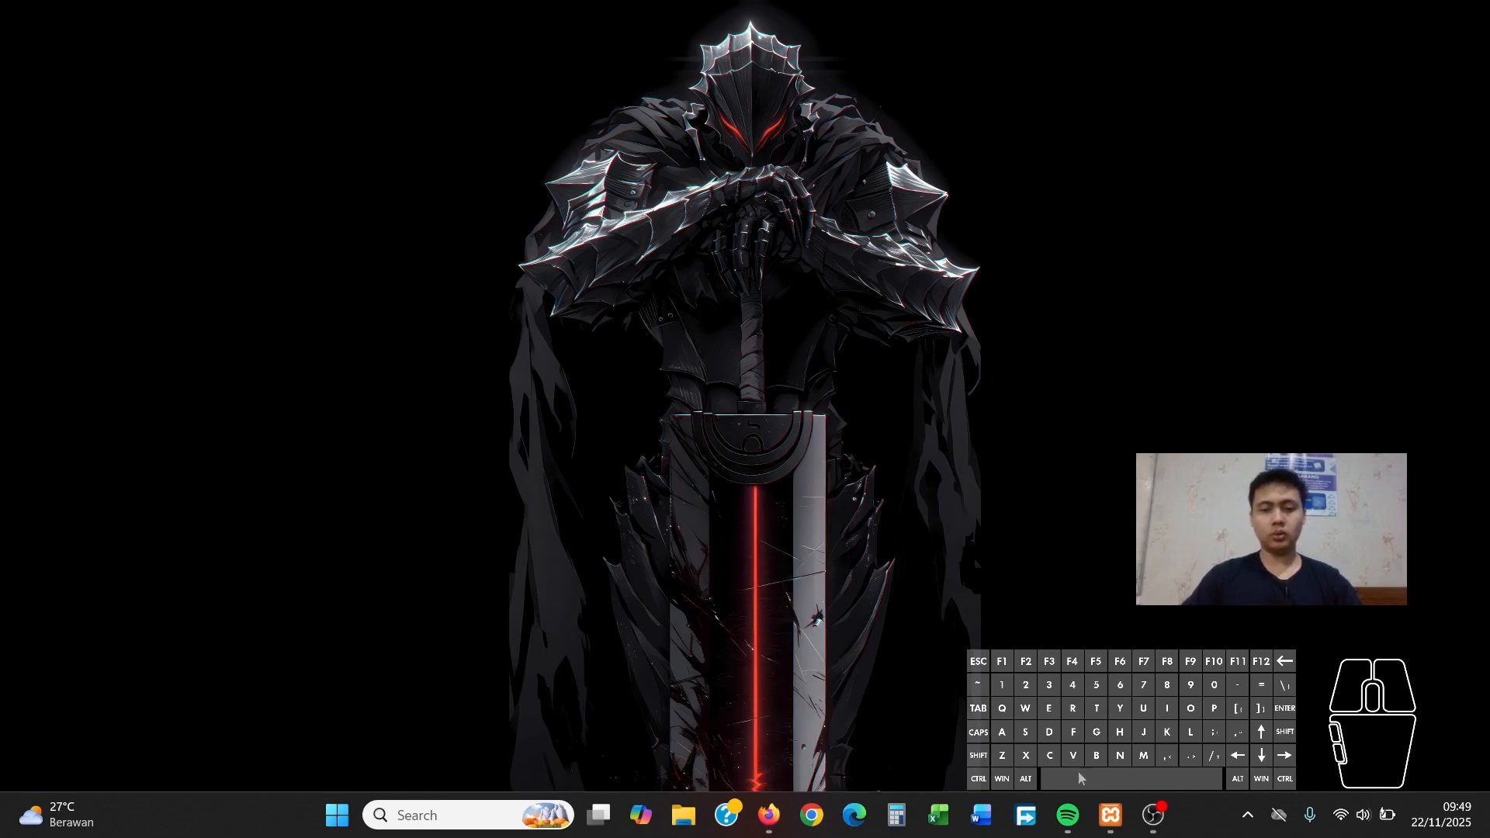
Bring up the Tugas 2 PDF and scroll through the hospital ERD and task text
{"action": "left_click", "coordinate": [767, 818]}
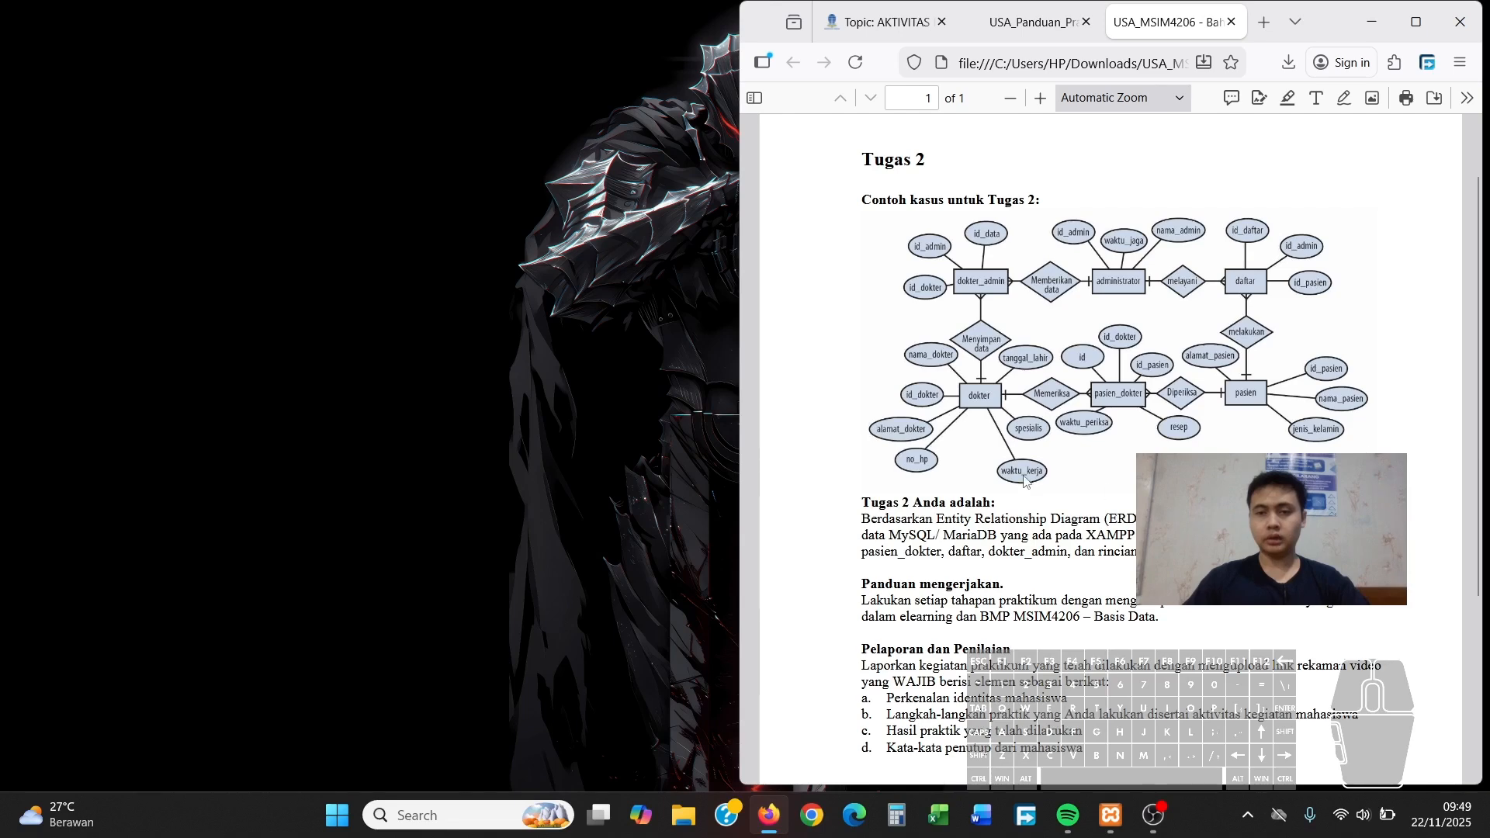
{"action": "scroll", "coordinate": [1117, 388], "scroll_direction": "down", "scroll_amount": 2}
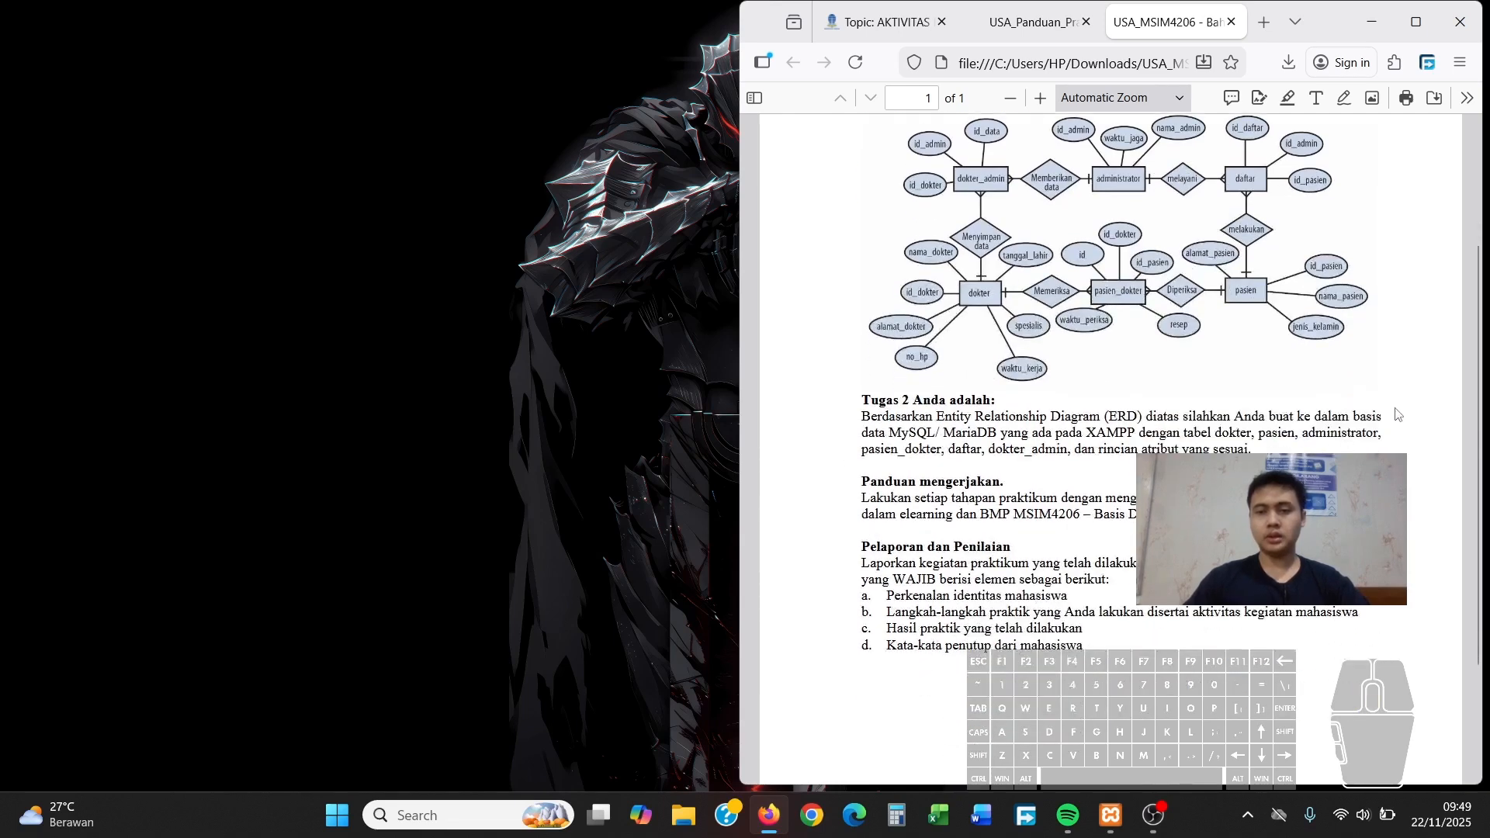
{"action": "scroll", "coordinate": [1394, 427], "scroll_direction": "up", "scroll_amount": 2}
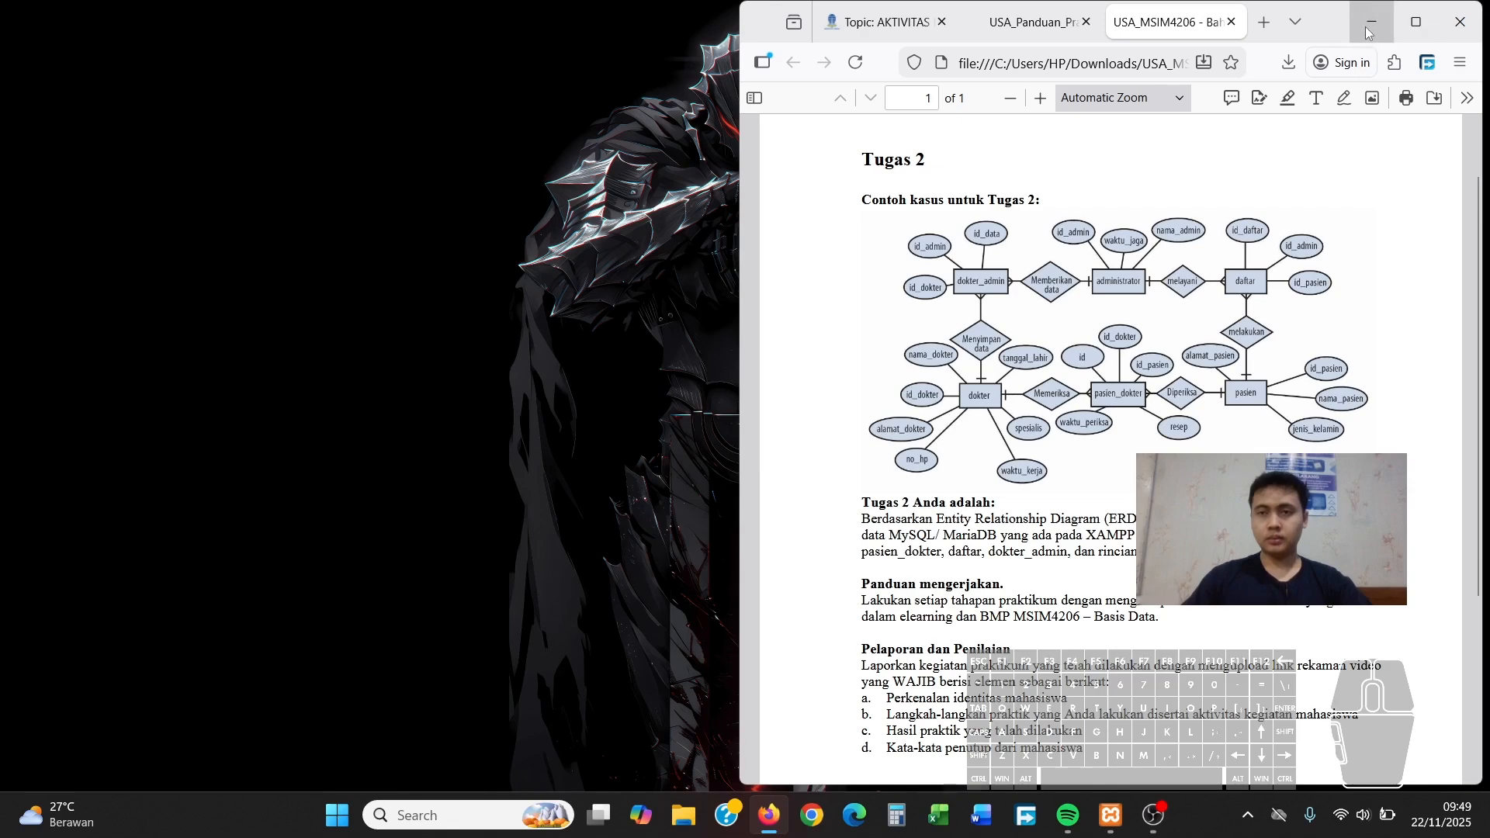
Start Apache and MySQL in XAMPP, then launch phpMyAdmin from MySQL's Admin button
{"action": "left_click", "coordinate": [1115, 820]}
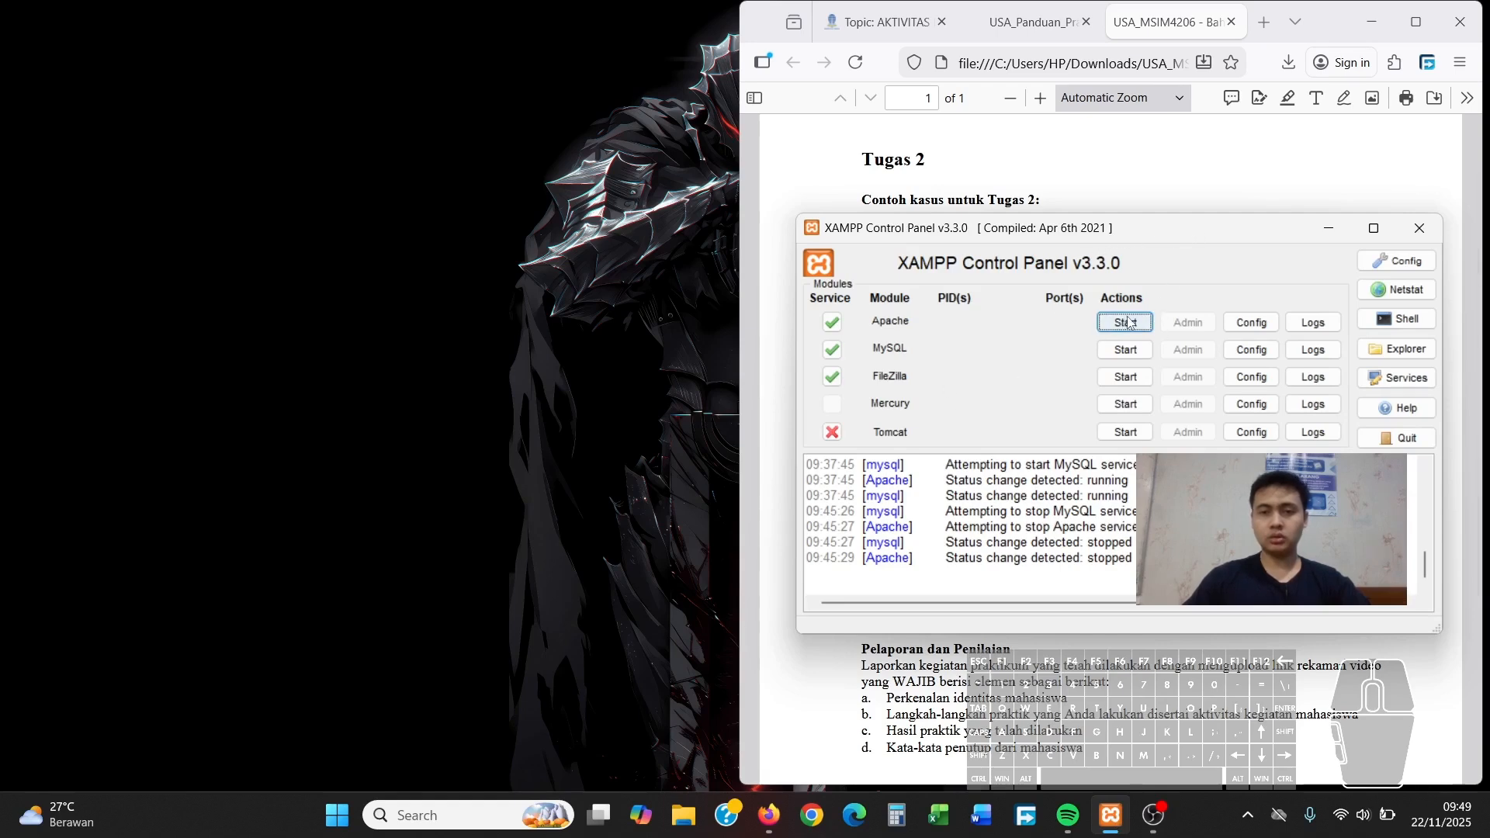
{"action": "left_click_drag", "start_coordinate": [1158, 233], "coordinate": [1163, 190]}
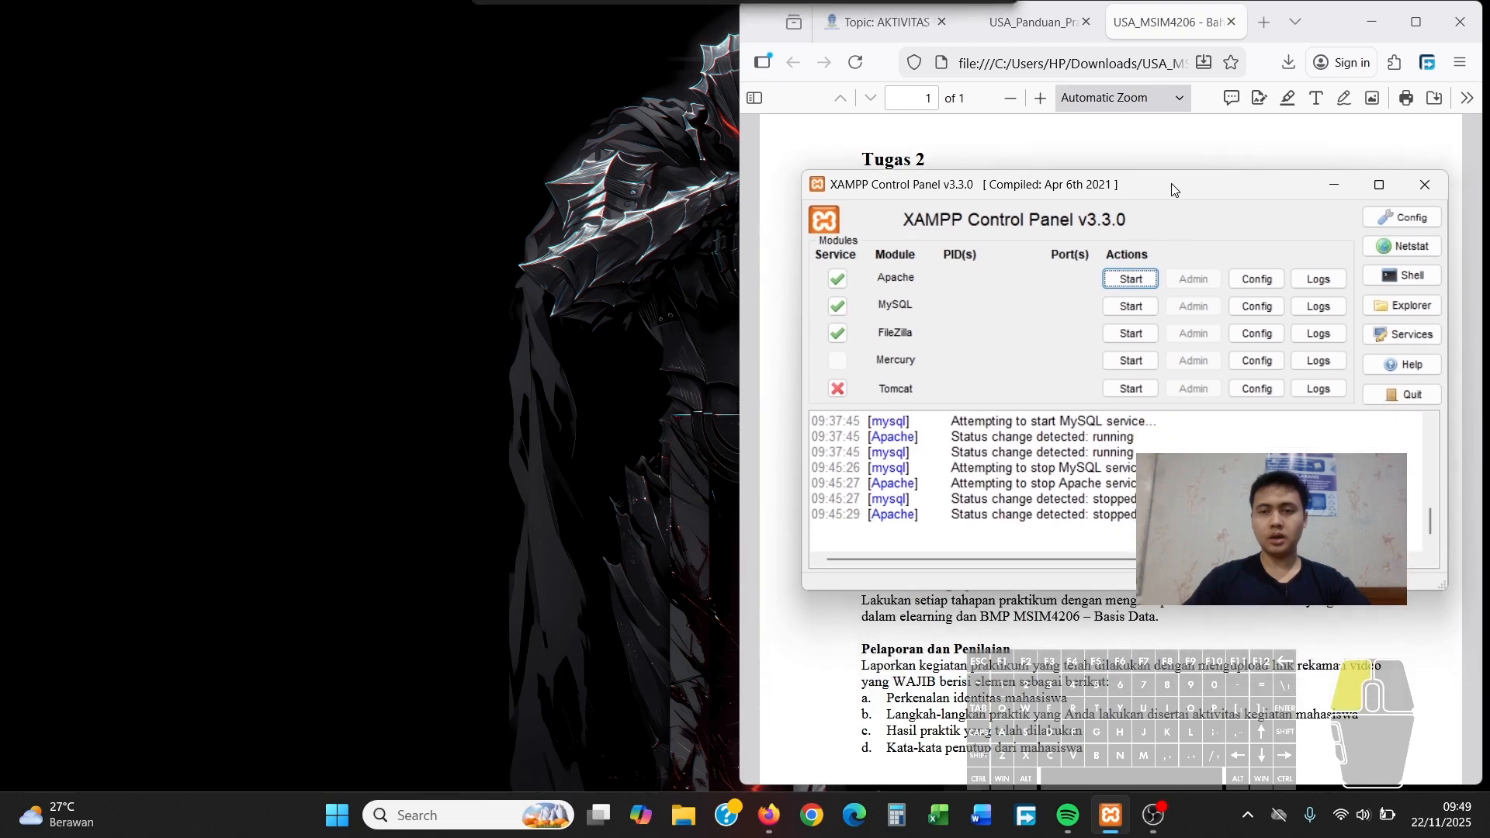
{"action": "left_click", "coordinate": [1147, 283]}
{"action": "left_click", "coordinate": [1131, 309]}
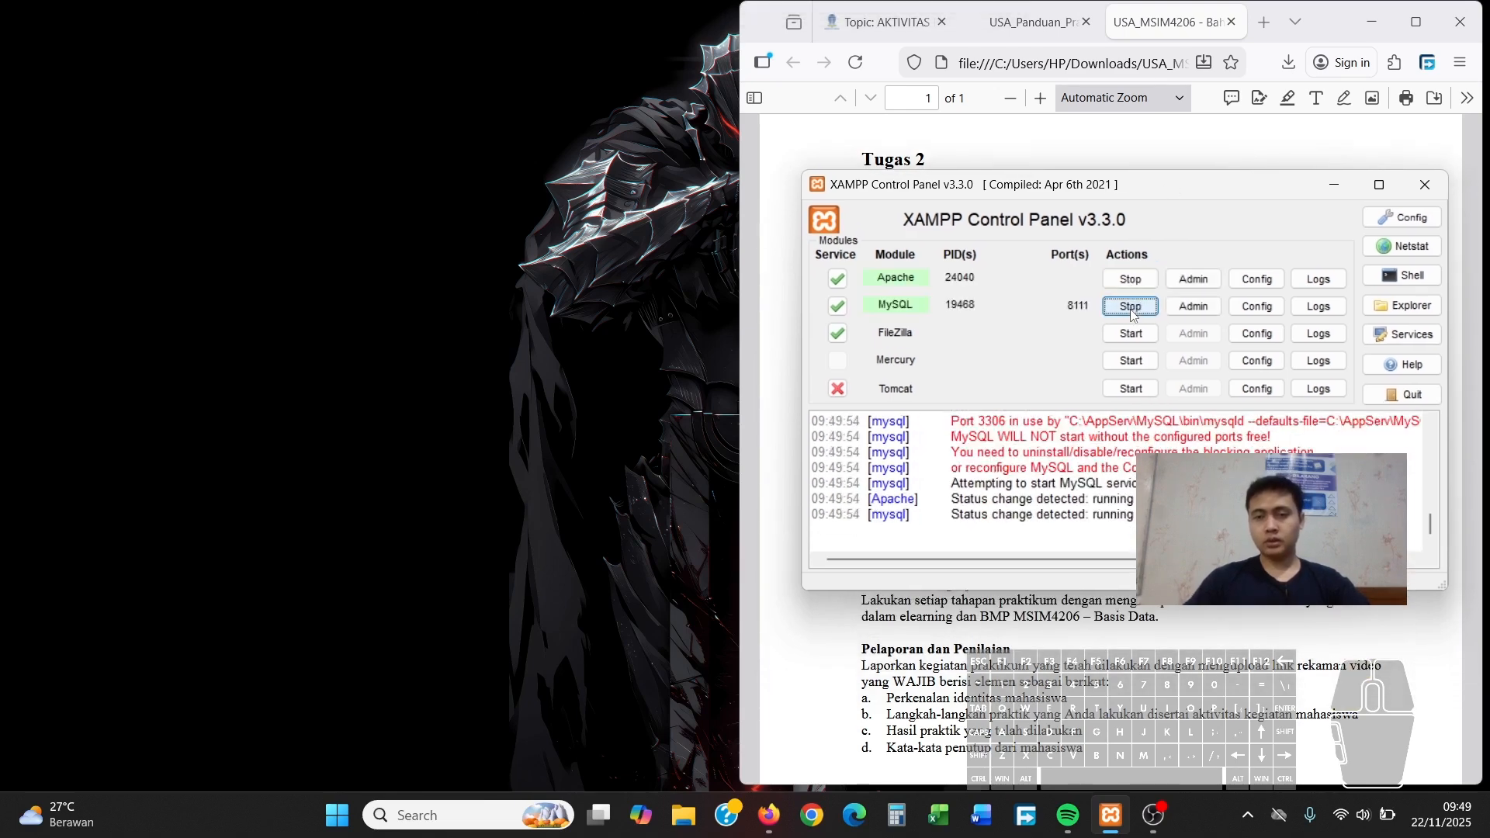
{"action": "left_click", "coordinate": [1200, 307]}
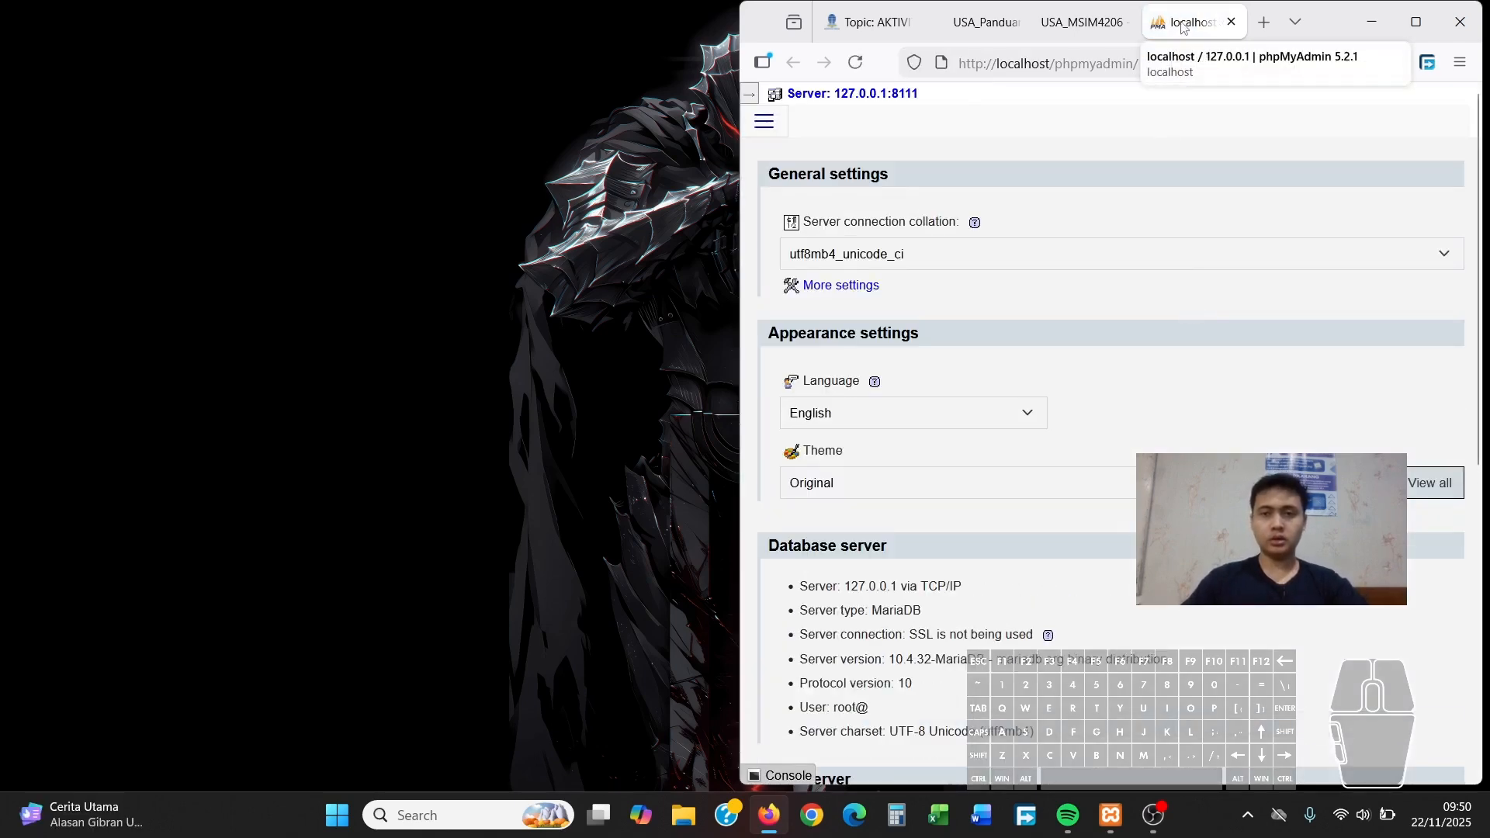
Move phpMyAdmin into its own window snapped left, with the assignment PDF on the right
{"action": "left_click_drag", "start_coordinate": [1182, 23], "coordinate": [382, 106]}
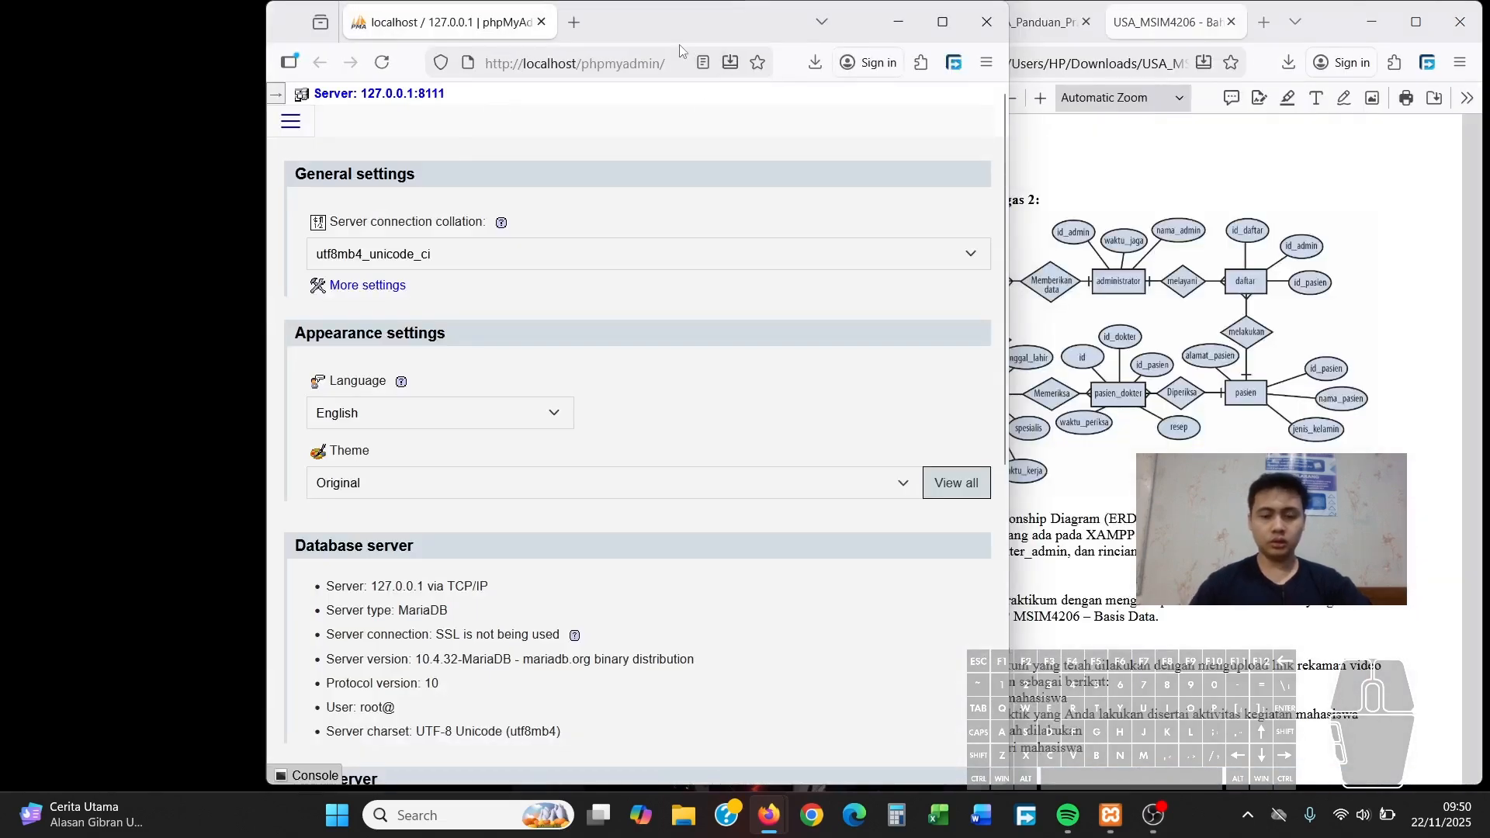
{"action": "key", "text": "super+Left"}
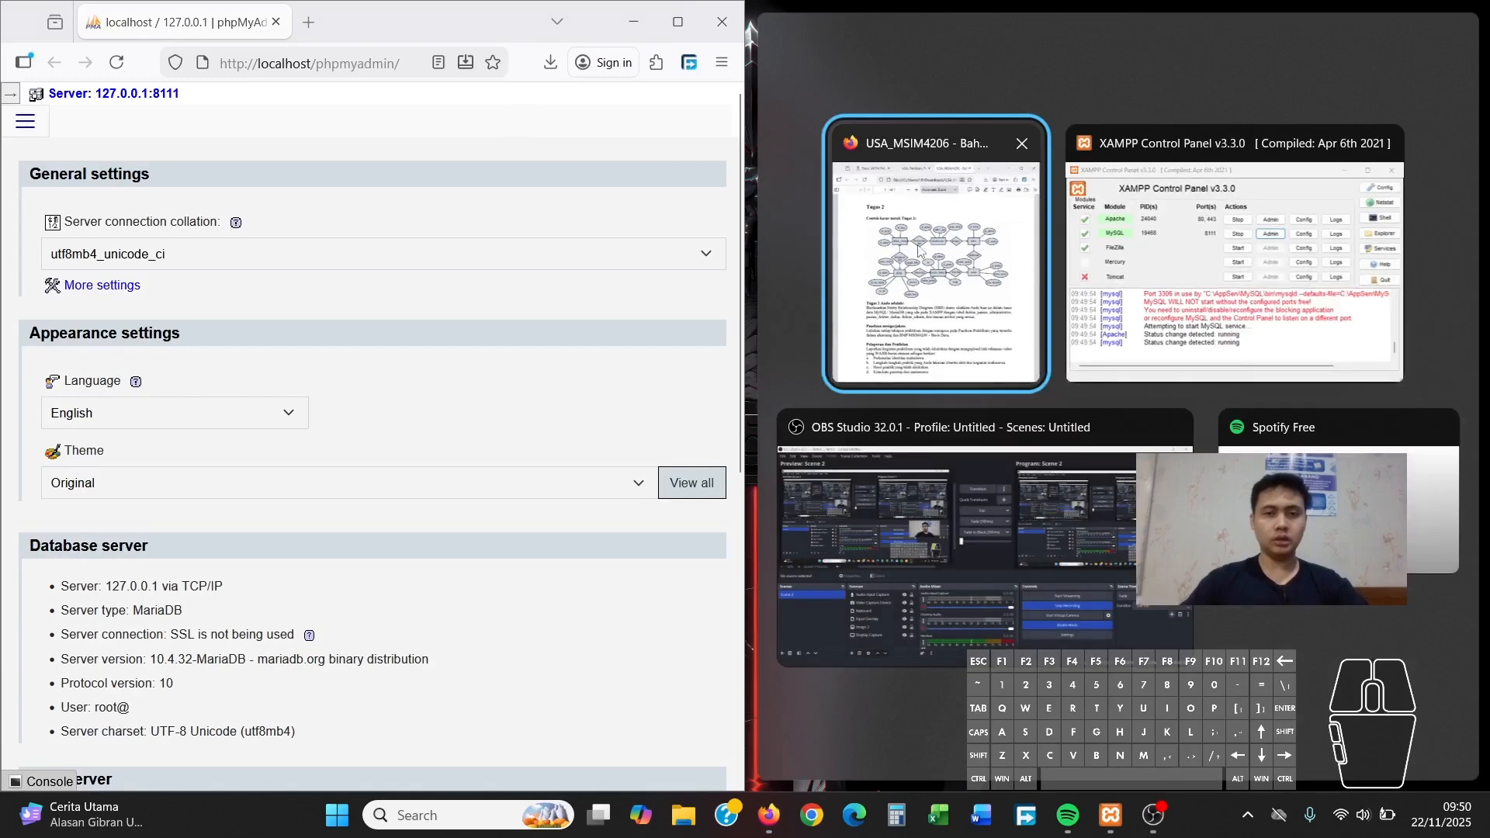
{"action": "left_click", "coordinate": [973, 273]}
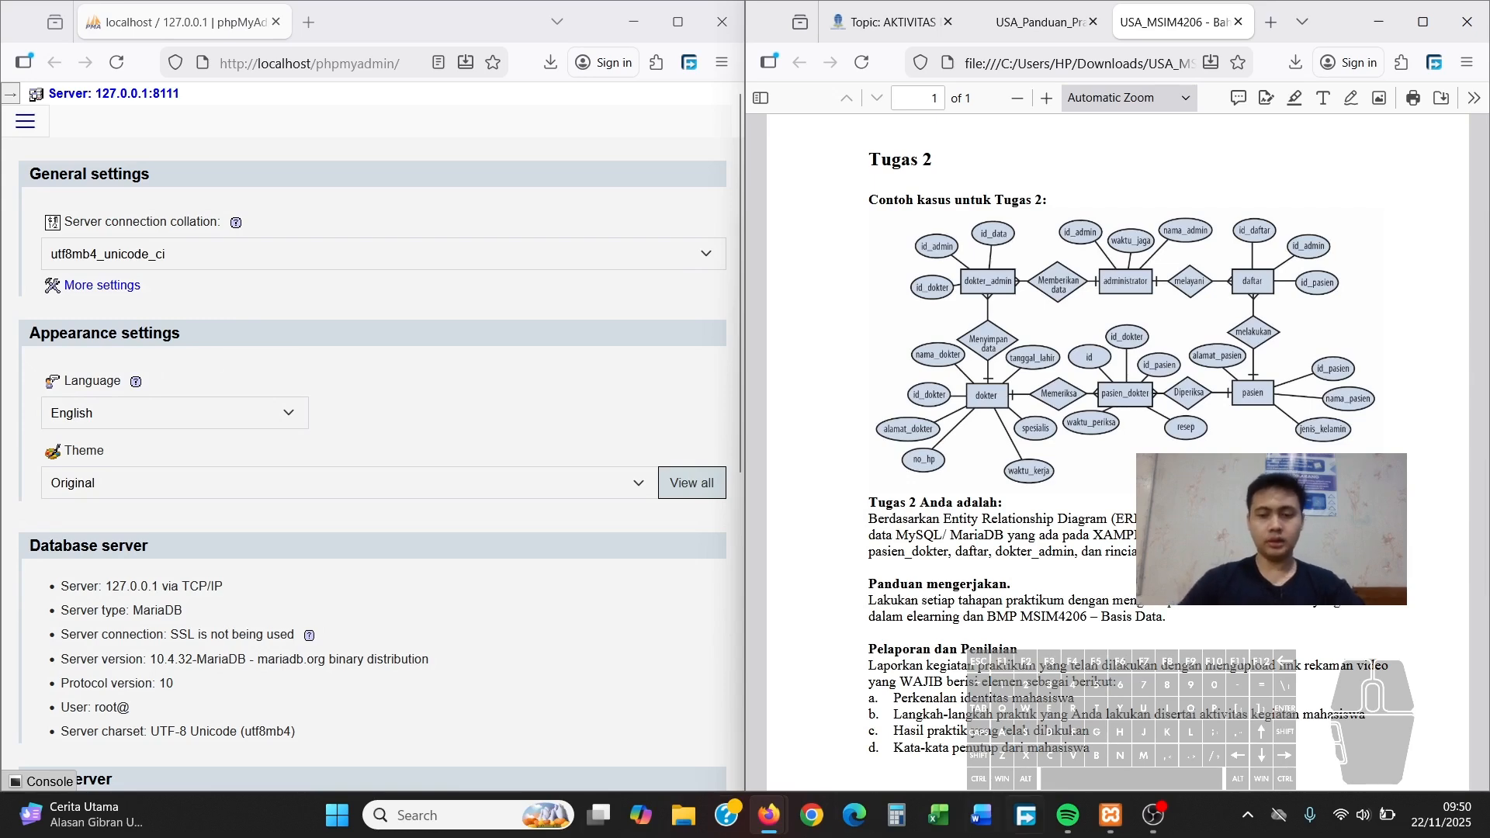
{"action": "mouse_move", "coordinate": [1084, 827]}
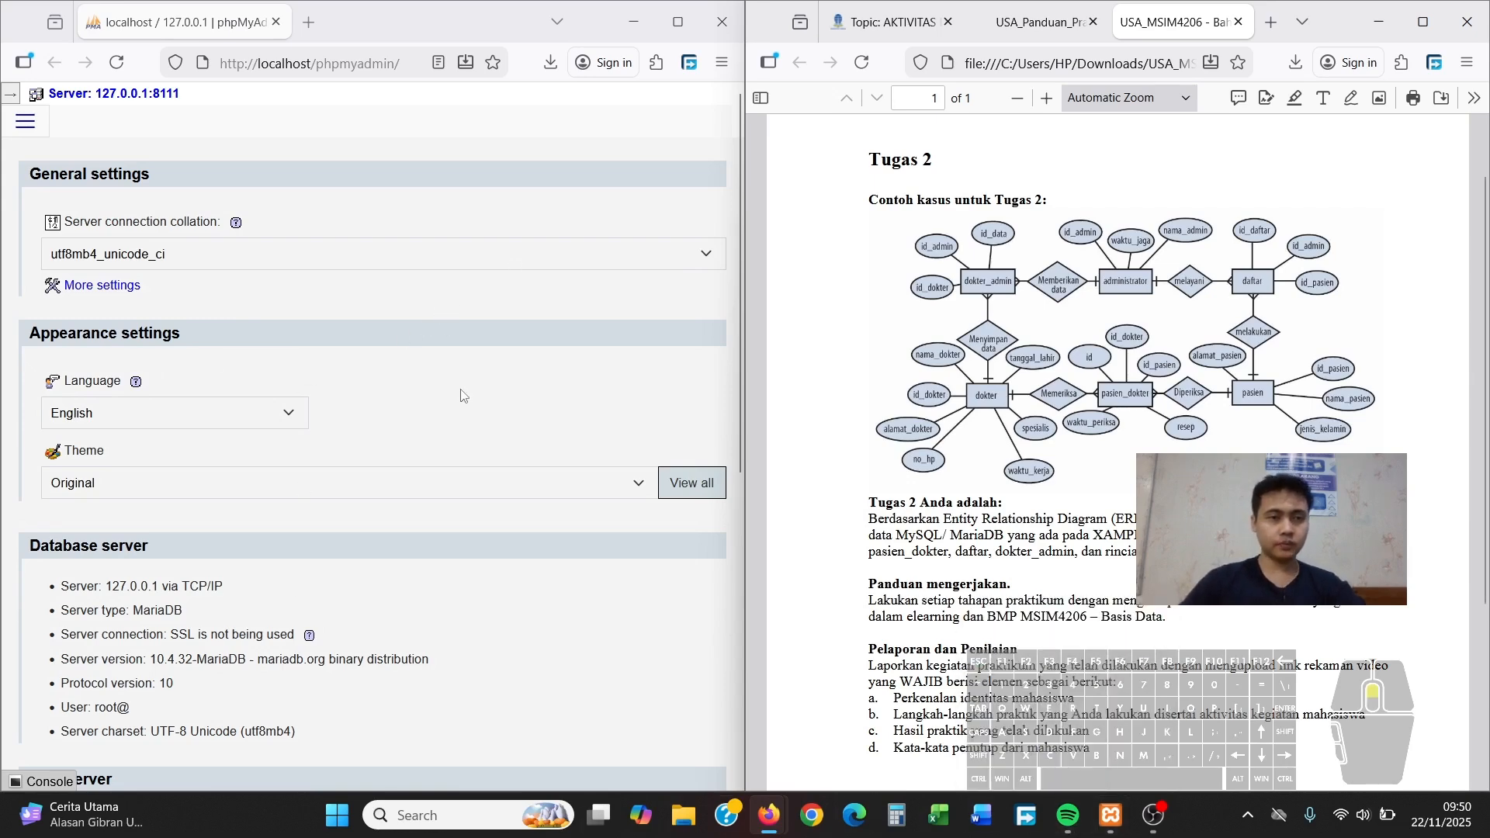
{"action": "scroll", "coordinate": [1125, 435], "scroll_direction": "down", "scroll_amount": 3}
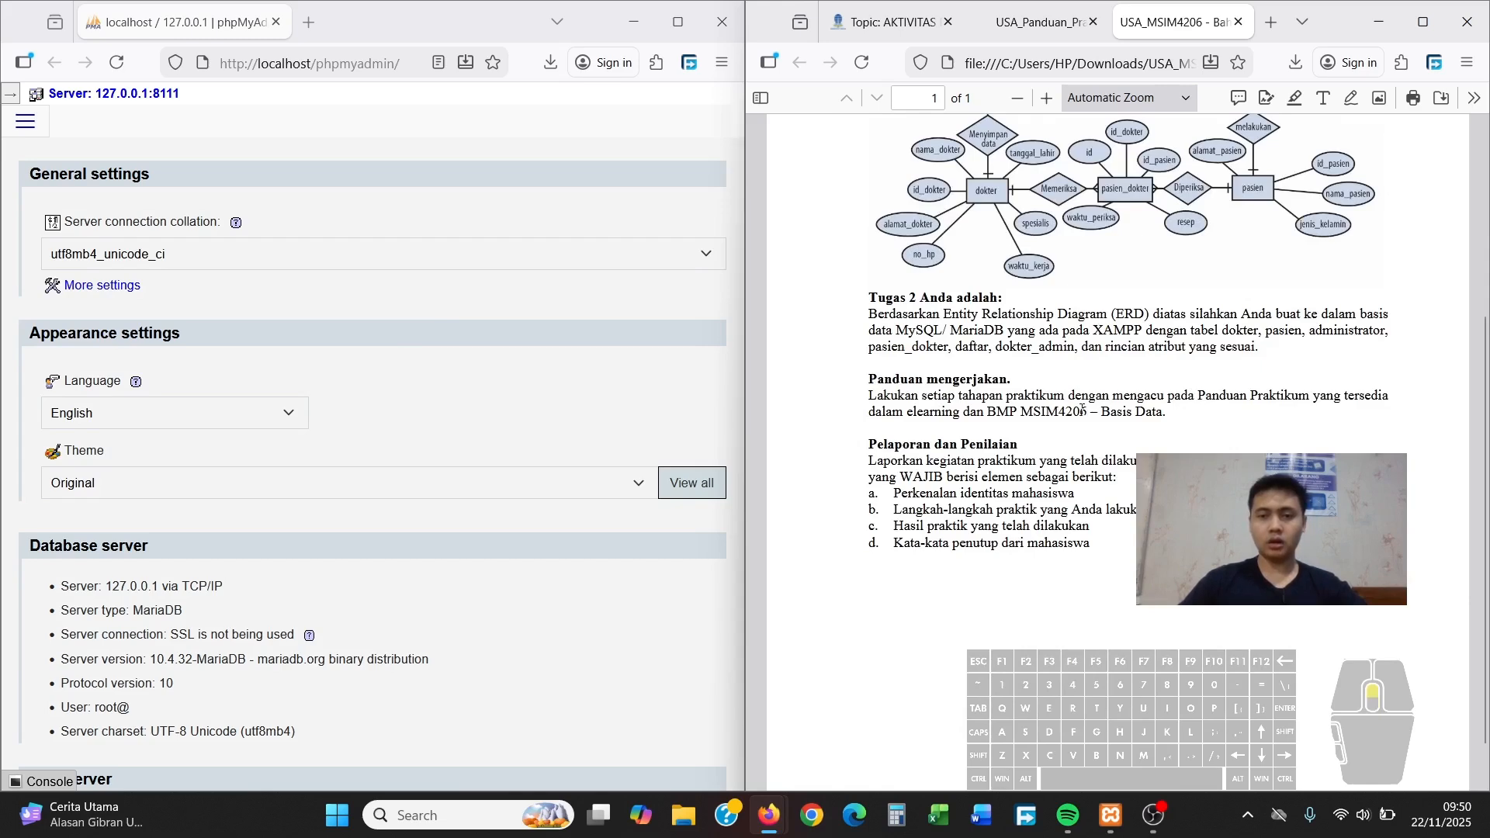
{"action": "scroll", "coordinate": [1082, 409], "scroll_direction": "up", "scroll_amount": 2}
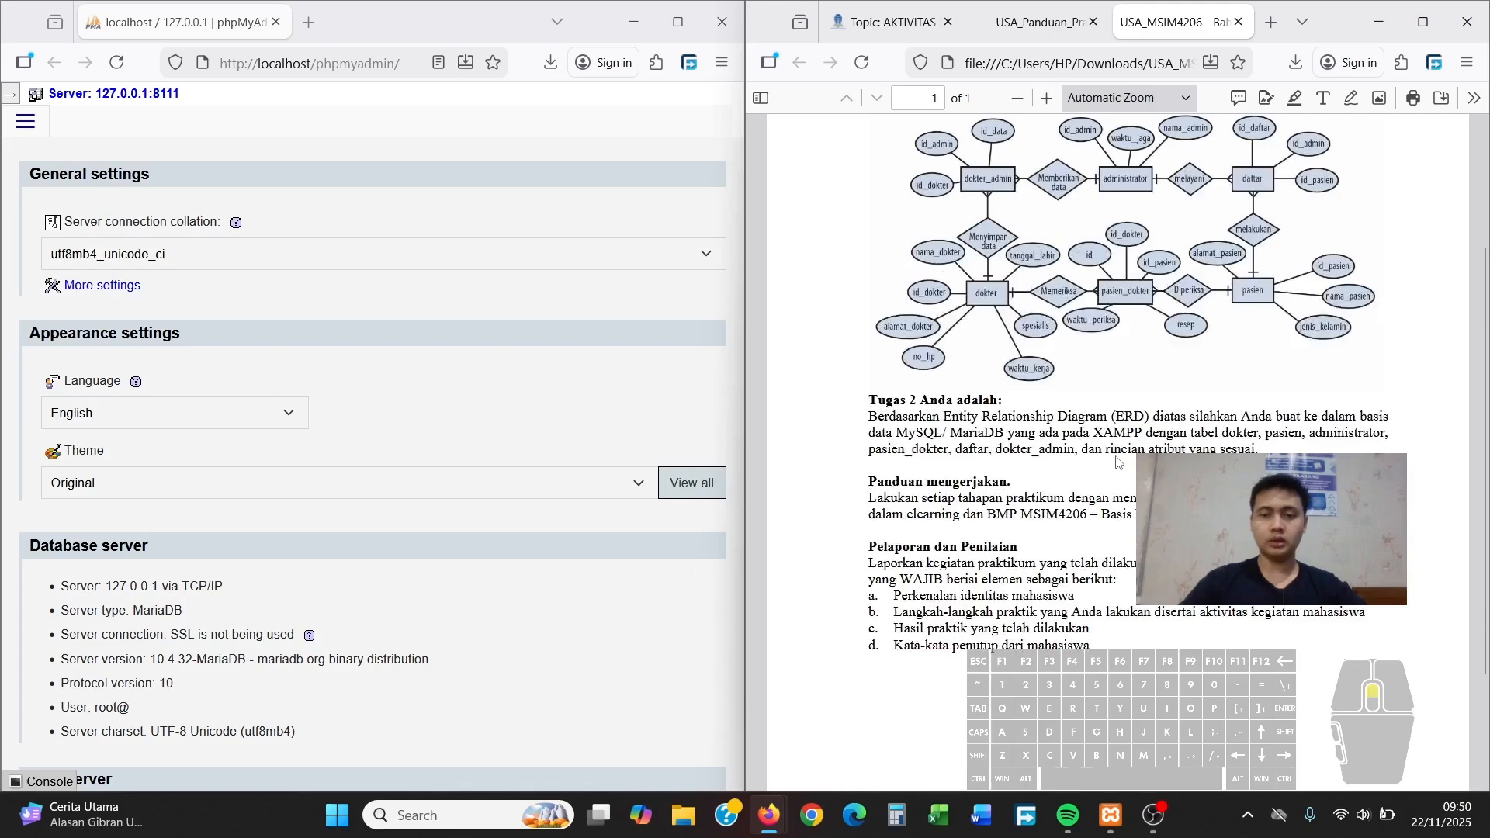
{"action": "scroll", "coordinate": [1117, 462], "scroll_direction": "up", "scroll_amount": 3}
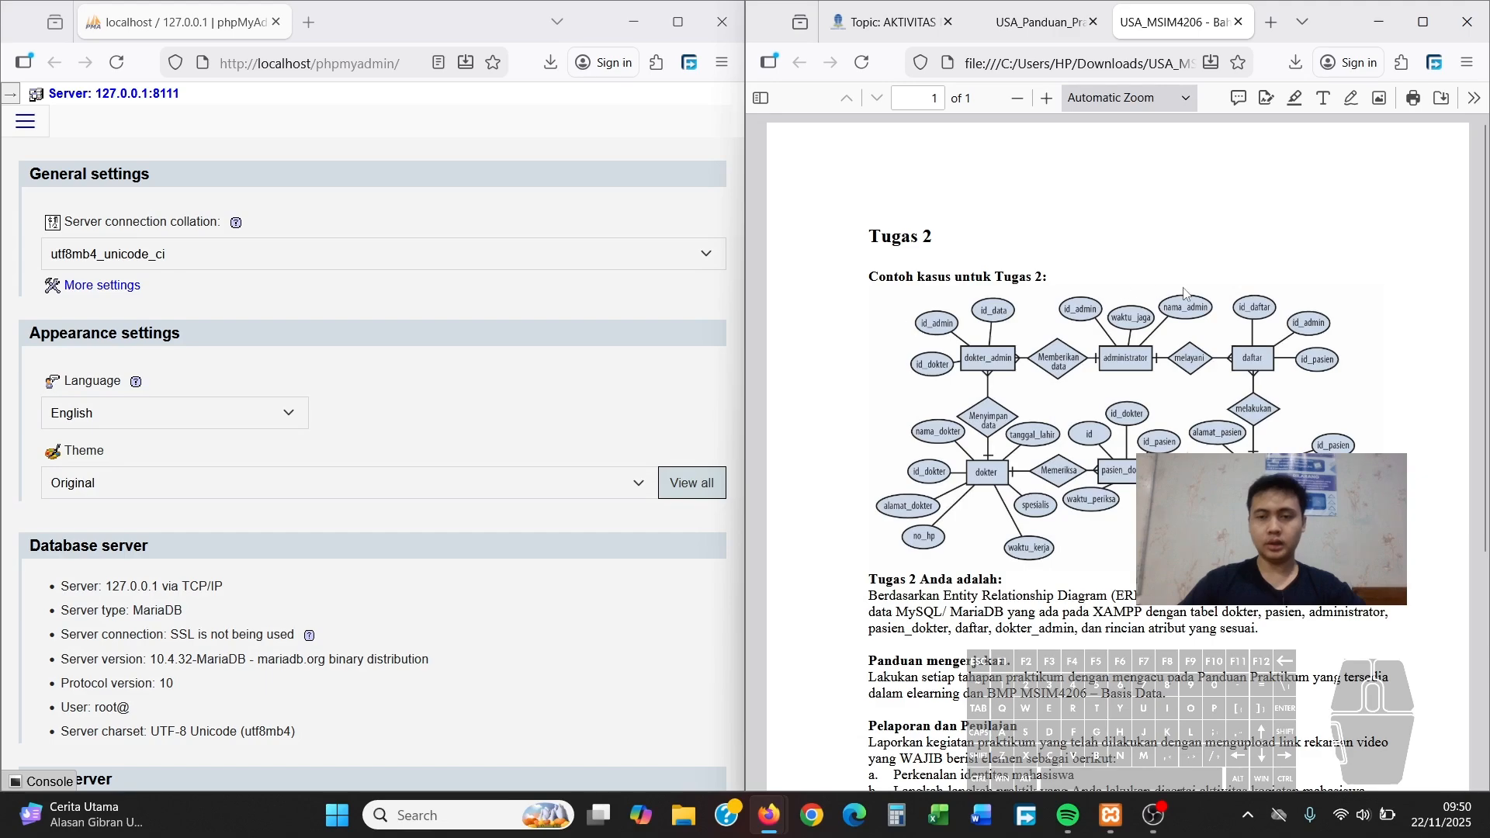
{"action": "scroll", "coordinate": [1185, 293], "scroll_direction": "down", "scroll_amount": 5}
{"action": "scroll", "coordinate": [1175, 293], "scroll_direction": "up", "scroll_amount": 4}
{"action": "scroll", "coordinate": [1166, 295], "scroll_direction": "down", "scroll_amount": 1}
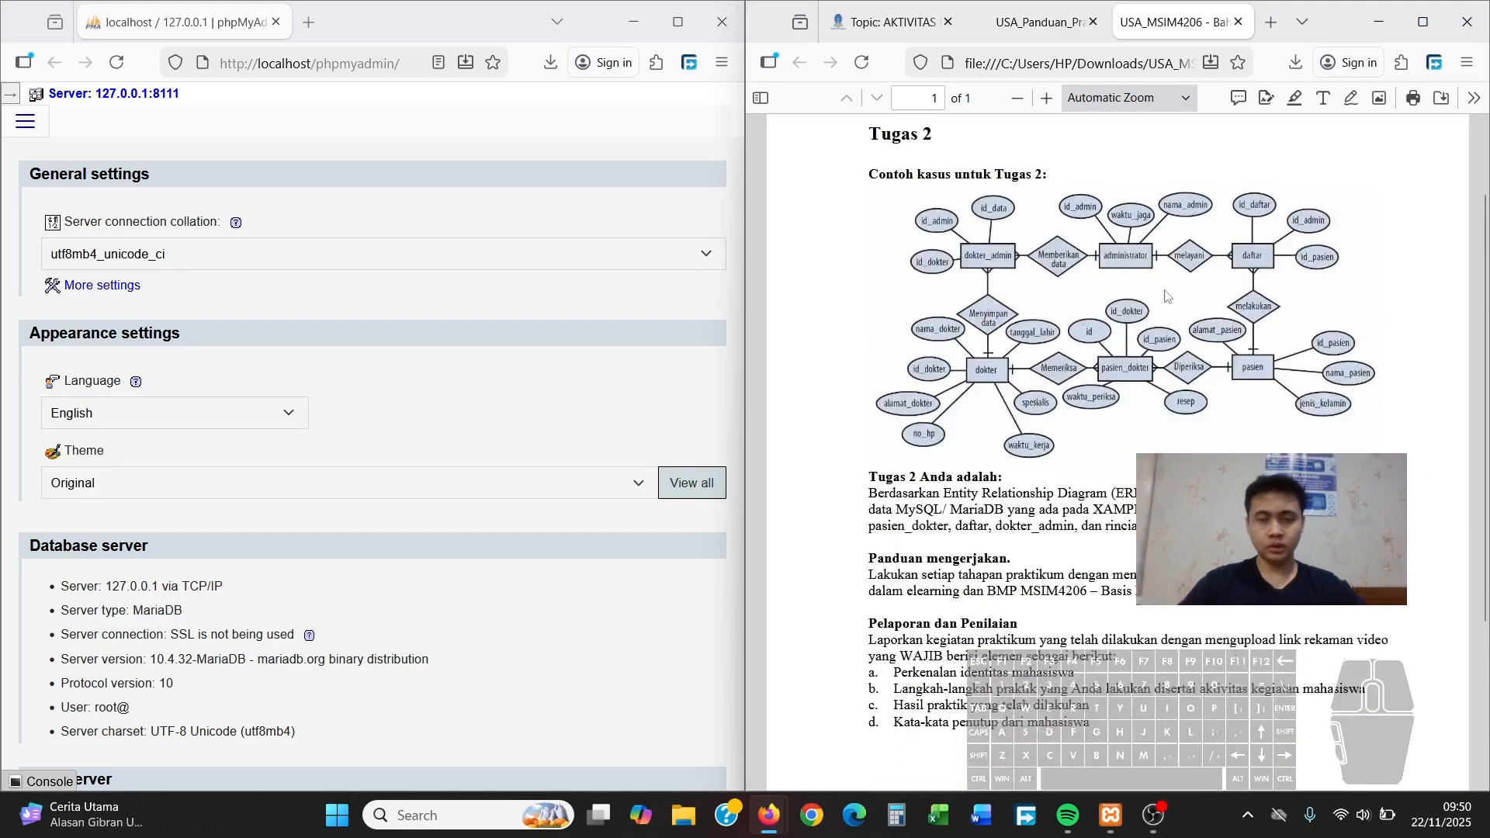
{"action": "scroll", "coordinate": [1113, 217], "scroll_direction": "down", "scroll_amount": 2}
{"action": "scroll", "coordinate": [1113, 218], "scroll_direction": "up", "scroll_amount": 2}
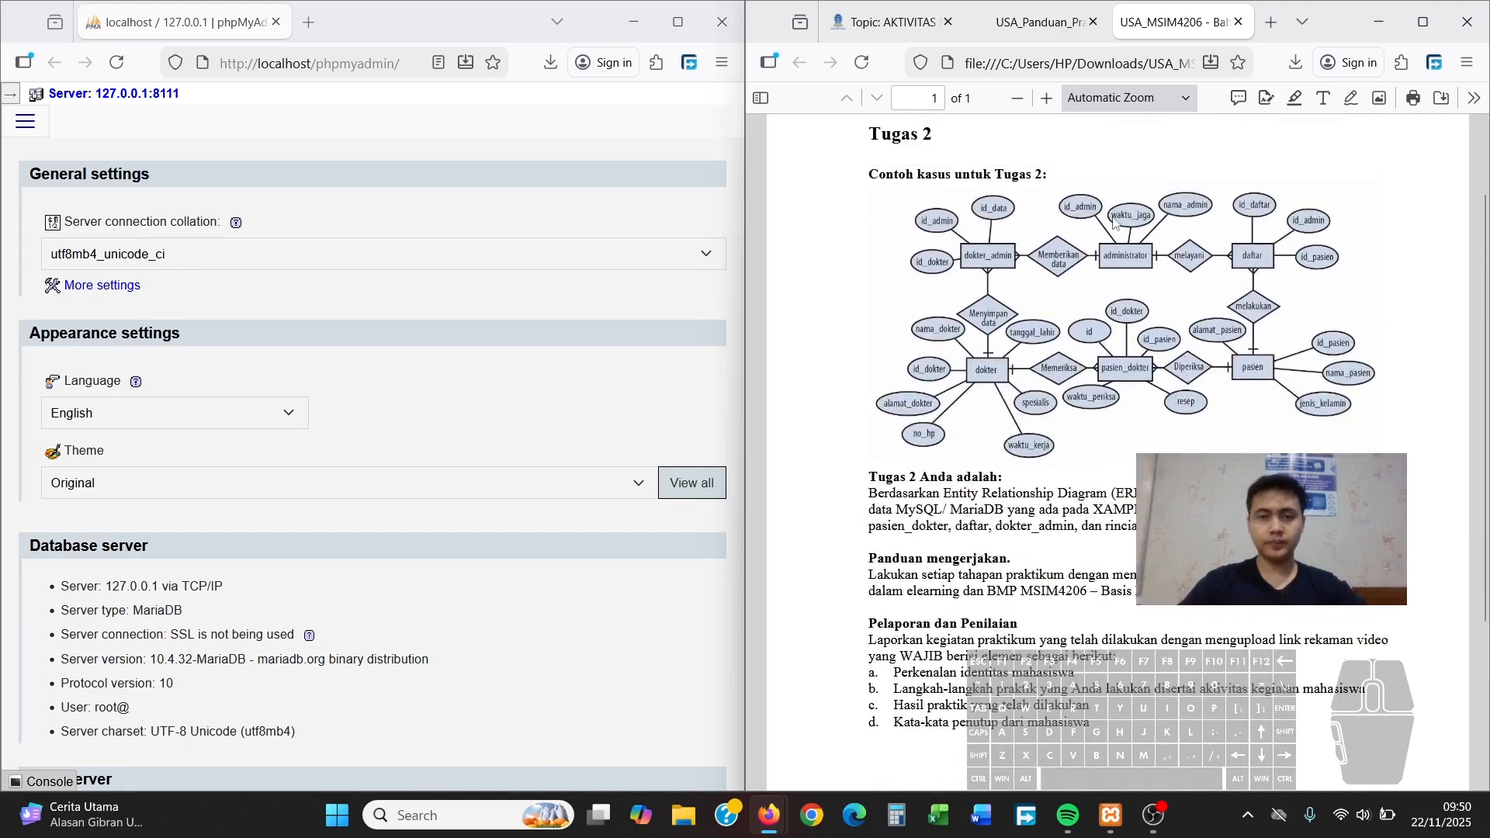
Look through the phpMyAdmin navigation menu and database panel, then maximize the window
{"action": "left_click", "coordinate": [21, 128]}
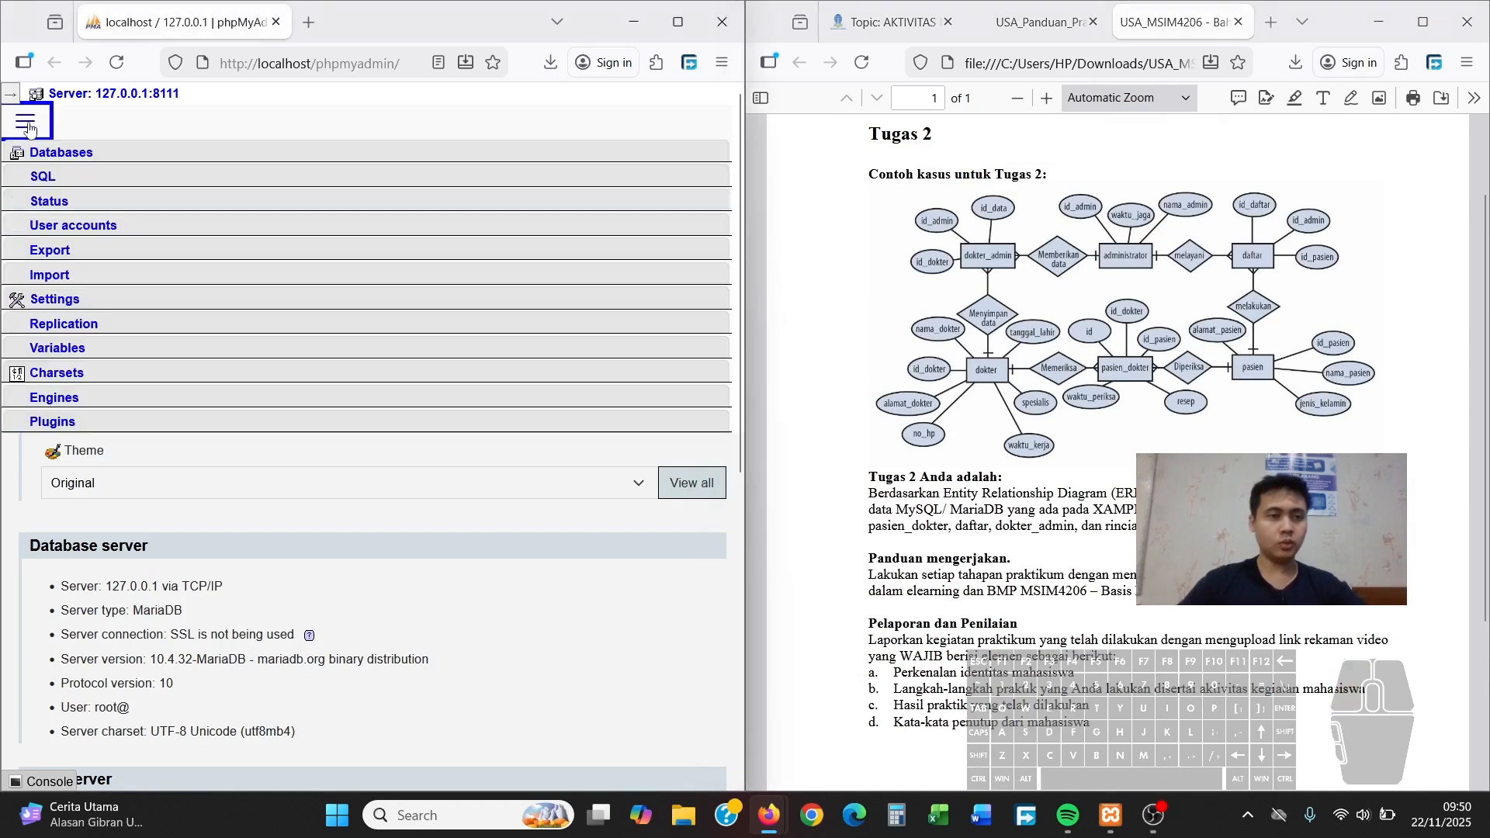
{"action": "left_click", "coordinate": [24, 121]}
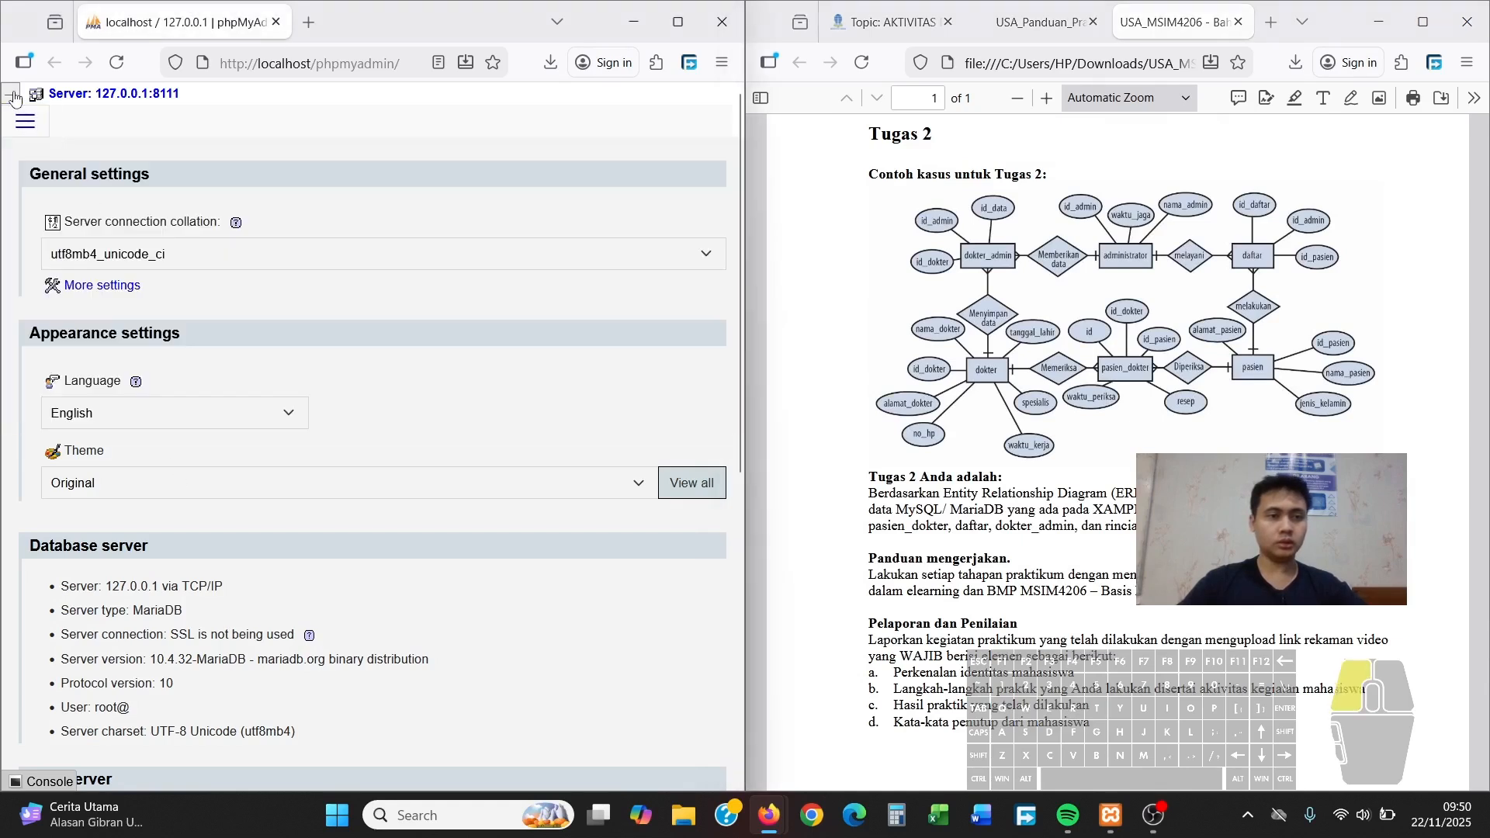
{"action": "left_click", "coordinate": [12, 94]}
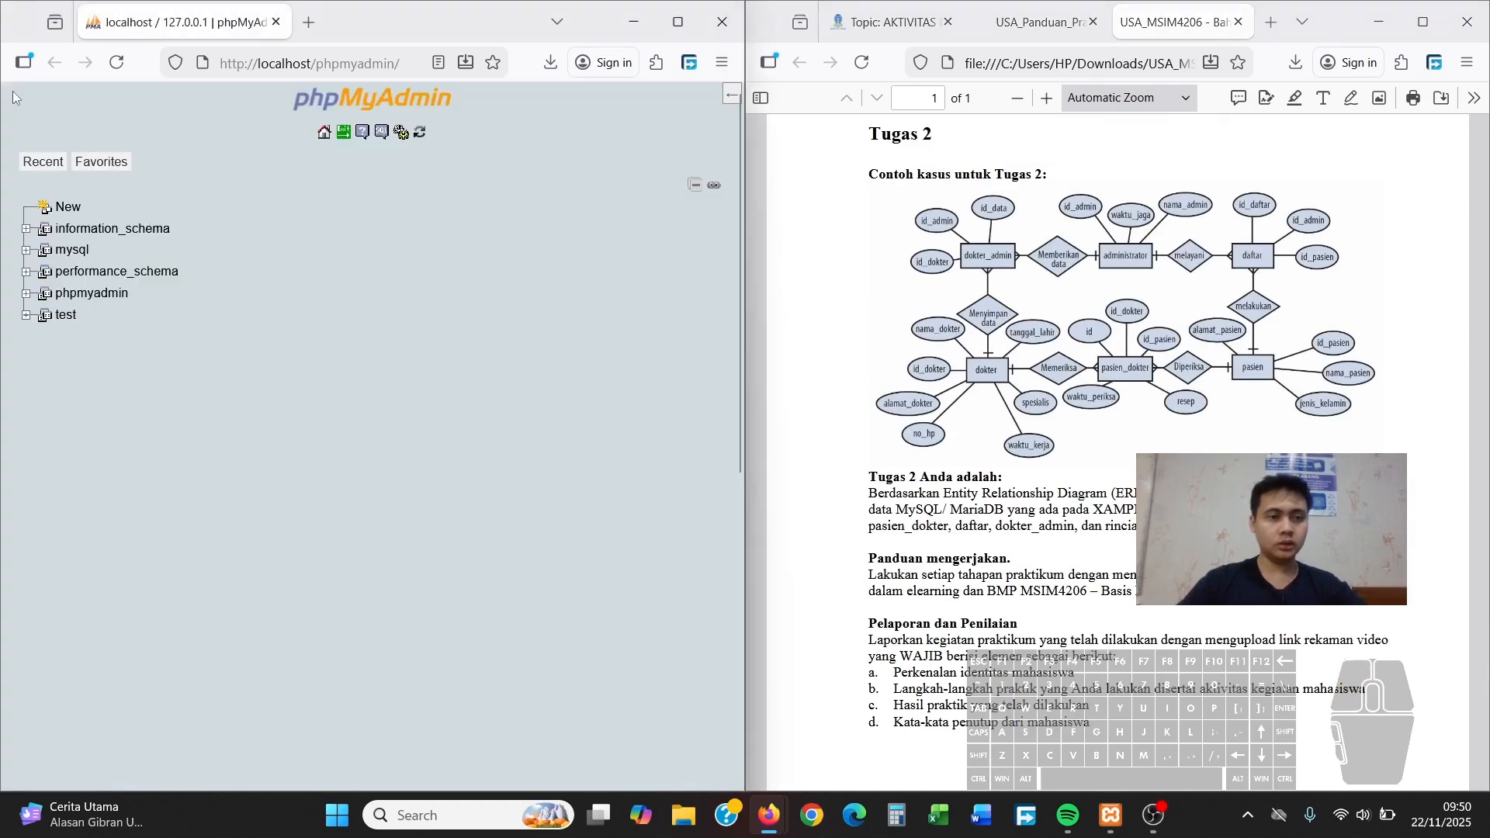
{"action": "left_click", "coordinate": [731, 98]}
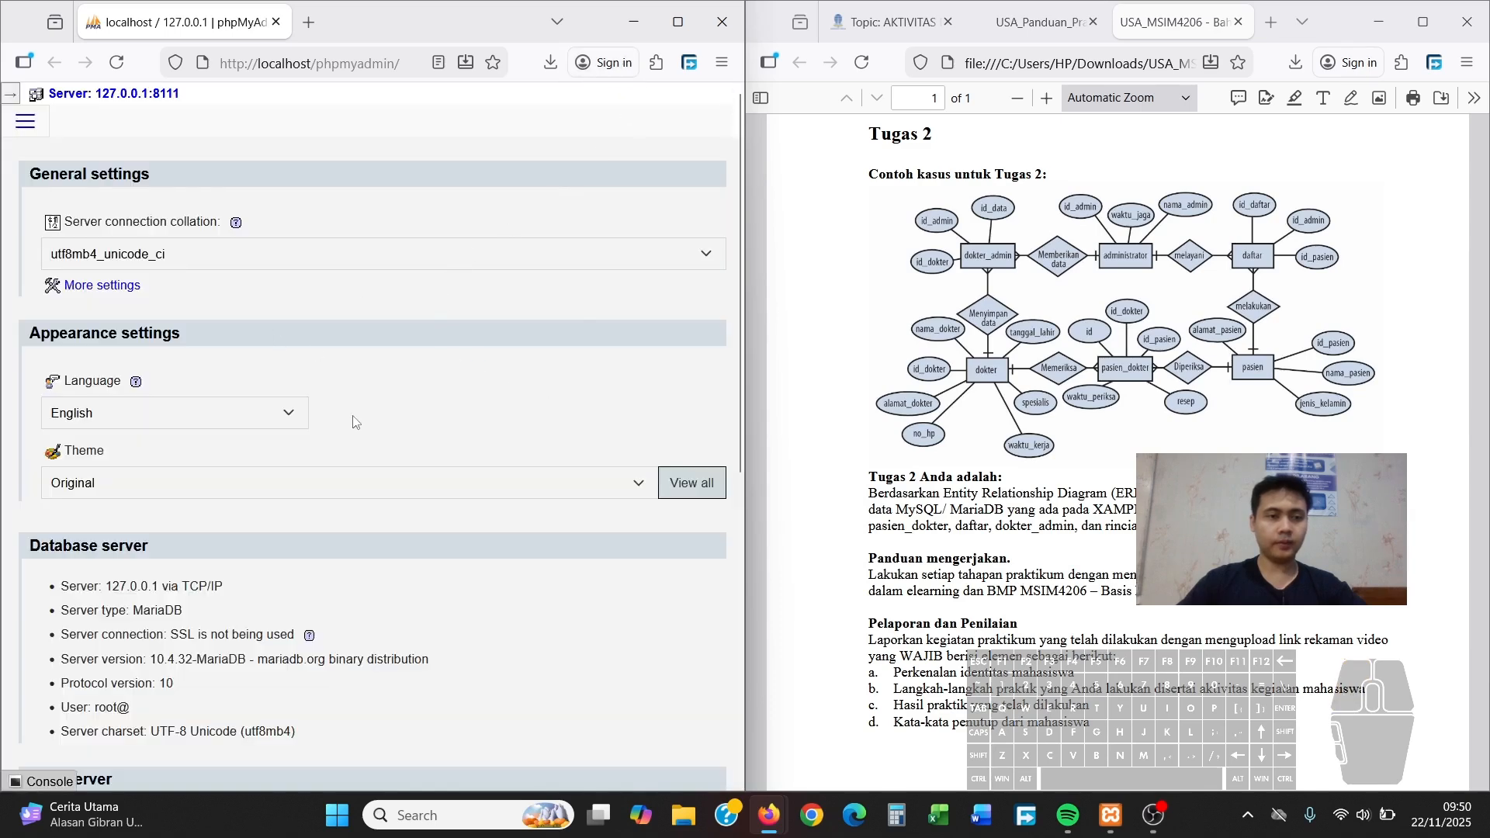
{"action": "scroll", "coordinate": [409, 462], "scroll_direction": "down", "scroll_amount": 3}
{"action": "scroll", "coordinate": [434, 477], "scroll_direction": "up", "scroll_amount": 3}
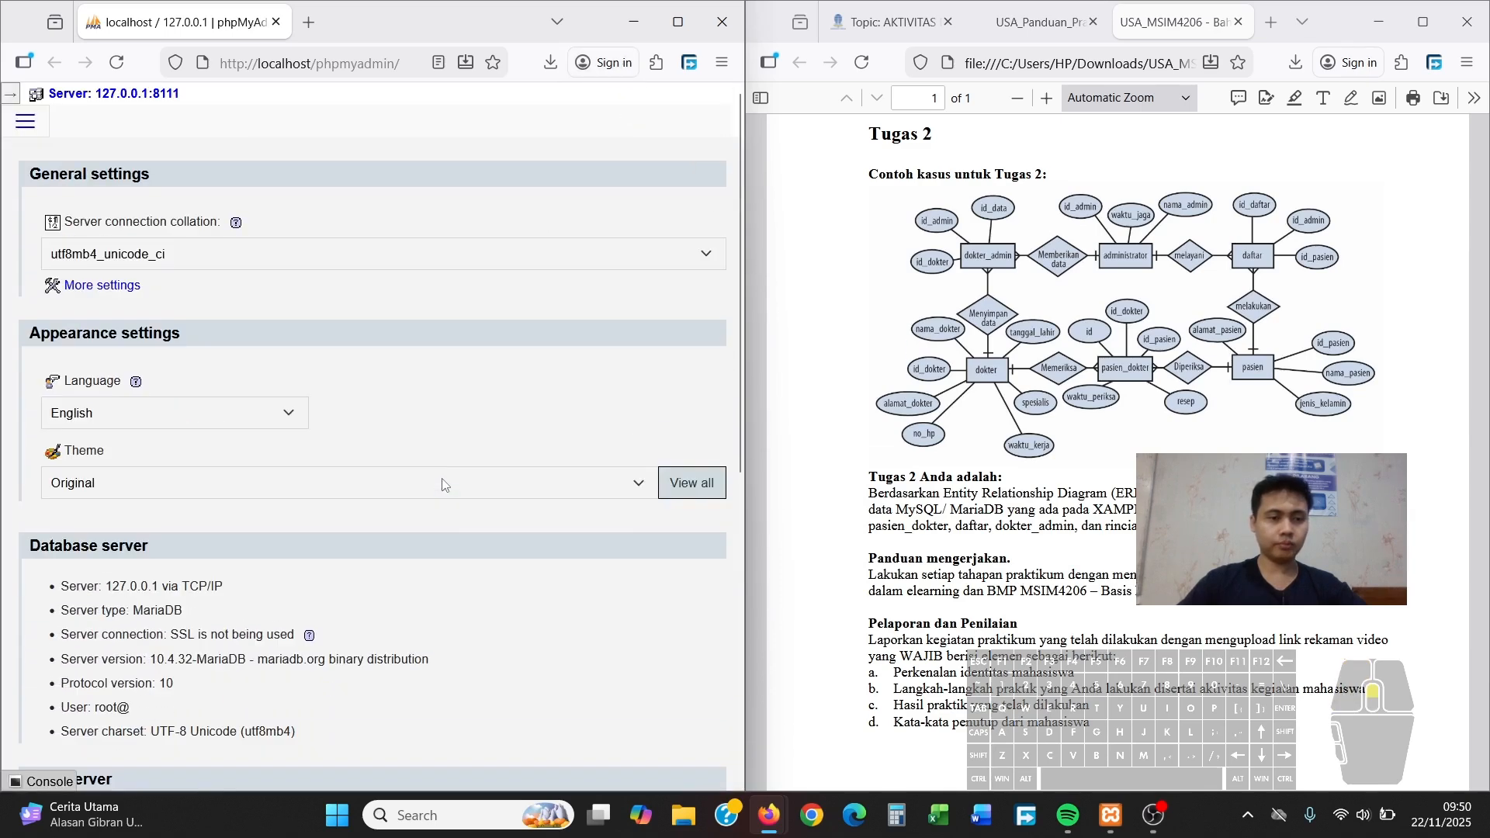
{"action": "left_click", "coordinate": [30, 124]}
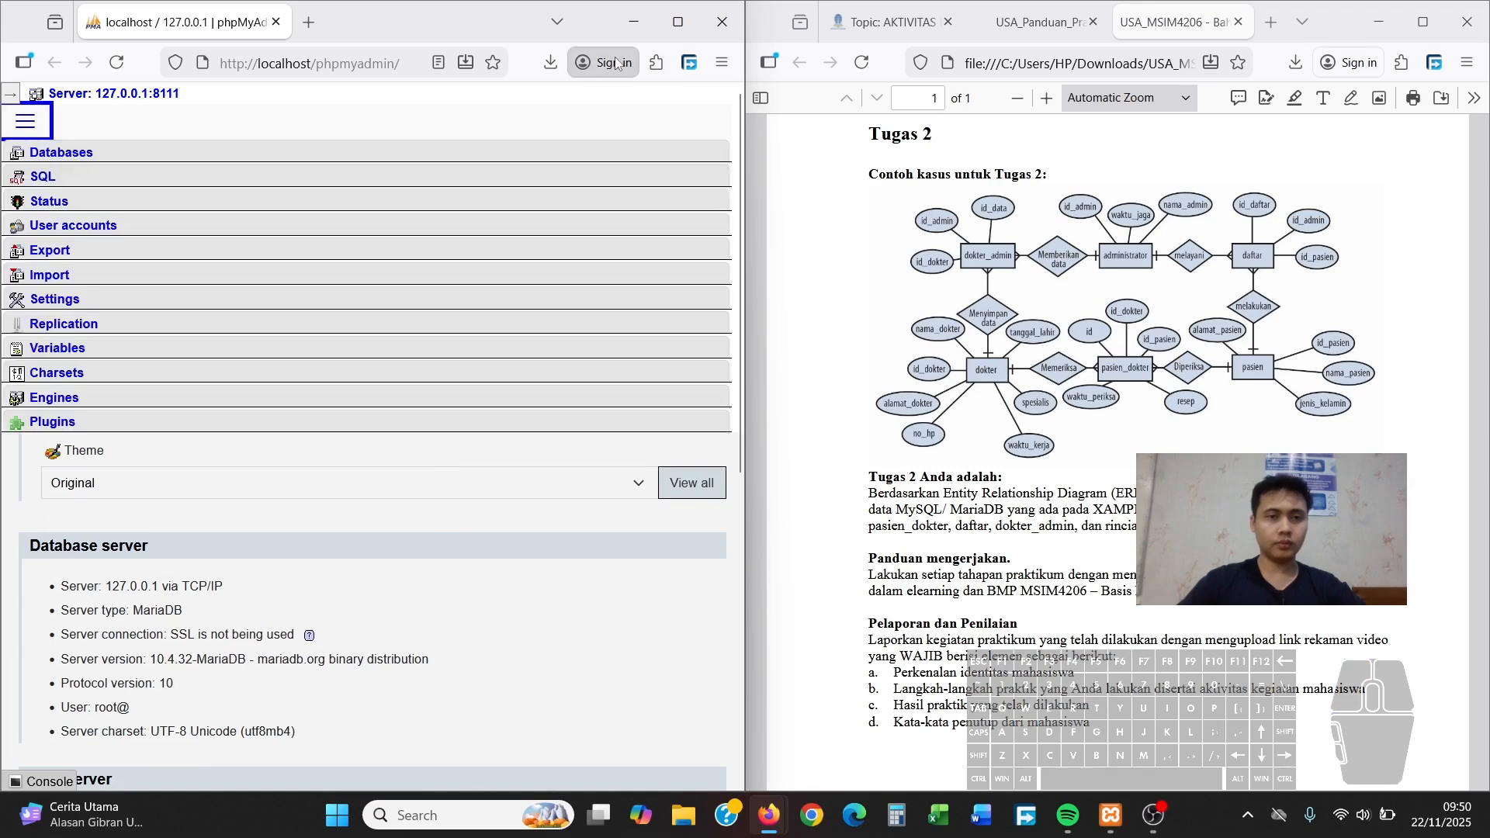
{"action": "left_click", "coordinate": [677, 22]}
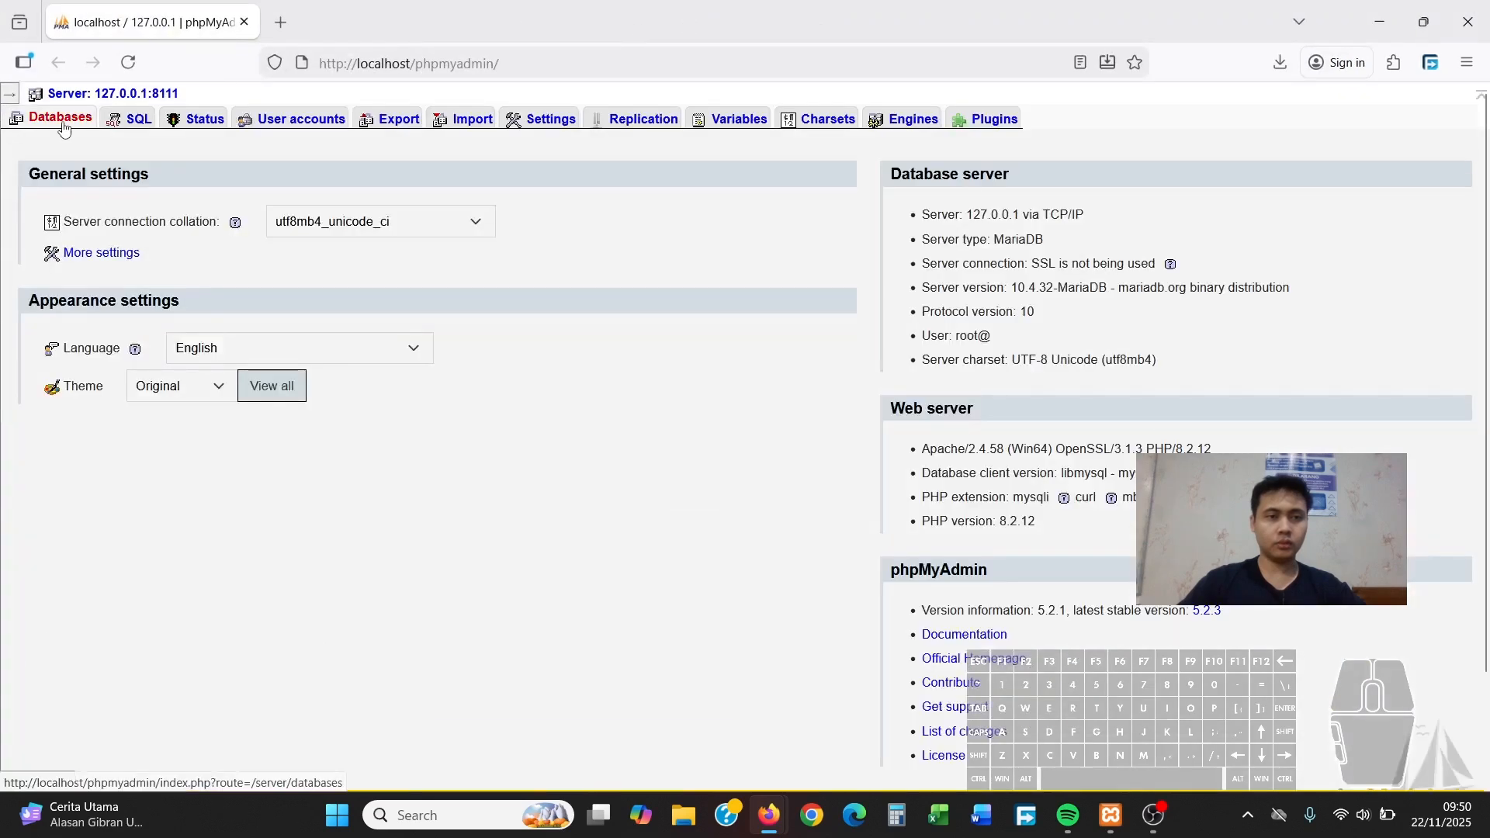
Create the database 'rumahsakit' from the Databases page
{"action": "left_click", "coordinate": [64, 127]}
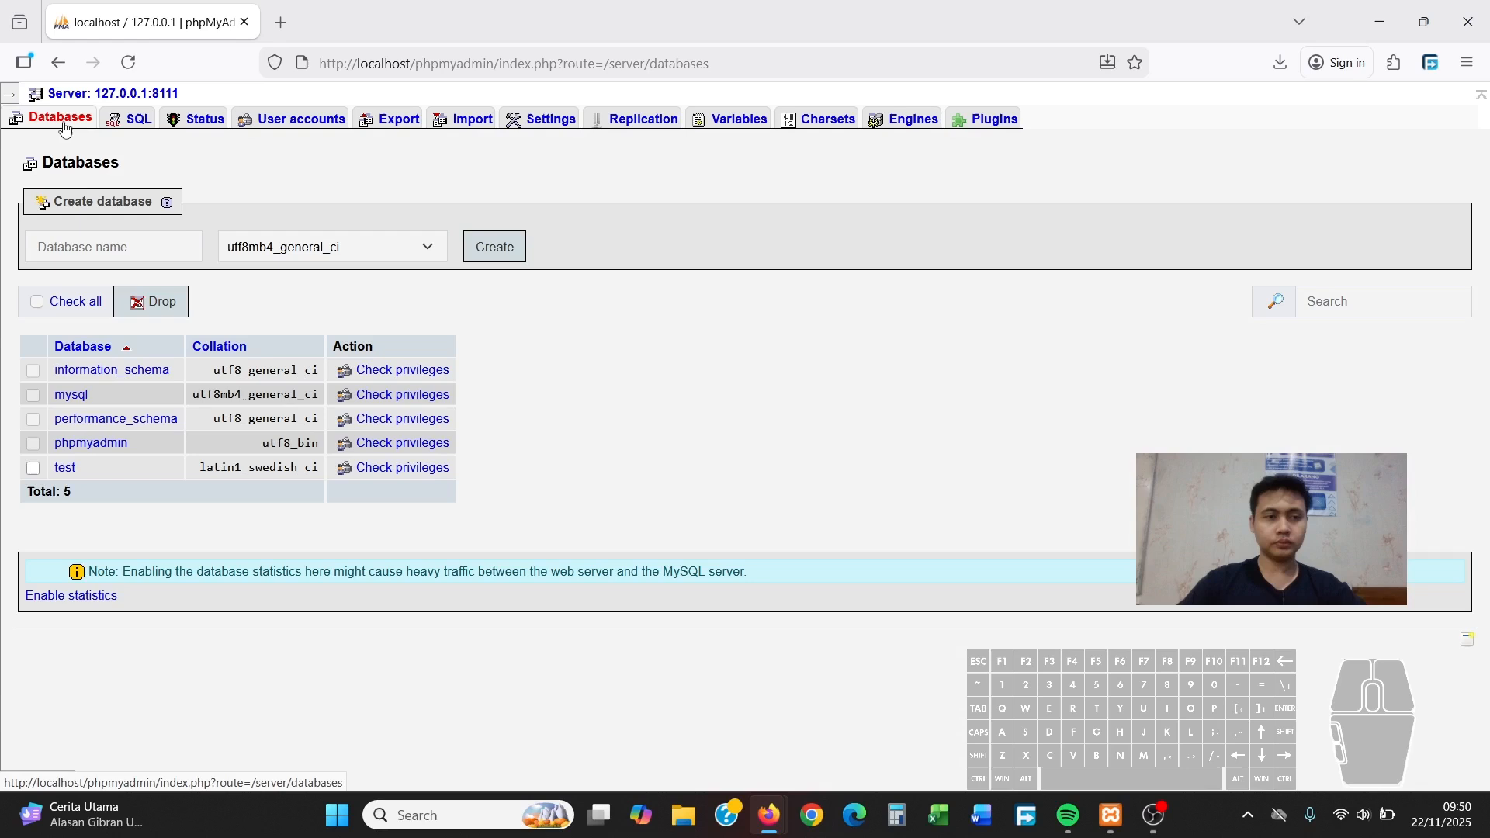
{"action": "left_click", "coordinate": [151, 250]}
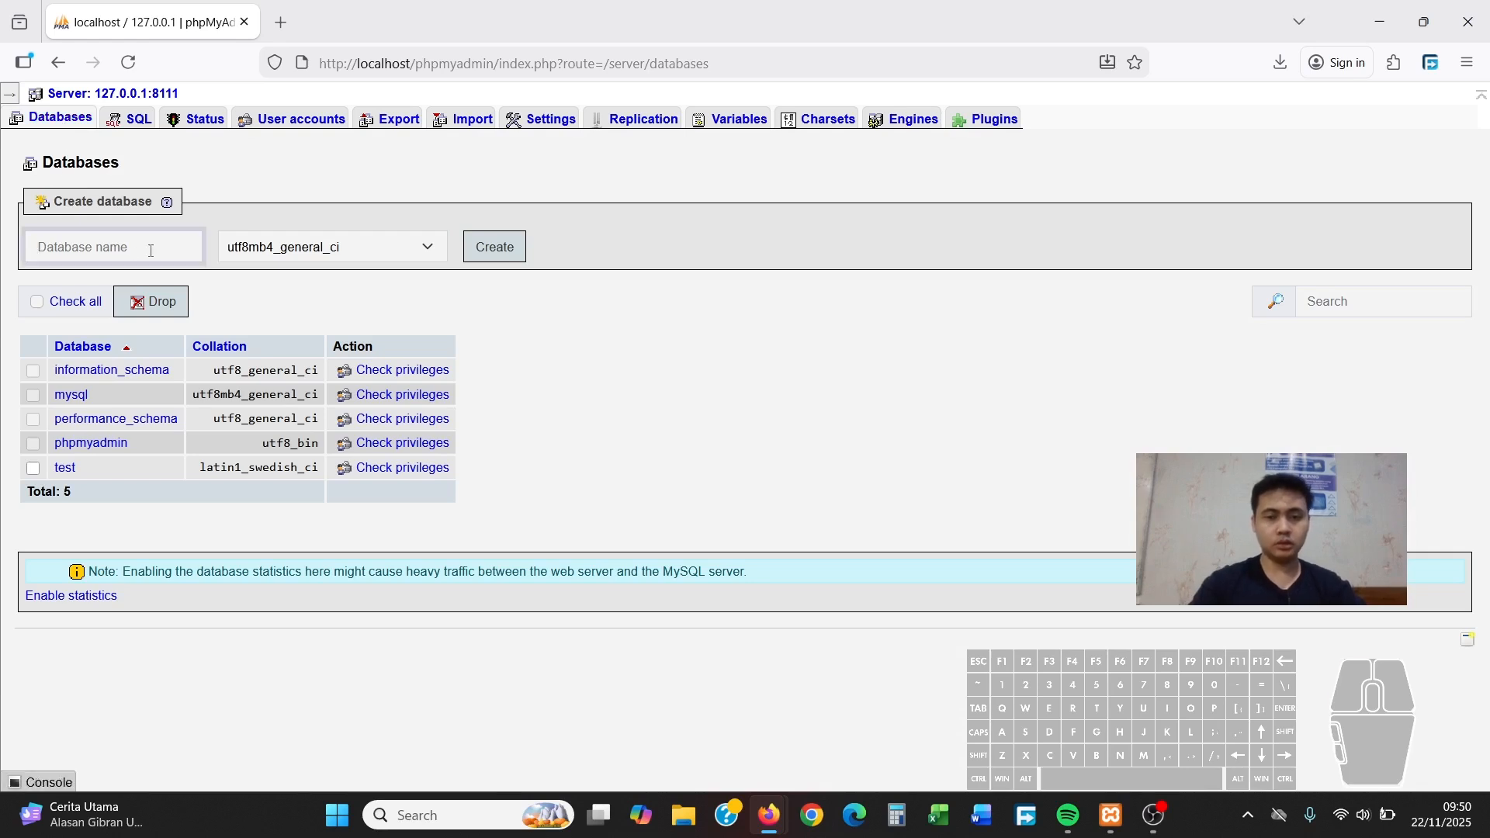
{"action": "type", "text": "rumahsakit"}
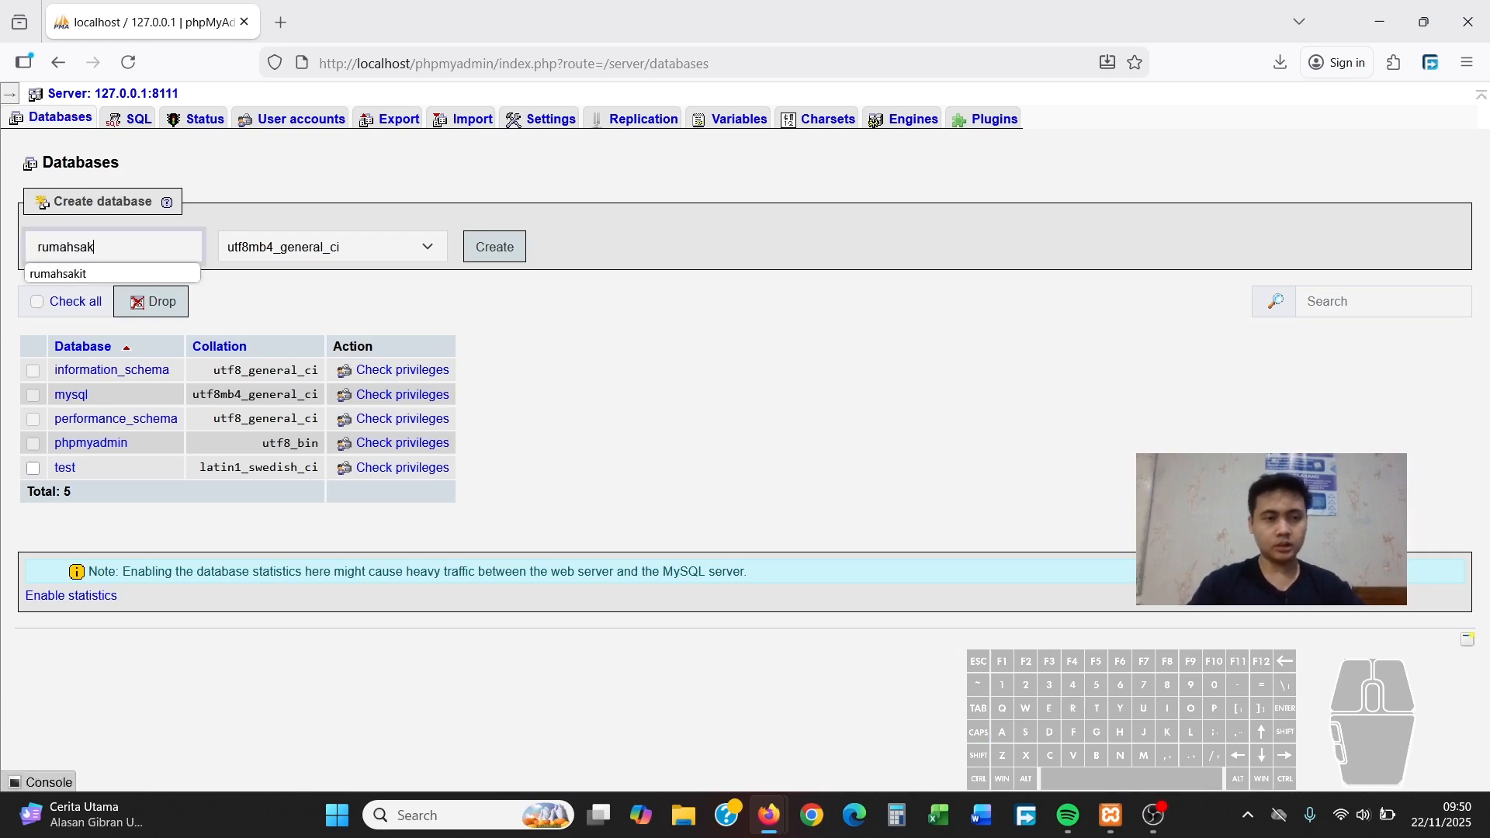
{"action": "left_click", "coordinate": [124, 277]}
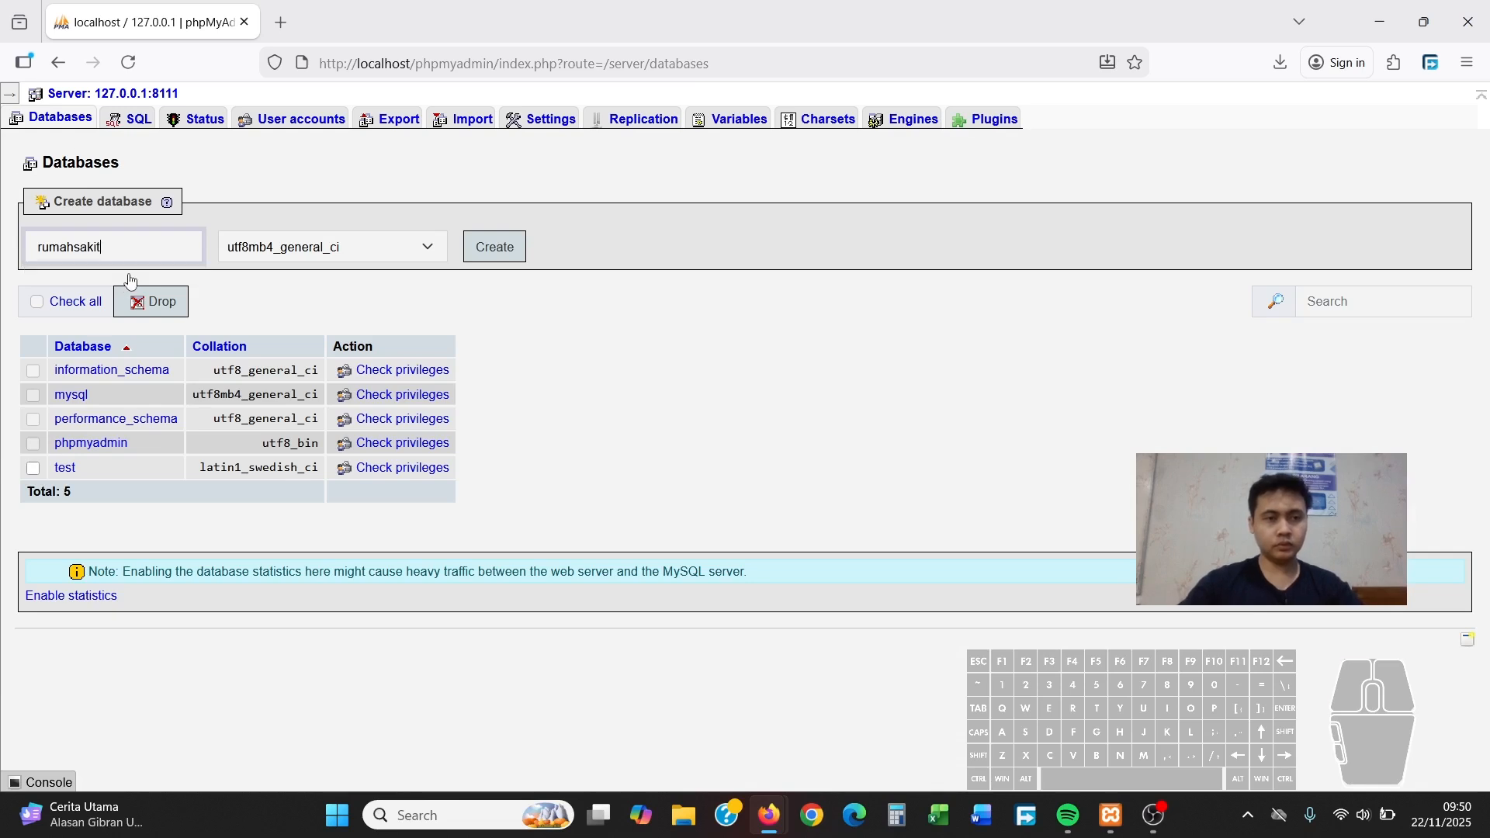
{"action": "left_click", "coordinate": [513, 252]}
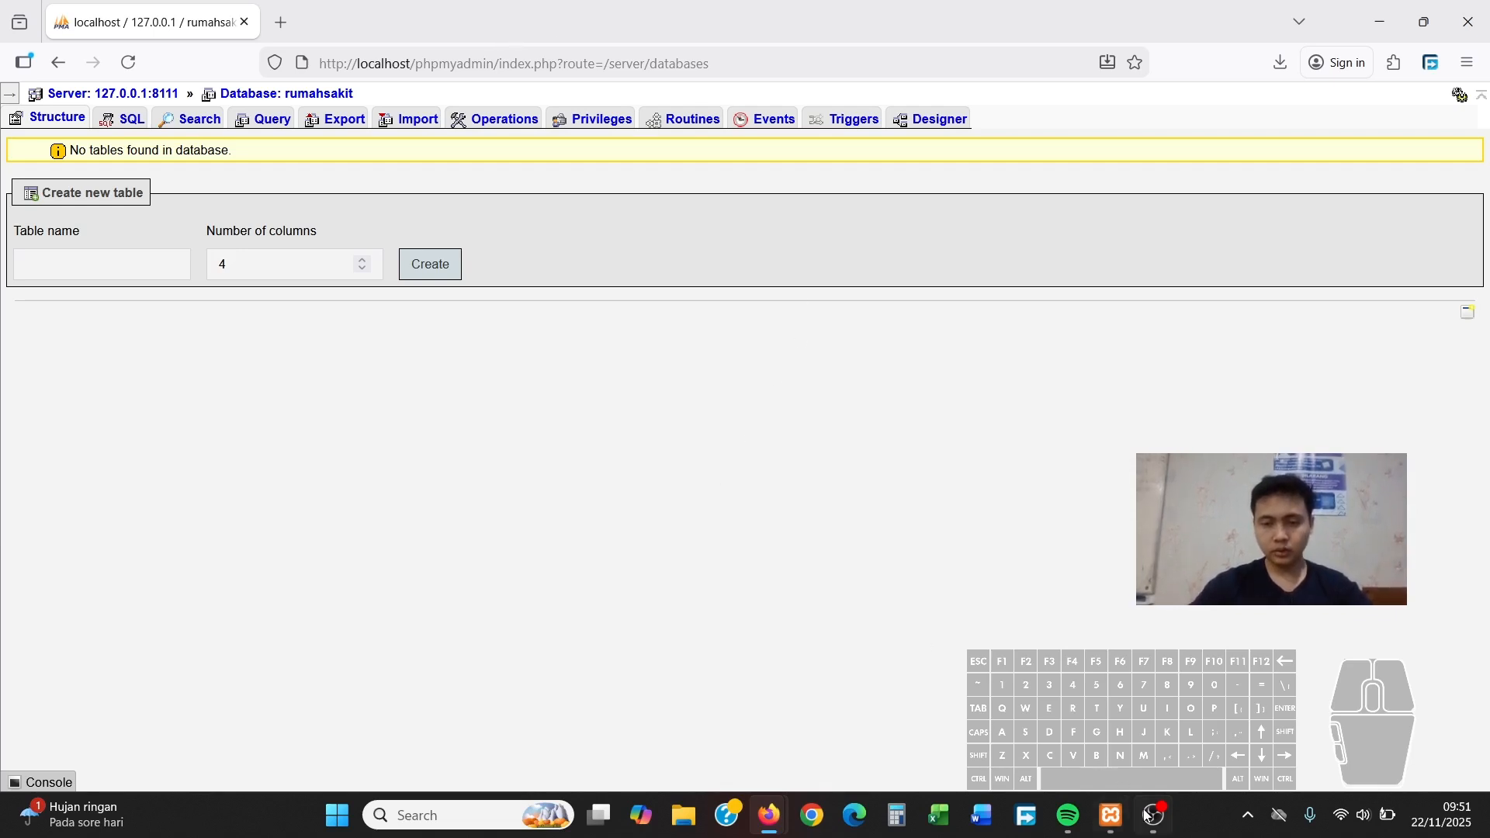
Snap the rumahsakit database page left, beside the assignment PDF
{"action": "mouse_move", "coordinate": [1164, 818]}
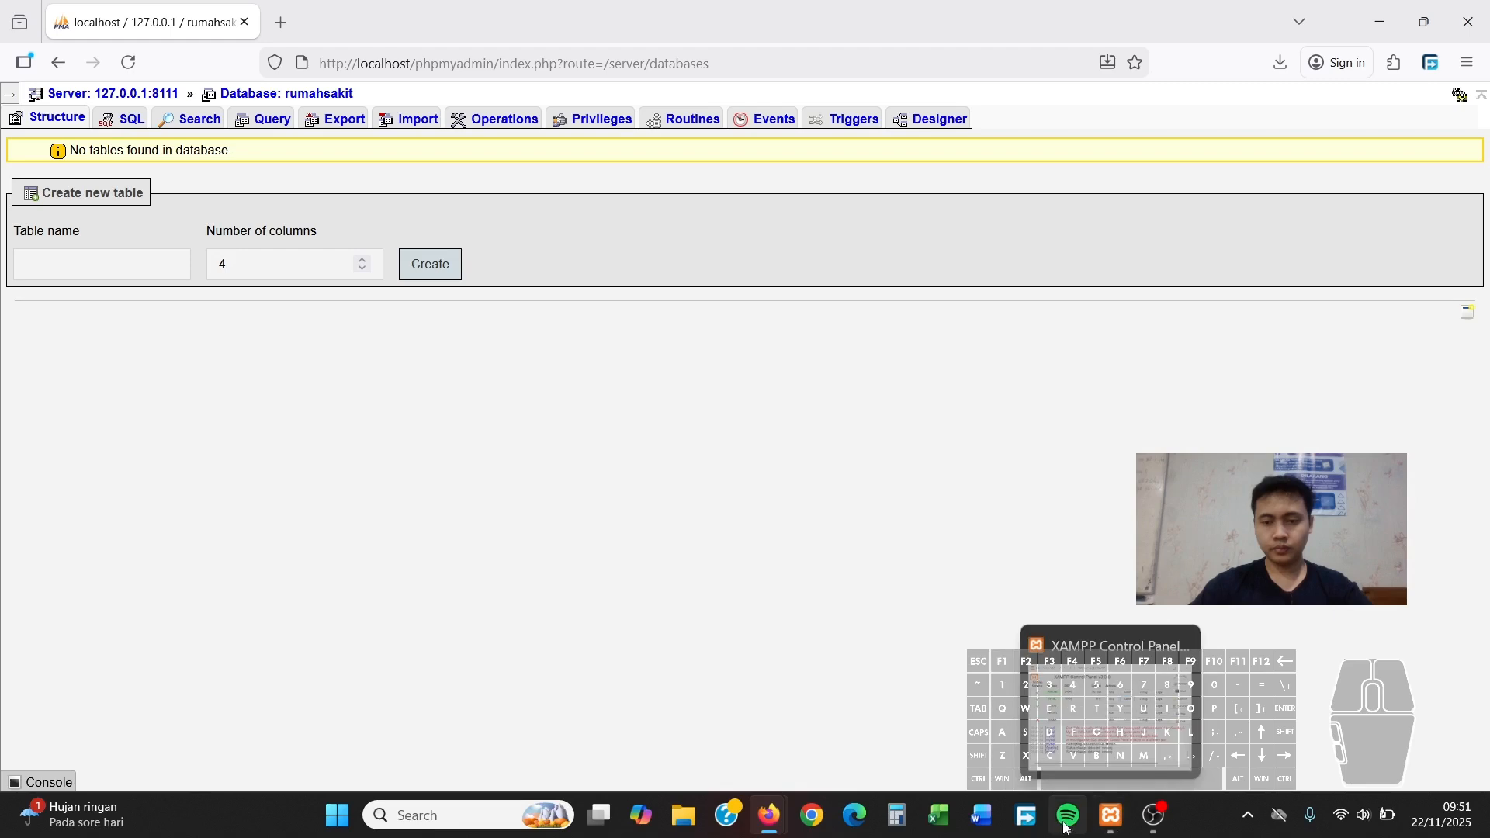
{"action": "mouse_move", "coordinate": [771, 819]}
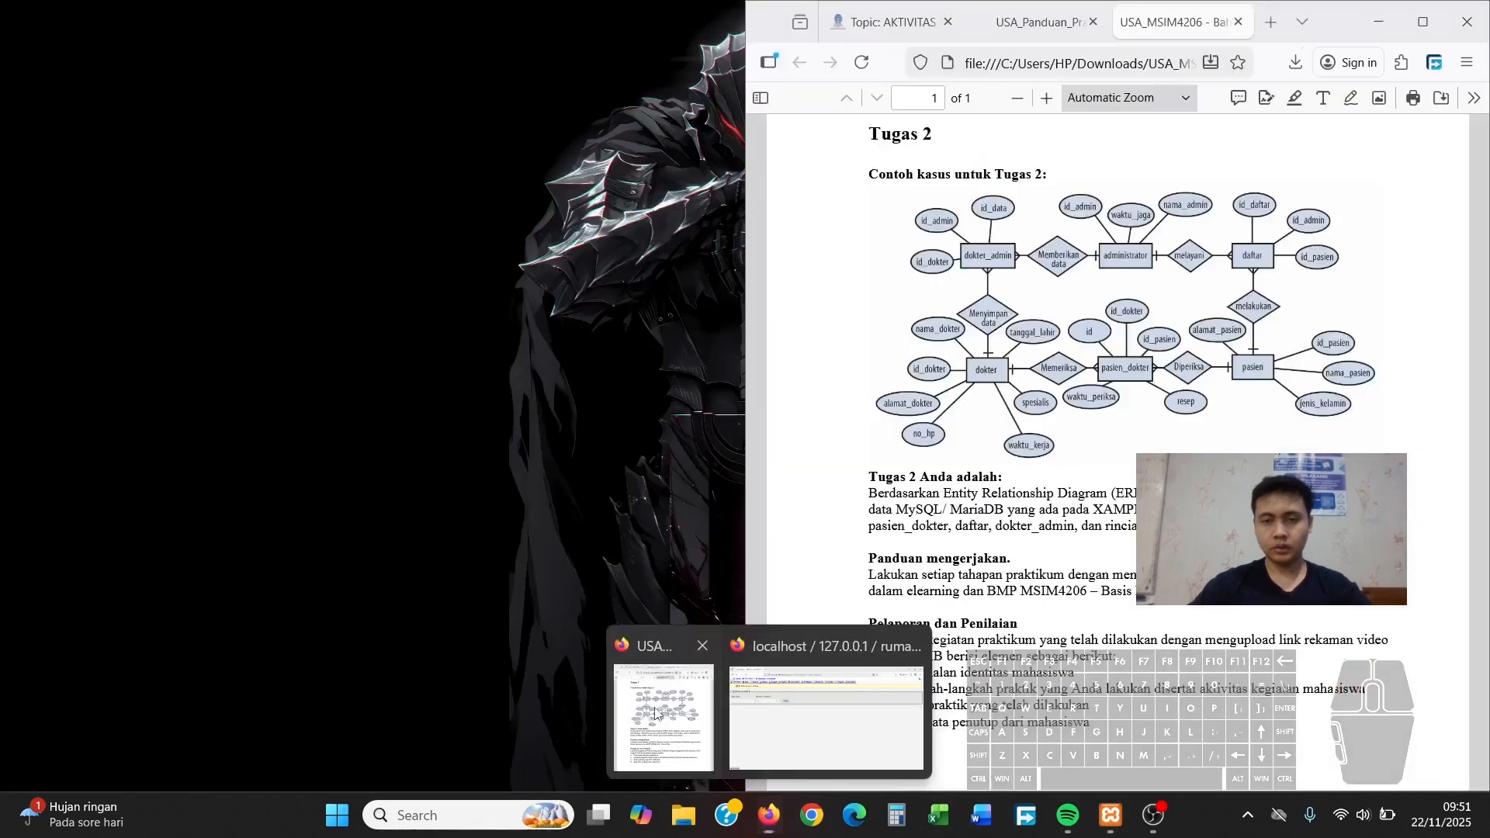
{"action": "left_click", "coordinate": [657, 708]}
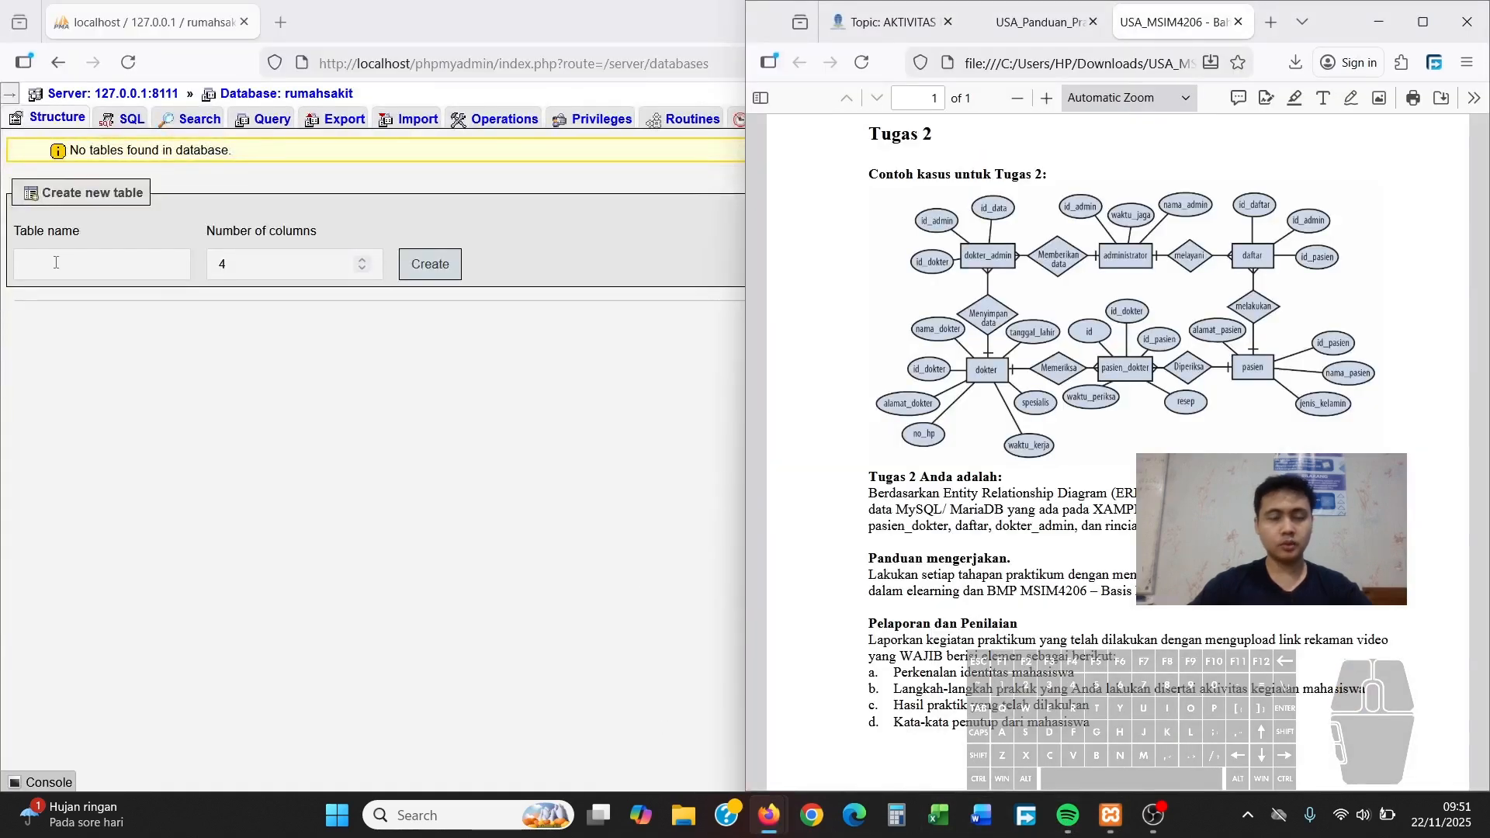
{"action": "left_click", "coordinate": [83, 259]}
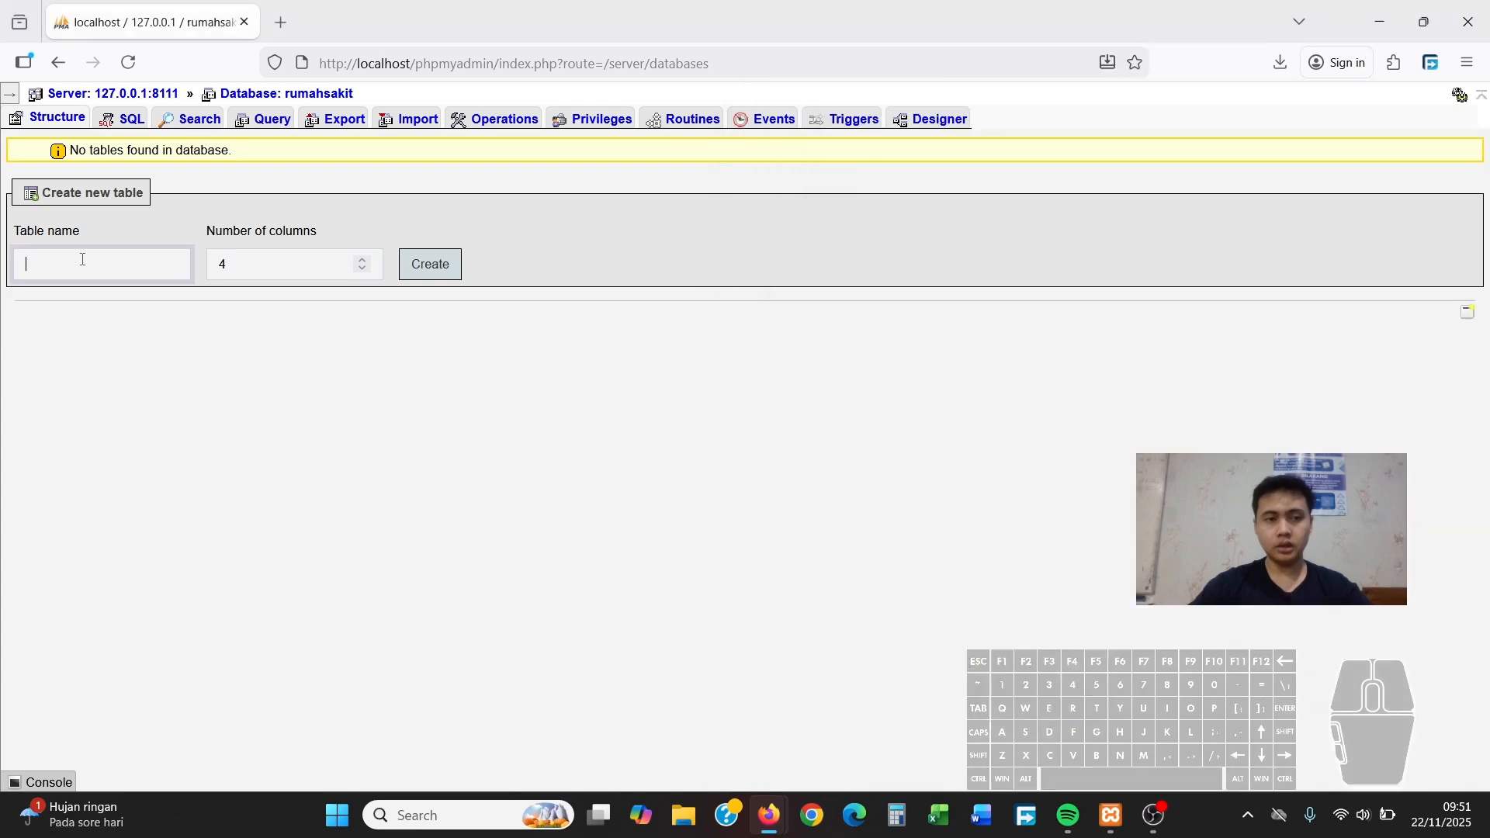
{"action": "key", "text": "super+Left"}
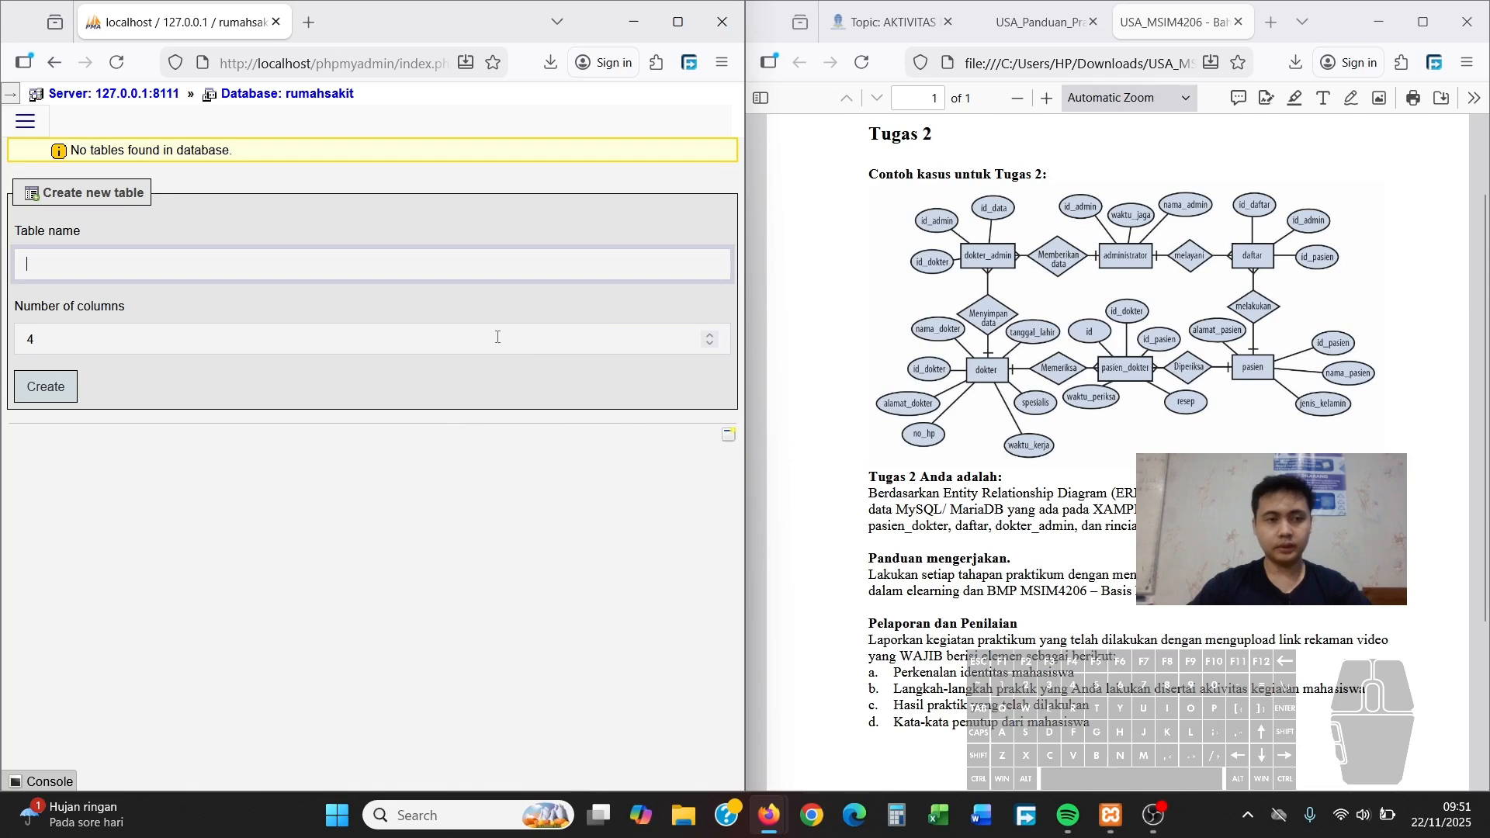
Start a new table named 'administrator' with 3 columns
{"action": "left_click", "coordinate": [364, 274]}
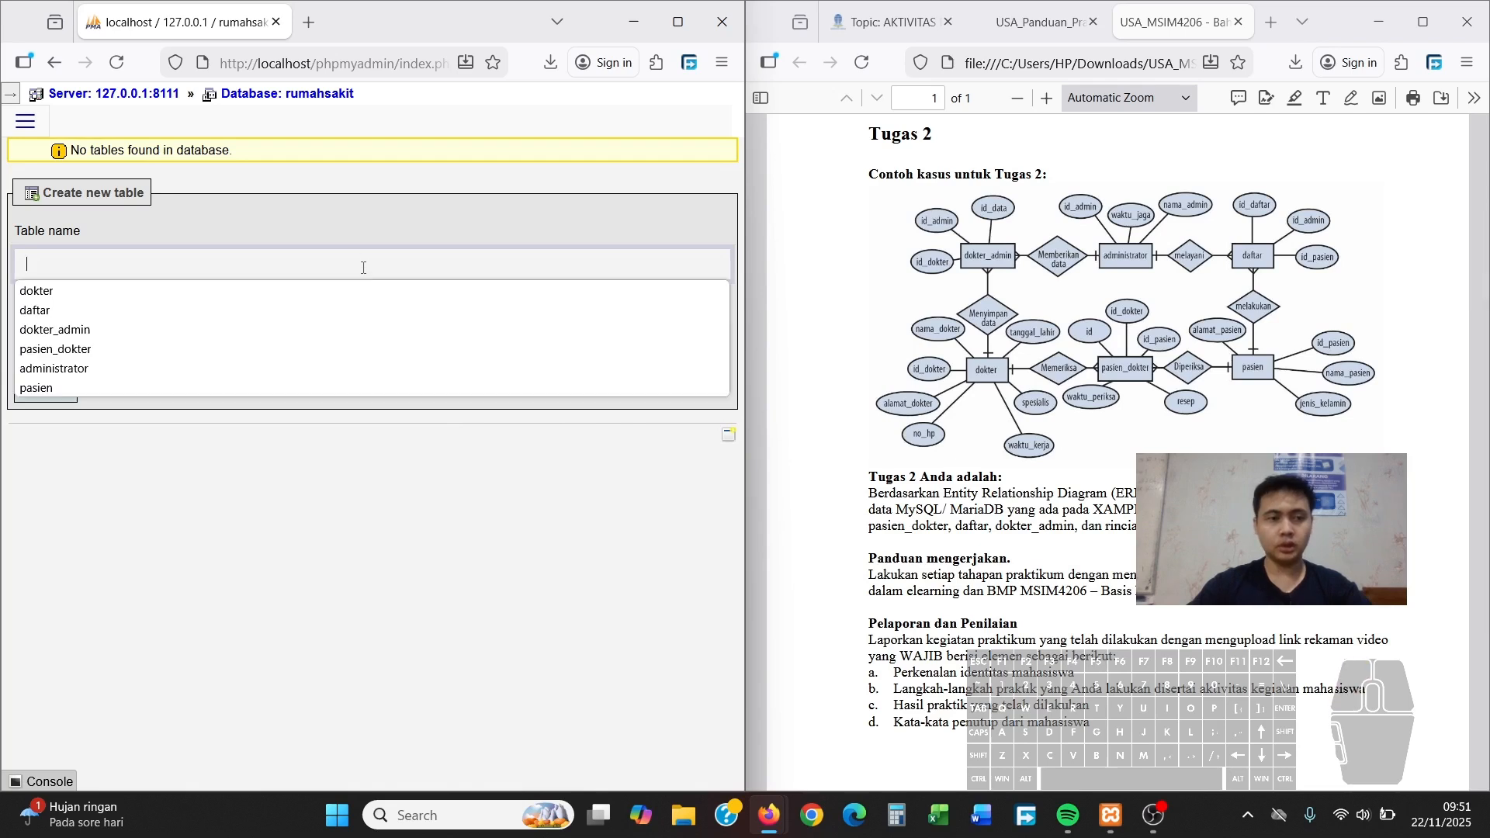
{"action": "left_click", "coordinate": [363, 268]}
{"action": "type", "text": "adminis"}
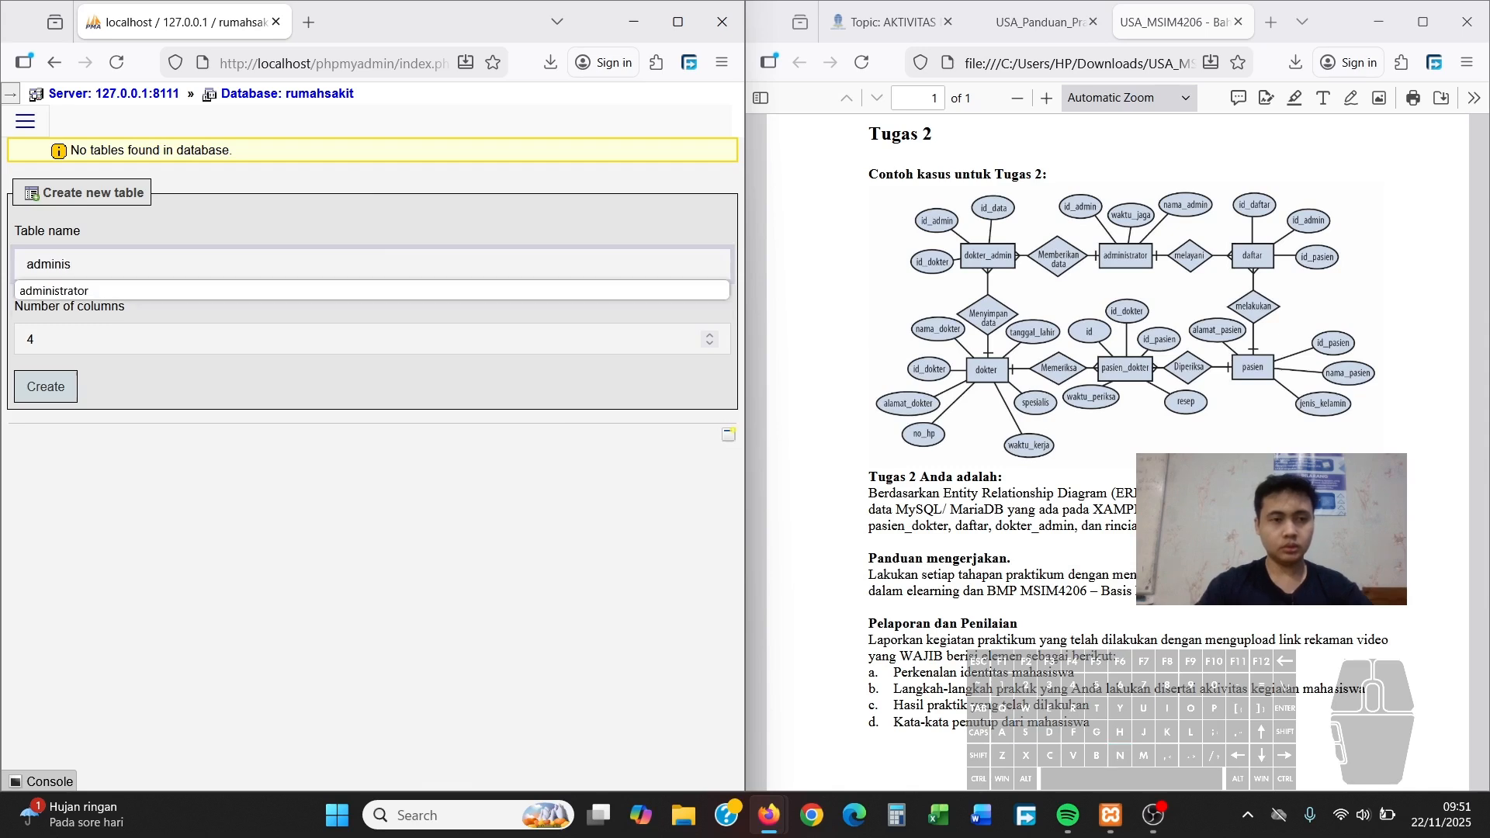
{"action": "key", "text": "Down"}
{"action": "key", "text": "Return"}
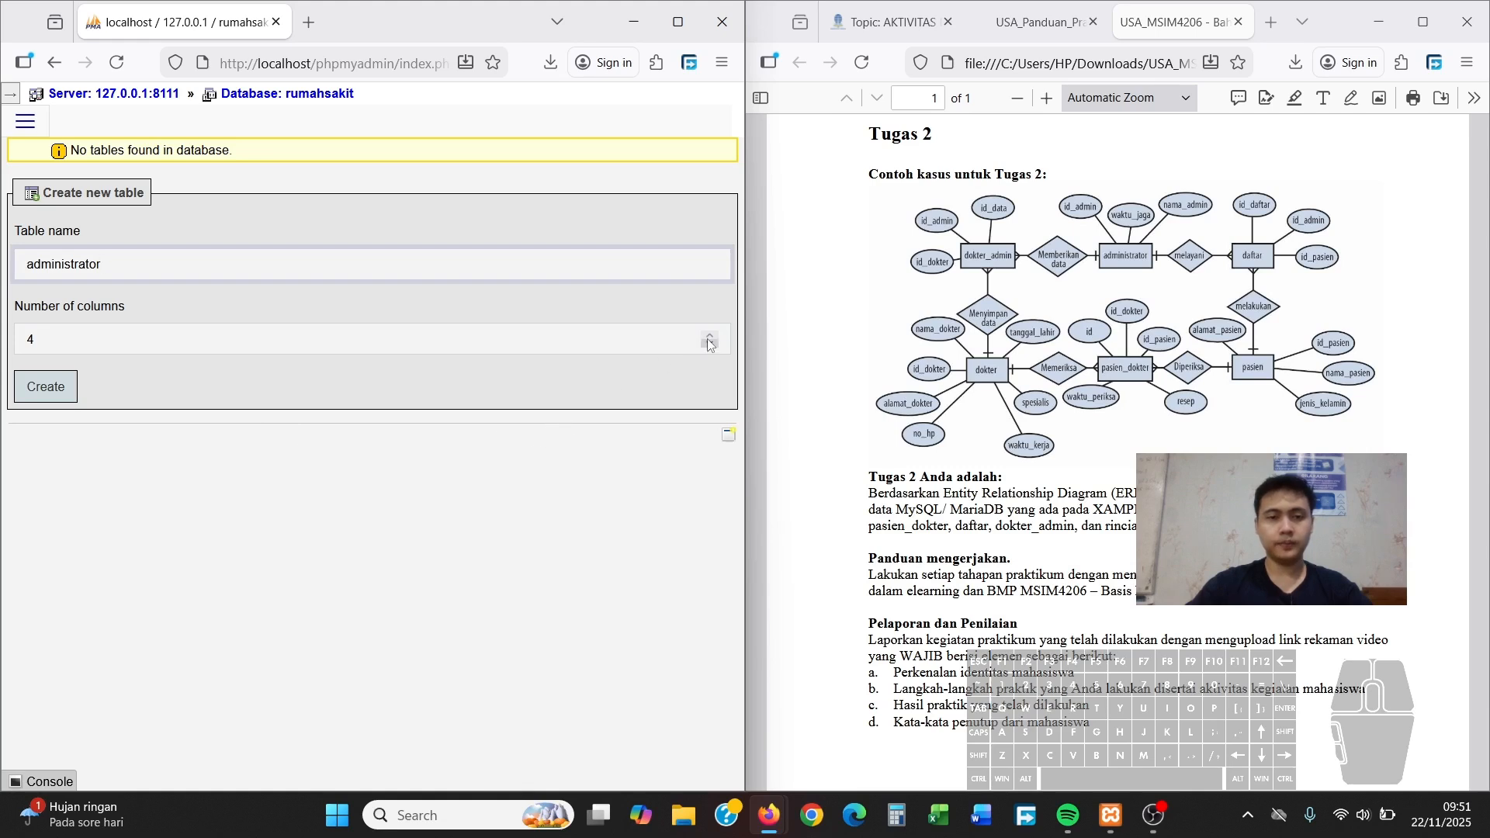
{"action": "left_click", "coordinate": [563, 336]}
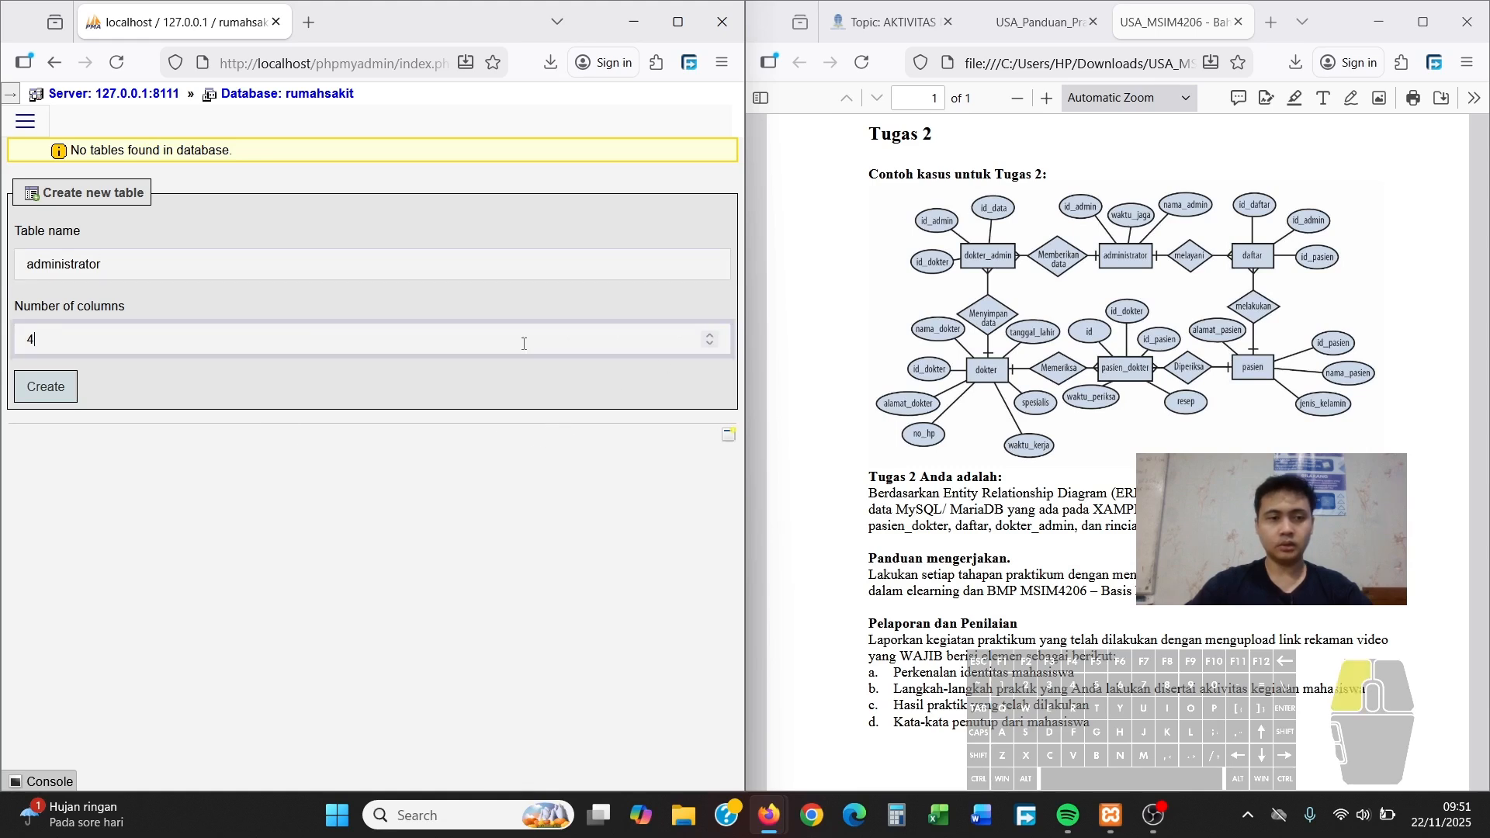
{"action": "key", "text": "BackSpace"}
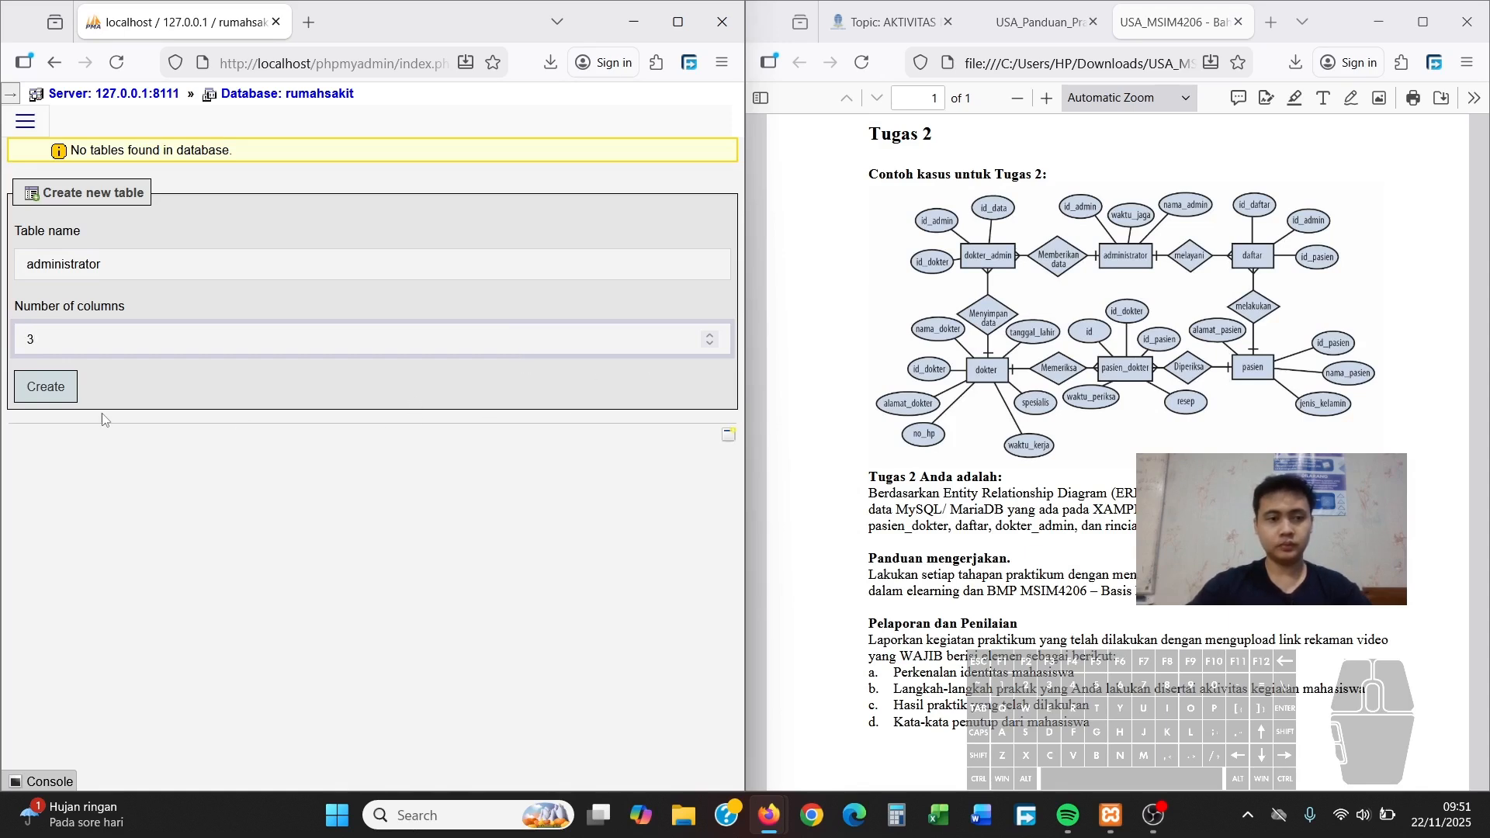
{"action": "left_click", "coordinate": [46, 386]}
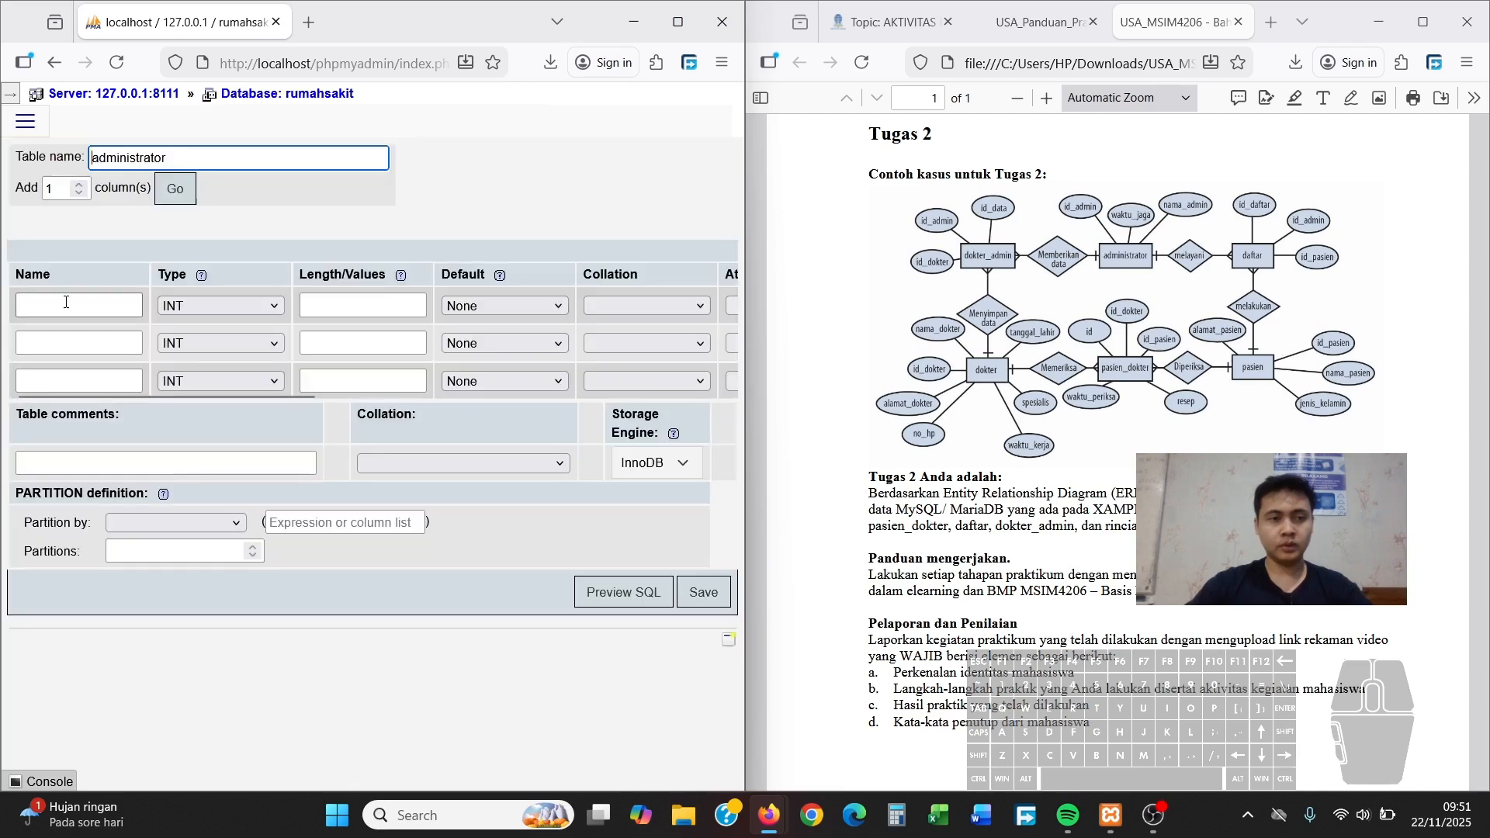
Define id_admin as INT length 6 and nama_admin as VARCHAR length 50
{"action": "left_click", "coordinate": [67, 302]}
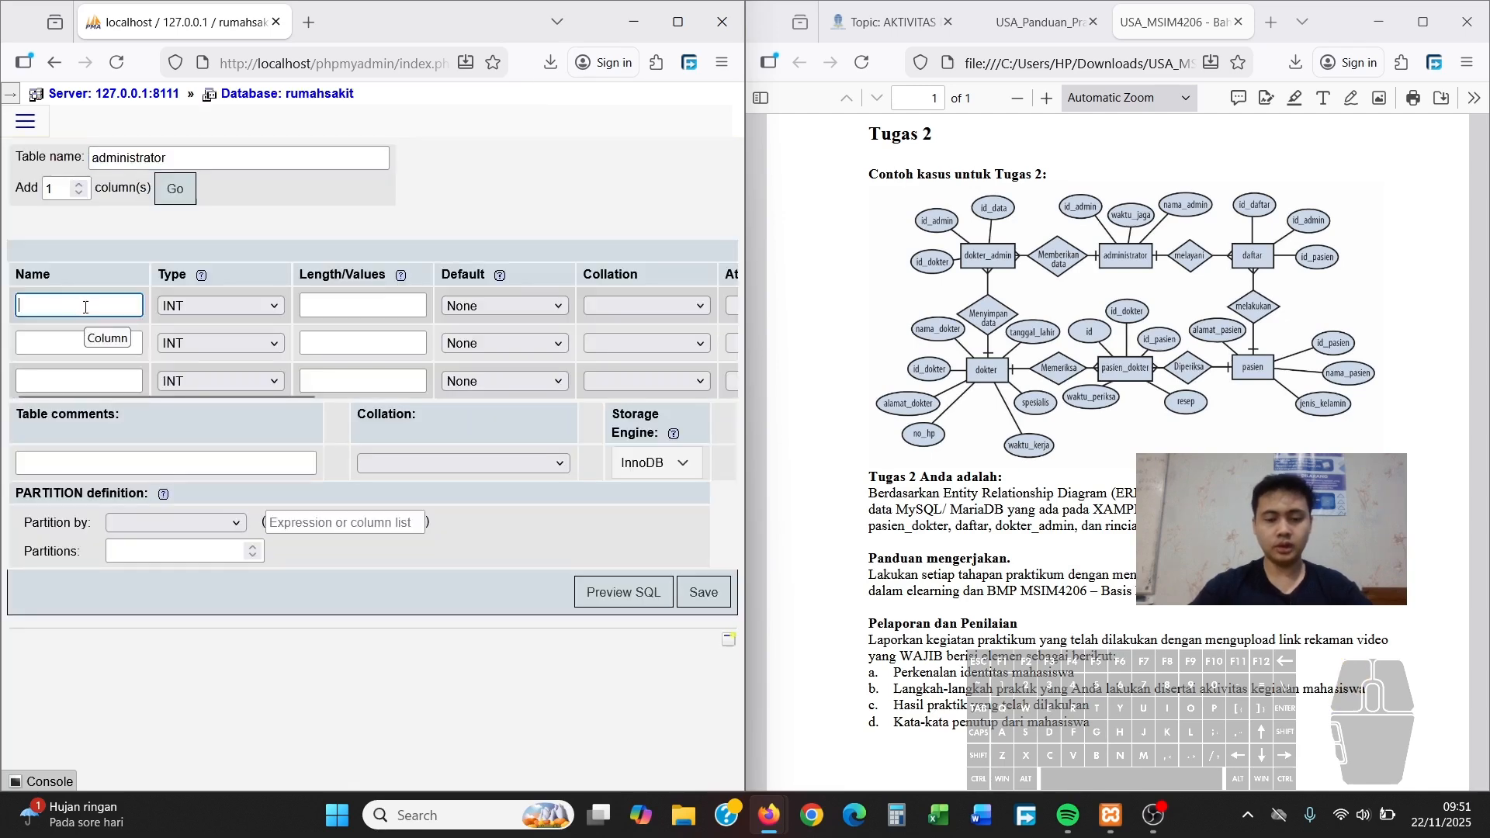
{"action": "type", "text": "id_"}
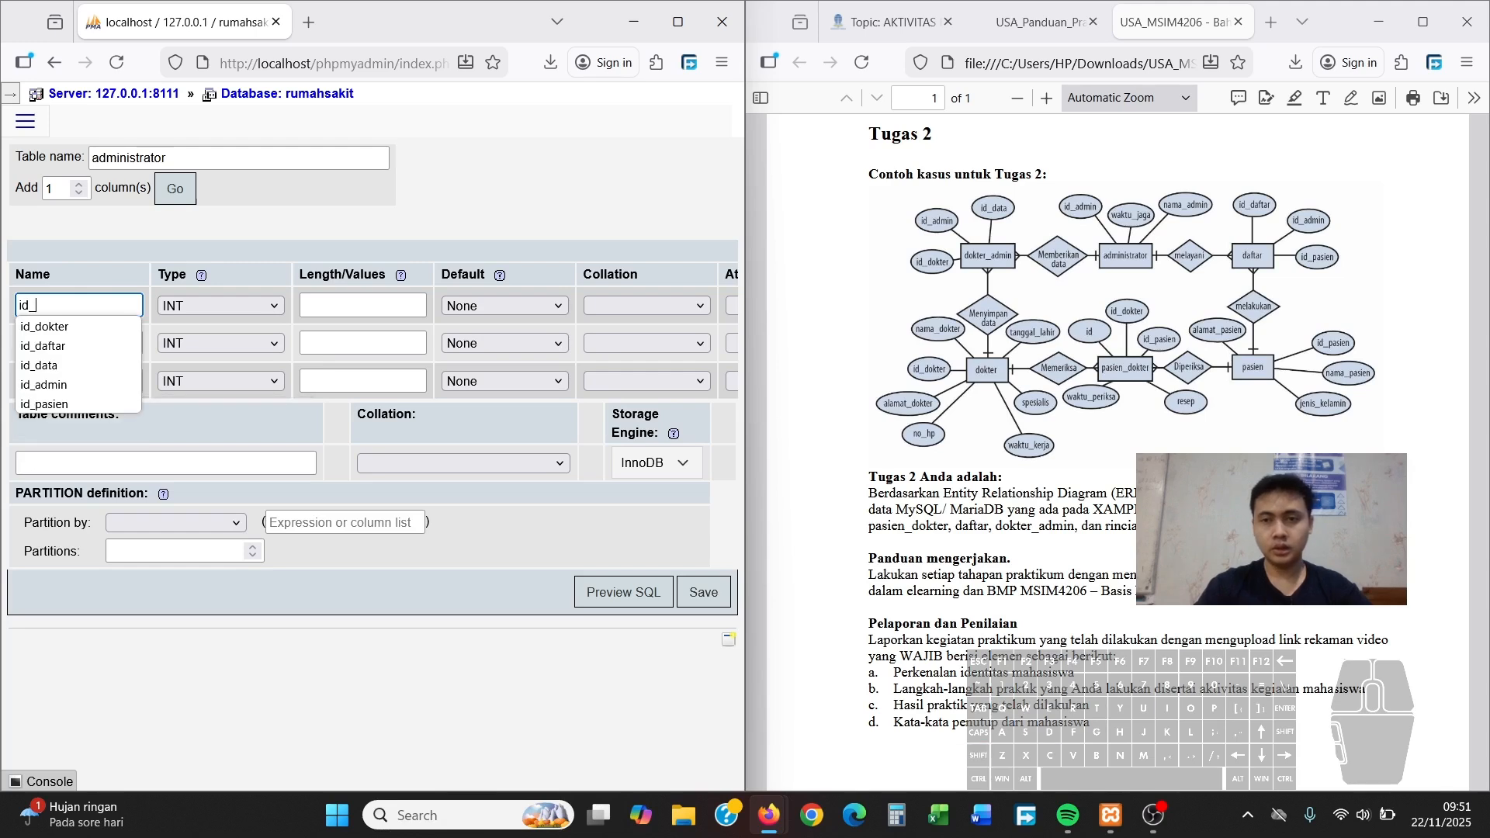
{"action": "type", "text": "admin"}
{"action": "key", "text": "Tab"}
{"action": "key", "text": "Tab"}
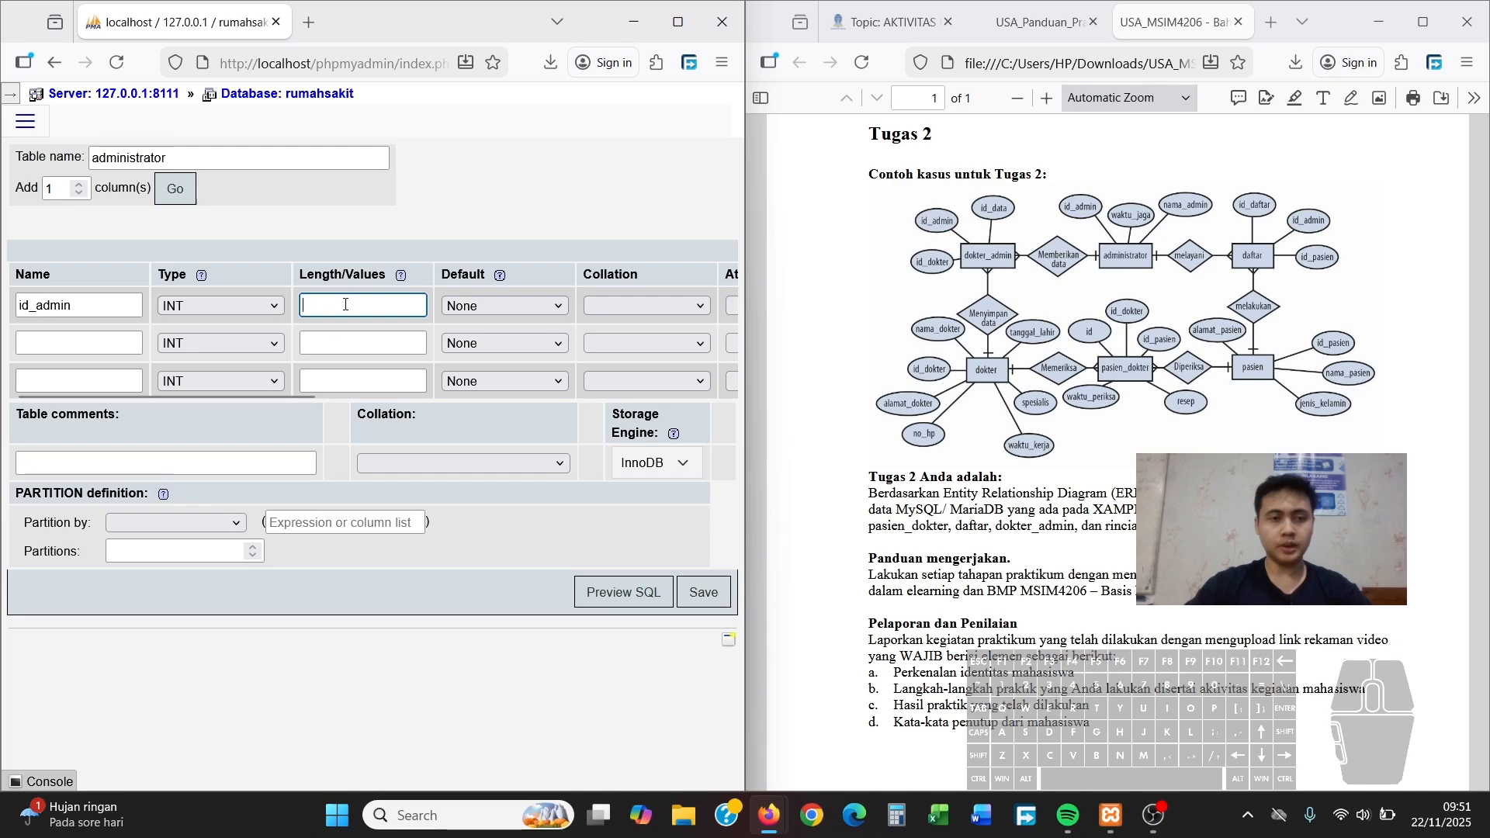
{"action": "type", "text": "6"}
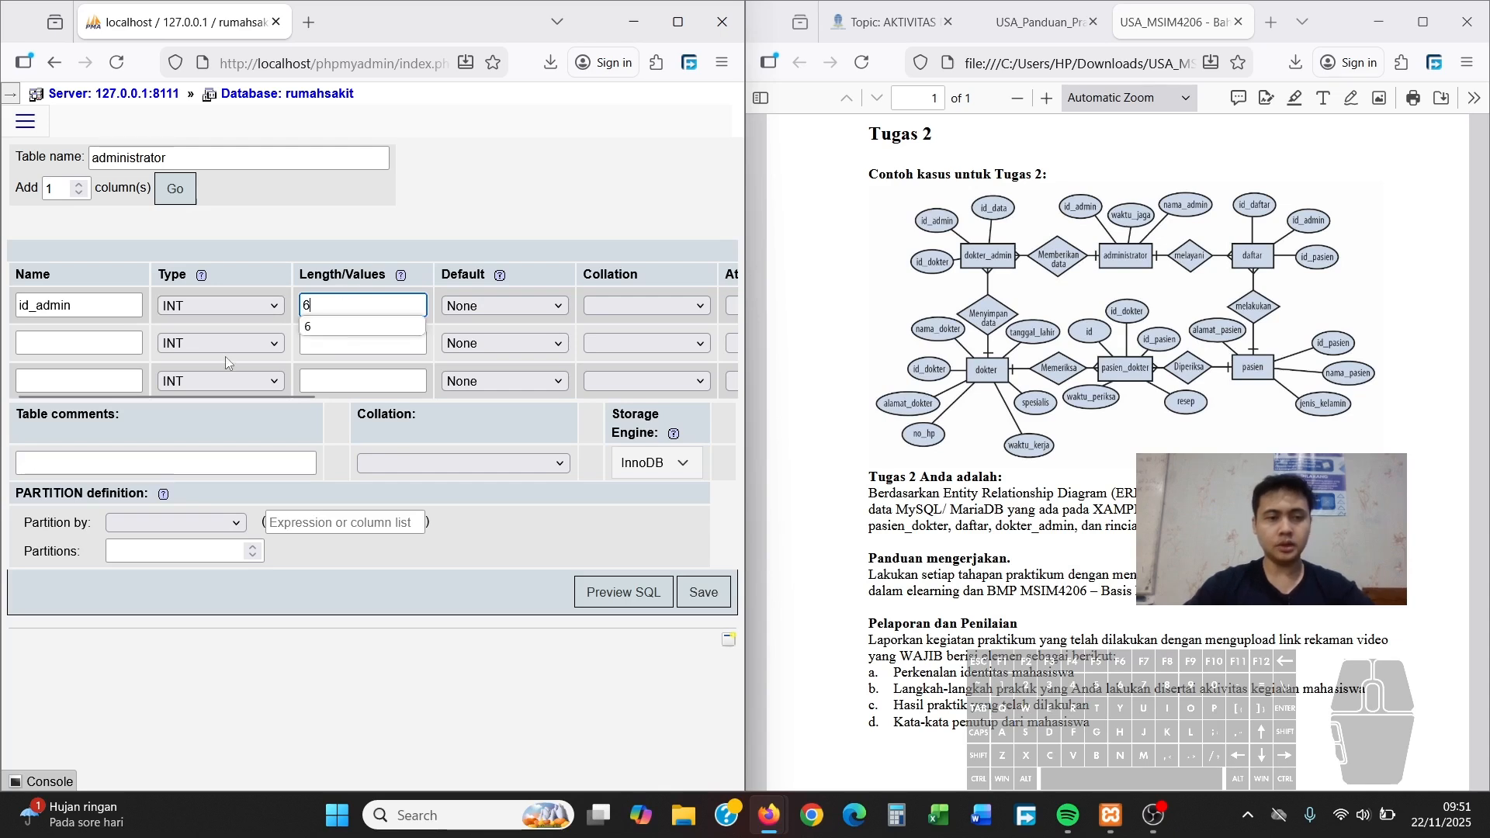
{"action": "left_click", "coordinate": [95, 339]}
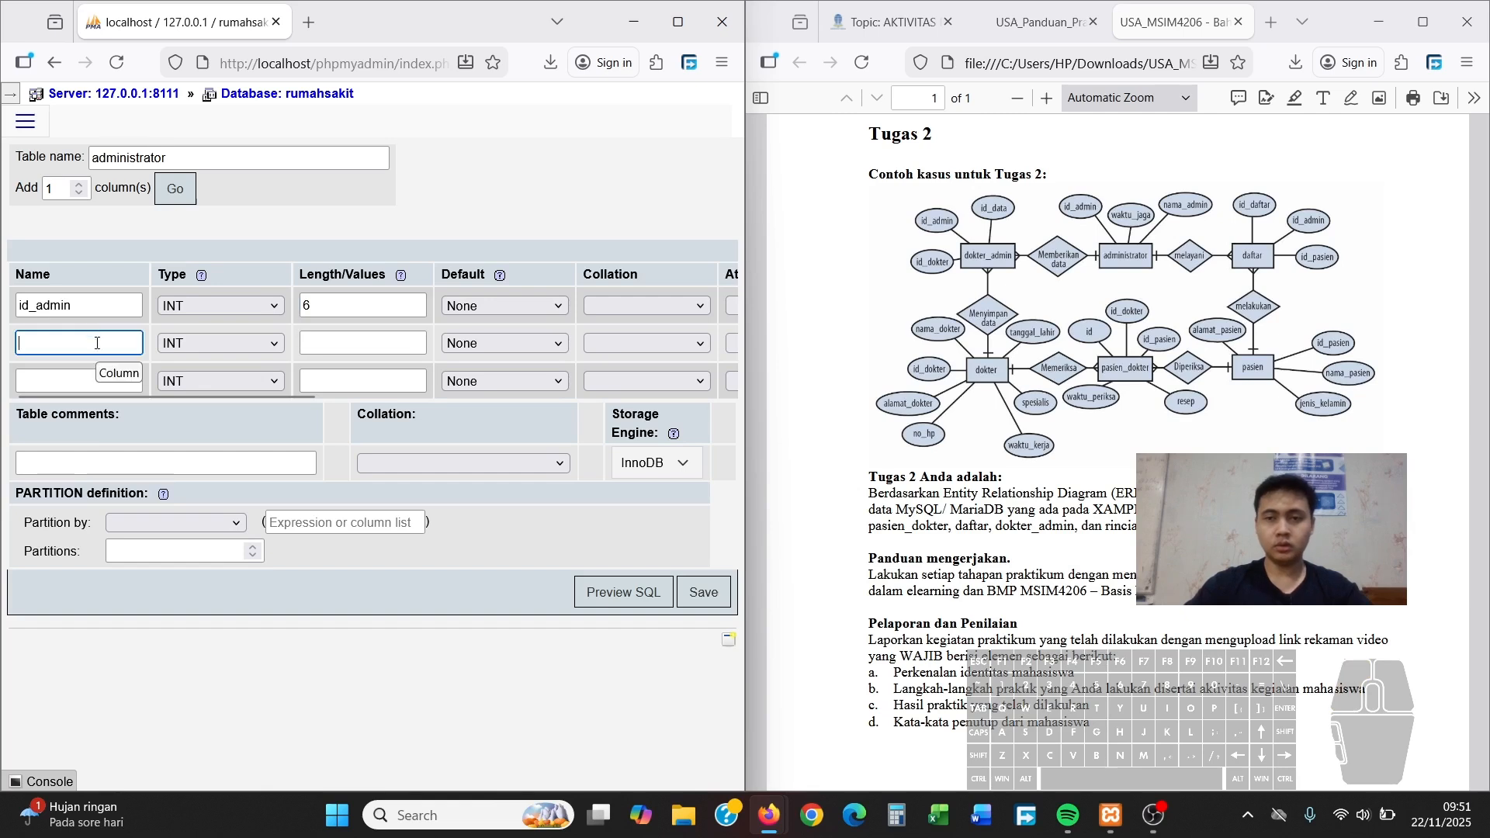
{"action": "type", "text": "nama_admin"}
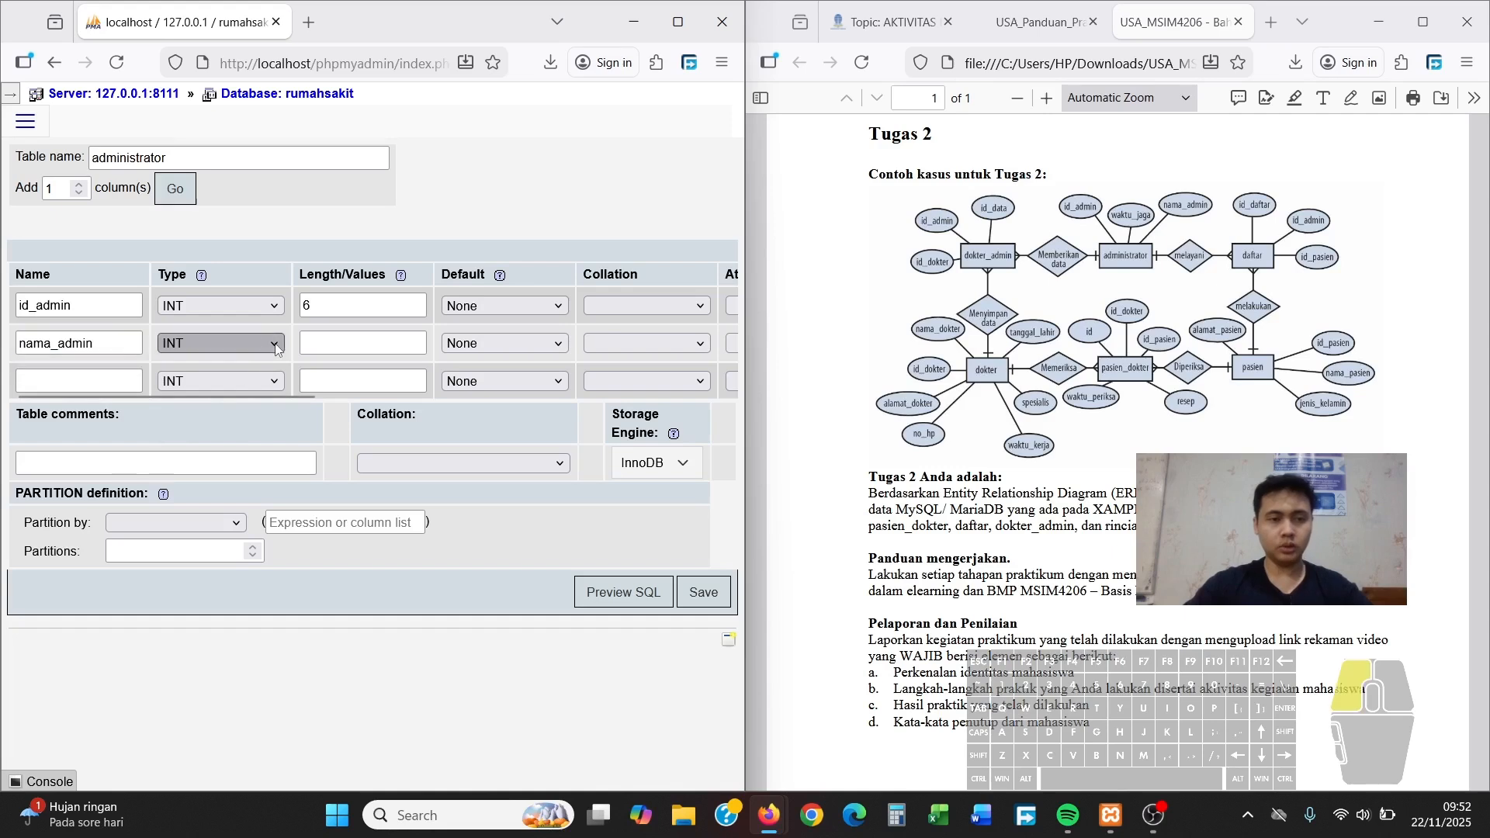
{"action": "left_click", "coordinate": [233, 343]}
{"action": "left_click", "coordinate": [251, 394]}
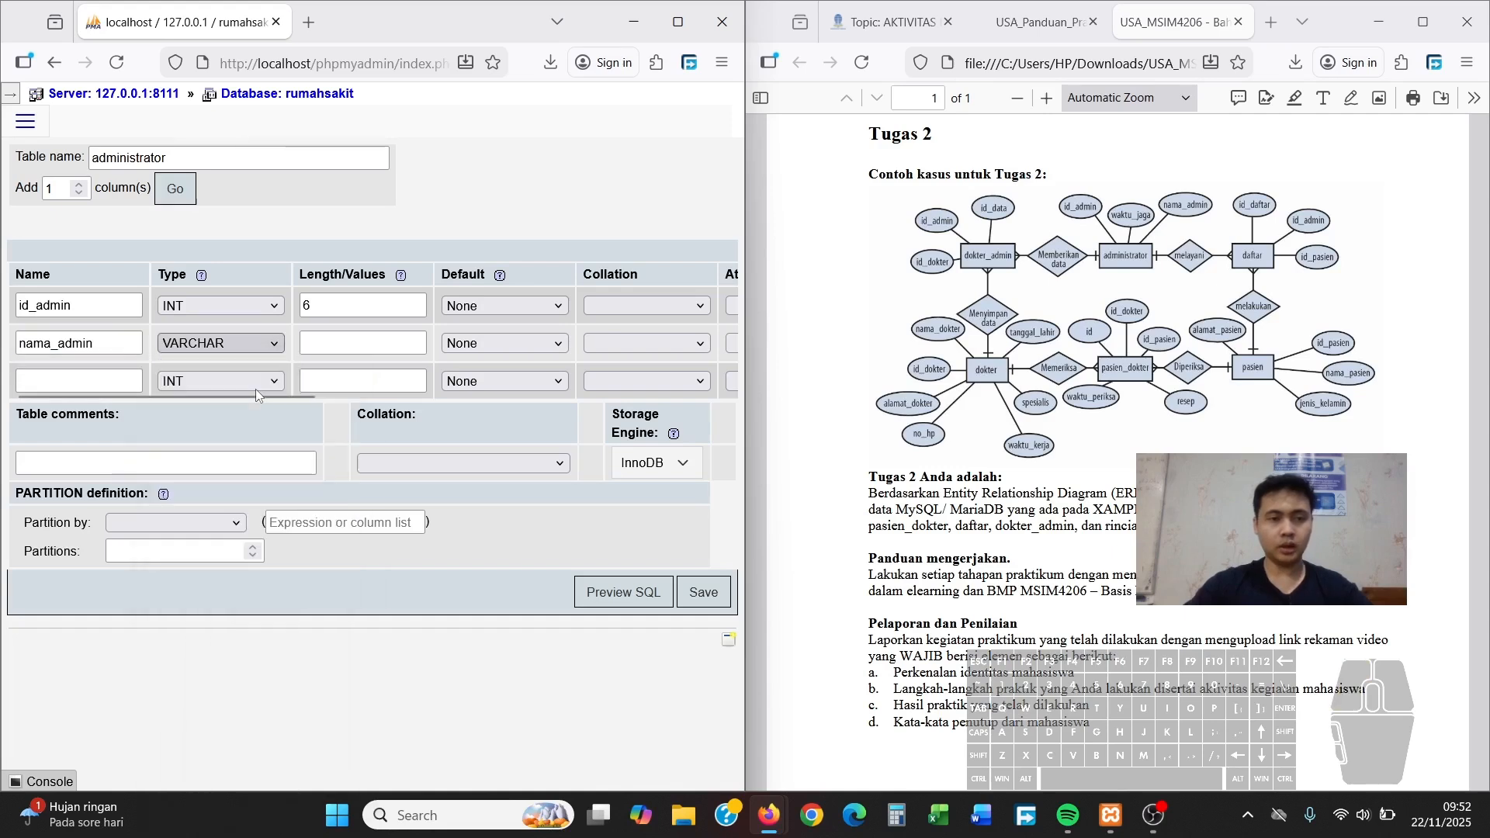
{"action": "left_click", "coordinate": [339, 350]}
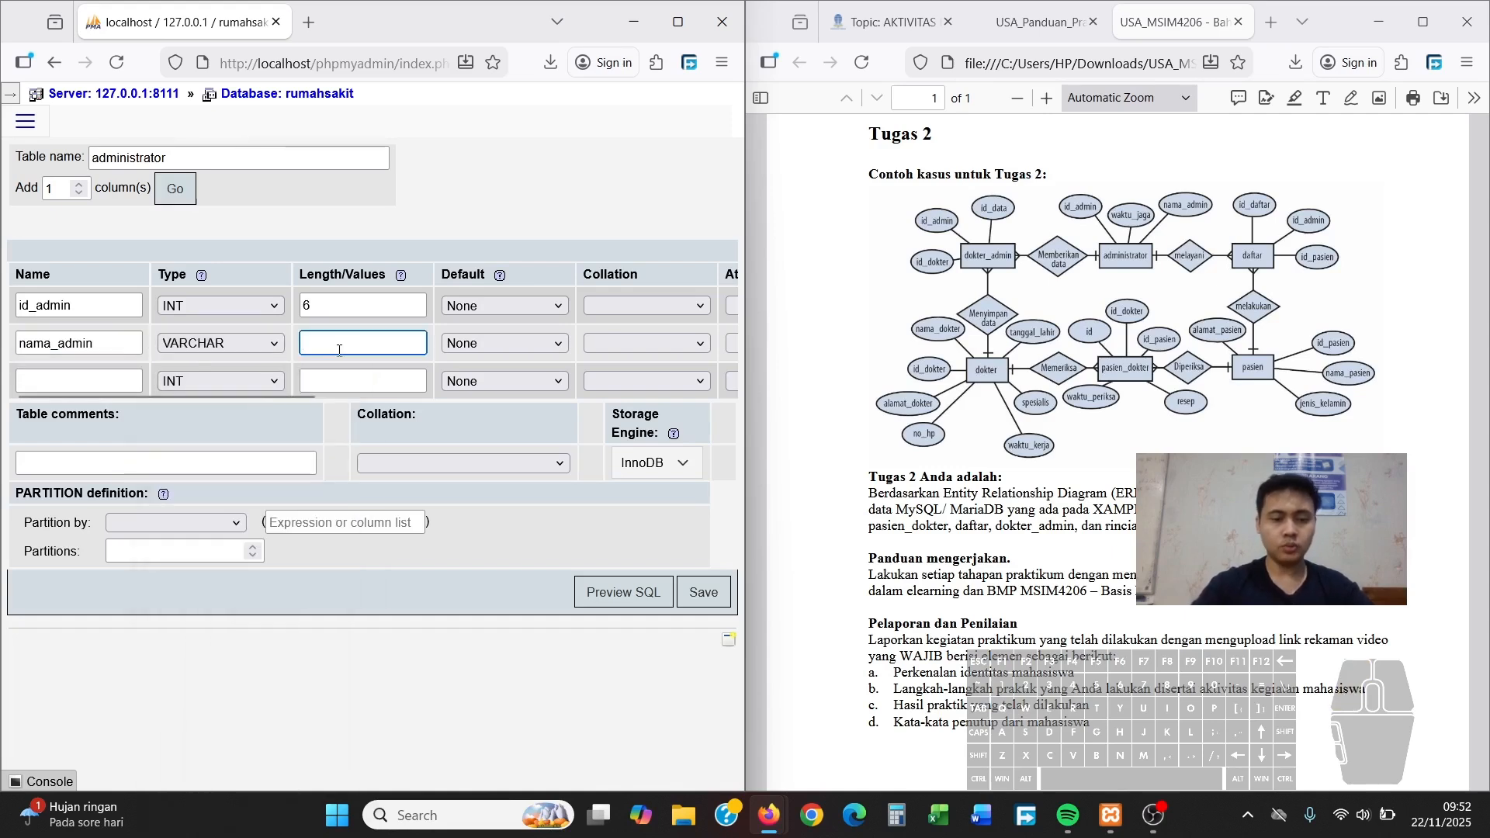
{"action": "type", "text": "50"}
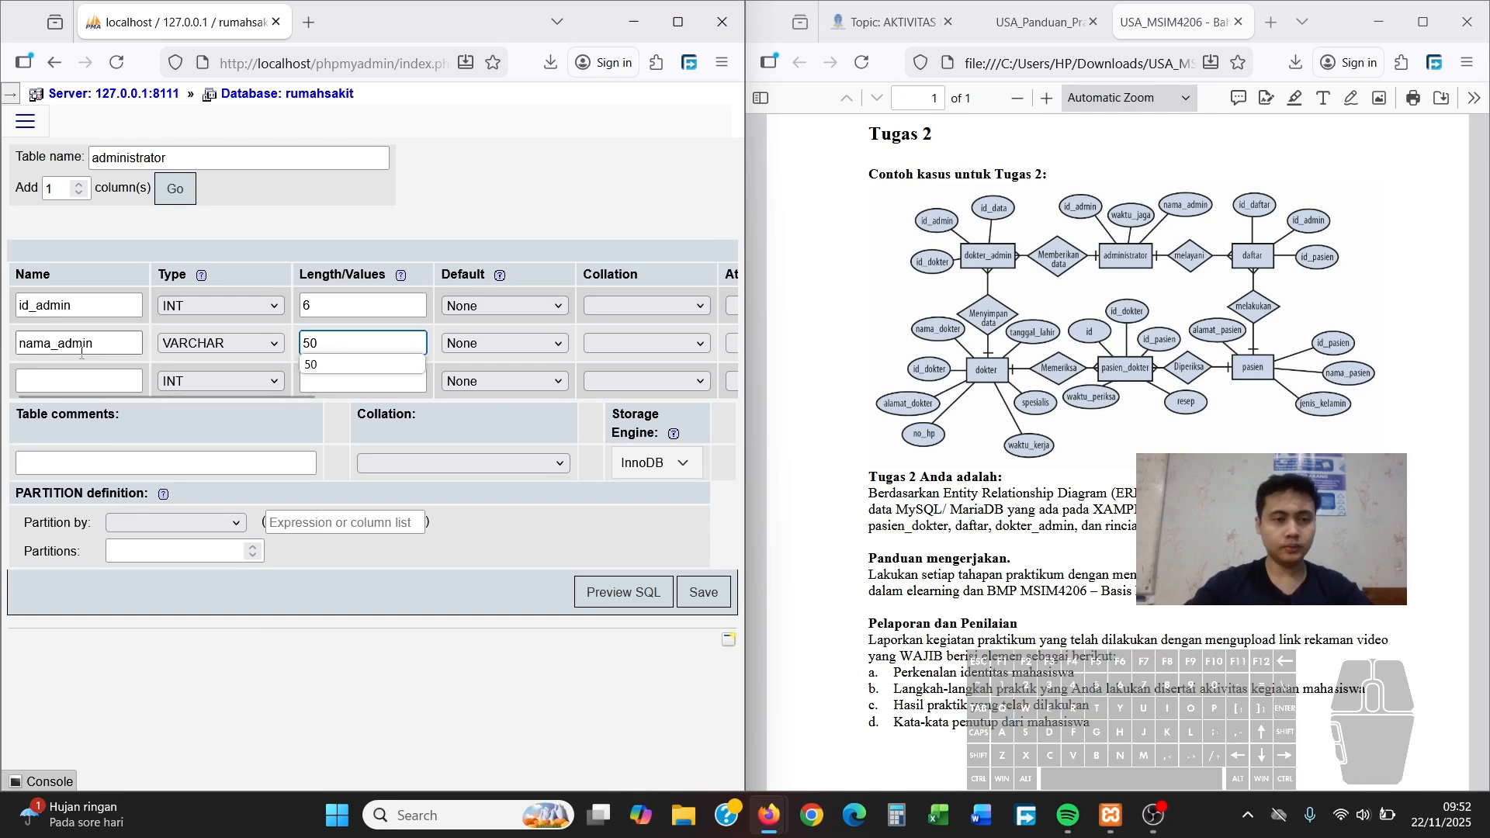
Add the third column waktu_jaga with type DATE
{"action": "left_click", "coordinate": [86, 381]}
{"action": "type", "text": "waktu_jag"}
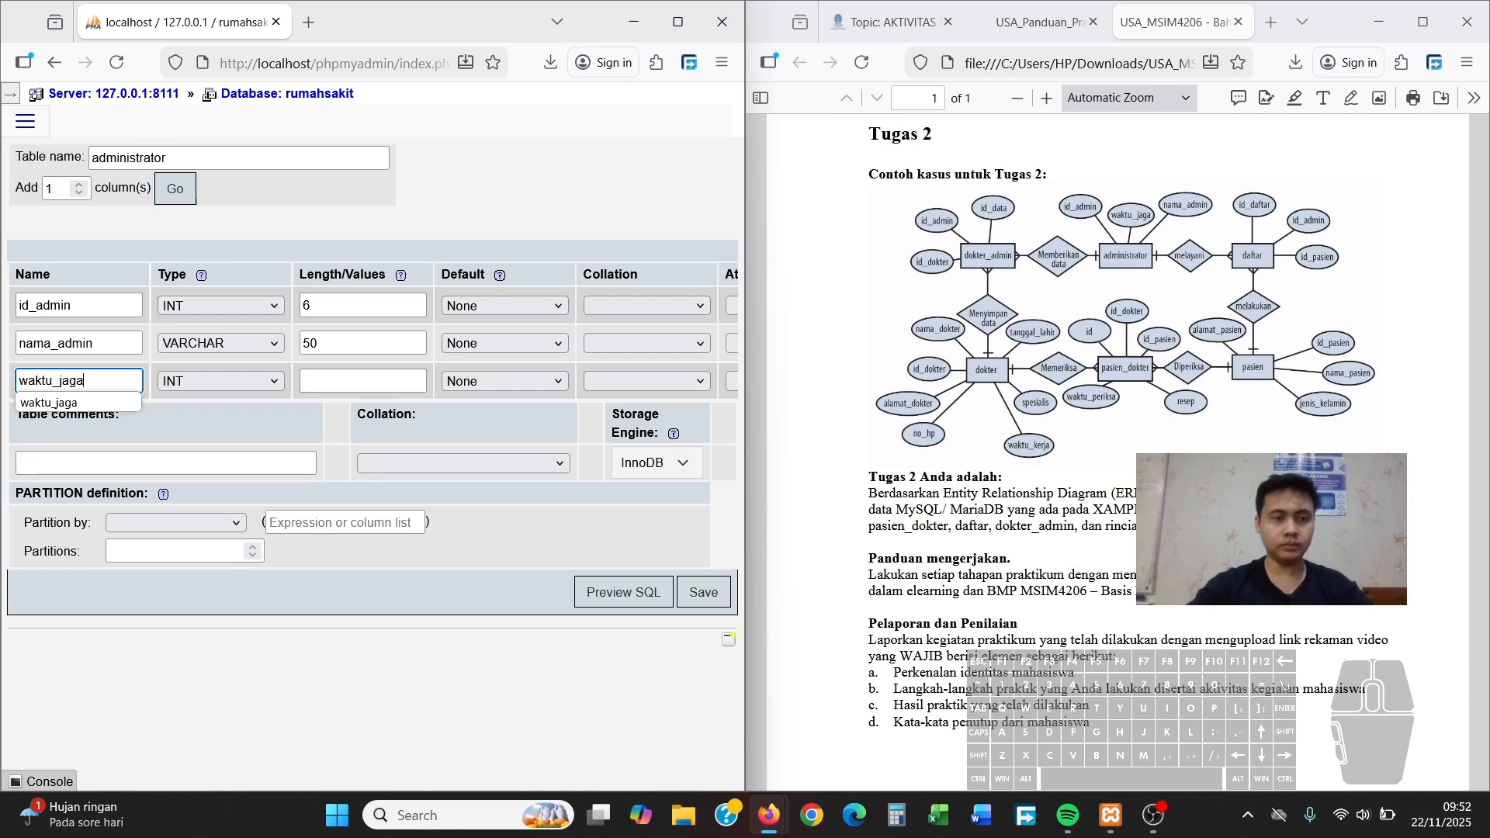
{"action": "type", "text": "a"}
{"action": "left_click", "coordinate": [270, 381]}
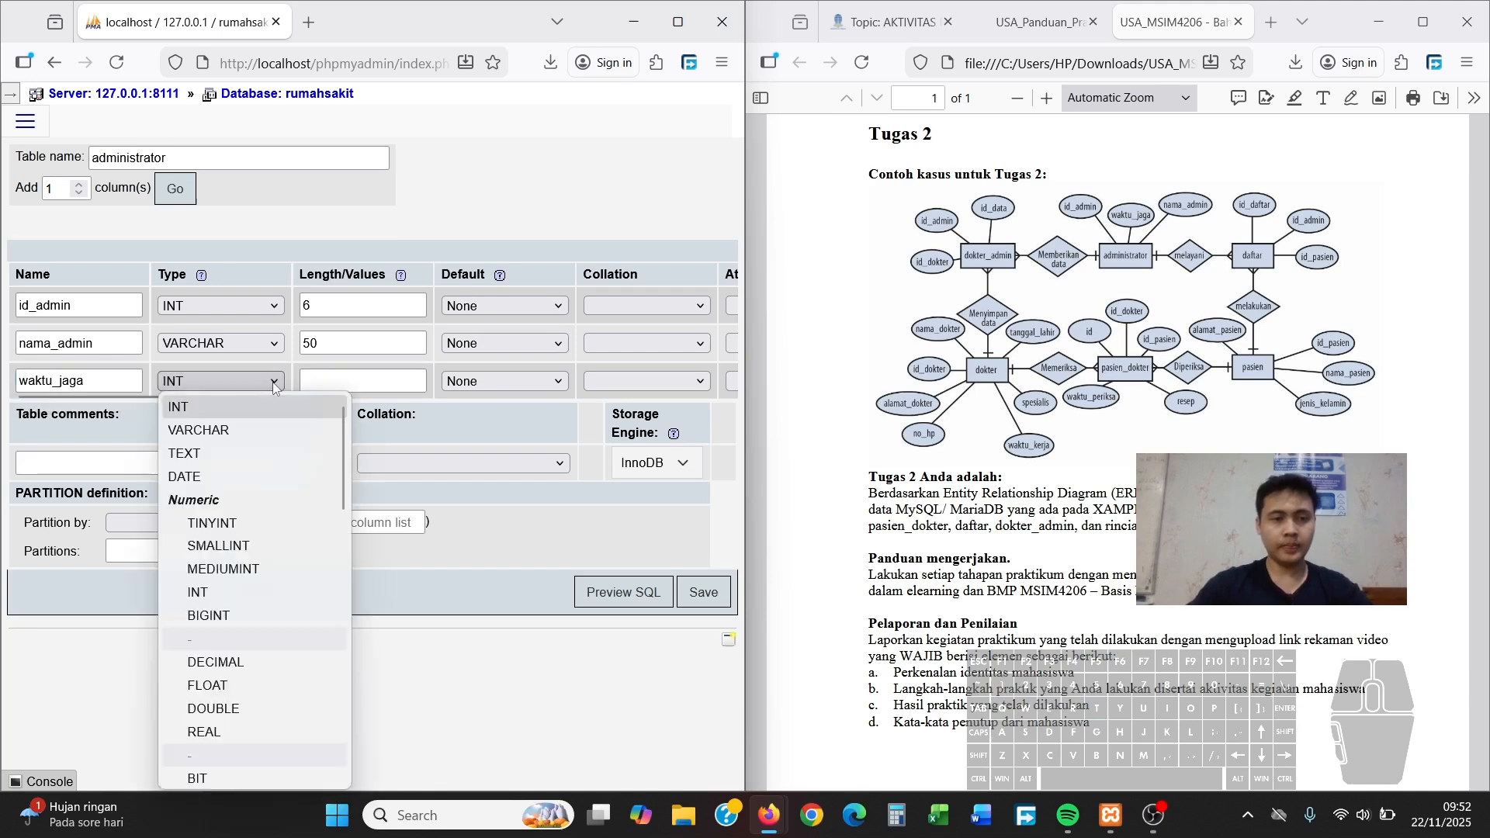
{"action": "left_click", "coordinate": [216, 477]}
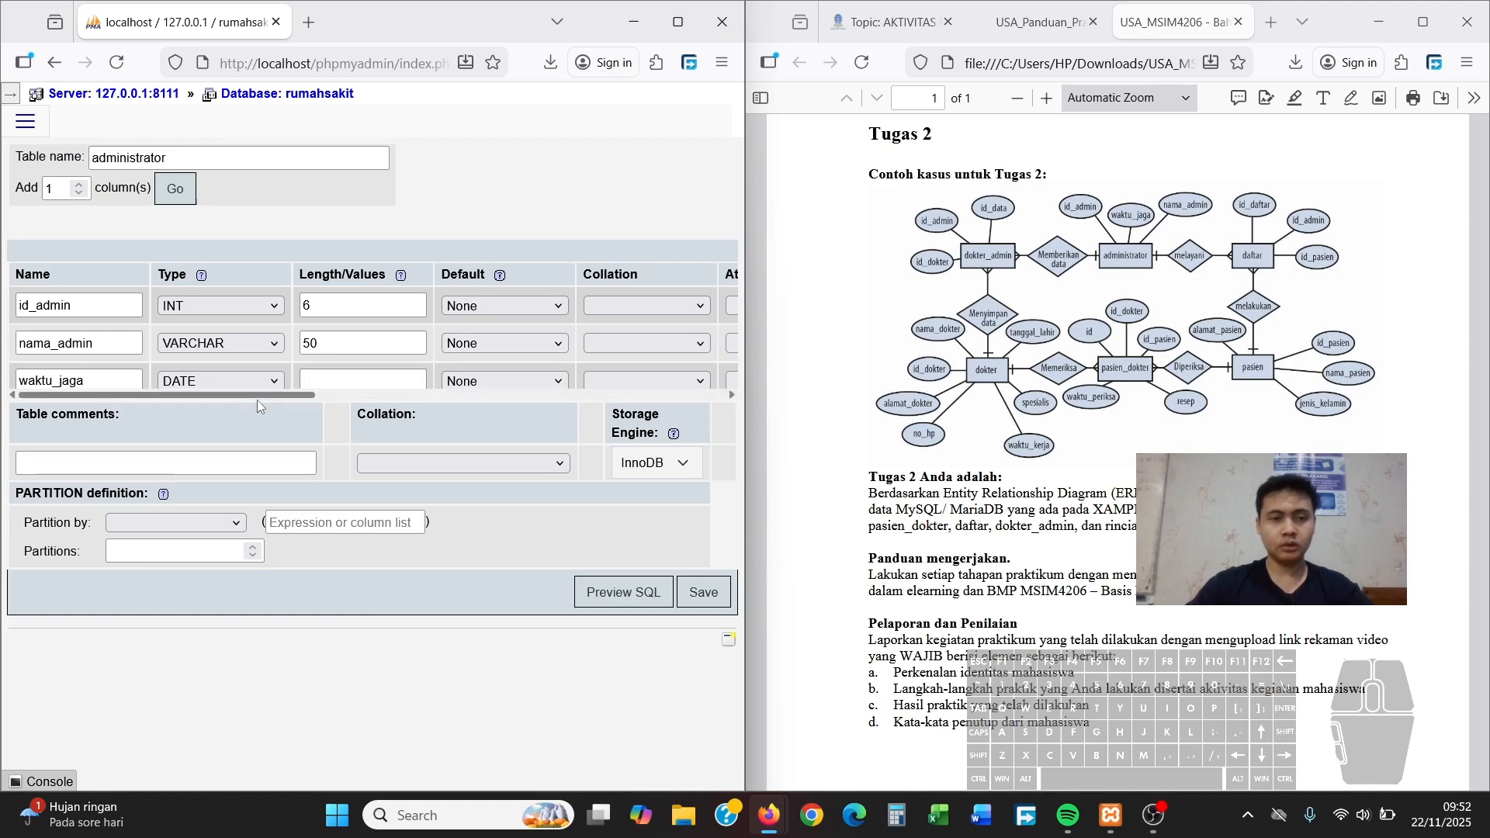
{"action": "left_click_drag", "start_coordinate": [258, 398], "coordinate": [597, 428]}
Set id_admin as the PRIMARY key and save the administrator table
{"action": "scroll", "coordinate": [512, 384], "scroll_direction": "right", "scroll_amount": 2}
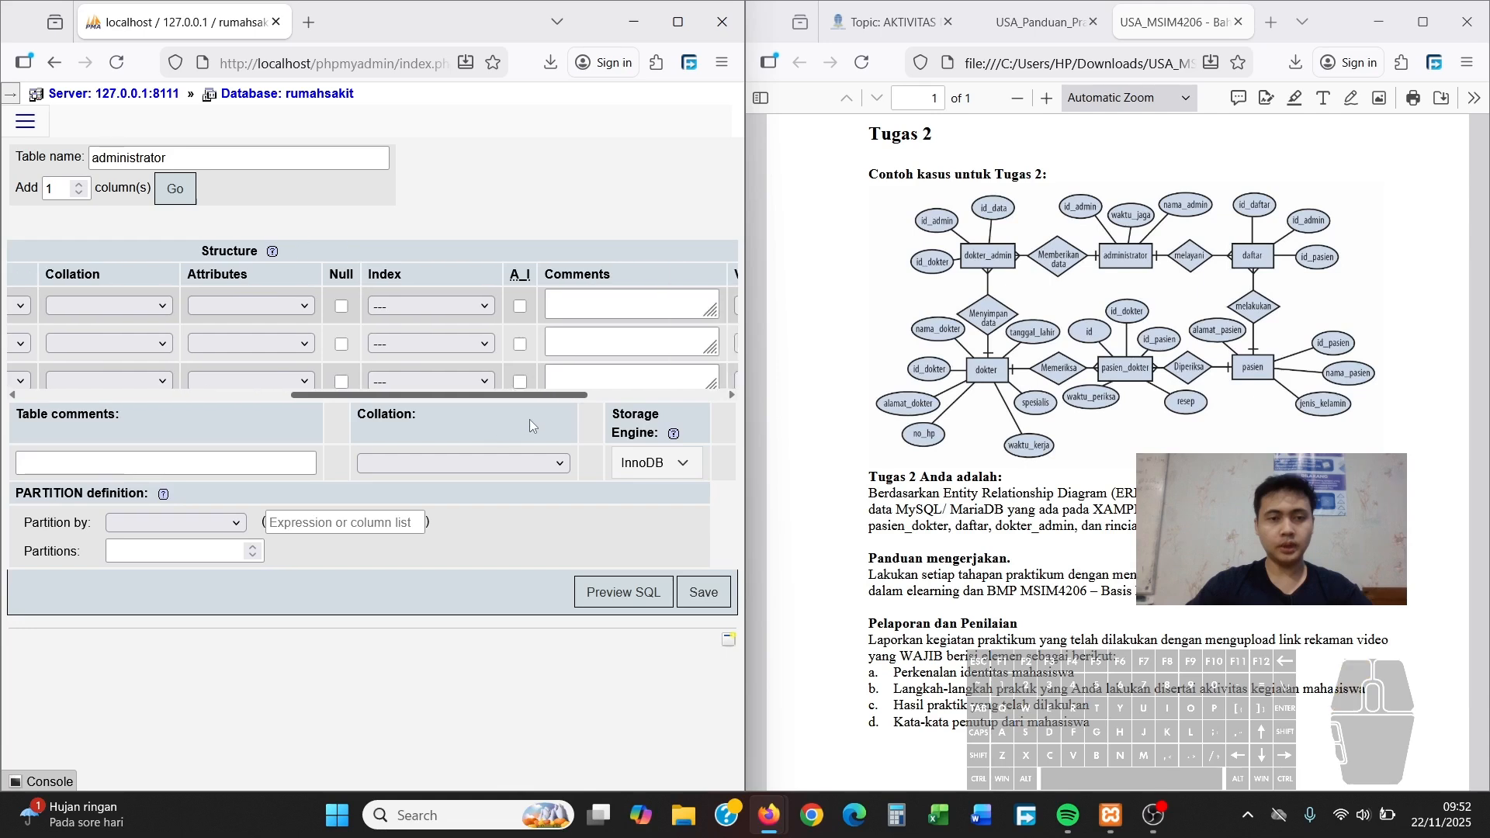
{"action": "left_click", "coordinate": [404, 307]}
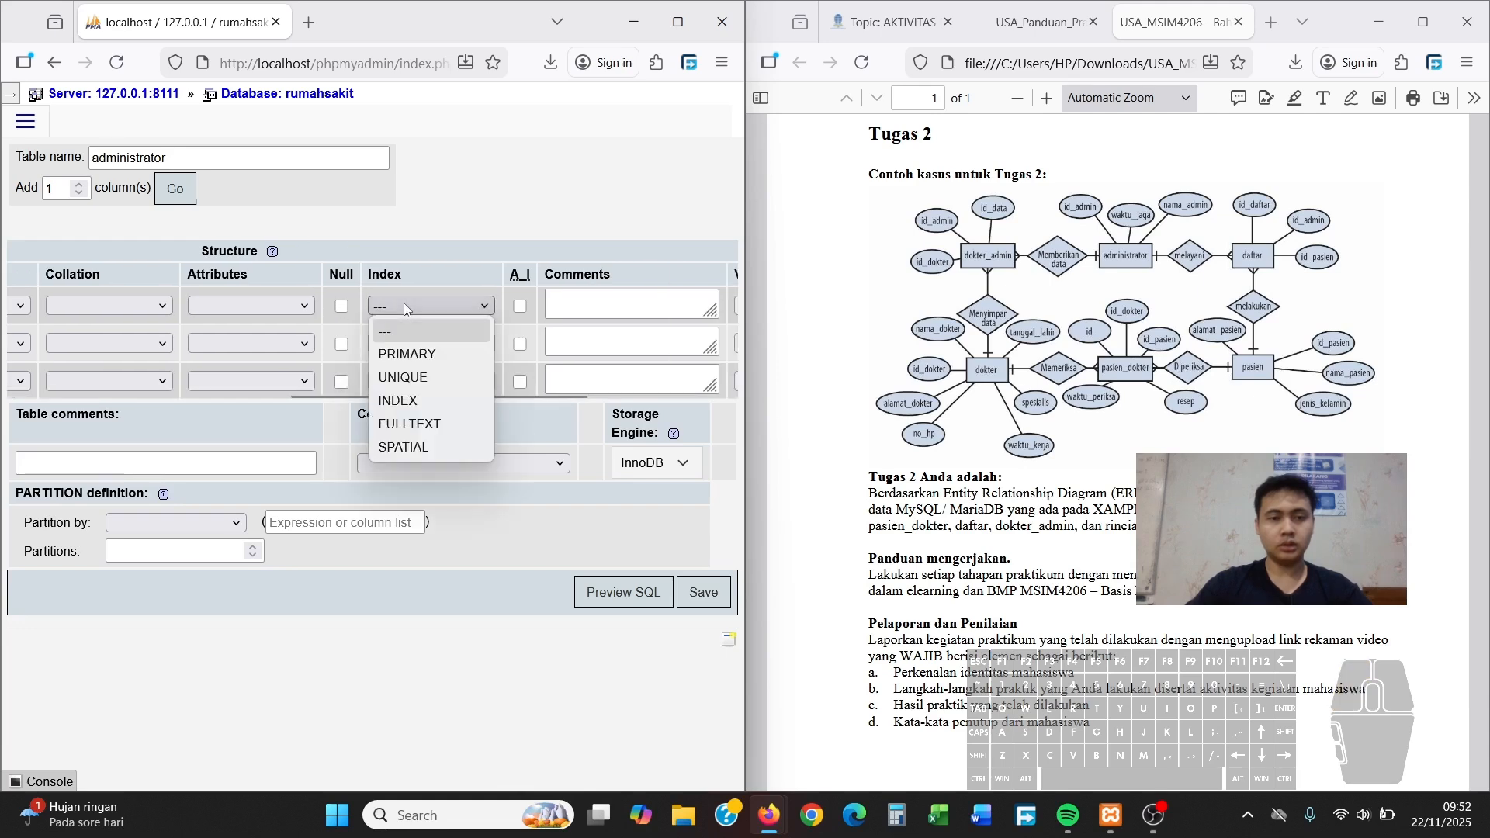
{"action": "left_click", "coordinate": [418, 356]}
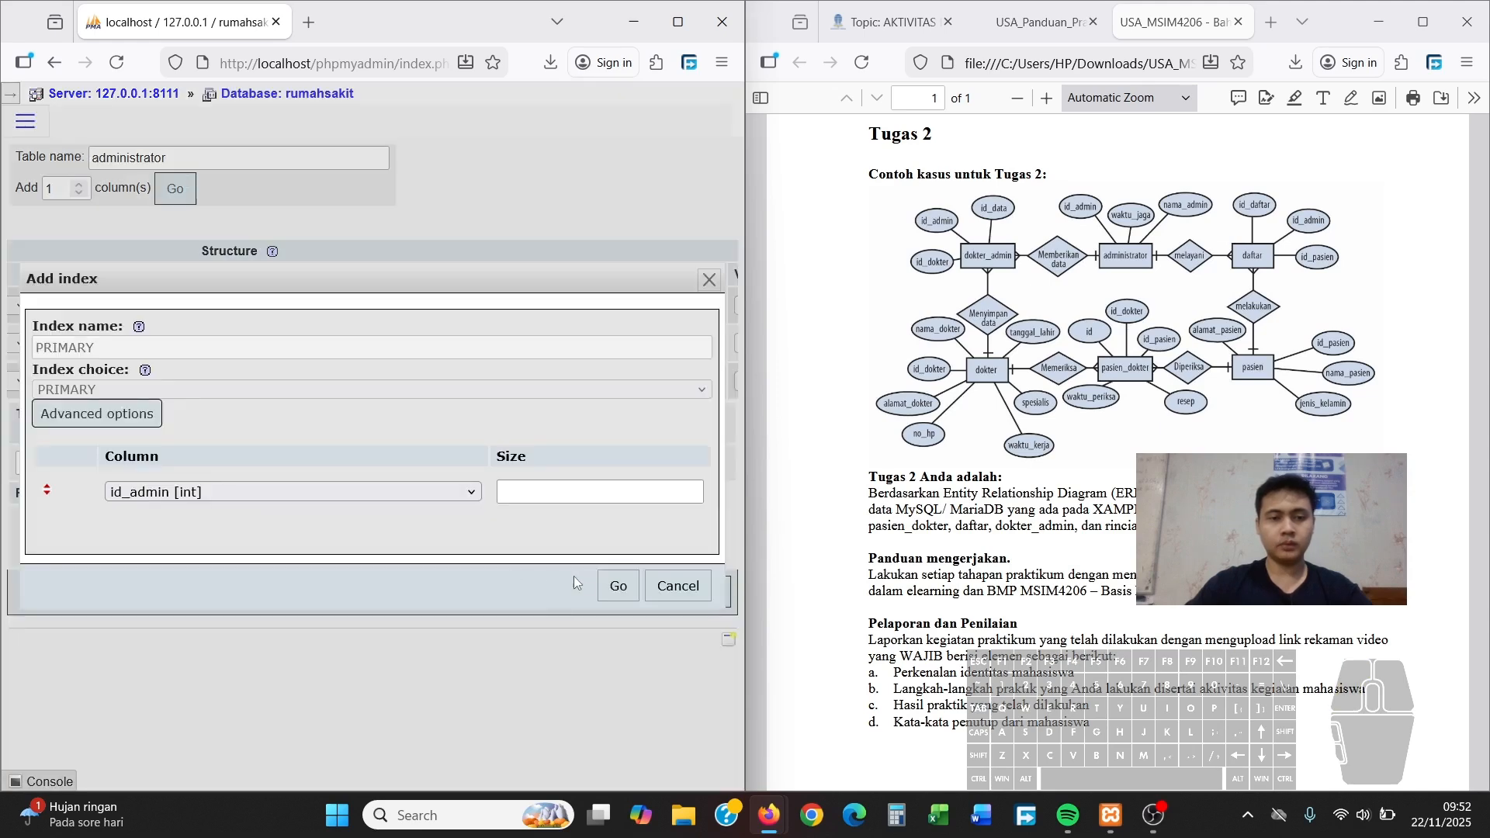
{"action": "left_click", "coordinate": [616, 585]}
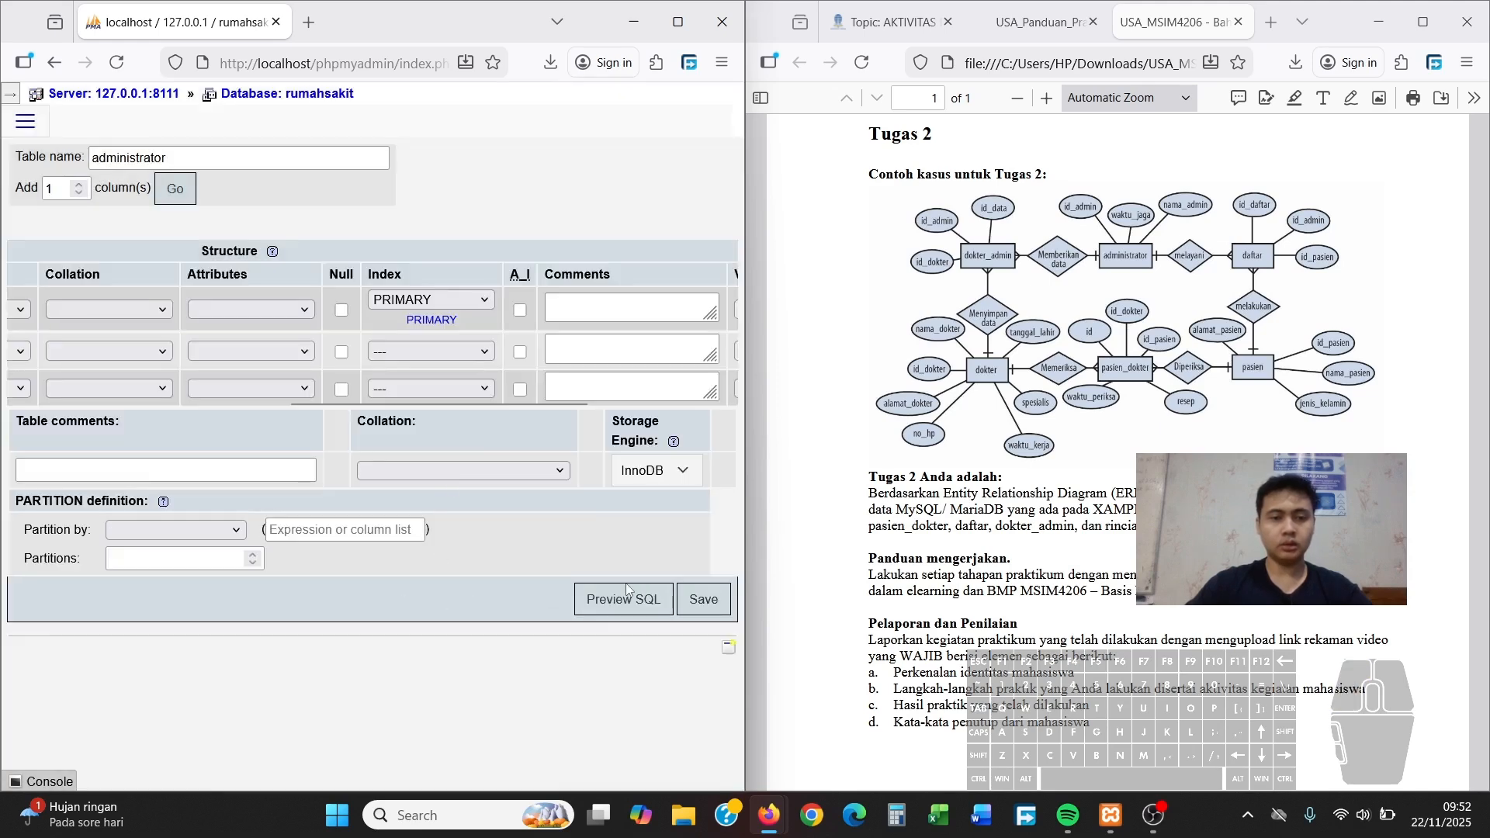
{"action": "left_click", "coordinate": [686, 615]}
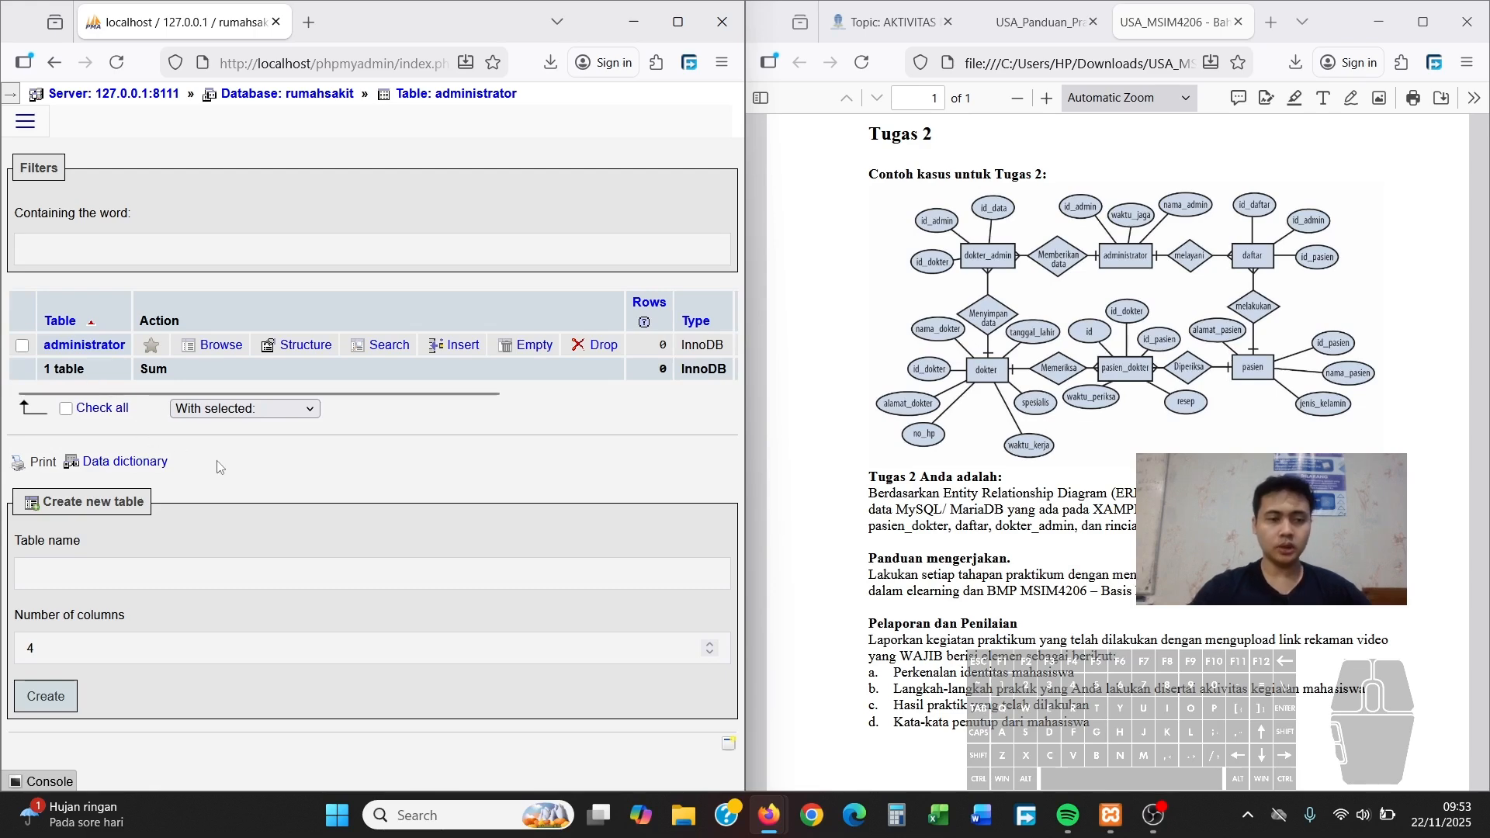
Start a new table named 'dokter_admin' with 3 columns
{"action": "left_click", "coordinate": [157, 577]}
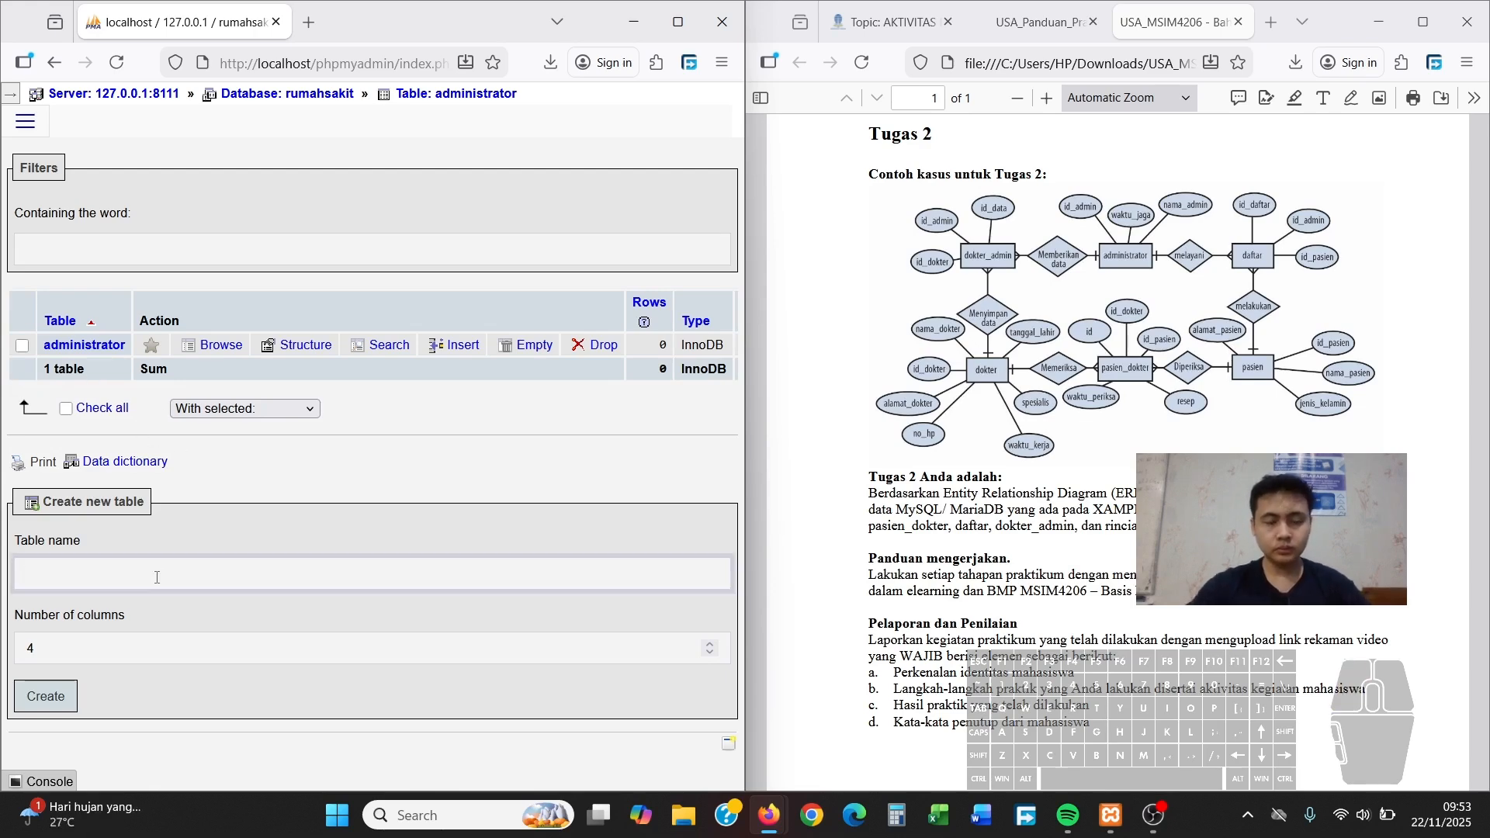
{"action": "type", "text": "dokter_admin"}
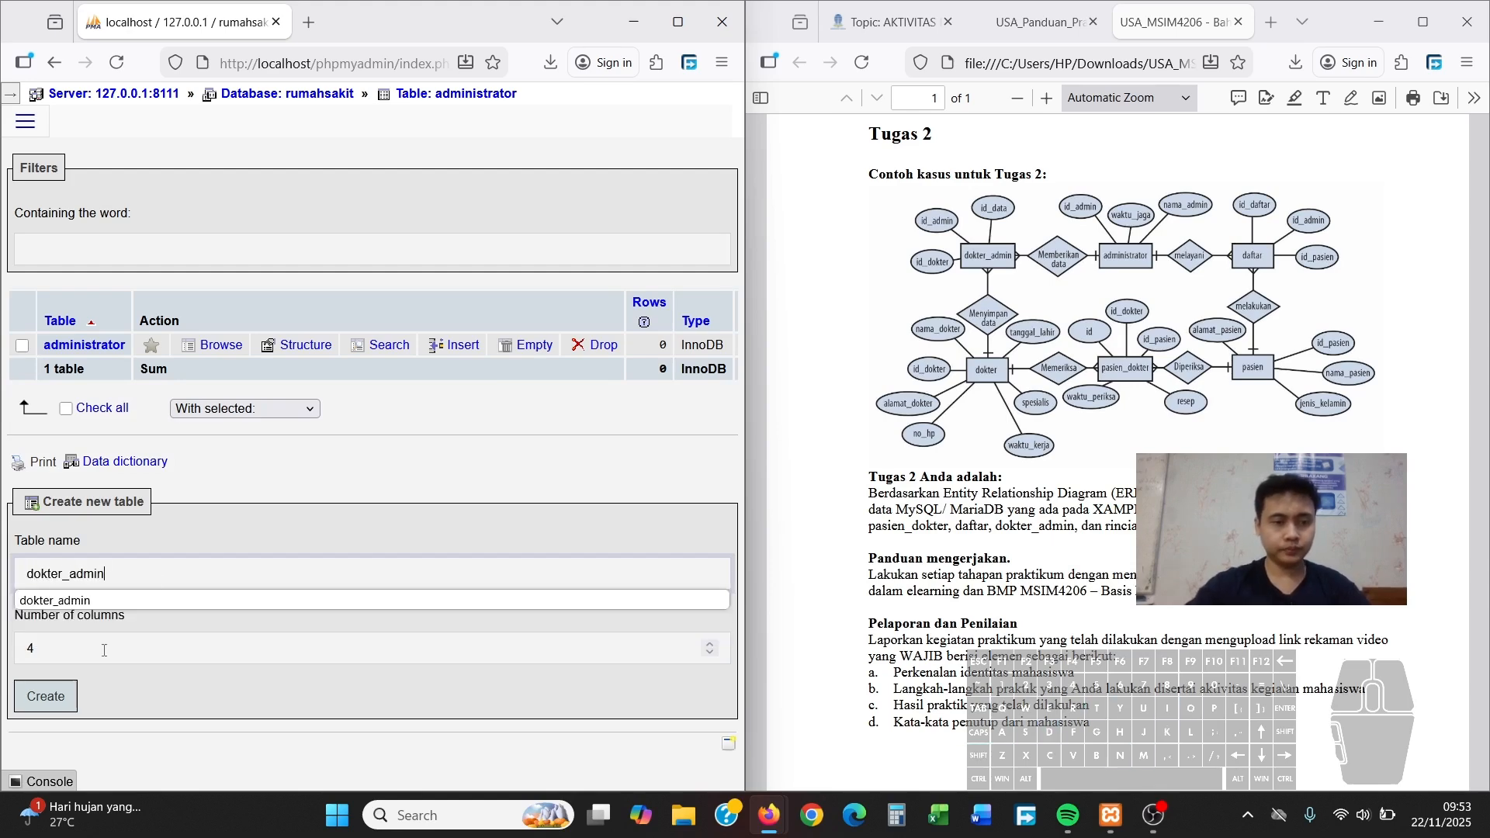
{"action": "left_click", "coordinate": [145, 598]}
{"action": "left_click", "coordinate": [118, 652]}
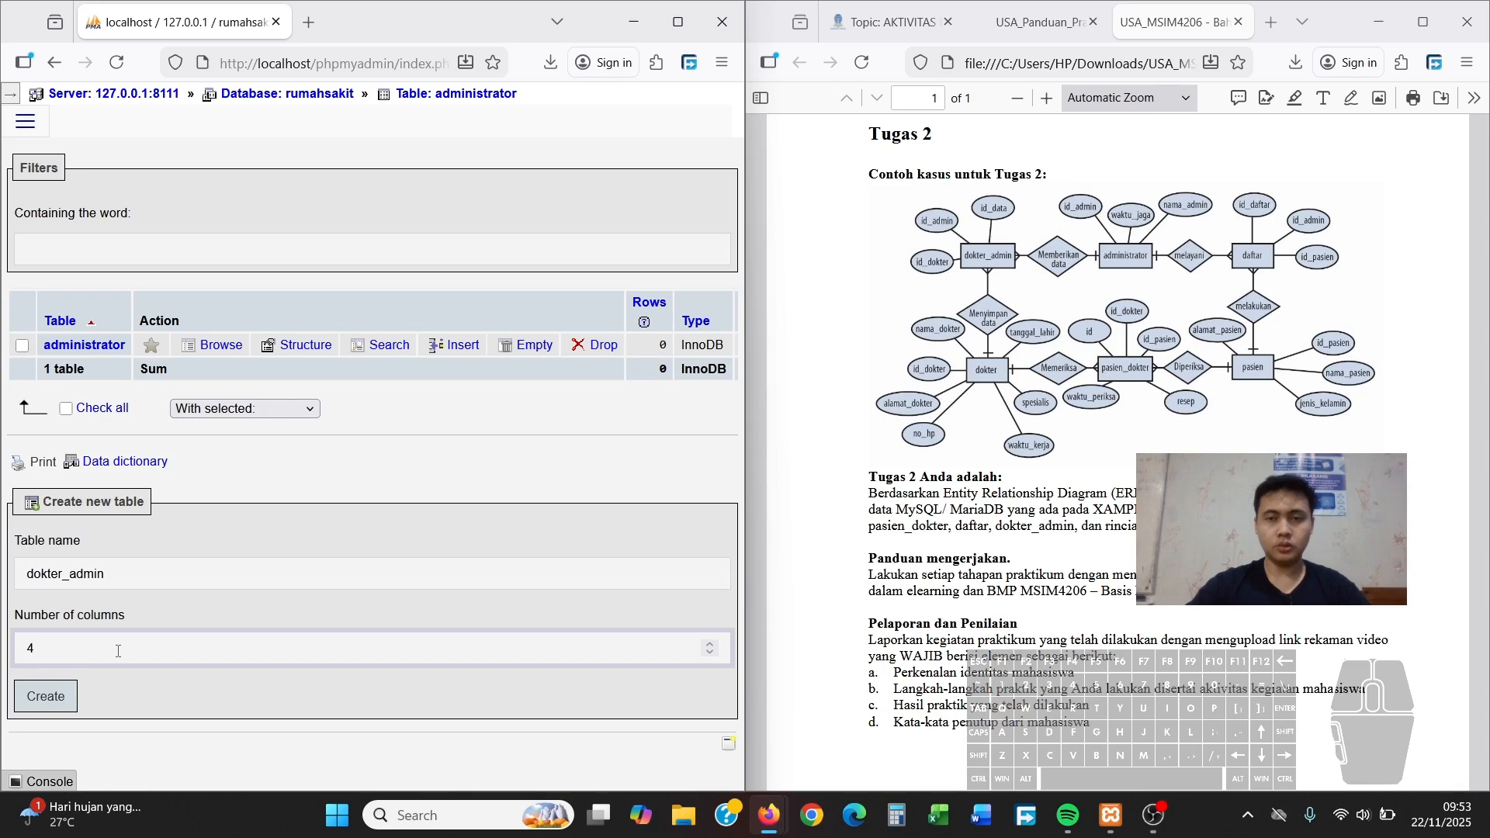
{"action": "type", "text": "3"}
{"action": "mouse_move", "coordinate": [52, 810]}
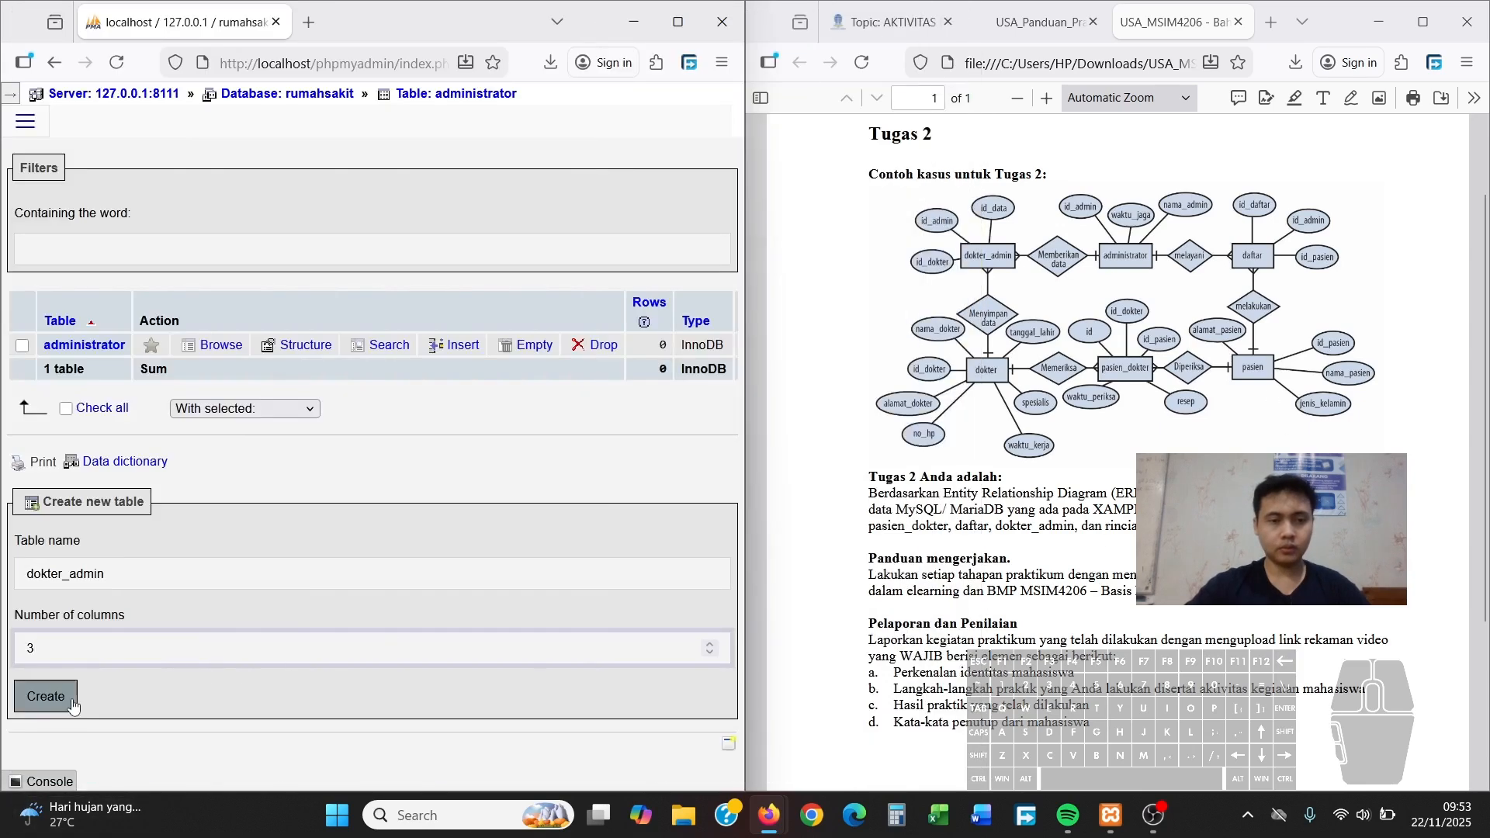
{"action": "left_click", "coordinate": [46, 696]}
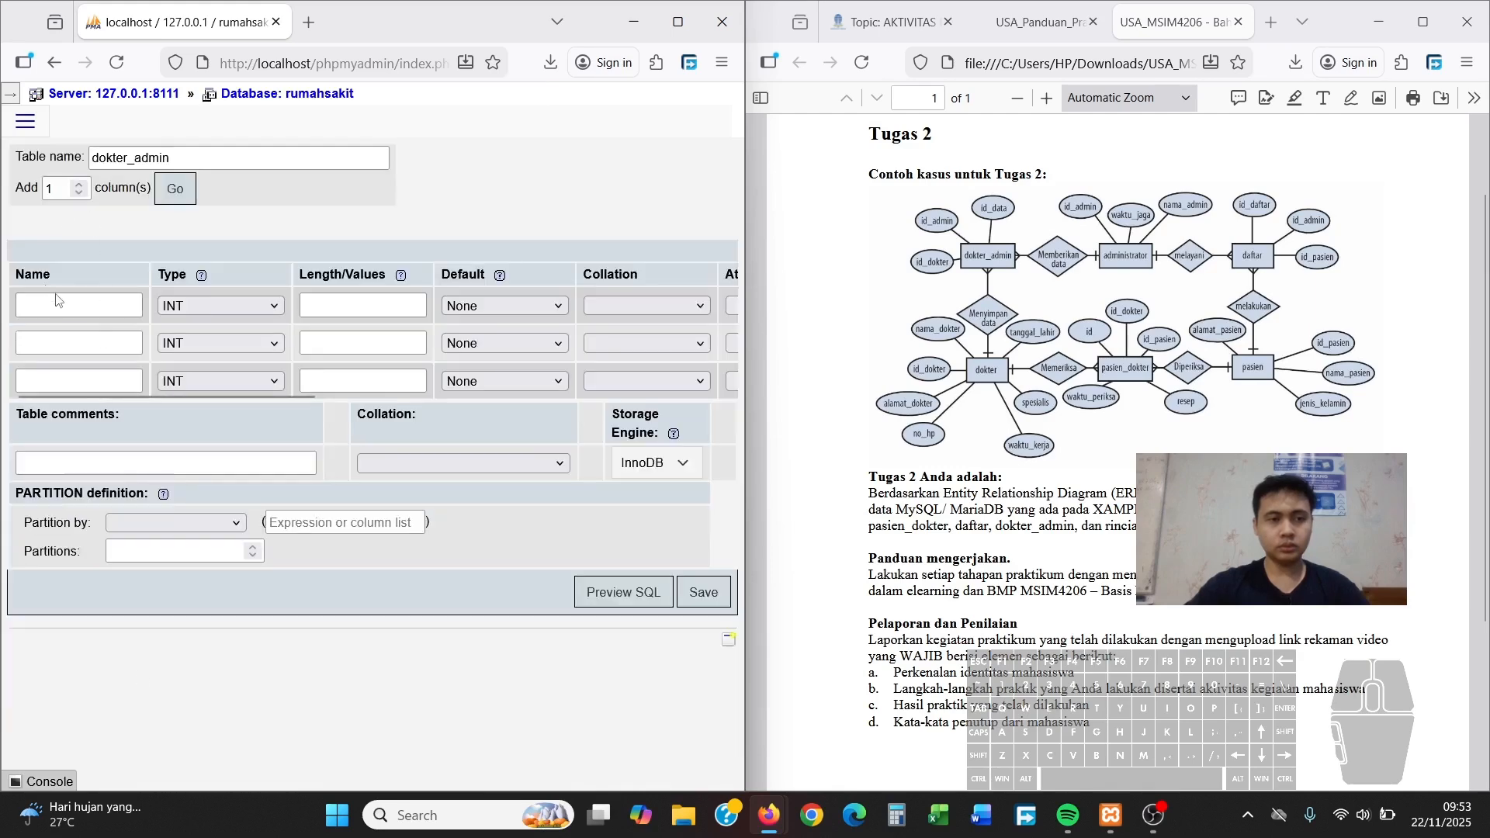
Name the columns id_data, id_admin and id_dokter
{"action": "left_click", "coordinate": [61, 306]}
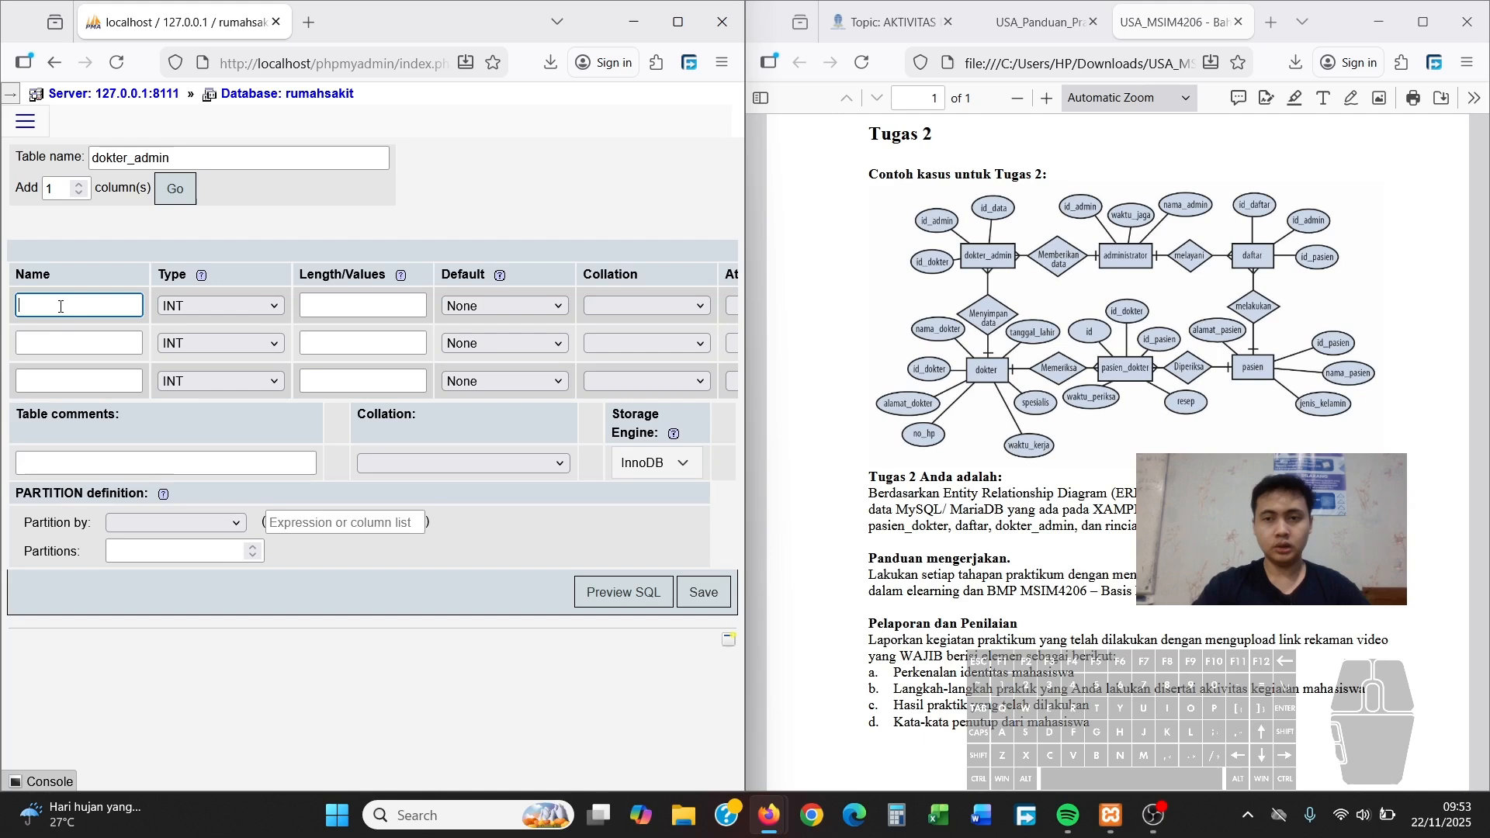
{"action": "type", "text": "id_data"}
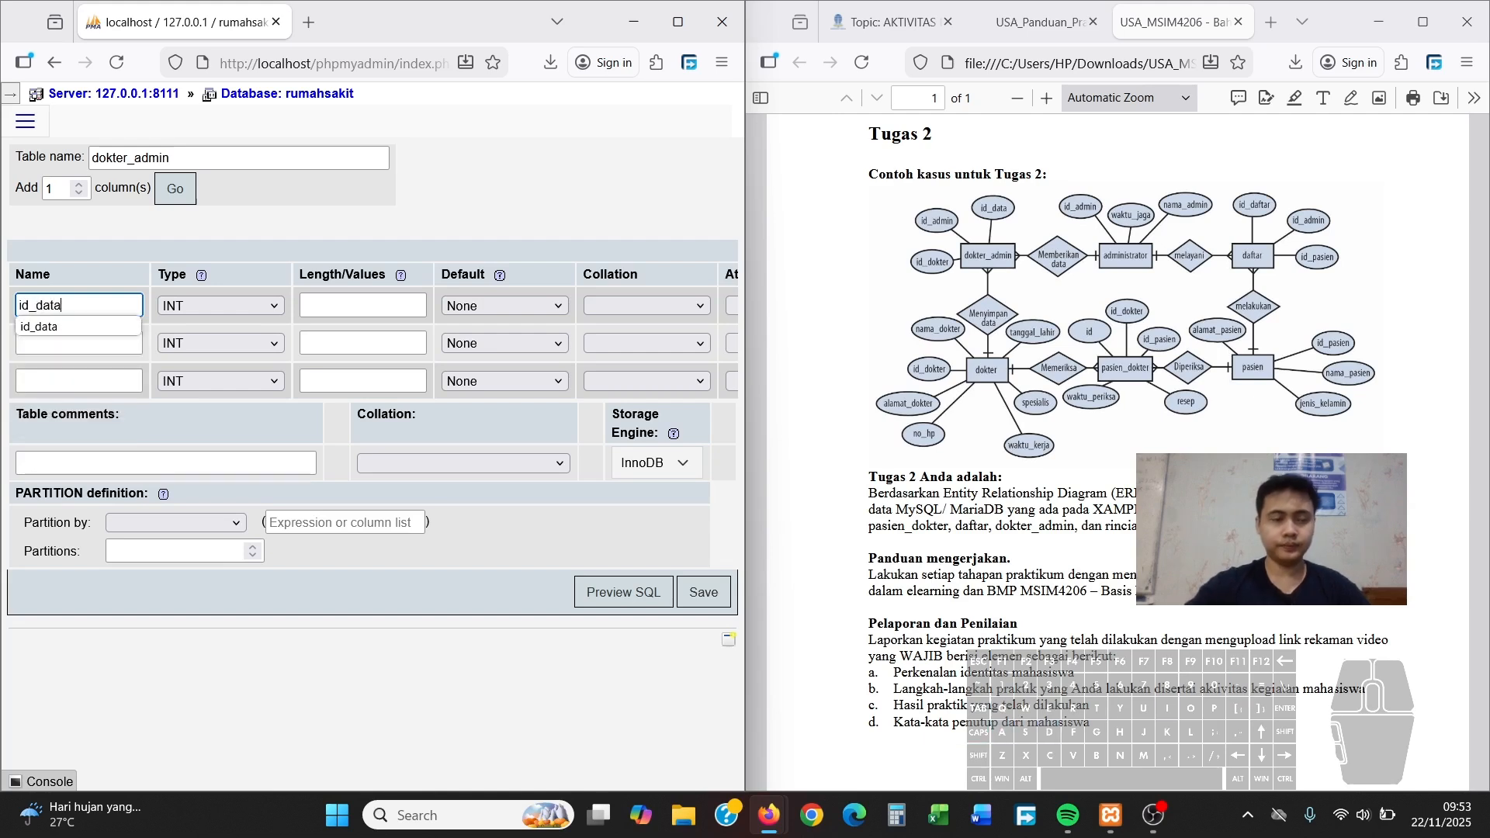
{"action": "left_click", "coordinate": [69, 350]}
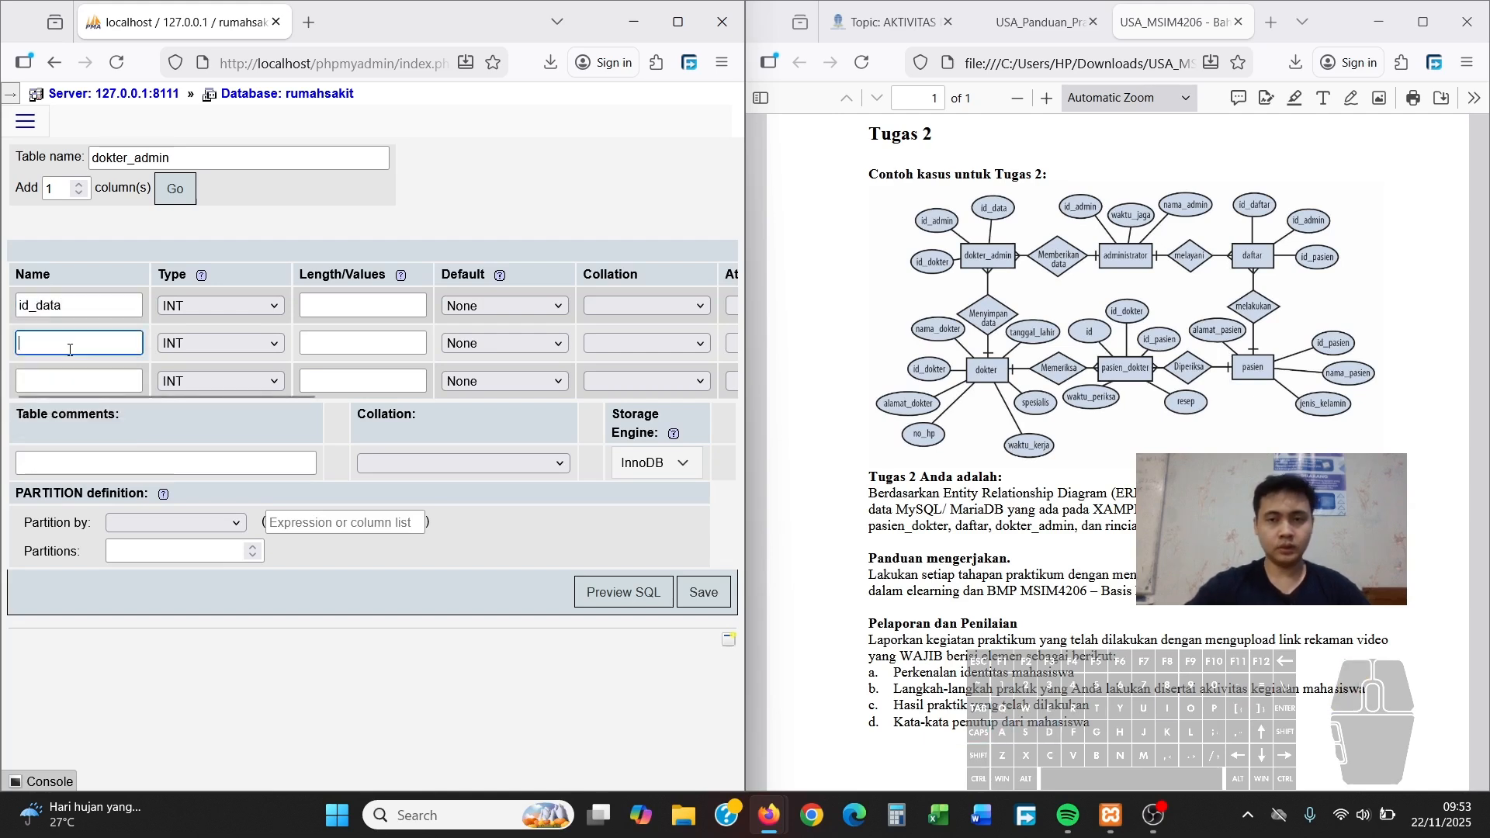
{"action": "type", "text": "id_admin"}
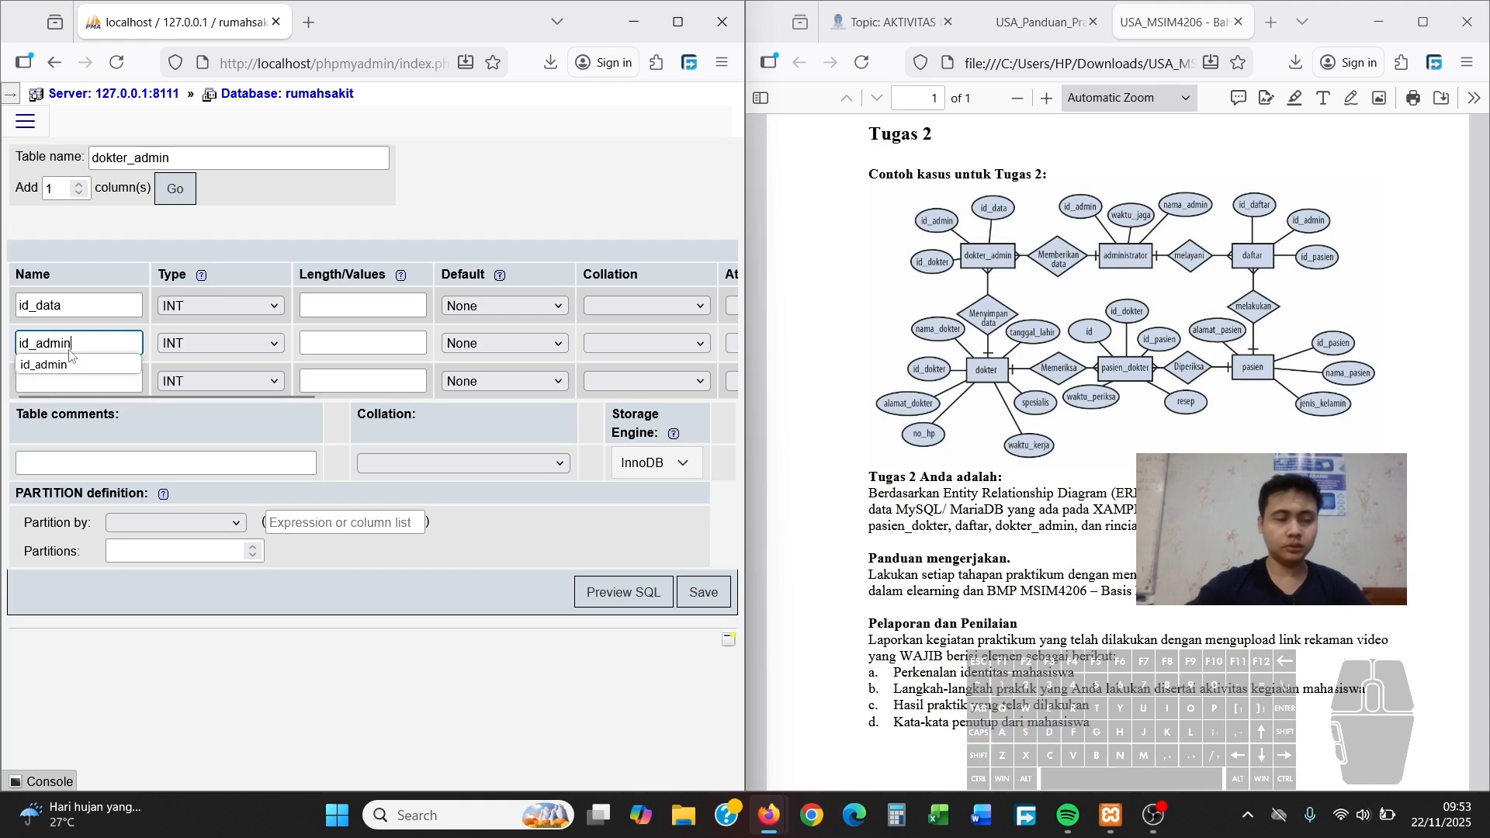
{"action": "left_click", "coordinate": [113, 388]}
{"action": "type", "text": "id"}
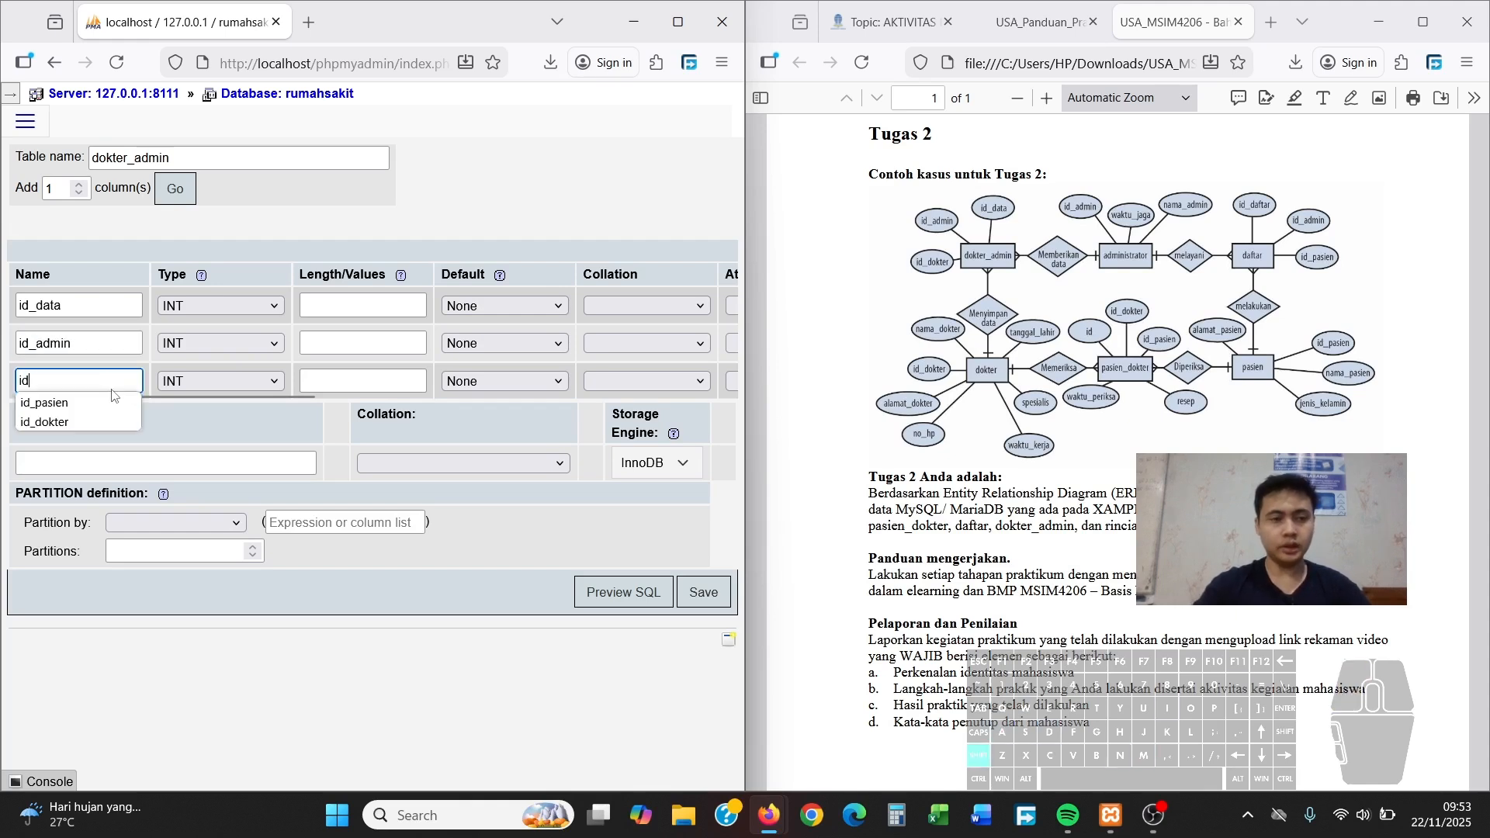
{"action": "type", "text": "_dokter"}
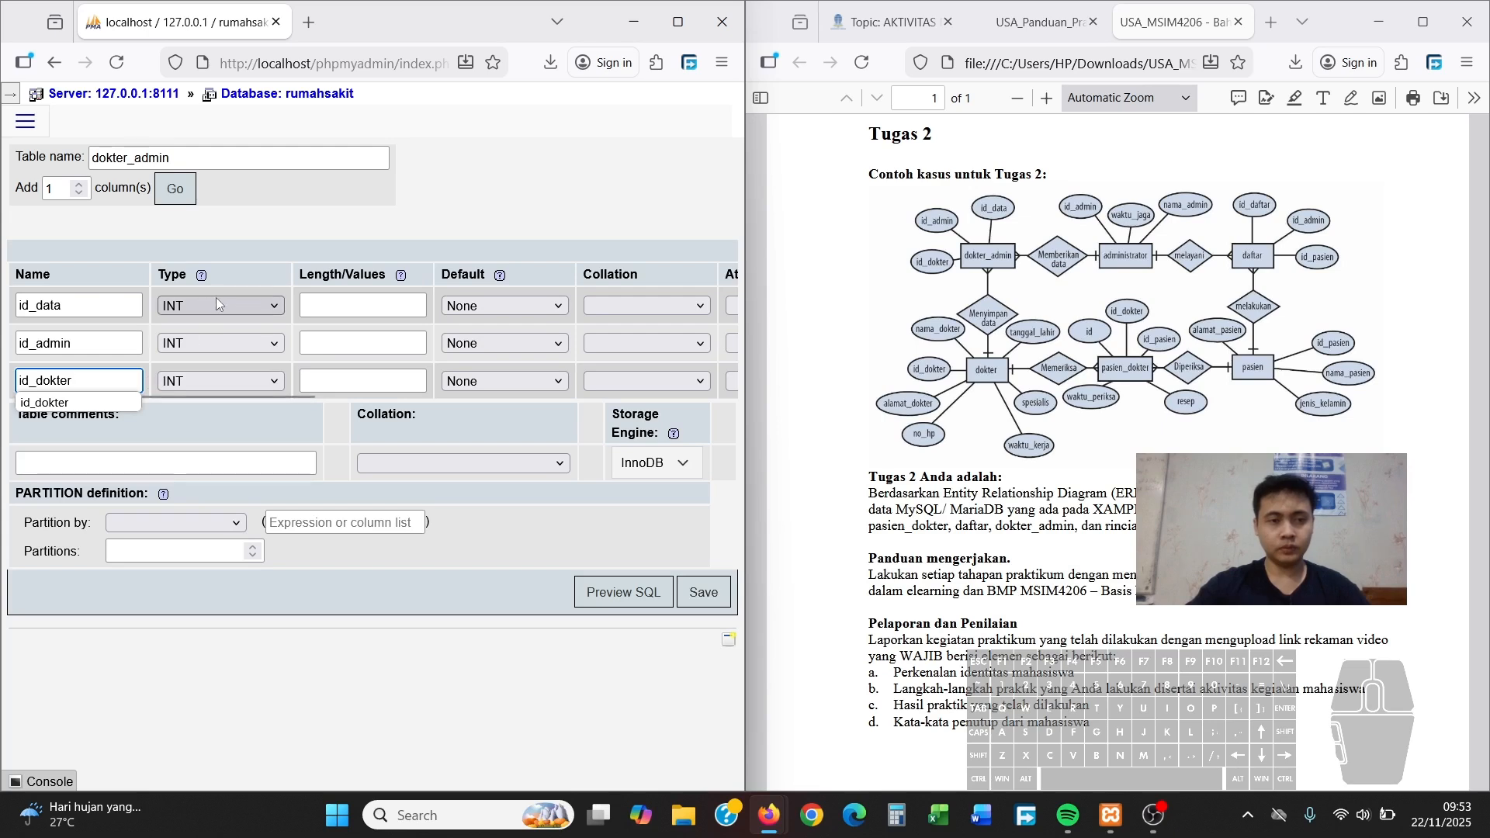
Keep all three columns as INT and give each length 6
{"action": "left_click", "coordinate": [240, 305]}
{"action": "left_click", "coordinate": [234, 332]}
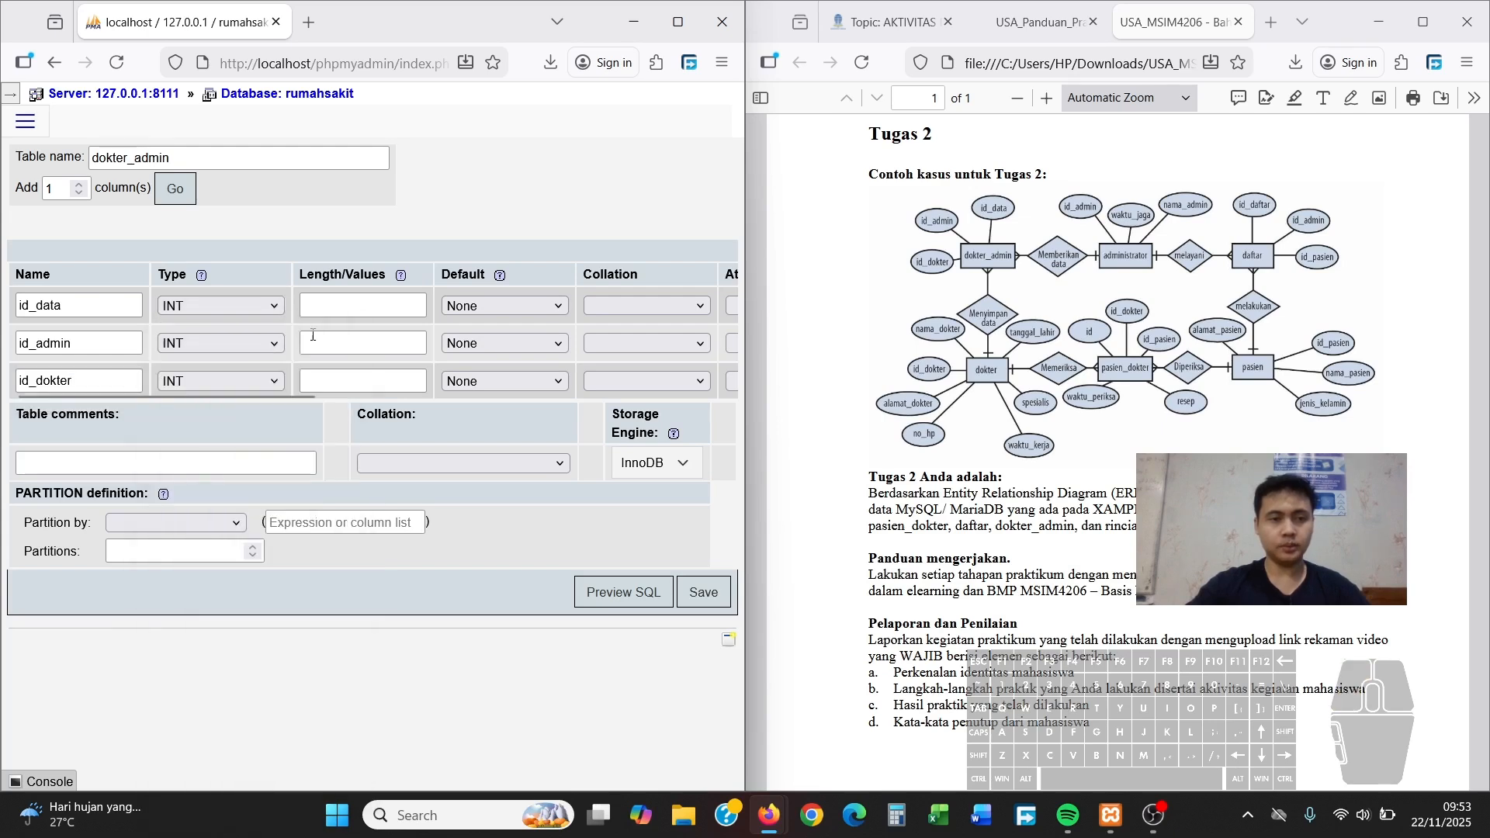
{"action": "left_click", "coordinate": [357, 312]}
{"action": "type", "text": "6"}
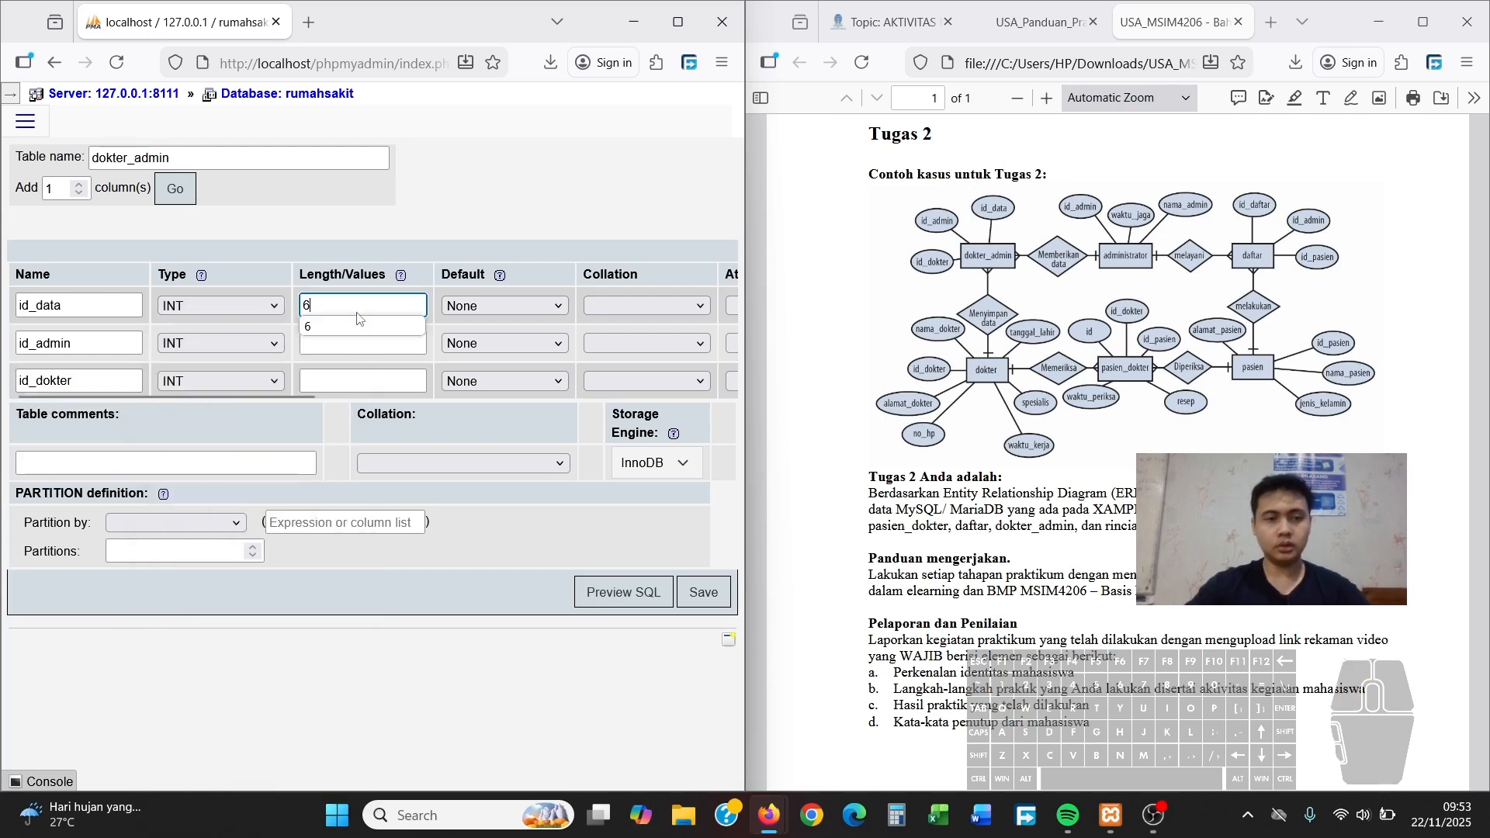
{"action": "left_click", "coordinate": [345, 350]}
{"action": "type", "text": "6"}
{"action": "left_click", "coordinate": [343, 381]}
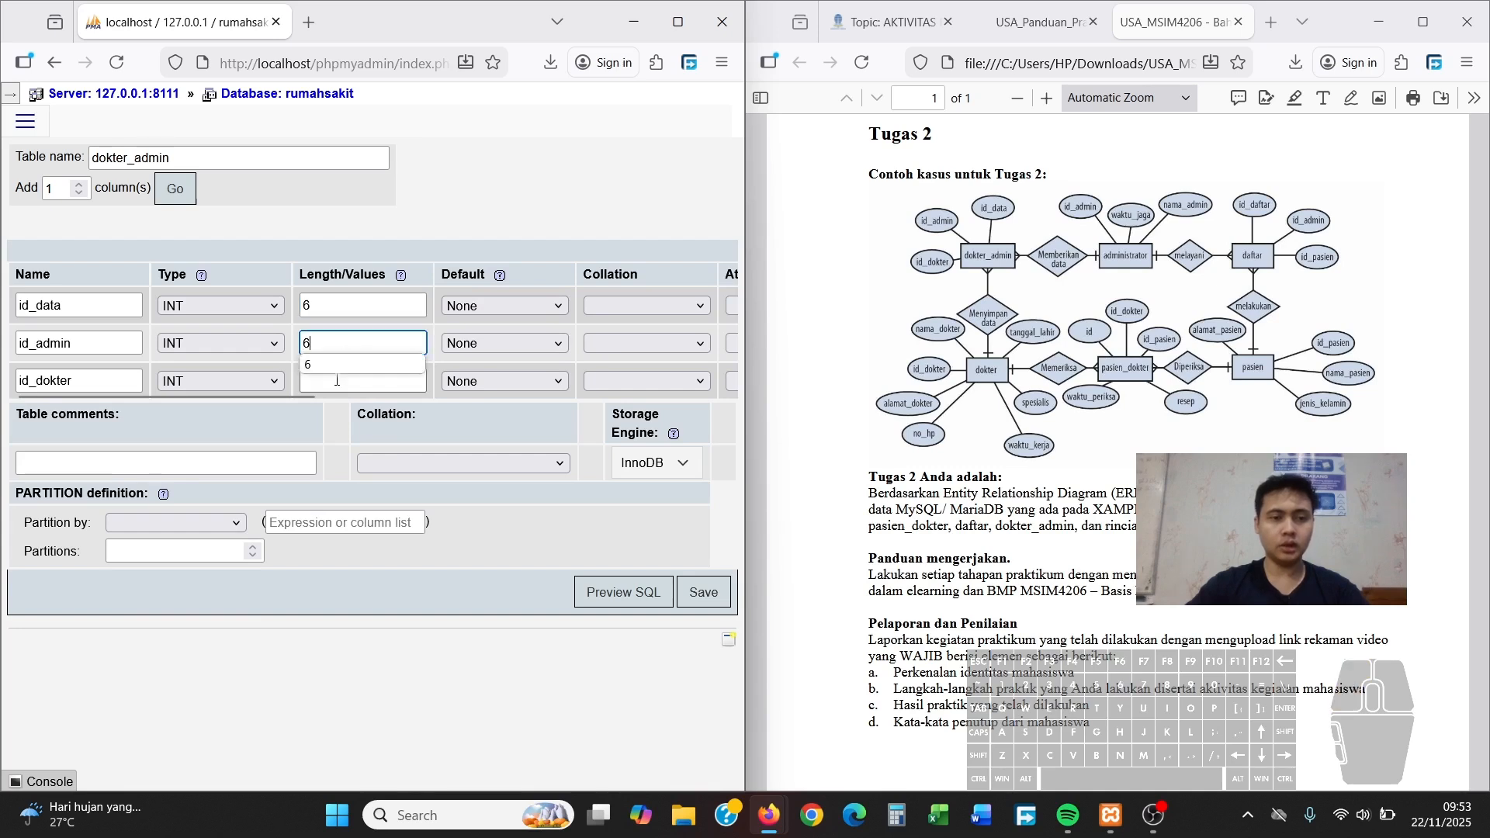
{"action": "type", "text": "6"}
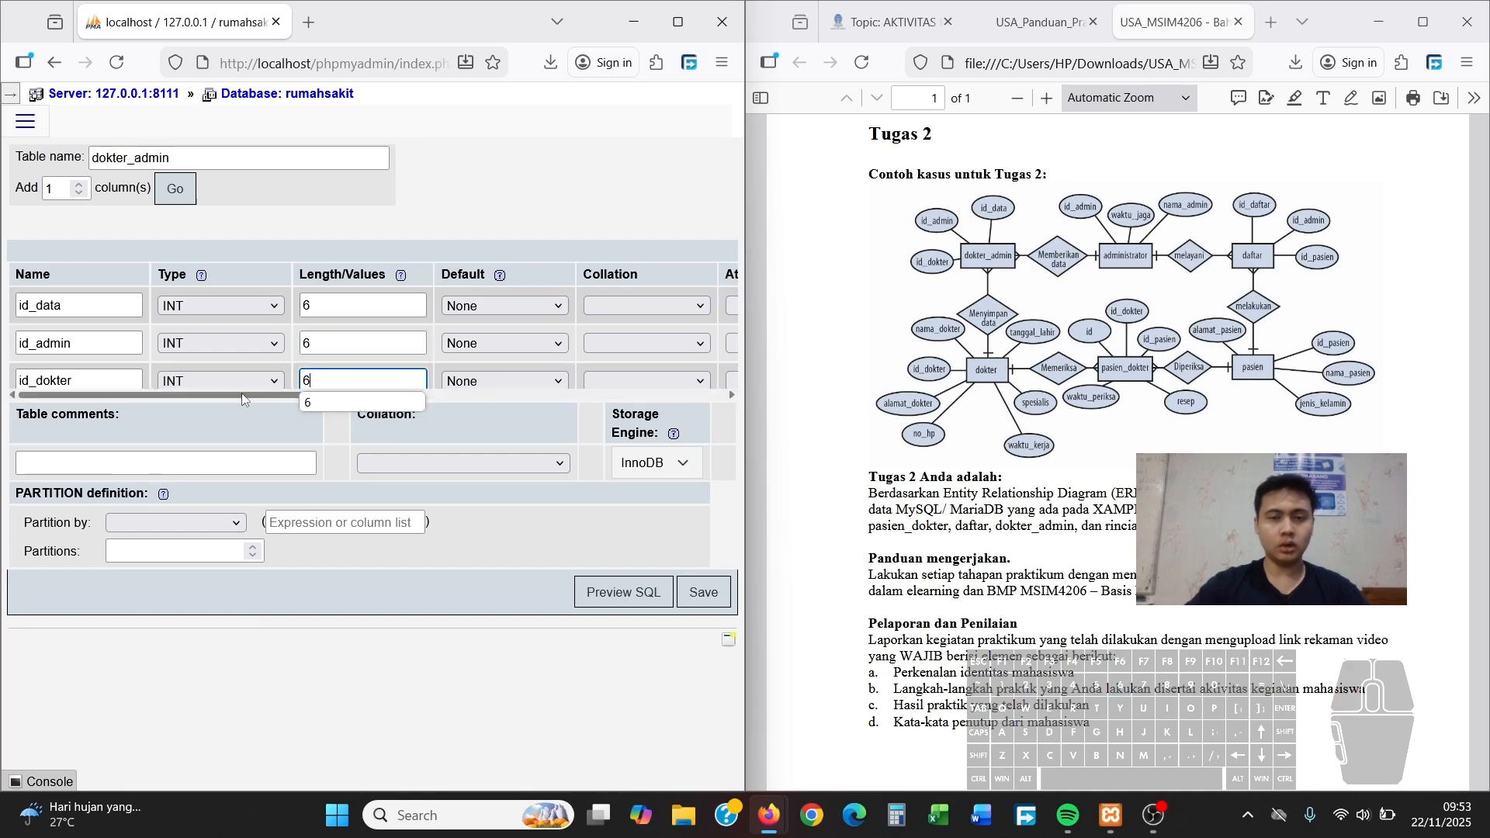
{"action": "left_click_drag", "start_coordinate": [240, 393], "coordinate": [588, 403]}
Set id_data as the PRIMARY key, save dokter_admin and review its structure
{"action": "left_click", "coordinate": [371, 309]}
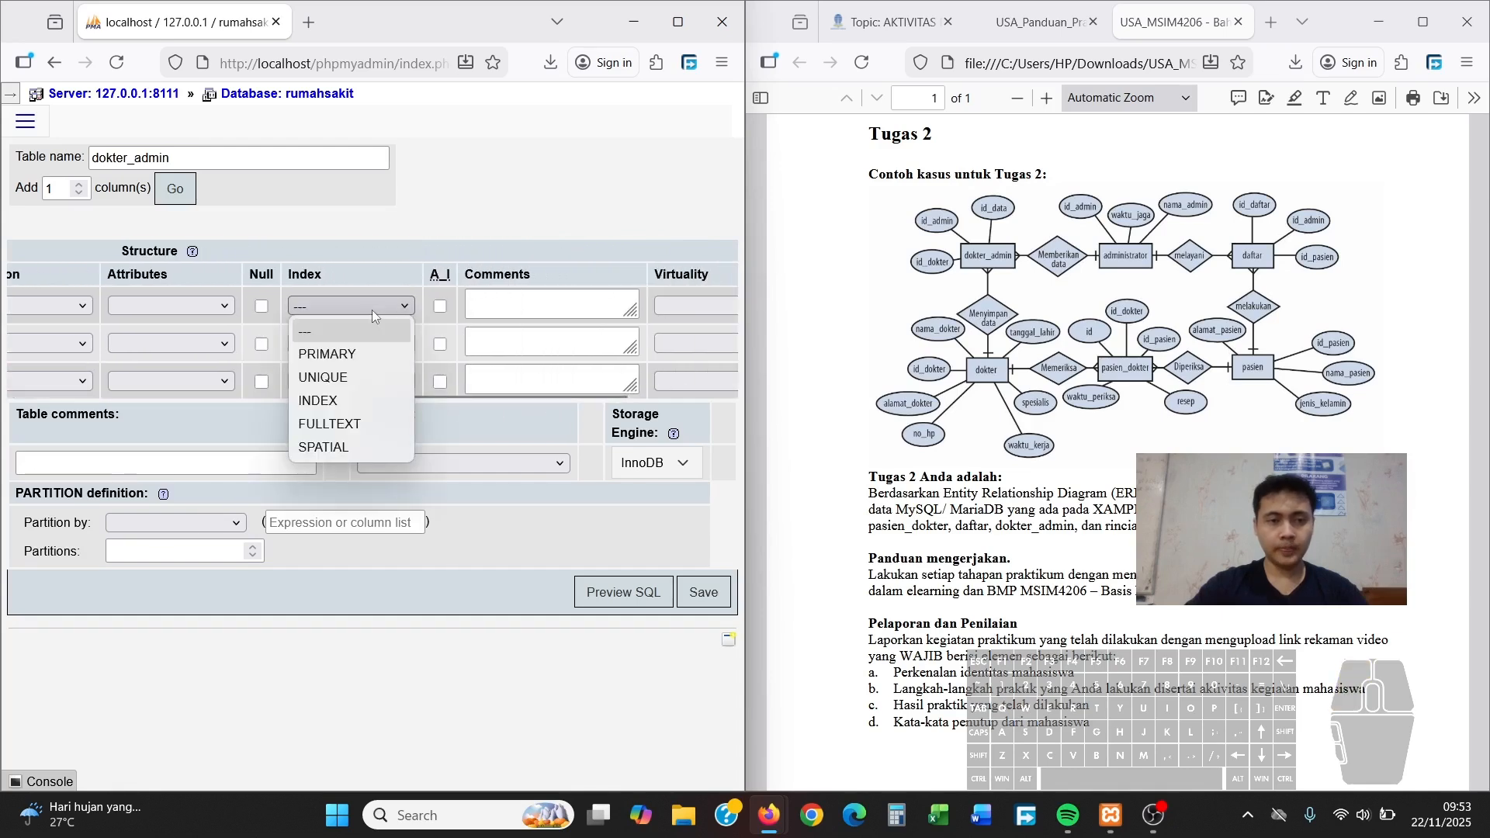
{"action": "left_click", "coordinate": [357, 353]}
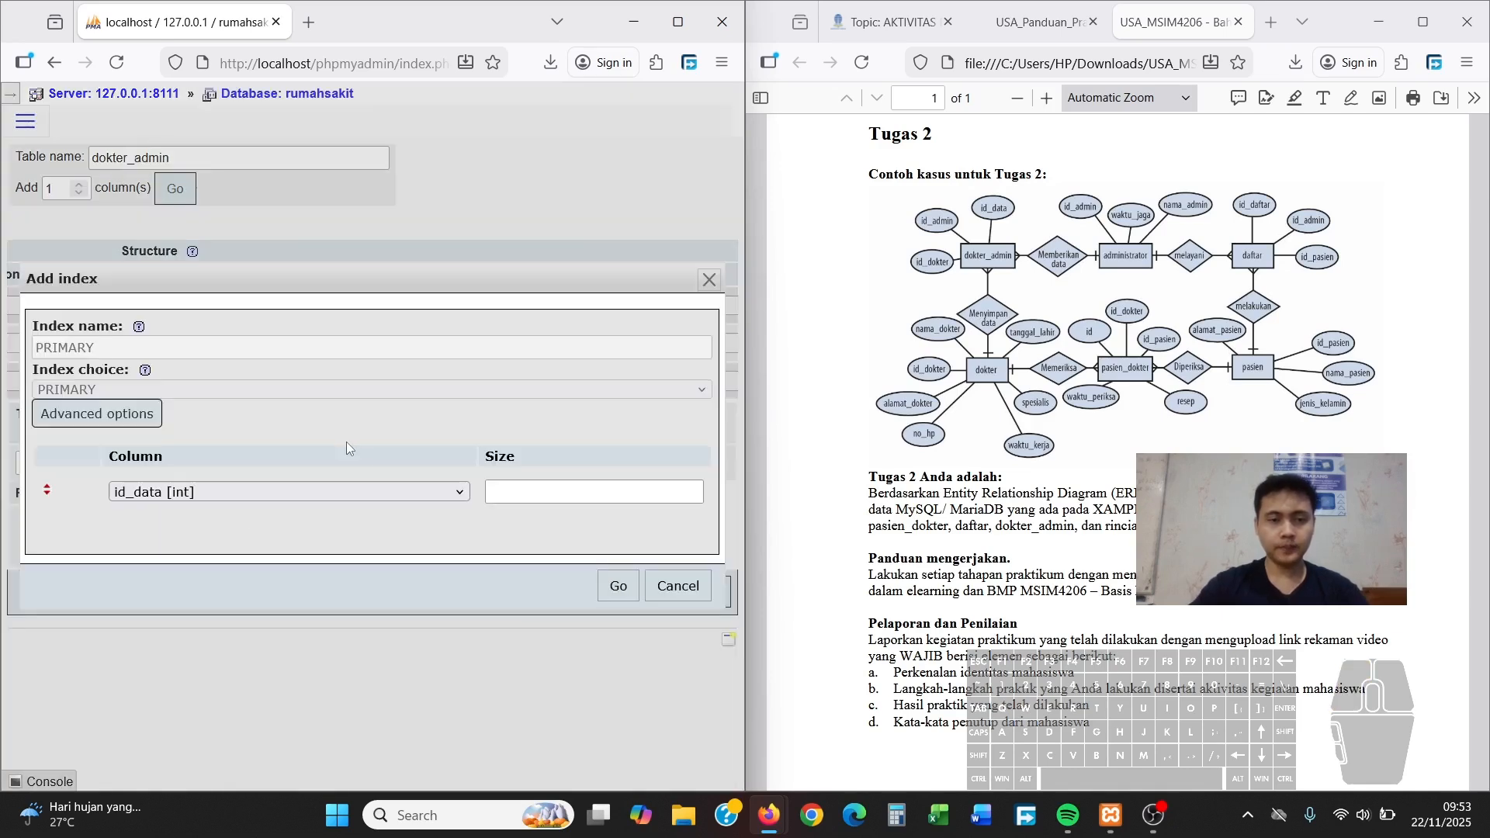
{"action": "left_click", "coordinate": [618, 586]}
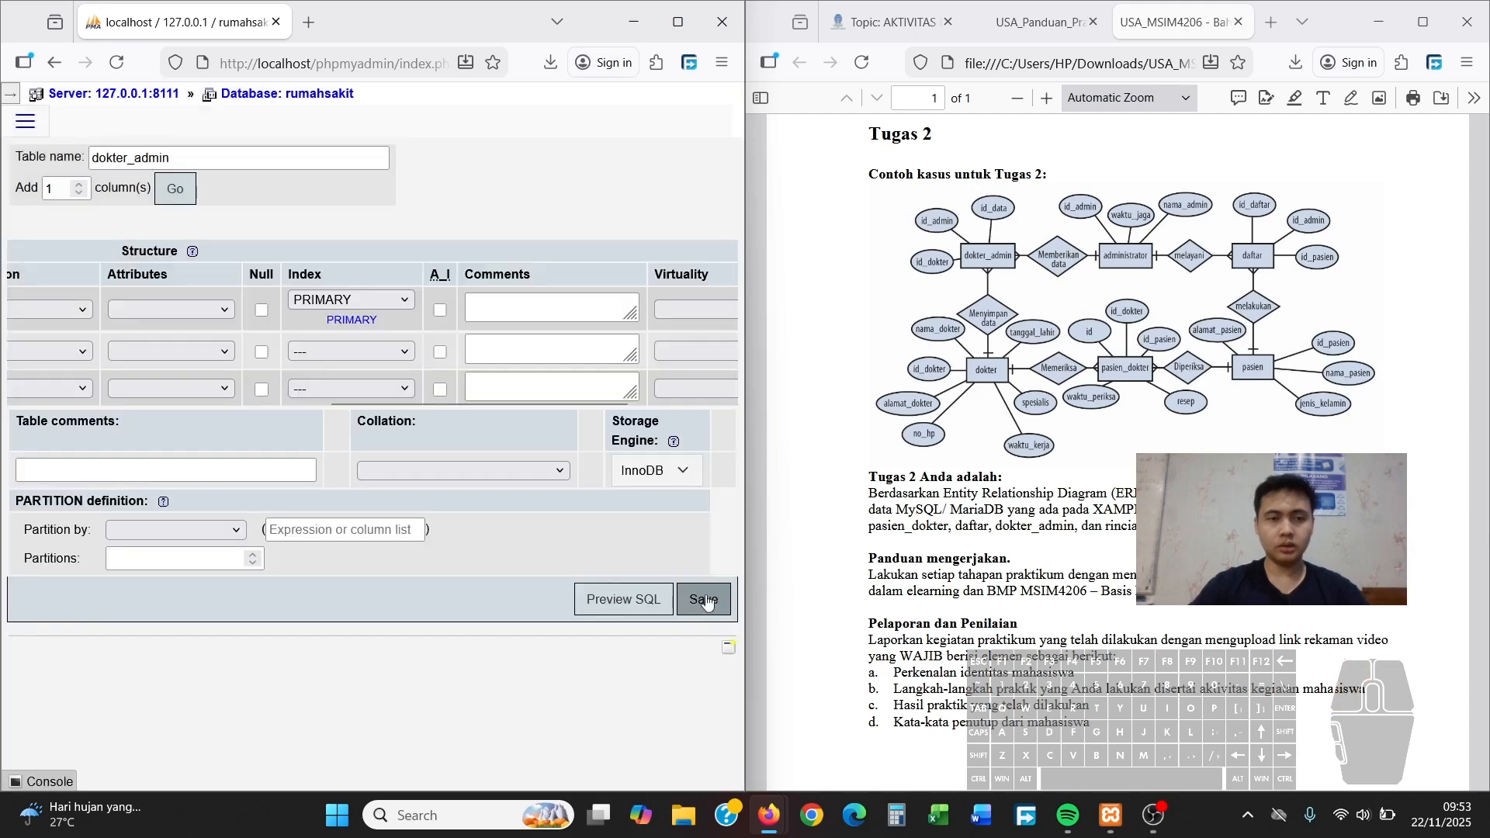
{"action": "left_click", "coordinate": [702, 600]}
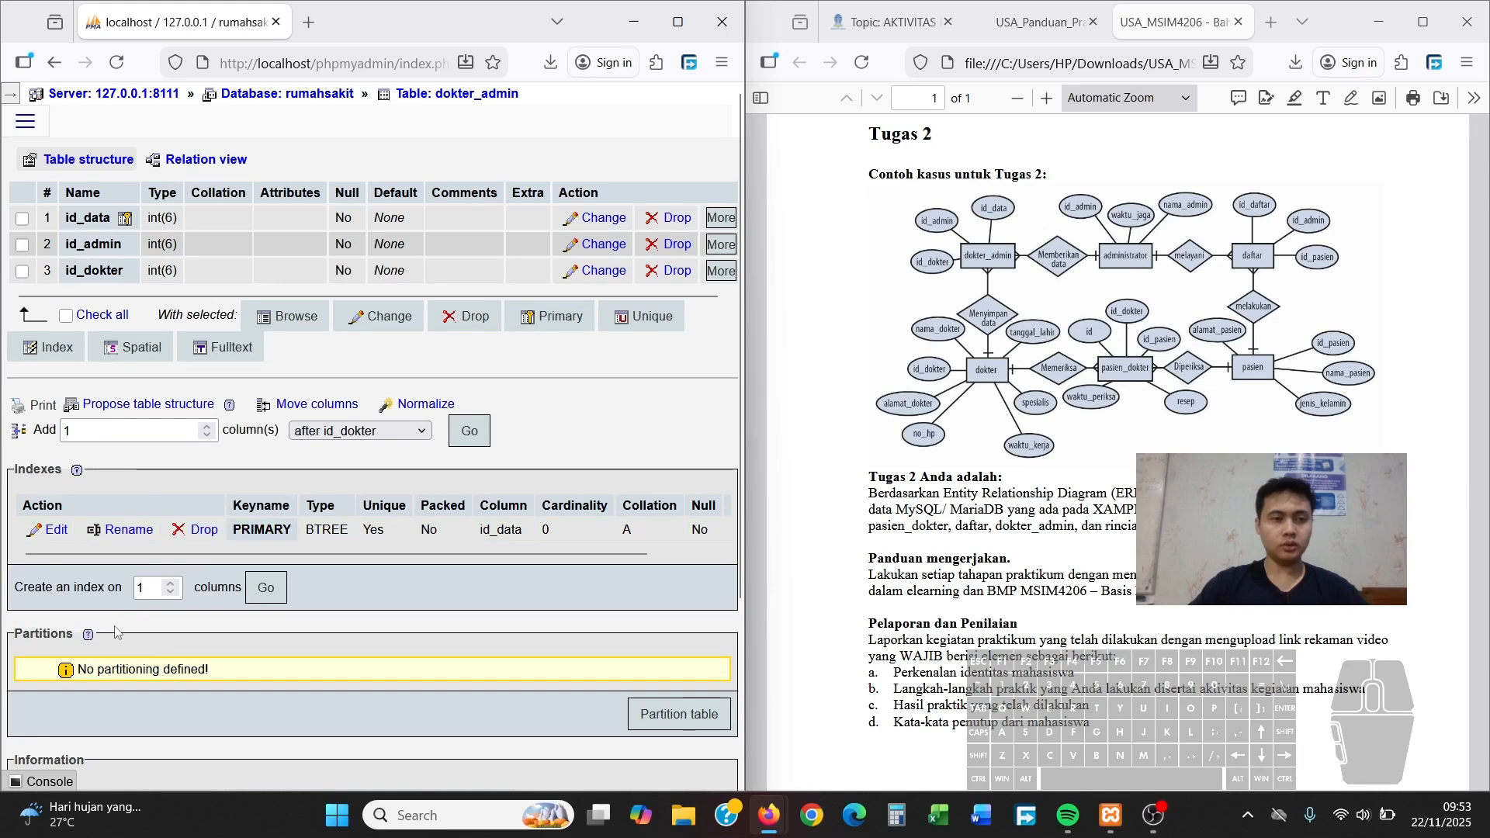
{"action": "scroll", "coordinate": [299, 438], "scroll_direction": "down", "scroll_amount": 4}
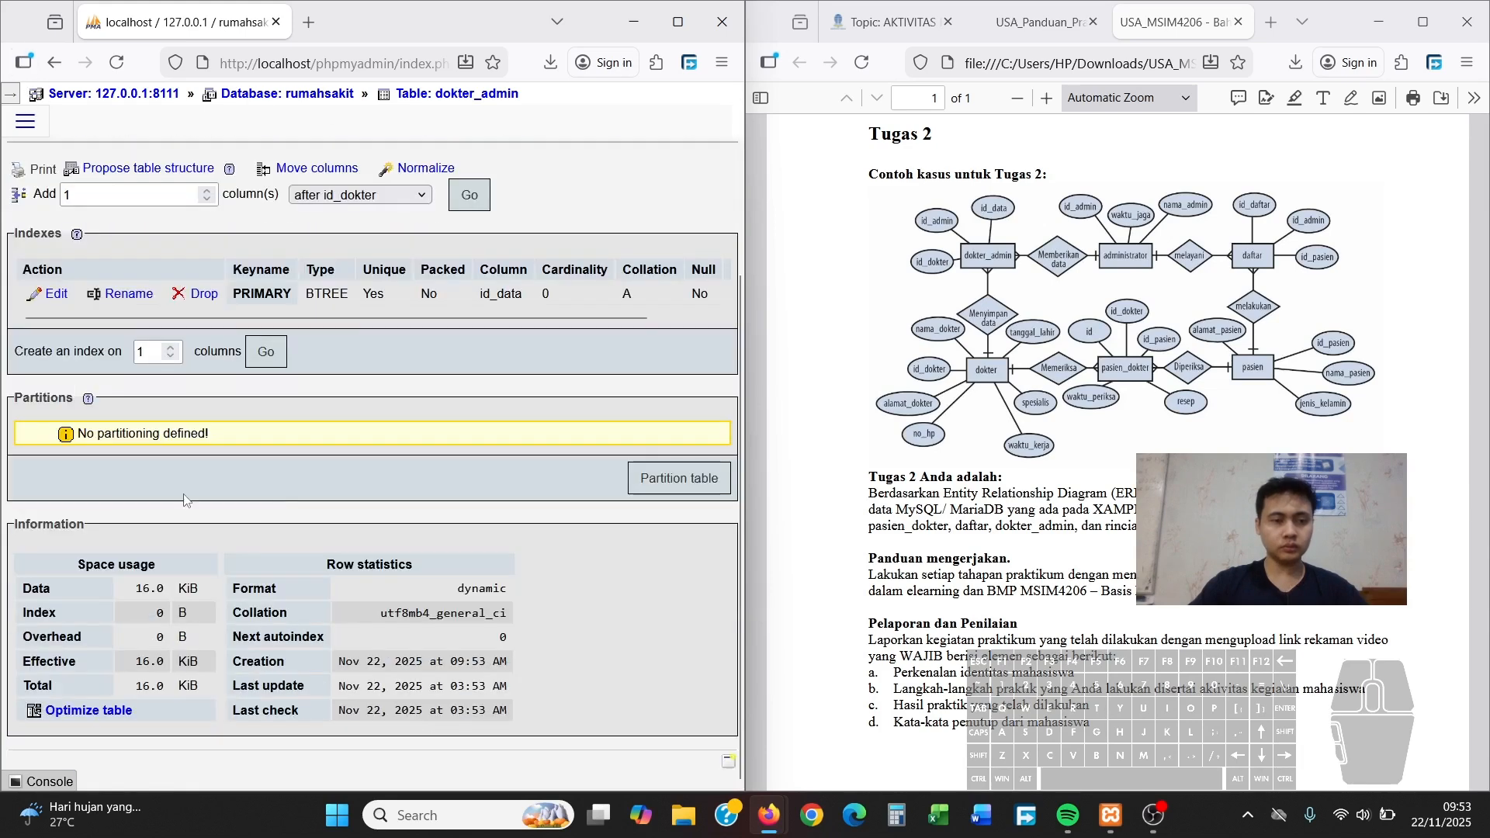
{"action": "scroll", "coordinate": [187, 500], "scroll_direction": "up", "scroll_amount": 4}
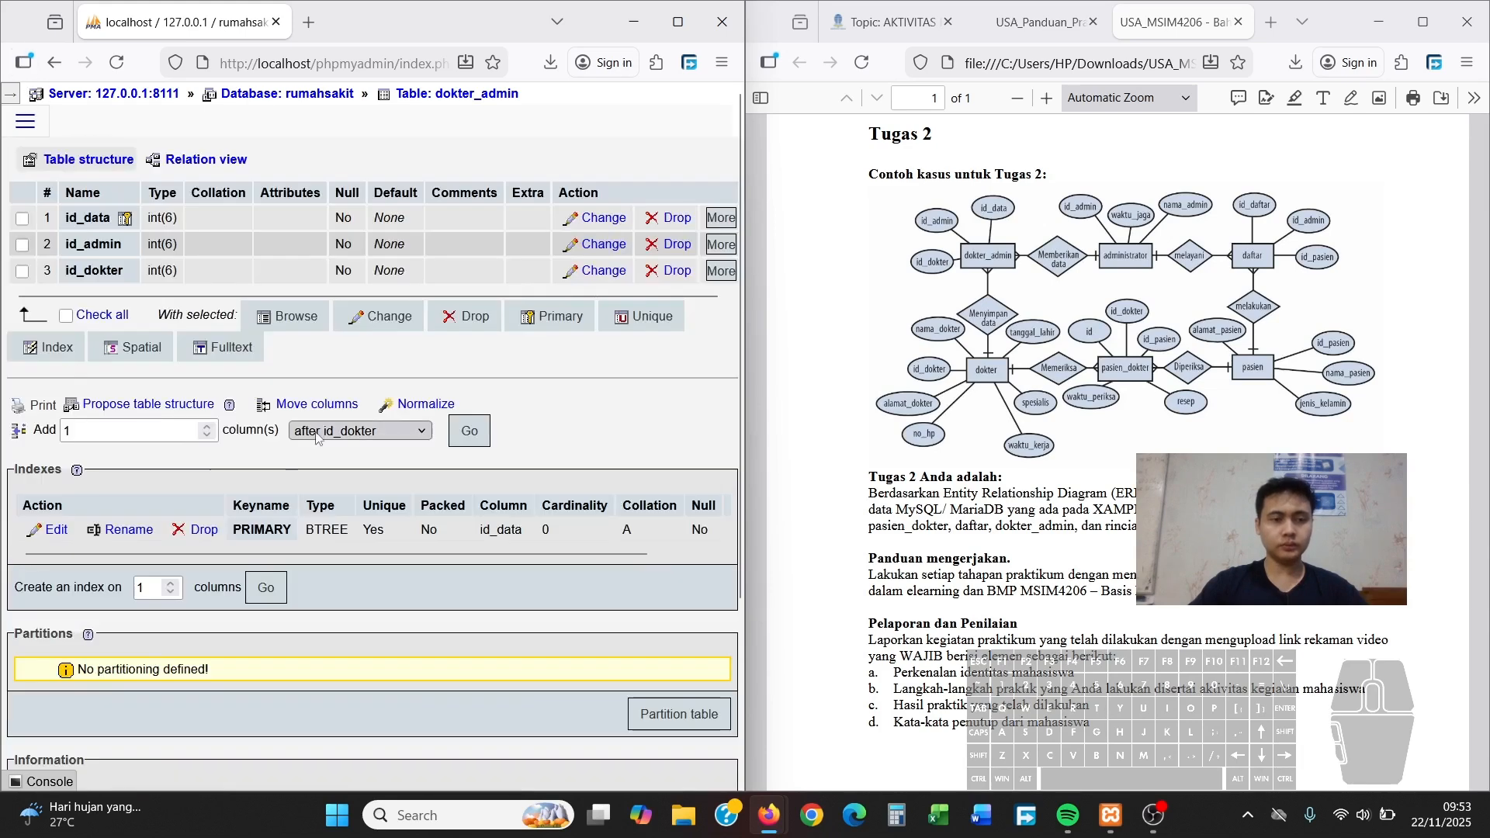
From the rumahsakit table list, start a new table 'dokter' with 7 columns
{"action": "left_click", "coordinate": [302, 99]}
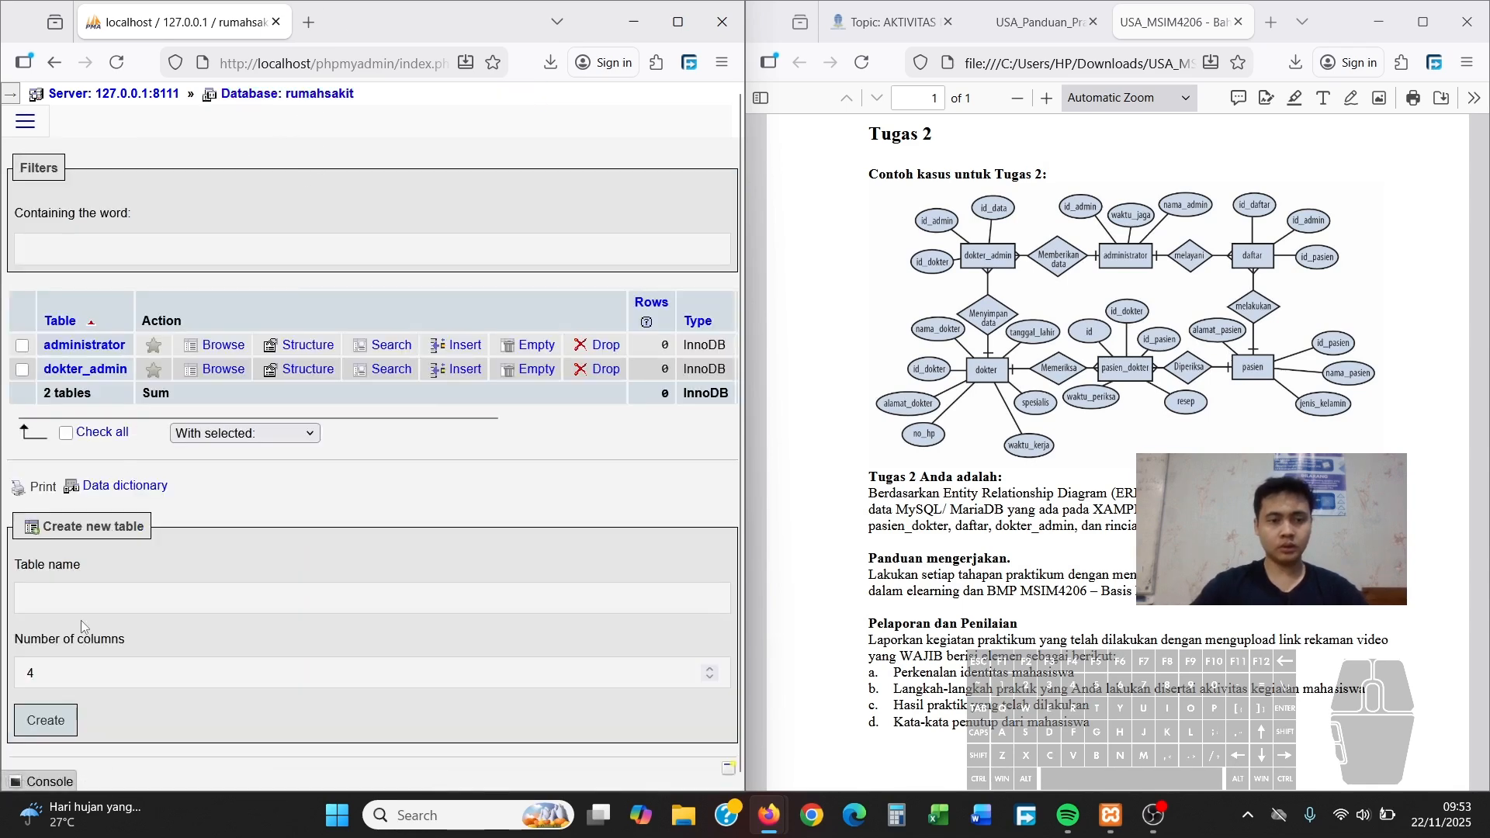
{"action": "left_click", "coordinate": [101, 605]}
{"action": "type", "text": "dokter"}
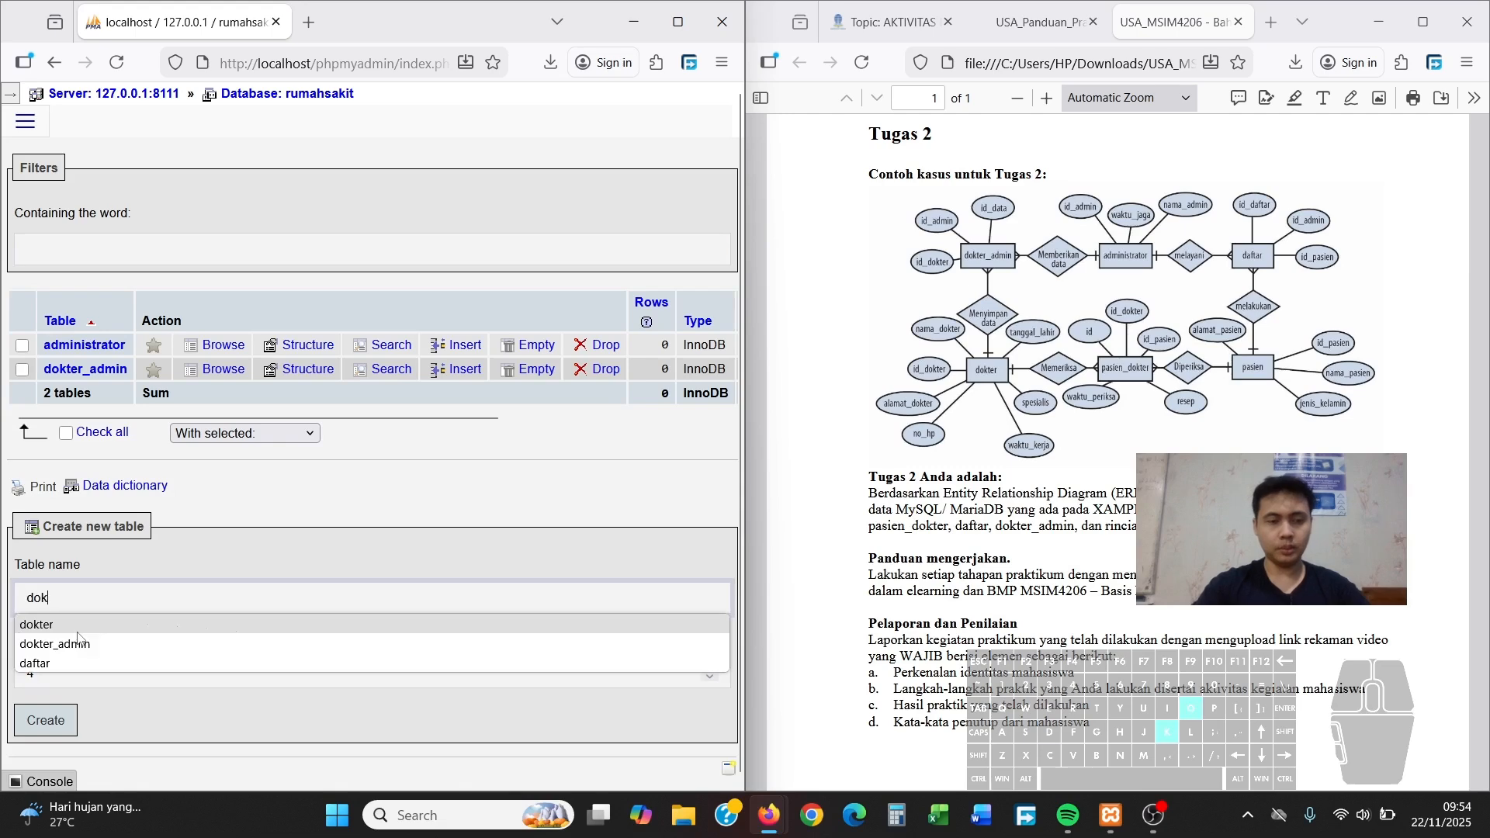
{"action": "left_click", "coordinate": [255, 620]}
{"action": "left_click", "coordinate": [232, 669]}
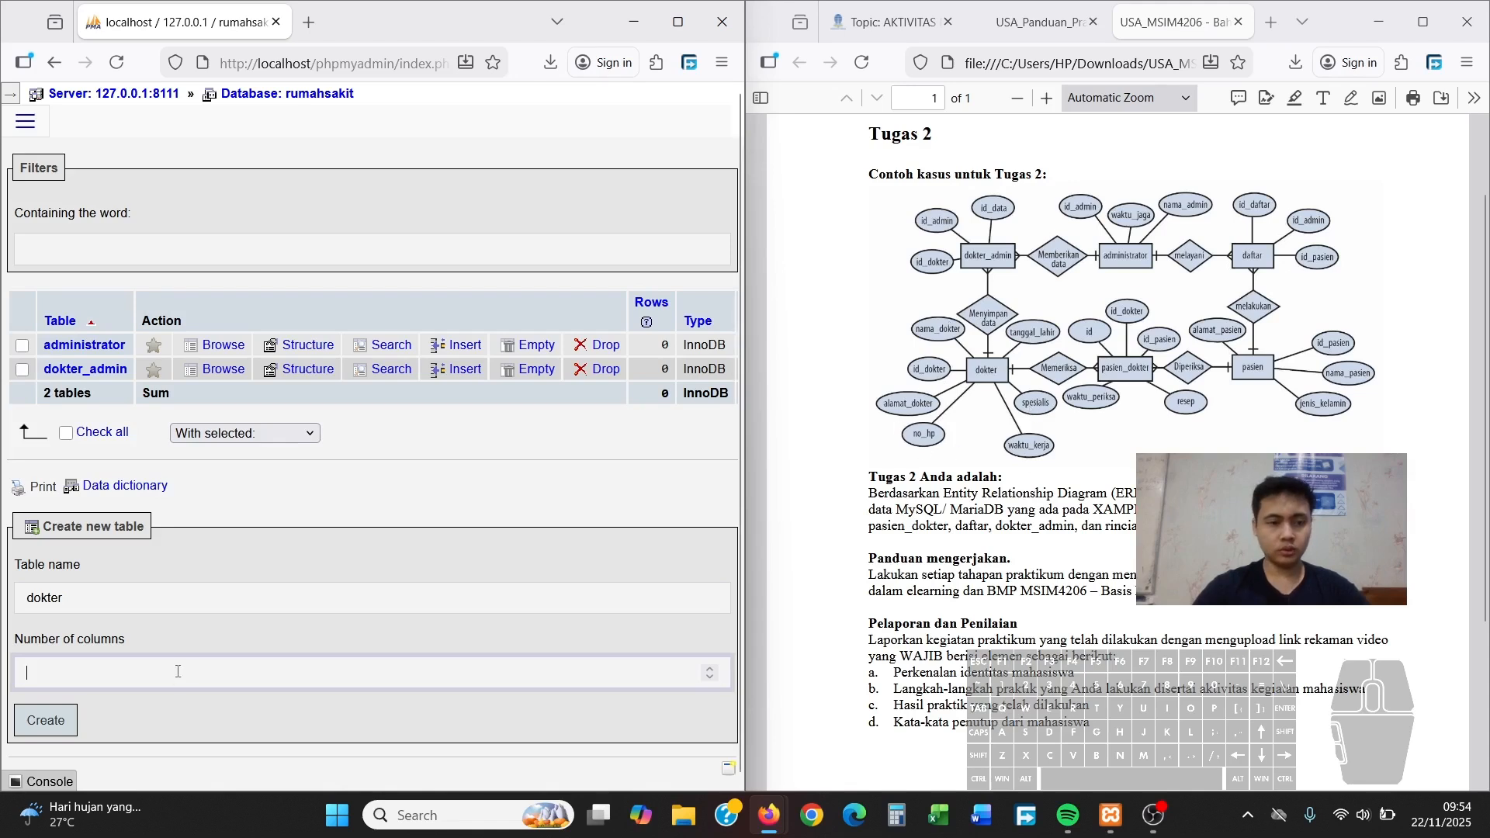
{"action": "type", "text": "7"}
{"action": "left_click", "coordinate": [47, 721]}
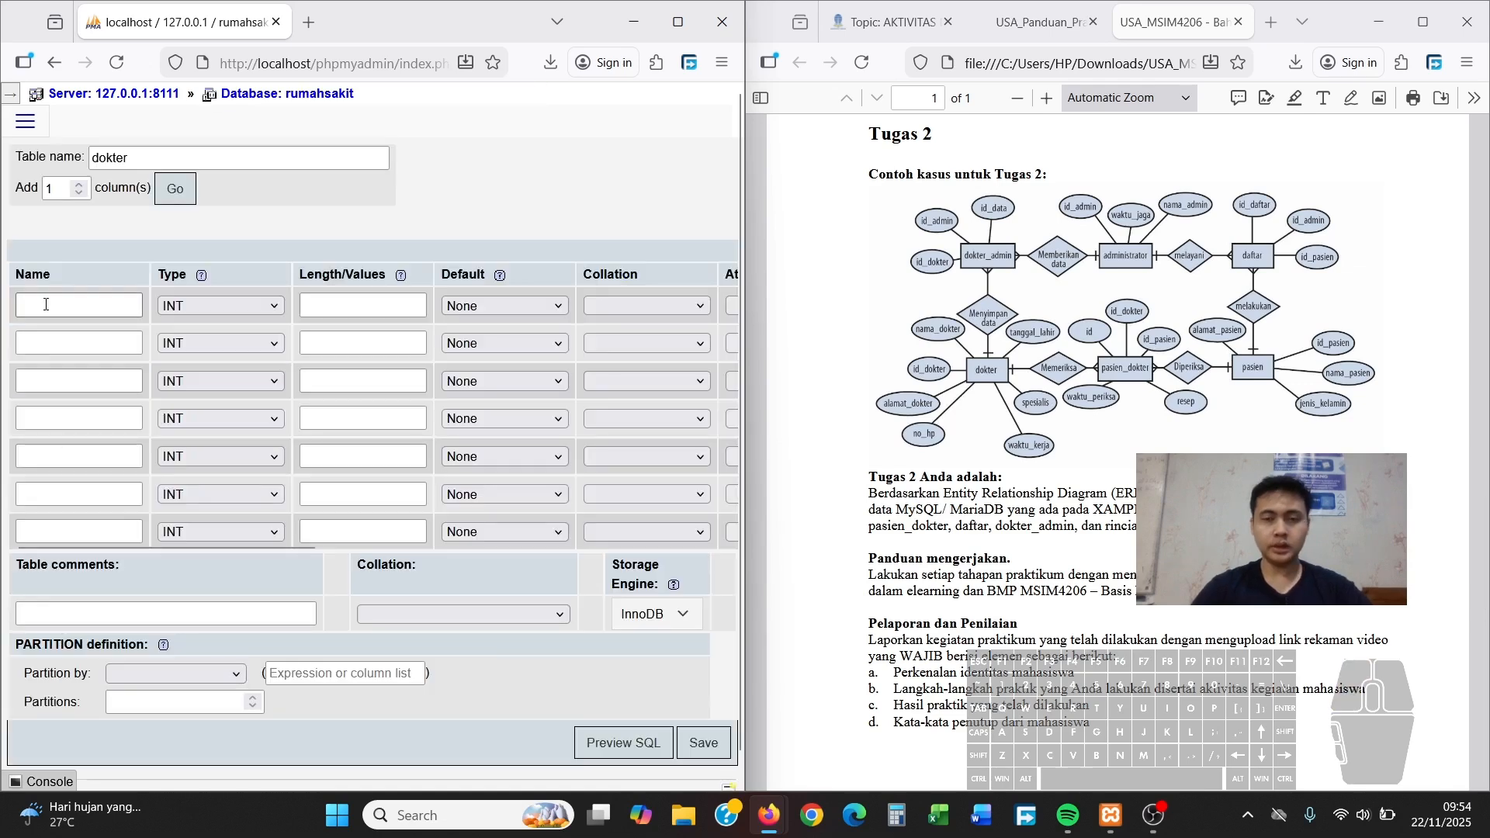
Name the first four columns id_dokter, nama_dokter, tanggal_lahir and spesialis
{"action": "type", "text": "id_dokter"}
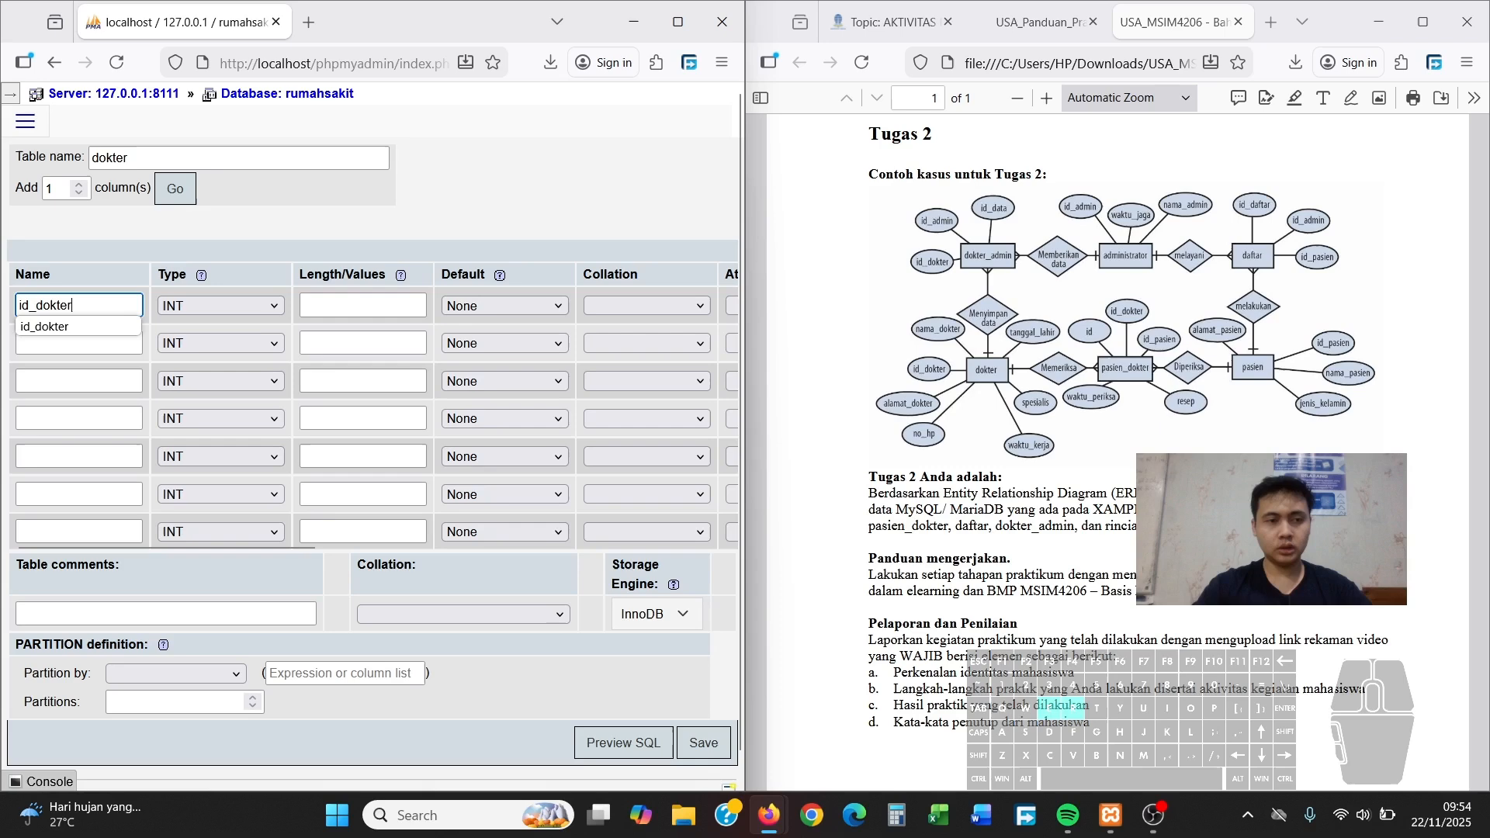
{"action": "key", "text": "Tab"}
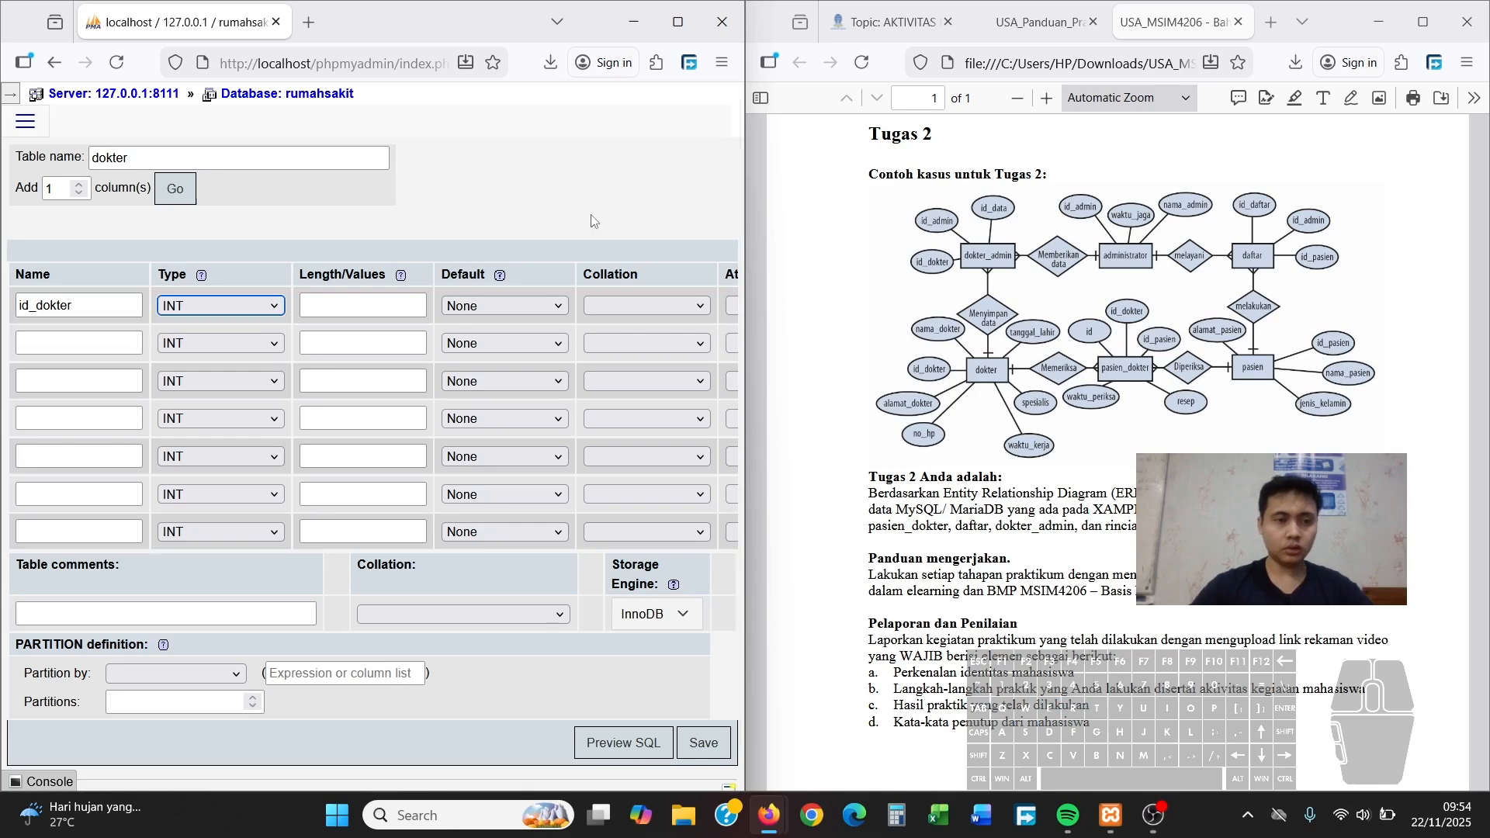
{"action": "left_click", "coordinate": [80, 343]}
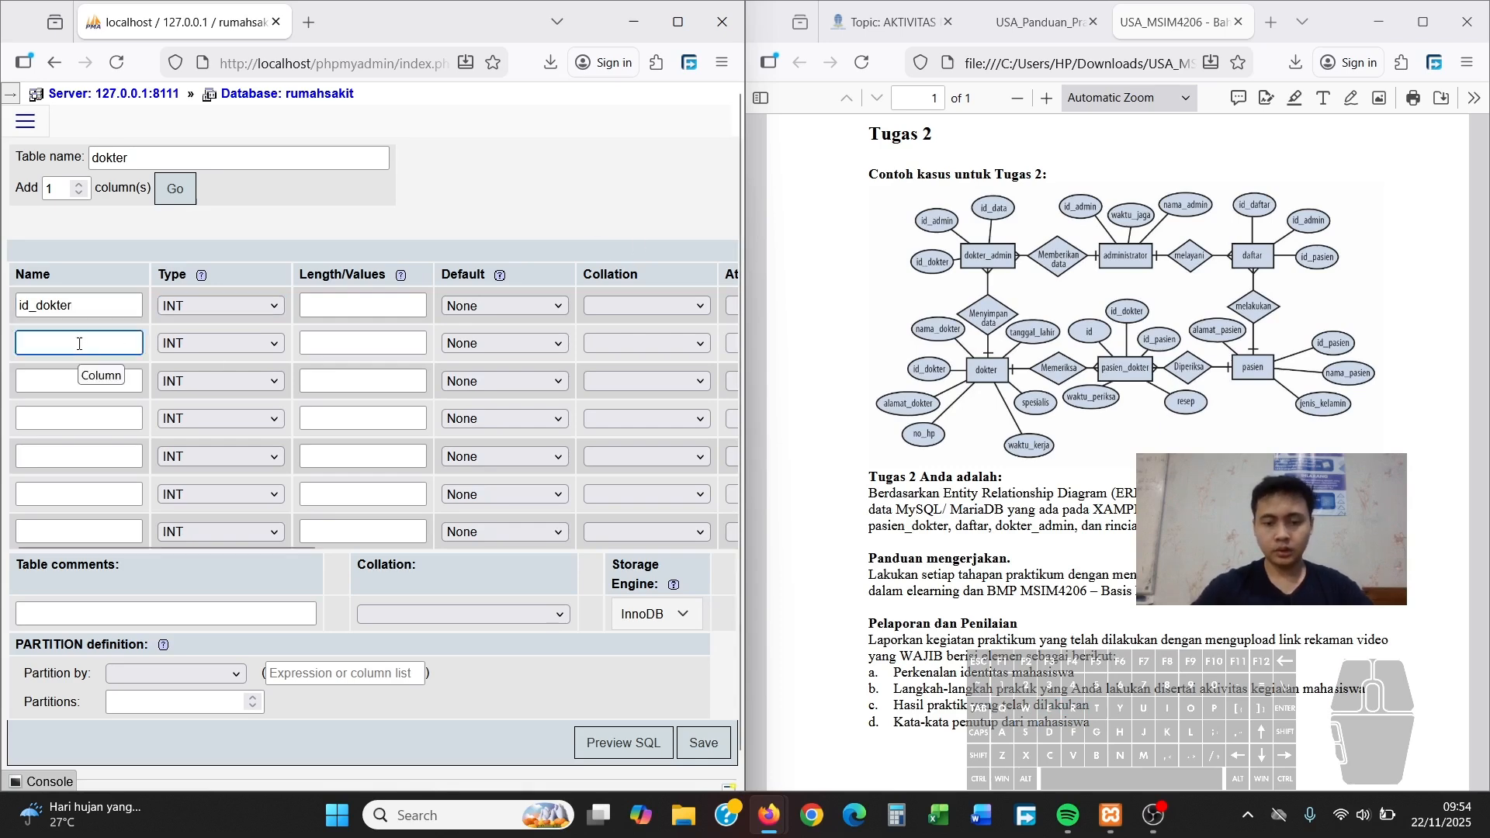
{"action": "type", "text": "nama_"}
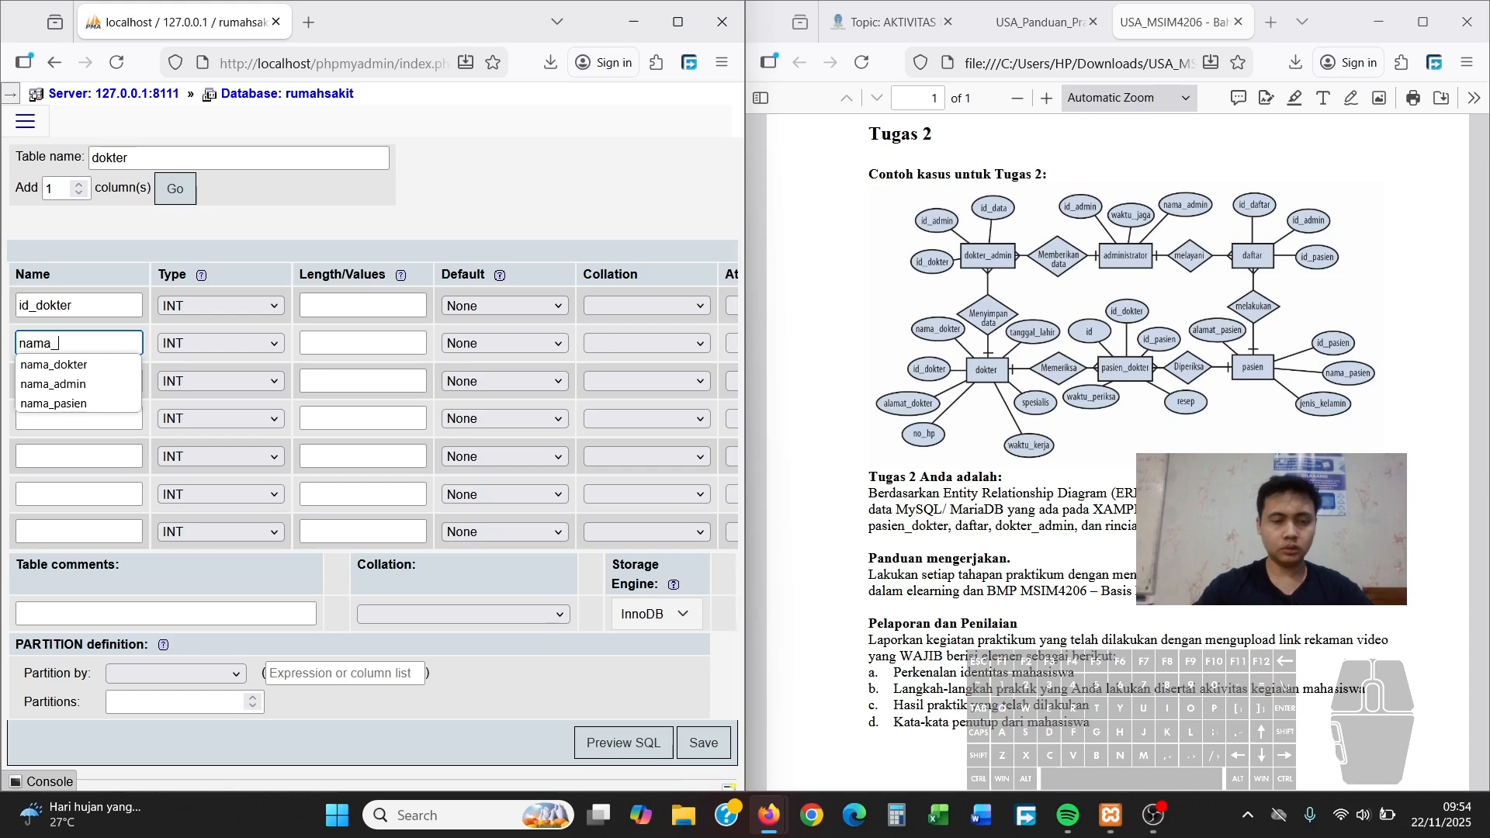
{"action": "type", "text": "dokter"}
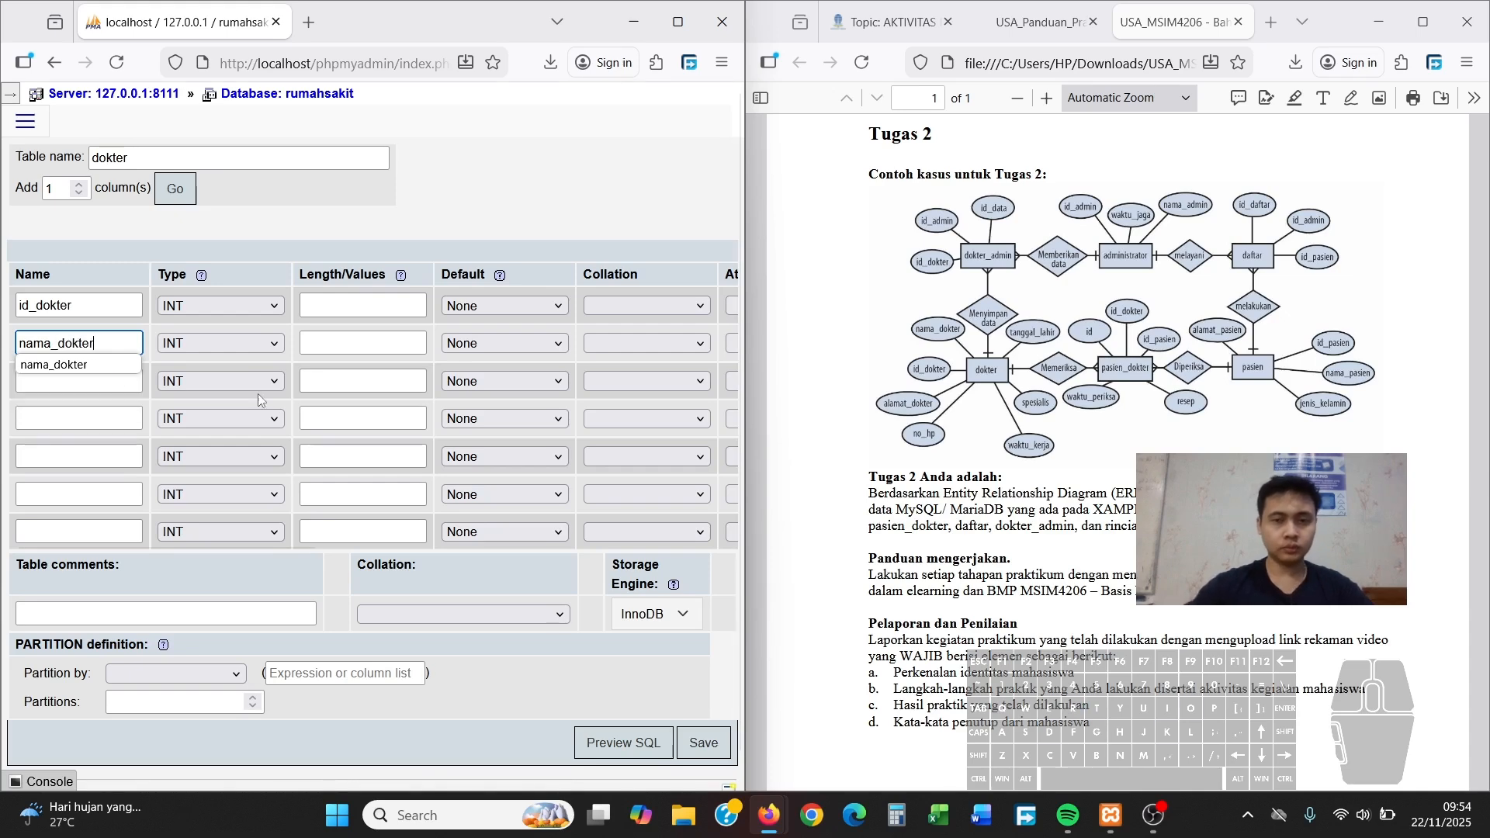
{"action": "left_click", "coordinate": [61, 396]}
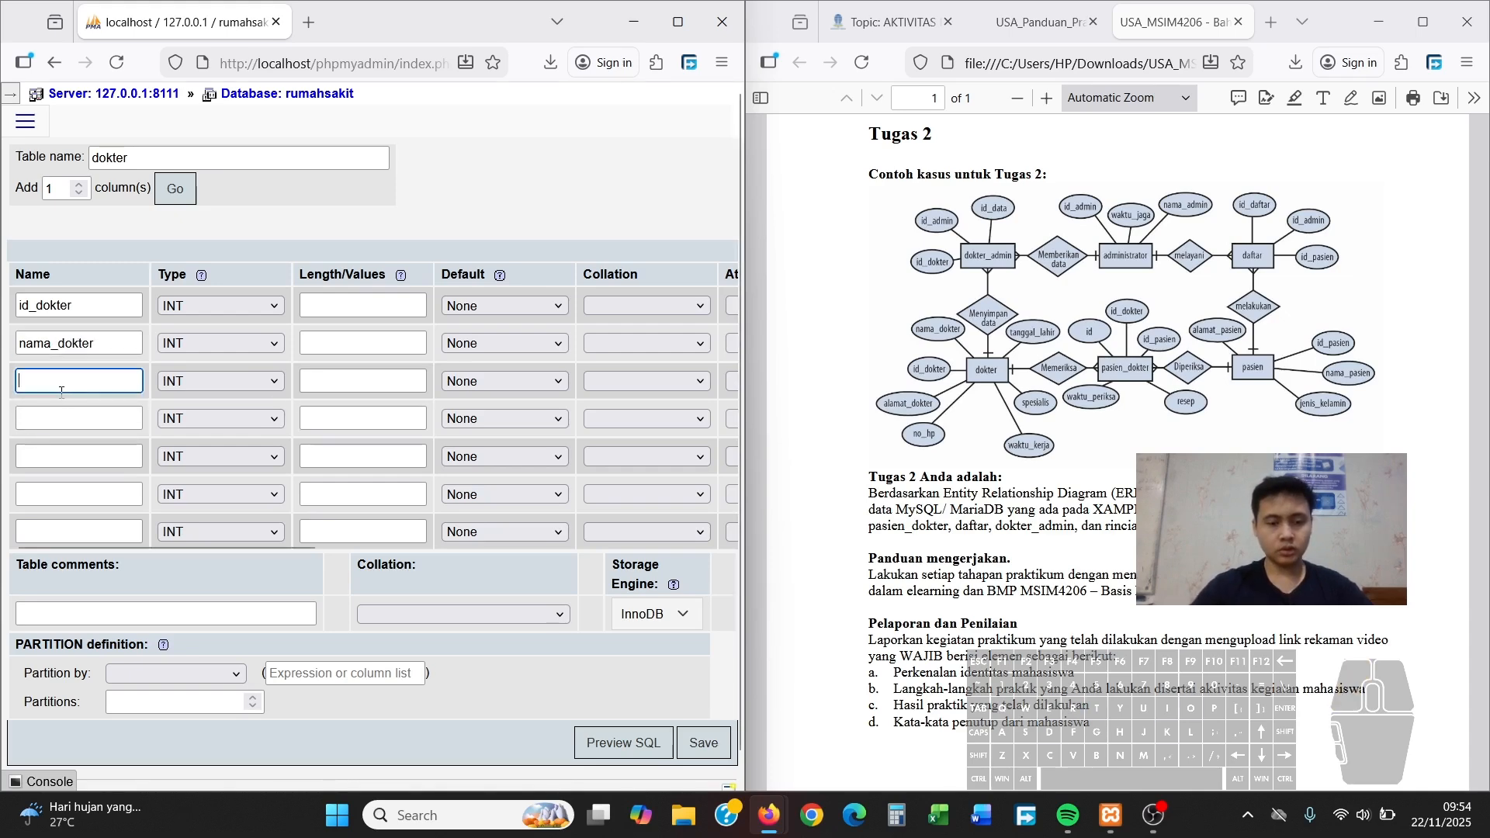
{"action": "type", "text": "tanggal_lahir"}
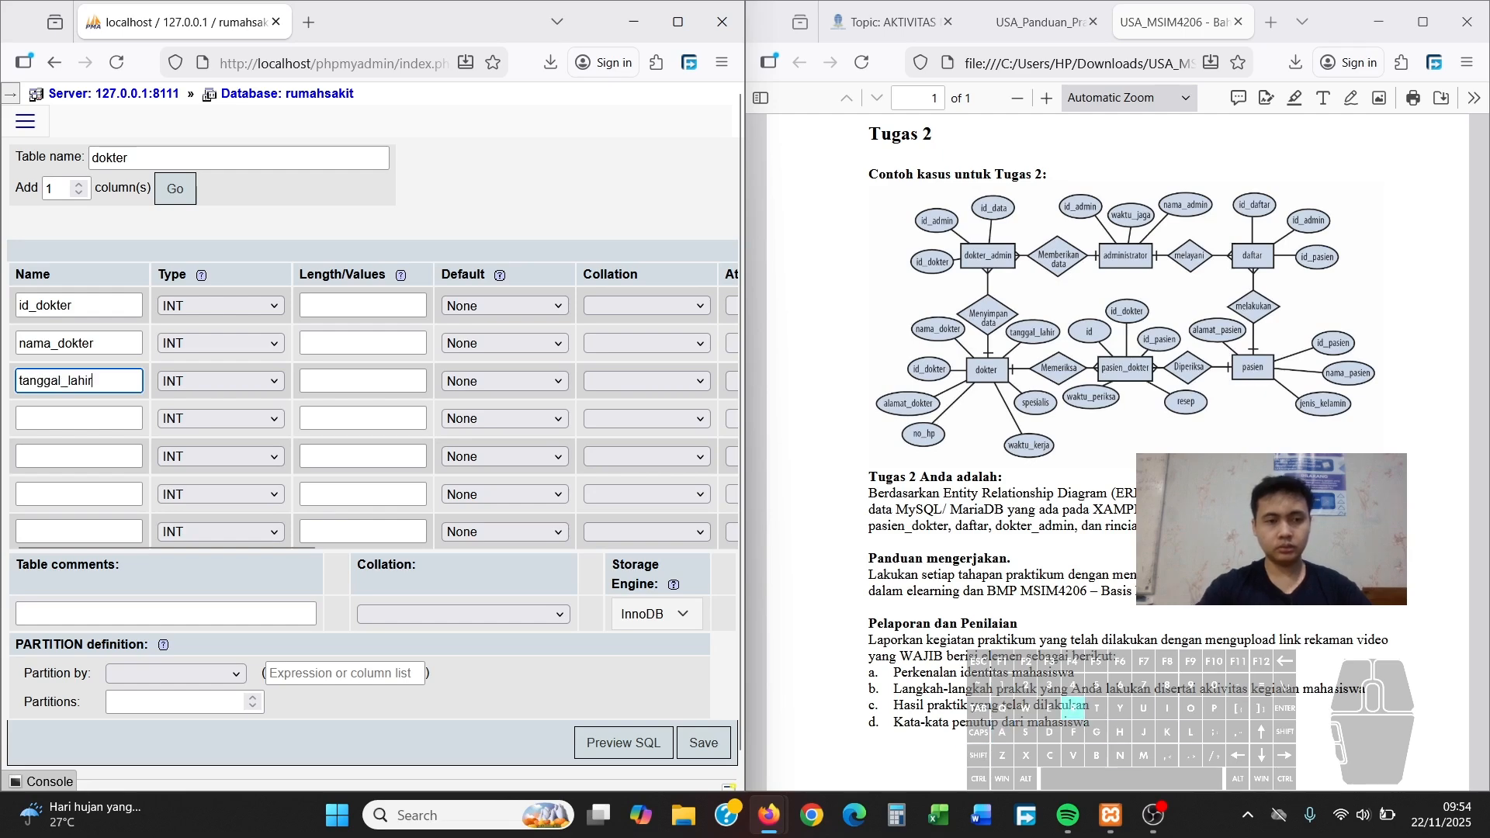
{"action": "left_click", "coordinate": [48, 423]}
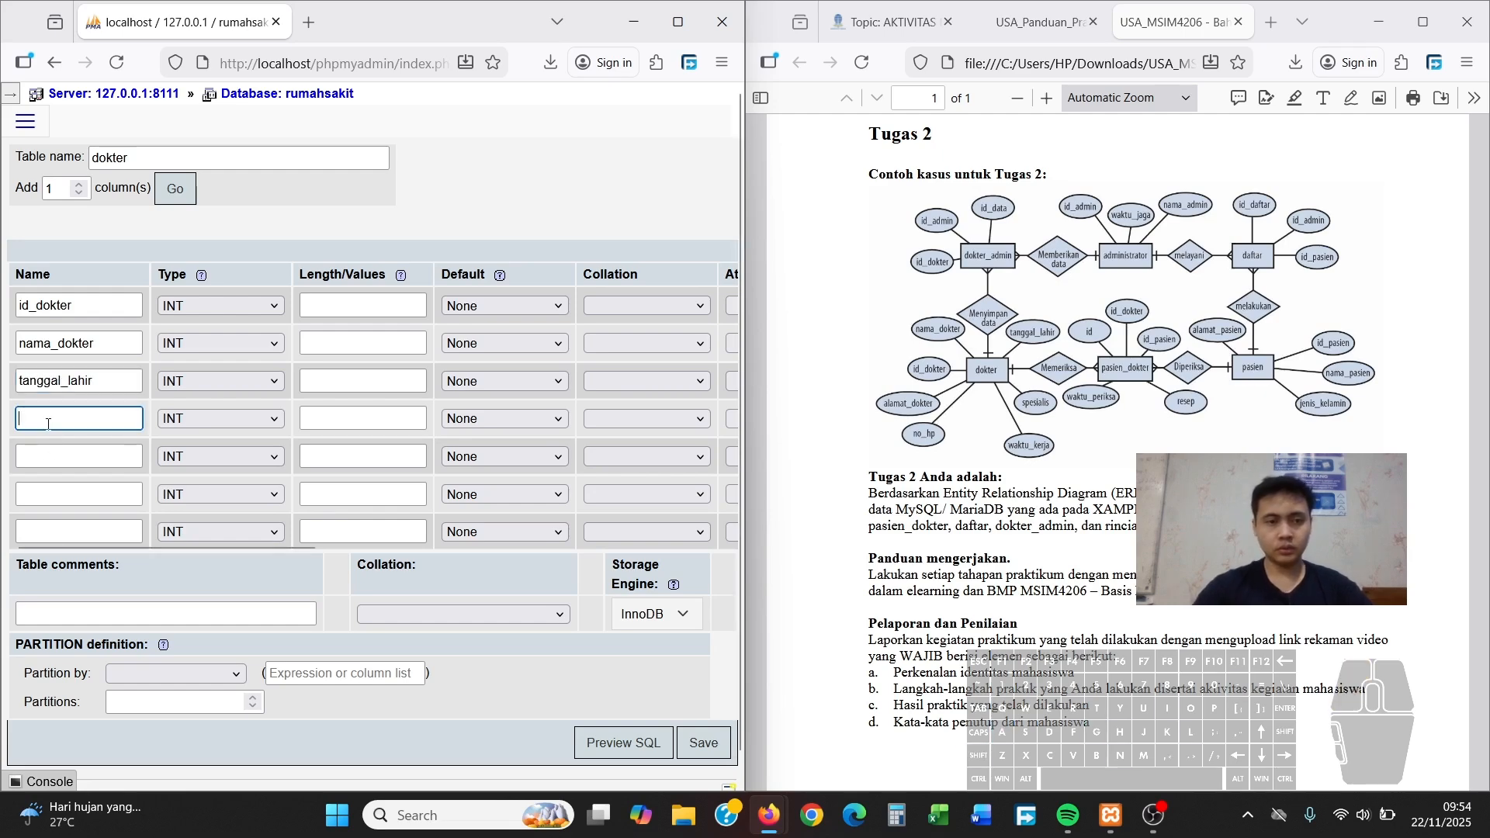
{"action": "type", "text": "spesialis"}
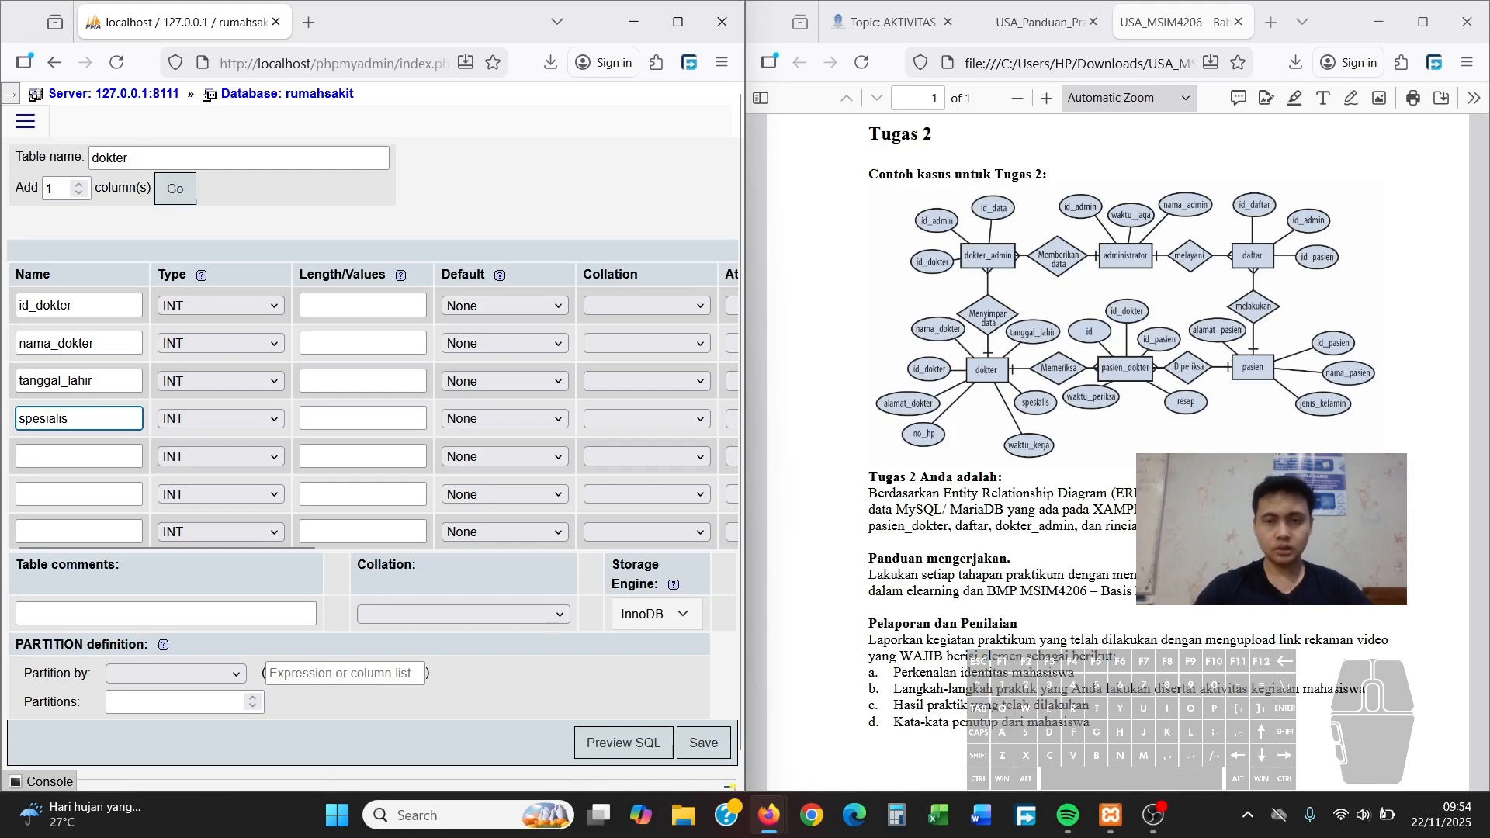
Name the remaining columns waktu_kerja, no_hp and alamat_dokter
{"action": "left_click", "coordinate": [75, 461]}
{"action": "type", "text": "waktu"}
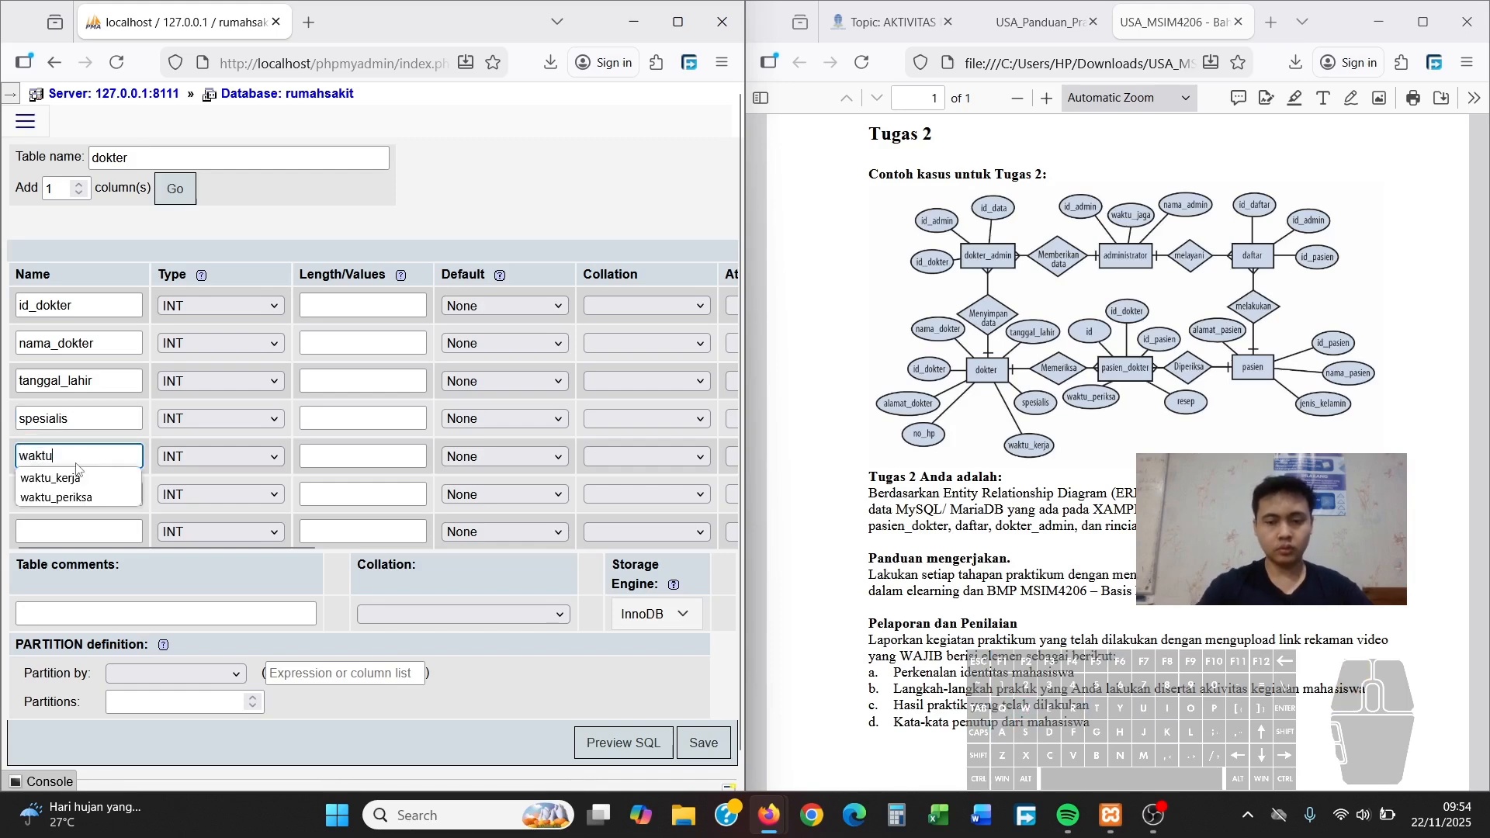
{"action": "type", "text": "_jaga"}
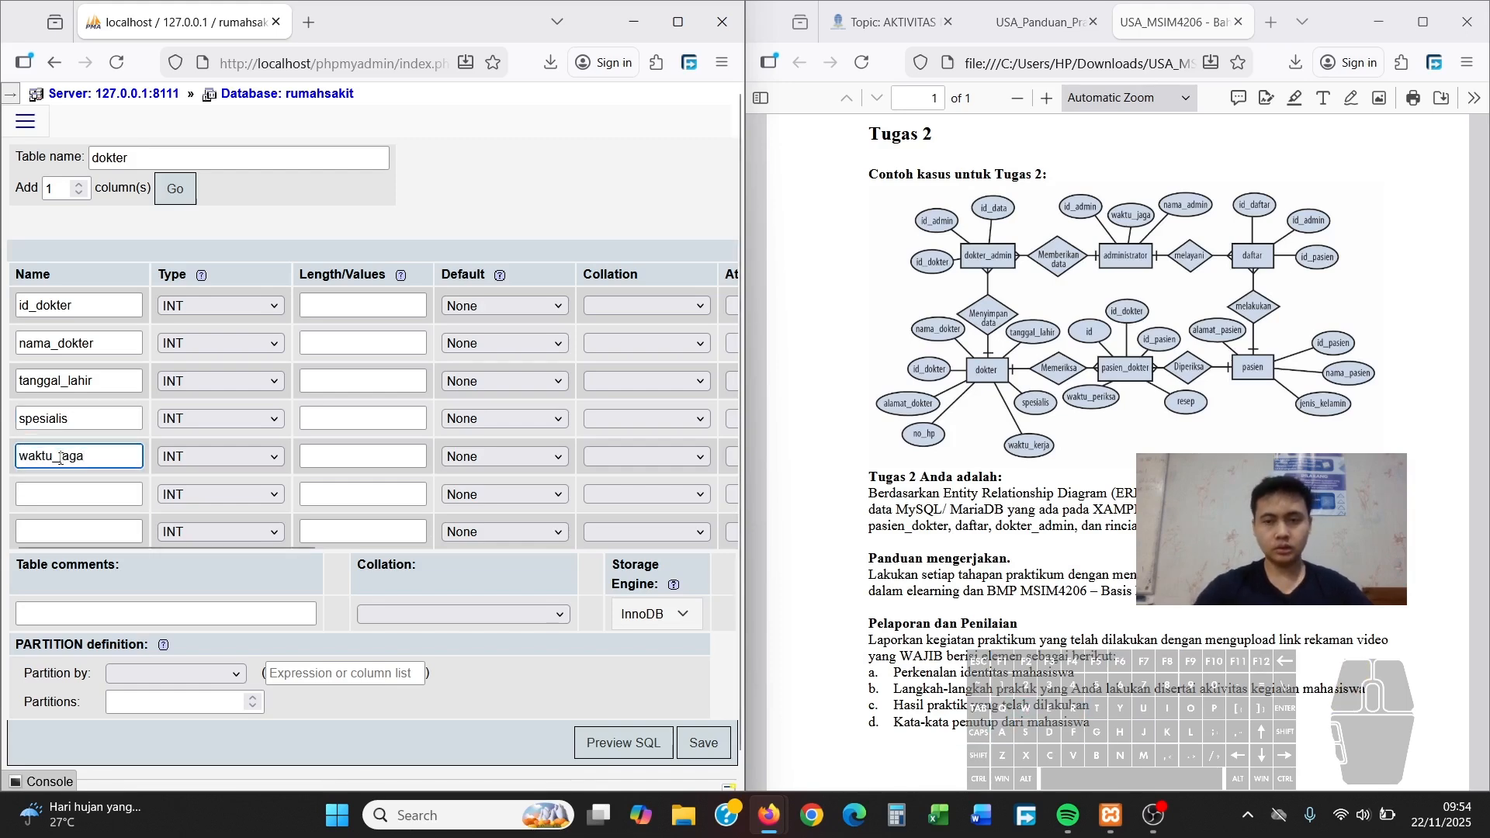
{"action": "key", "text": "BackSpace"}
{"action": "key", "text": "BackSpace"}
{"action": "key", "text": "BackSpace"}
{"action": "key", "text": "BackSpace"}
{"action": "type", "text": "kerja"}
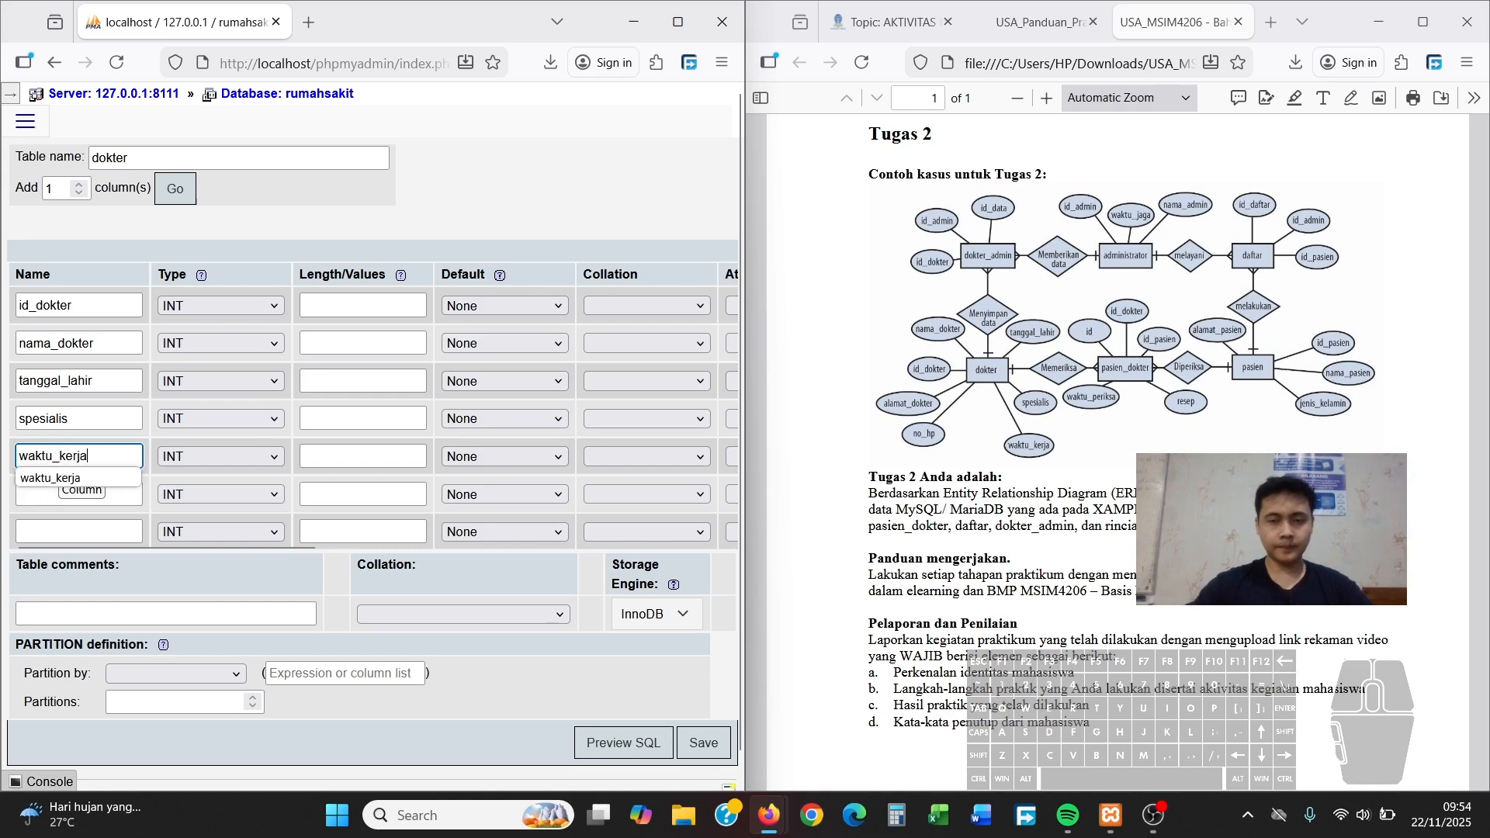
{"action": "left_click", "coordinate": [93, 502]}
{"action": "type", "text": "no"}
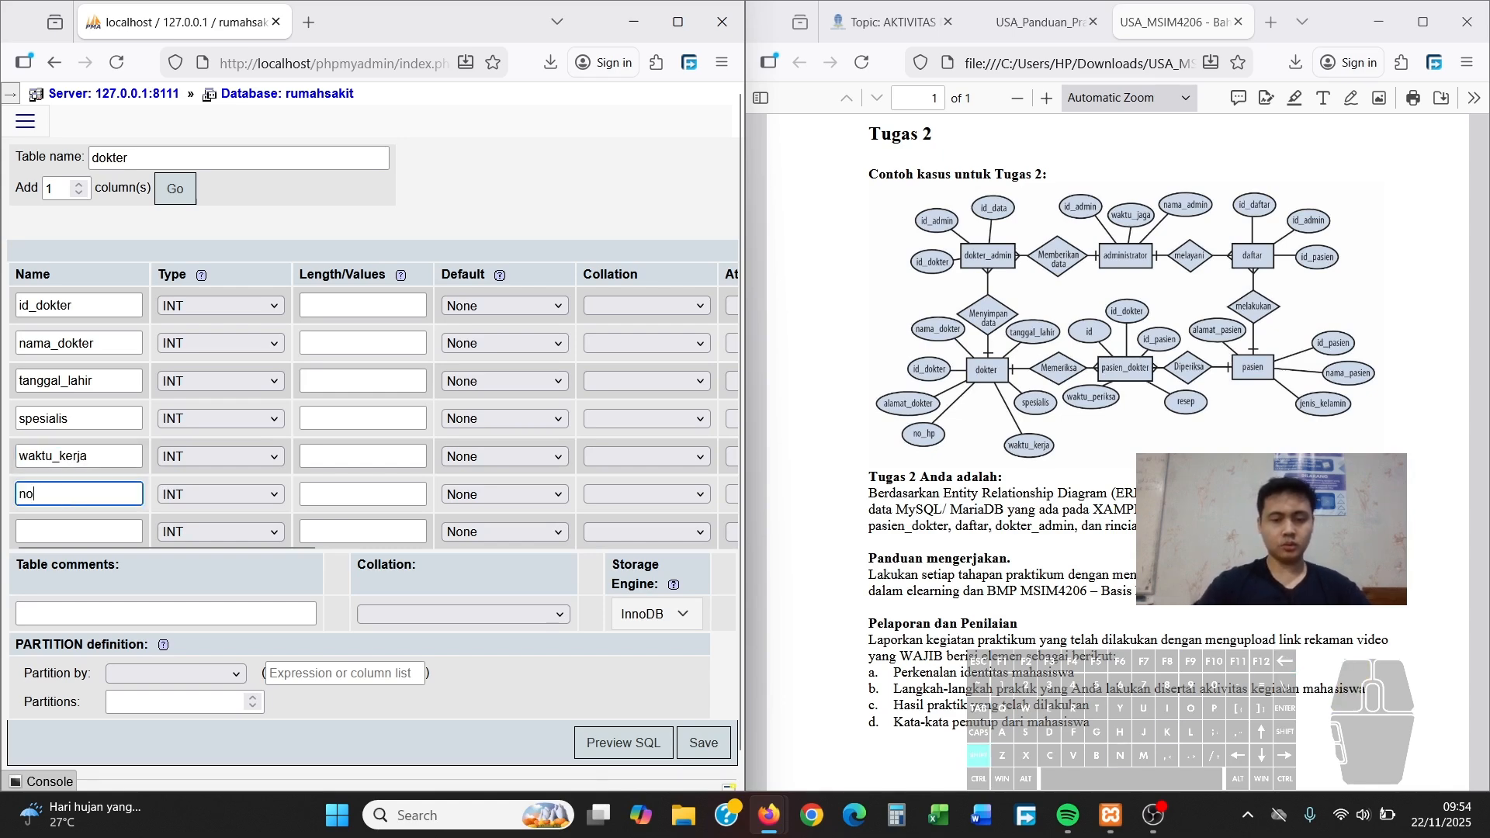
{"action": "type", "text": "_hpo"}
{"action": "key", "text": "BackSpace"}
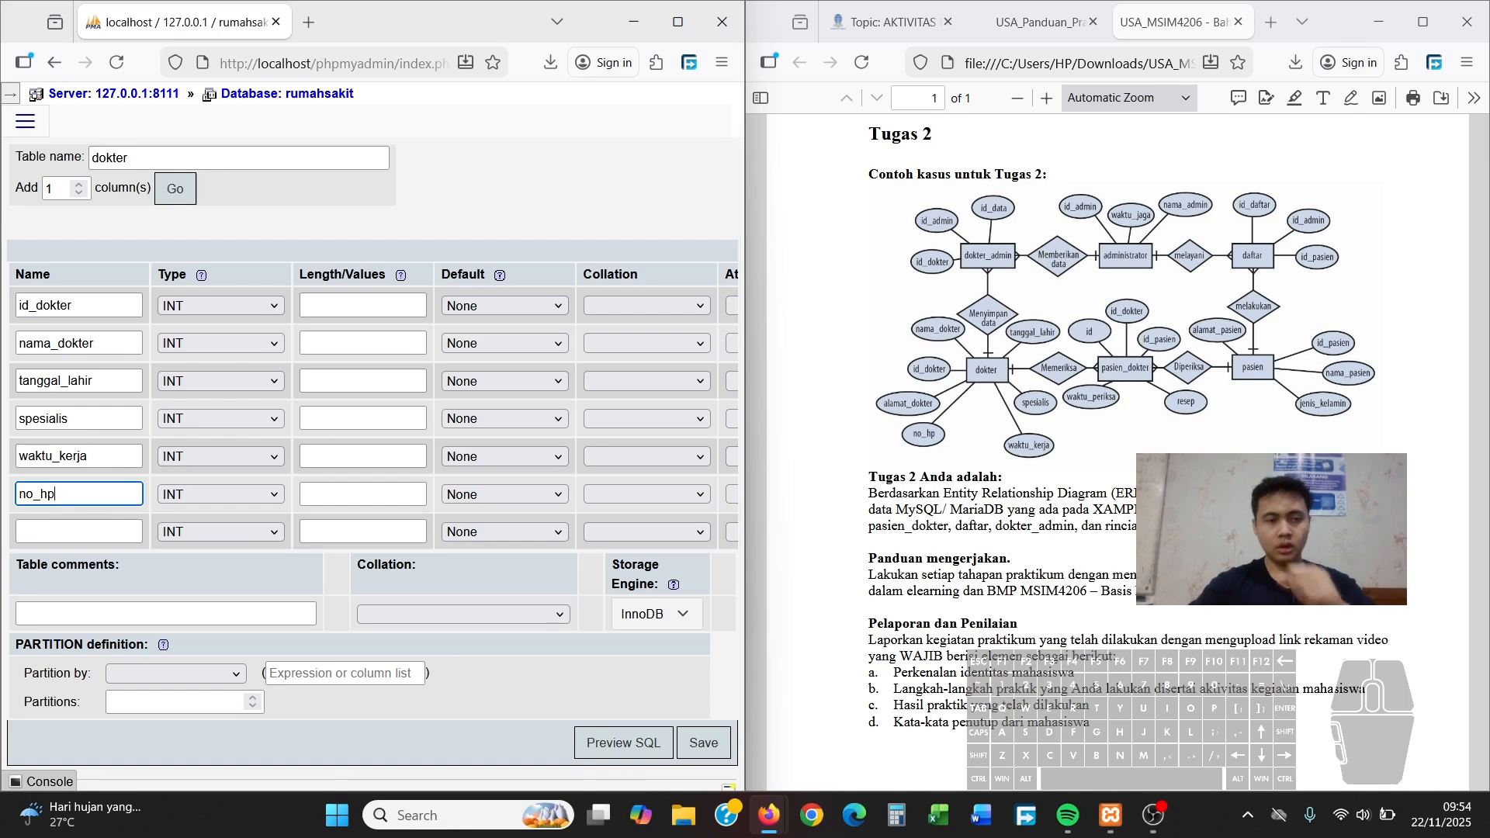
{"action": "left_click", "coordinate": [48, 524]}
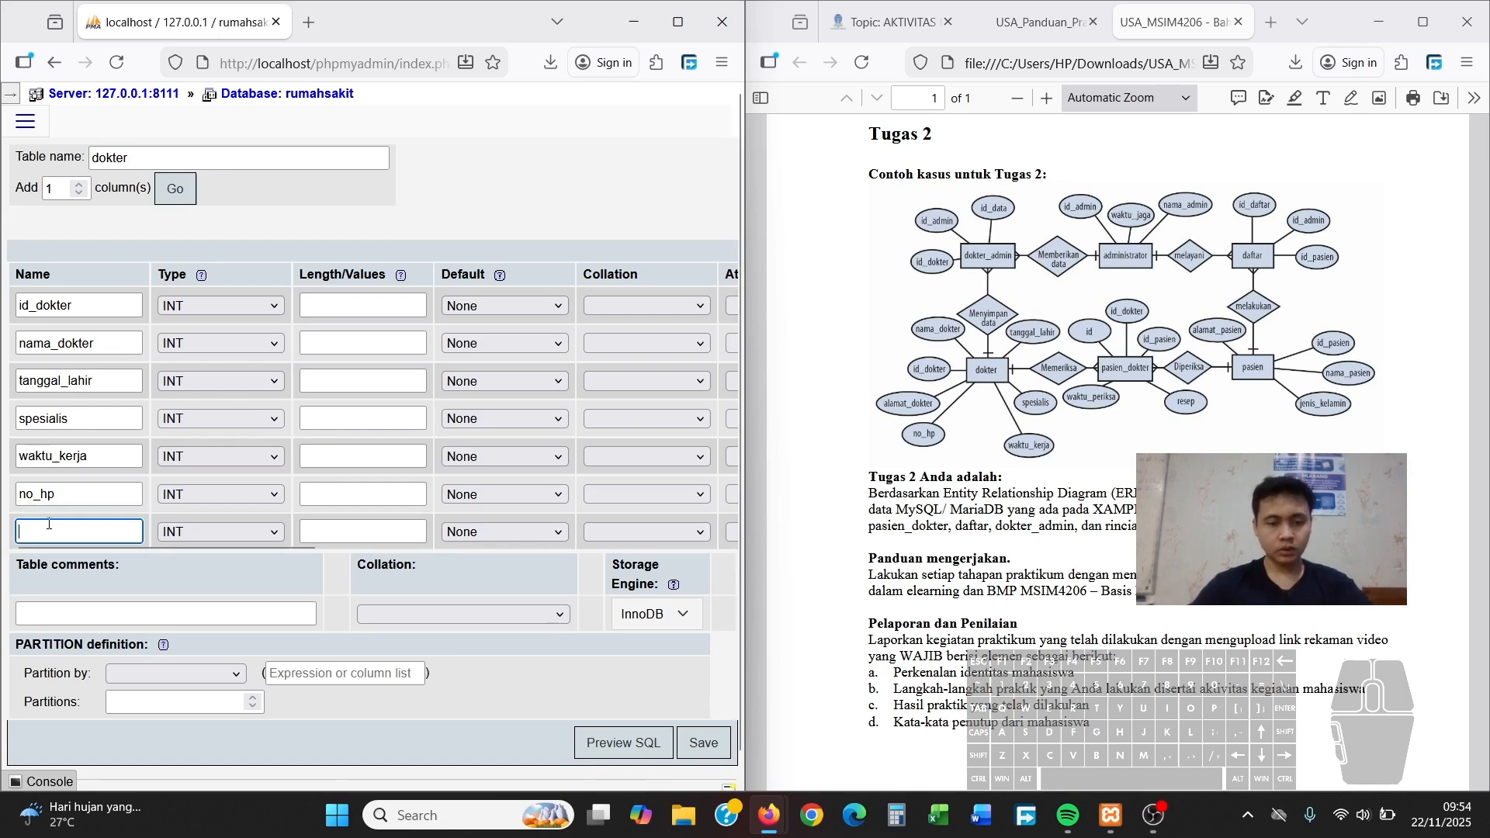
{"action": "type", "text": "alamat_dokter"}
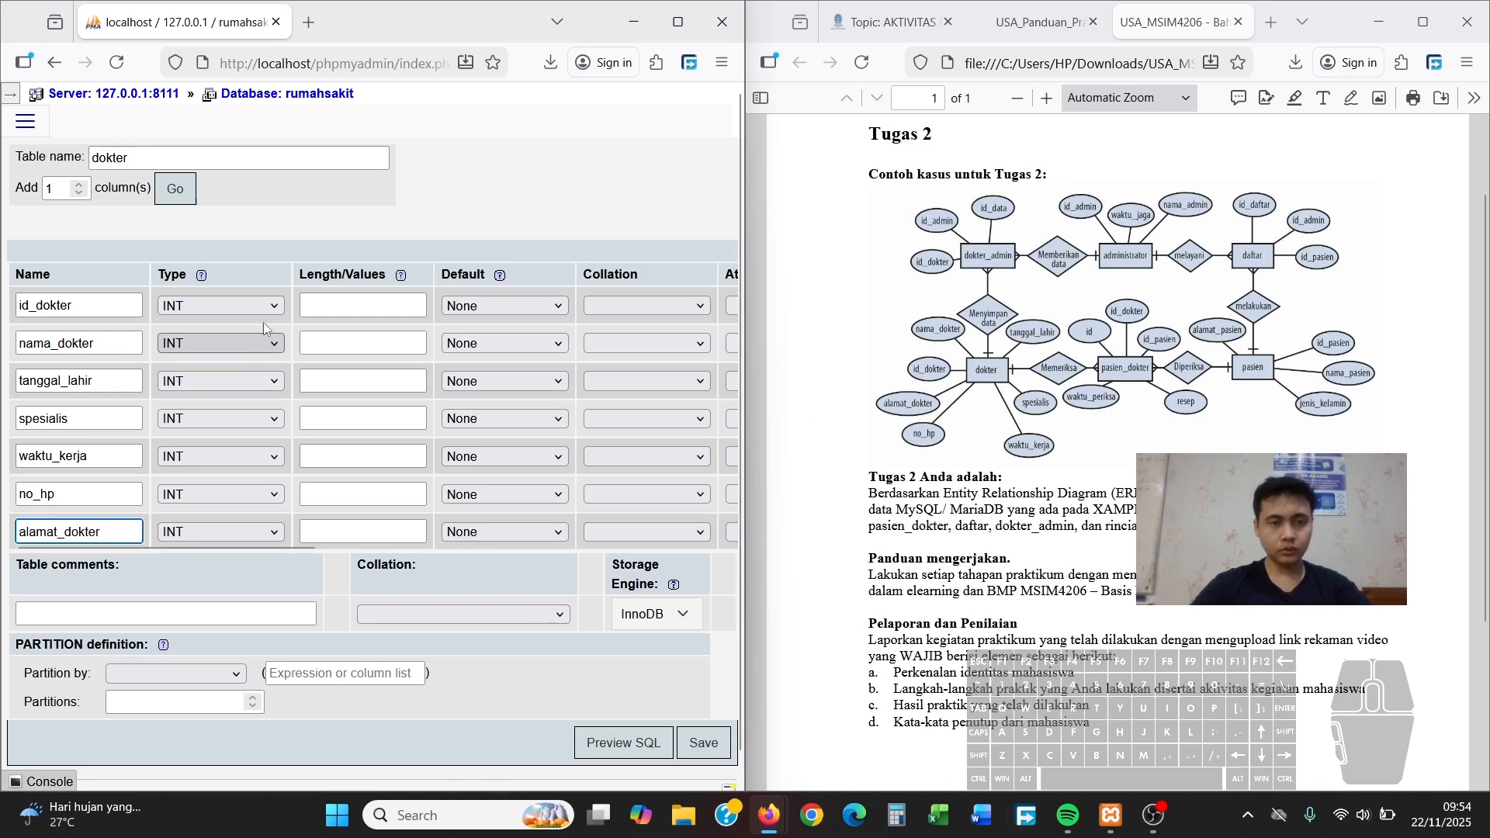
Set id_dokter INT(6), nama_dokter VARCHAR(50), tanggal_lahir DATE and spesialis VARCHAR(50)
{"action": "left_click", "coordinate": [350, 304]}
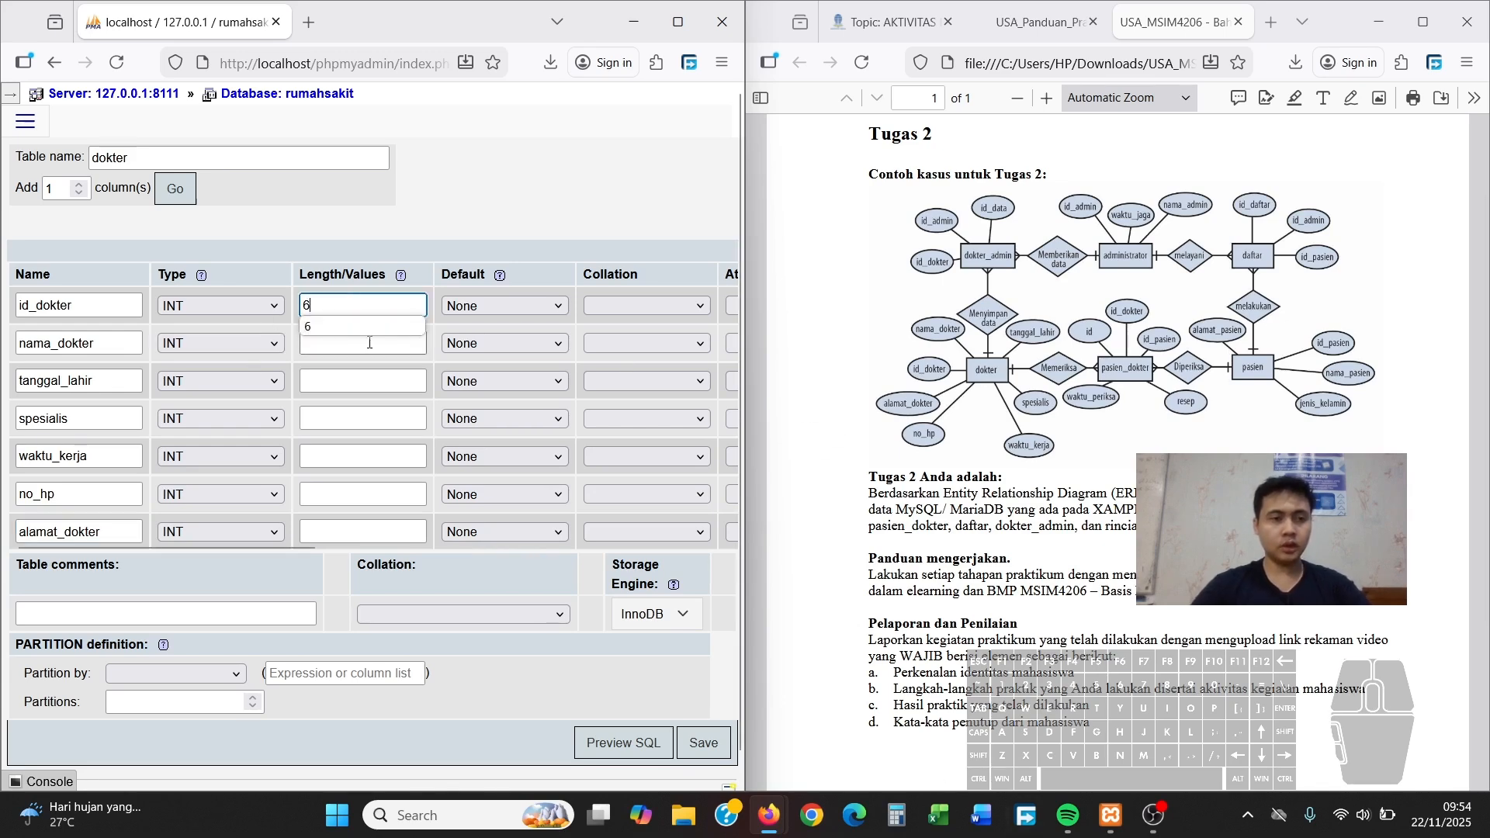
{"action": "left_click", "coordinate": [279, 347]}
{"action": "left_click", "coordinate": [249, 385]}
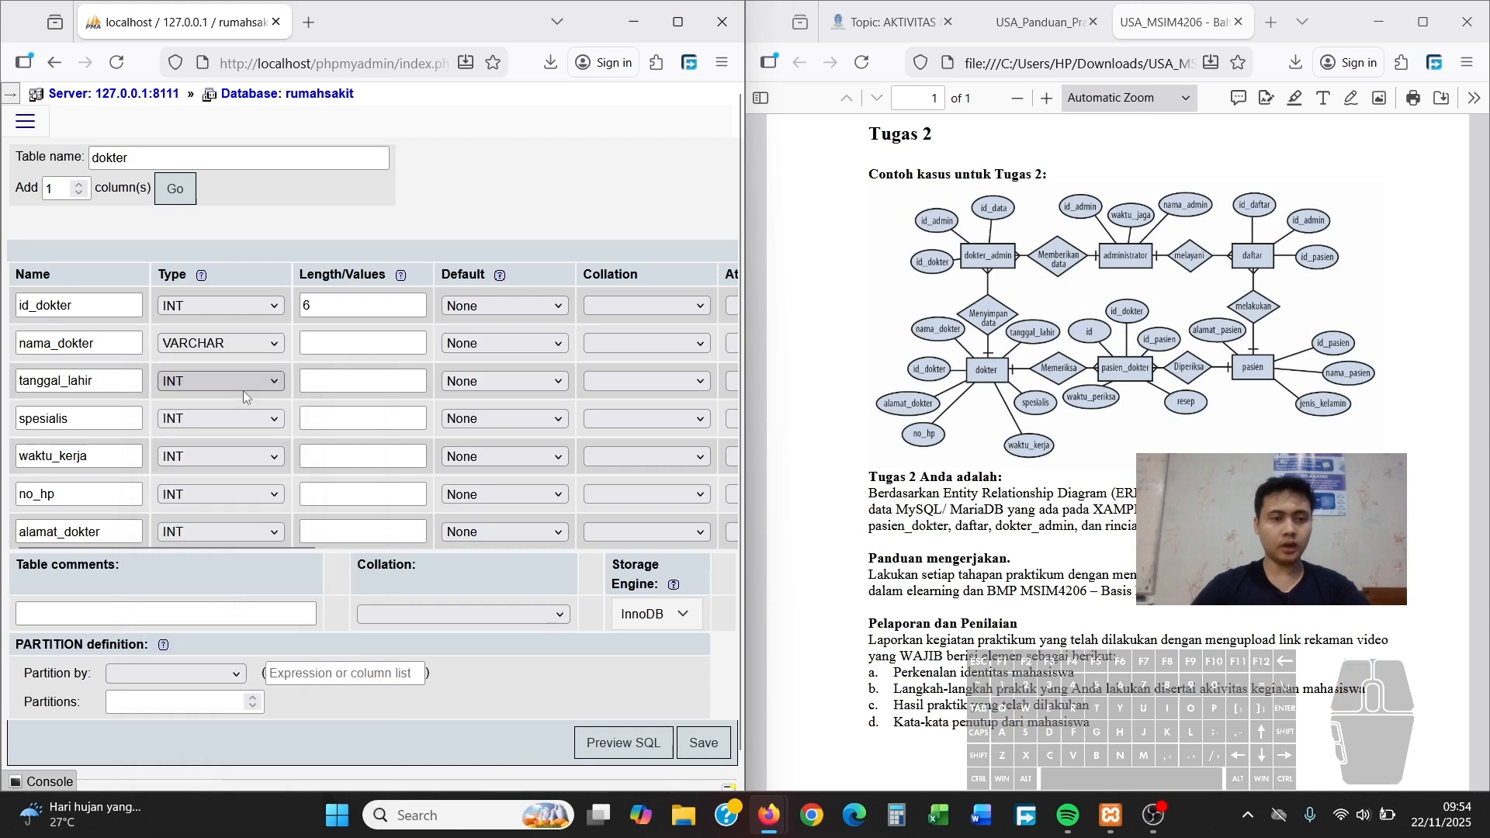
{"action": "left_click", "coordinate": [330, 346]}
{"action": "type", "text": "50"}
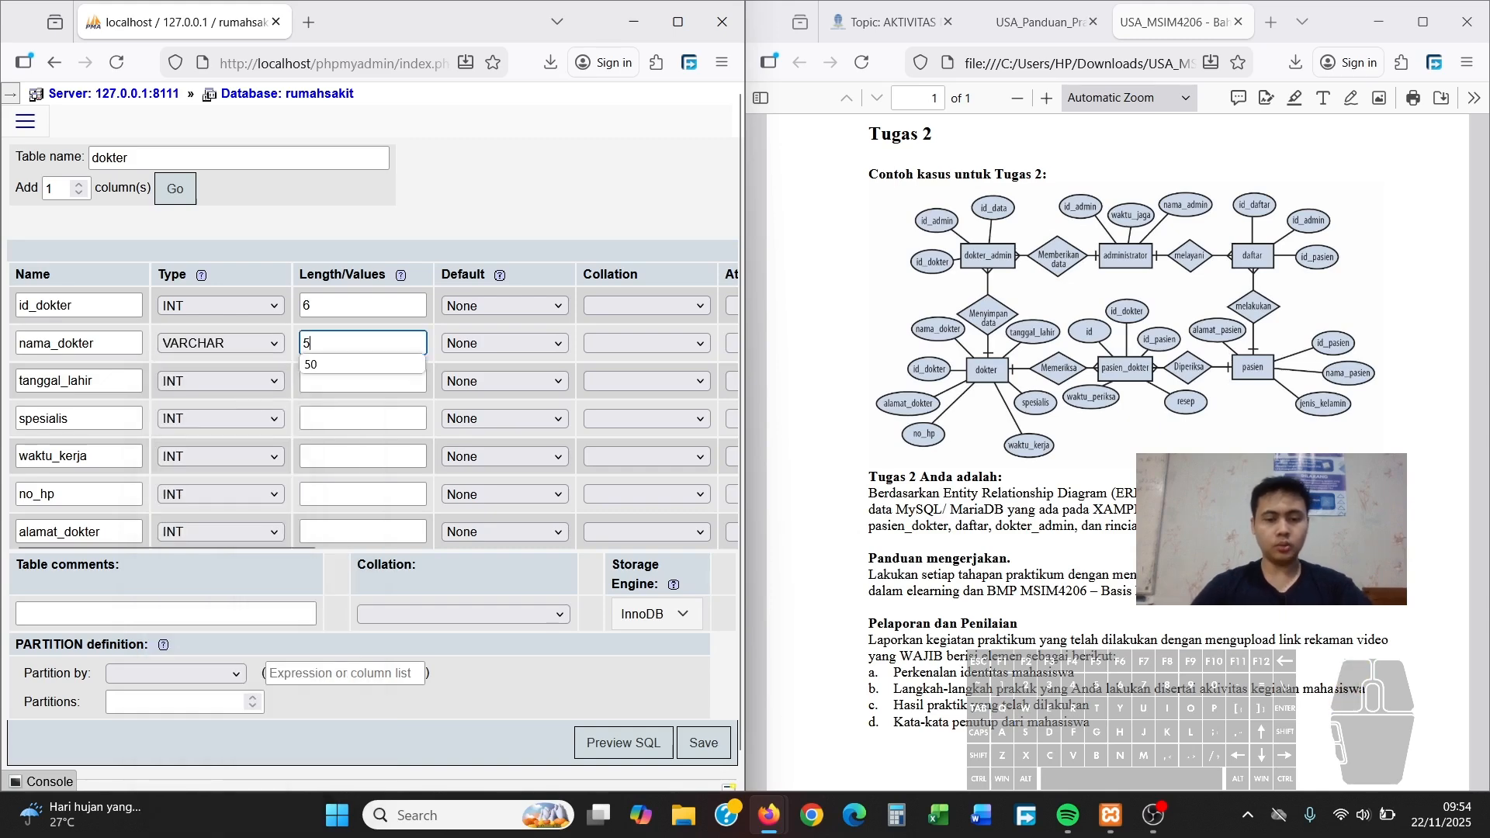
{"action": "left_click", "coordinate": [239, 380]}
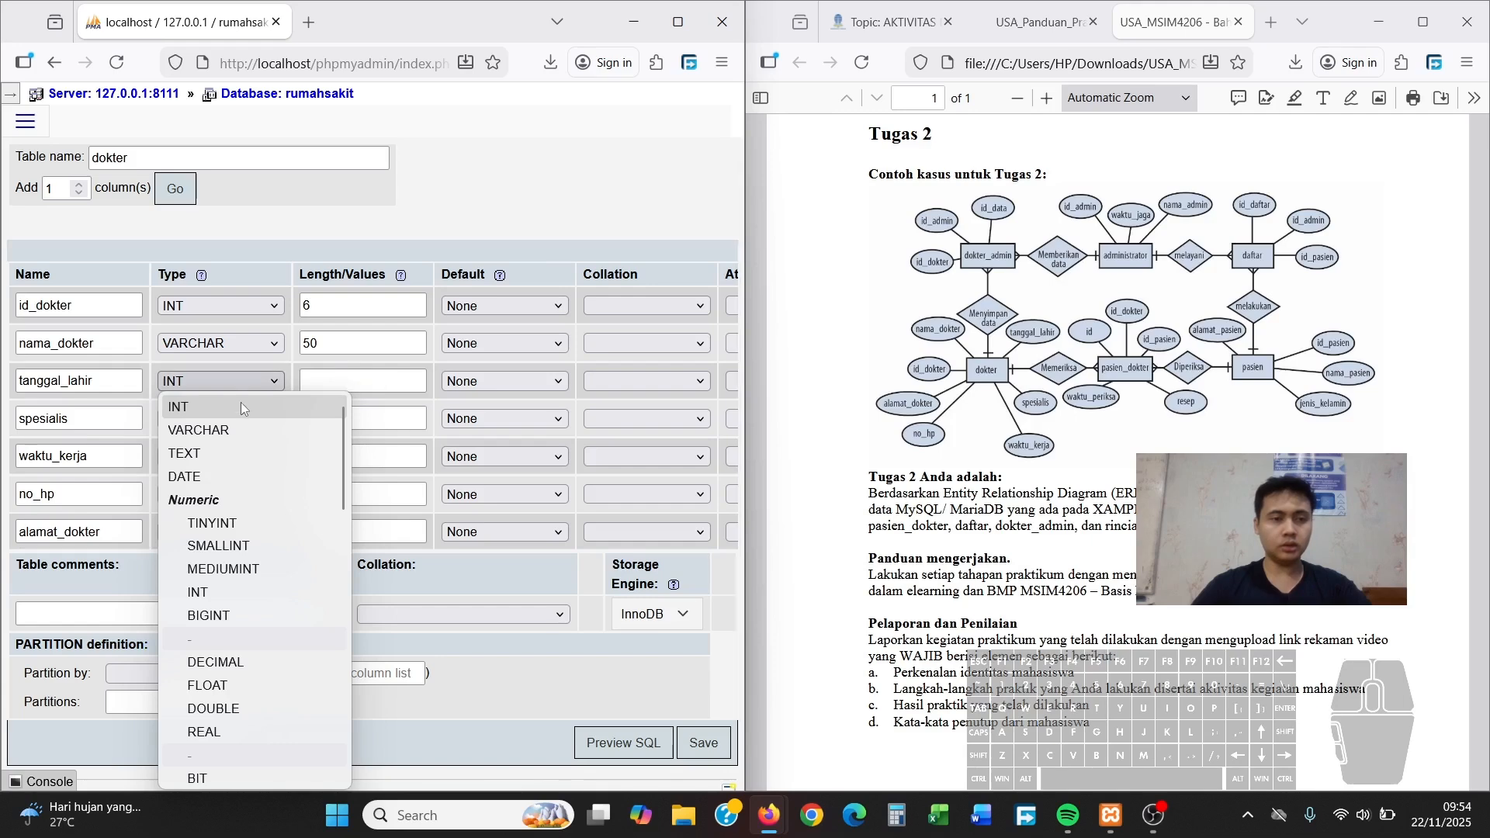
{"action": "left_click", "coordinate": [233, 478]}
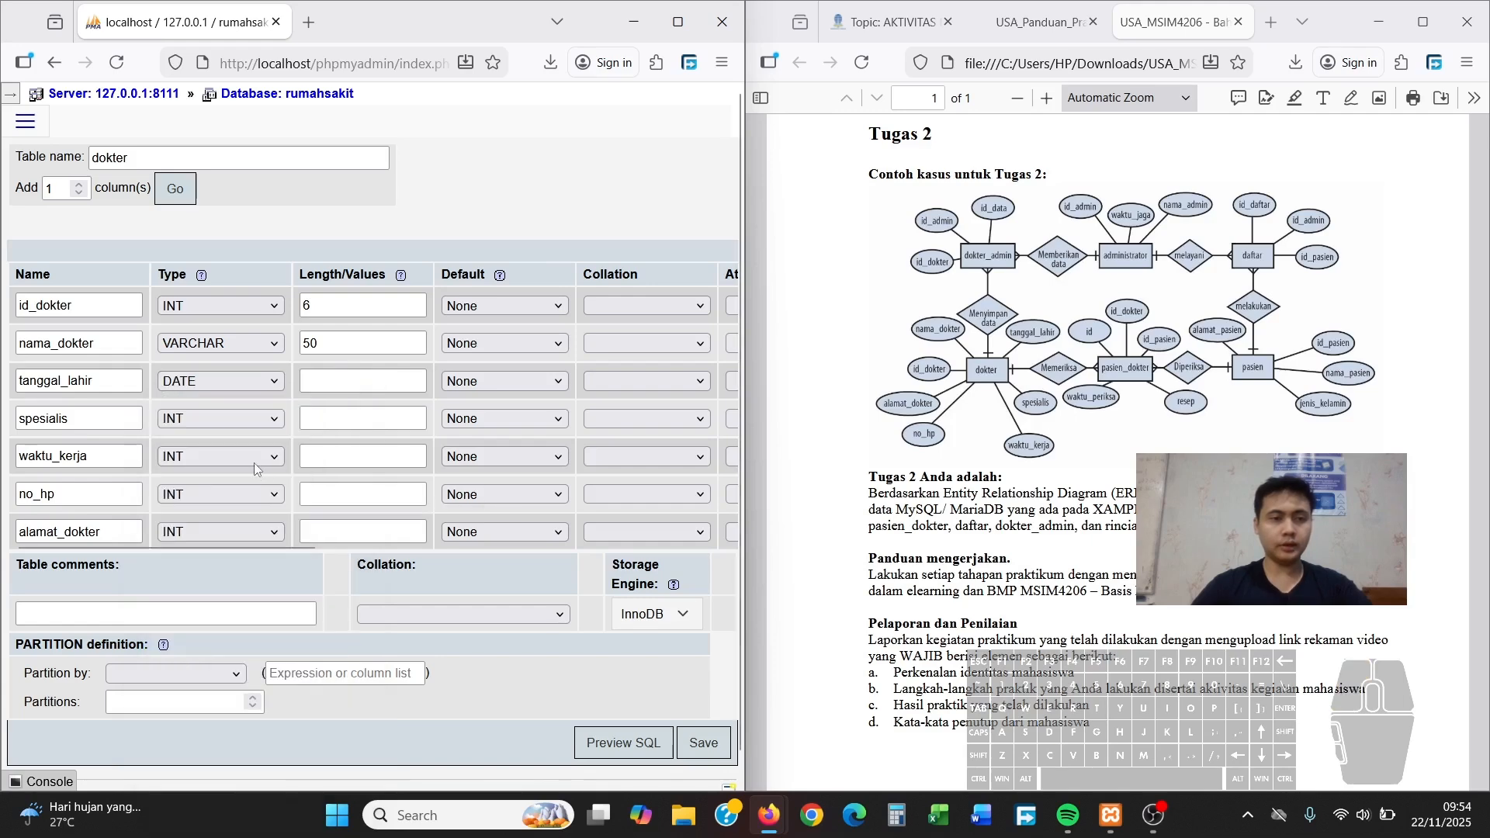
{"action": "left_click", "coordinate": [267, 420]}
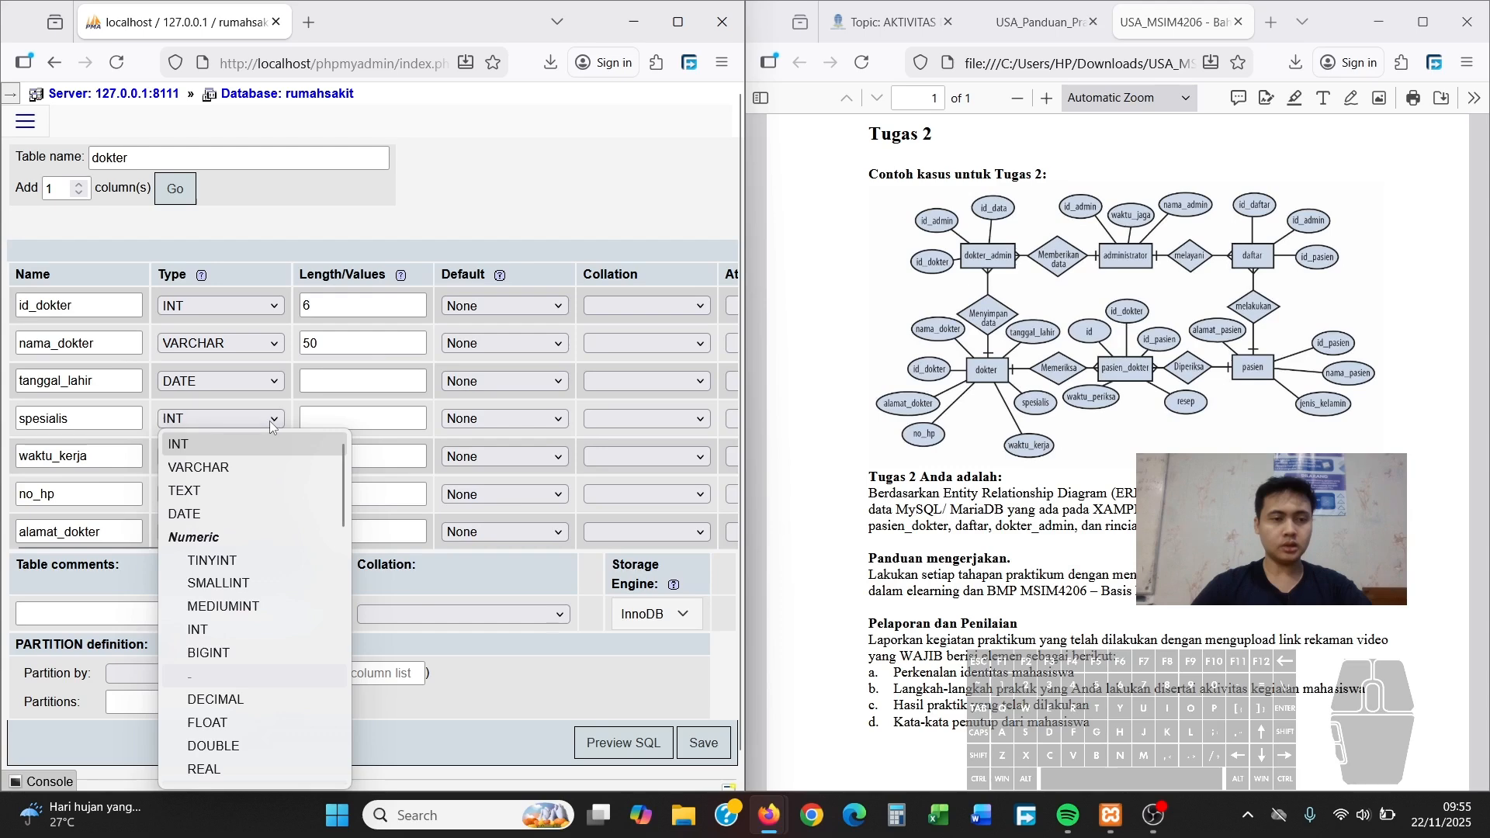
{"action": "left_click", "coordinate": [237, 467]}
{"action": "left_click", "coordinate": [339, 419]}
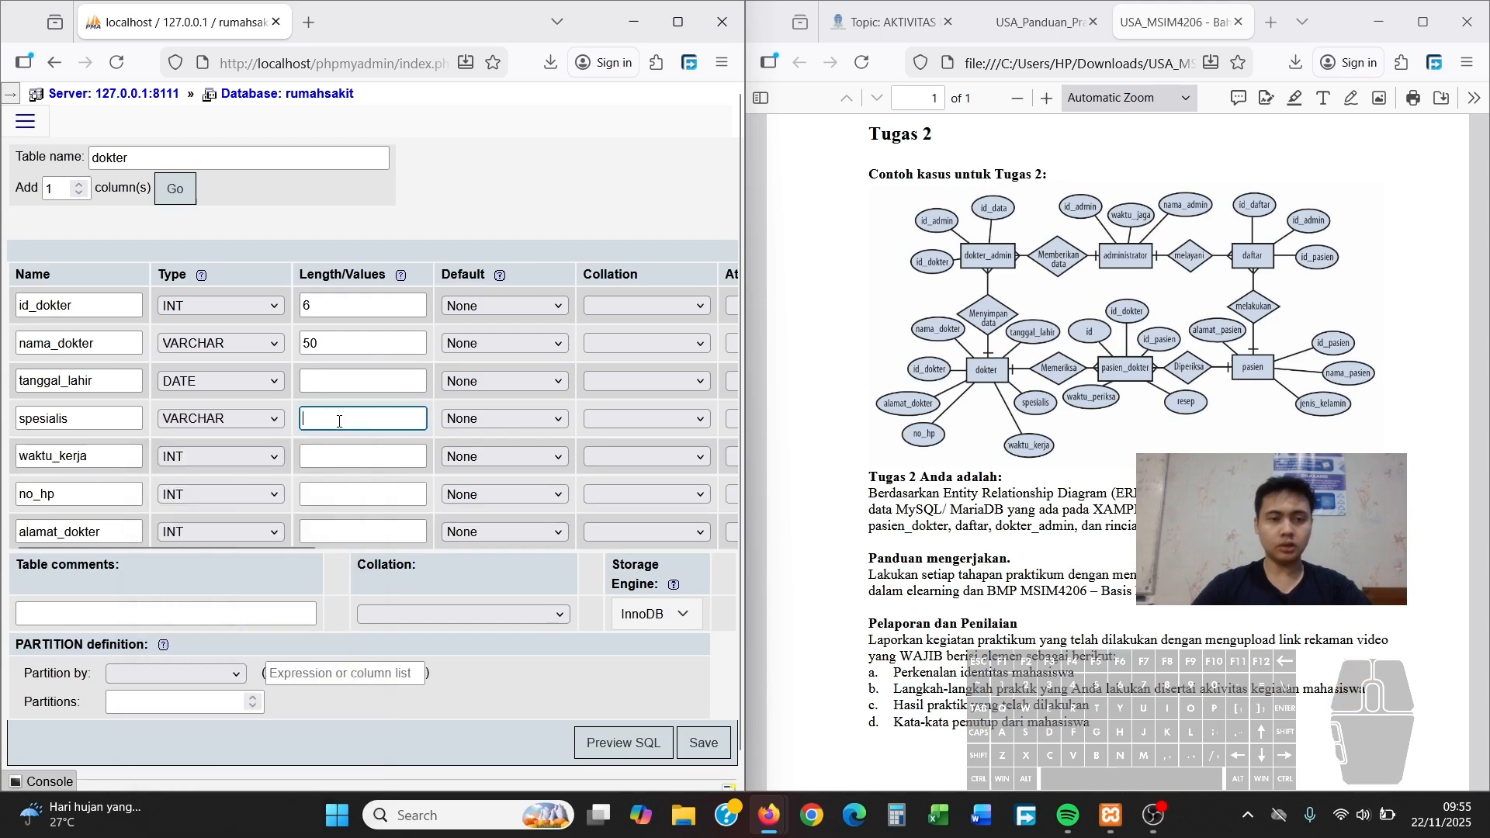
{"action": "type", "text": "50"}
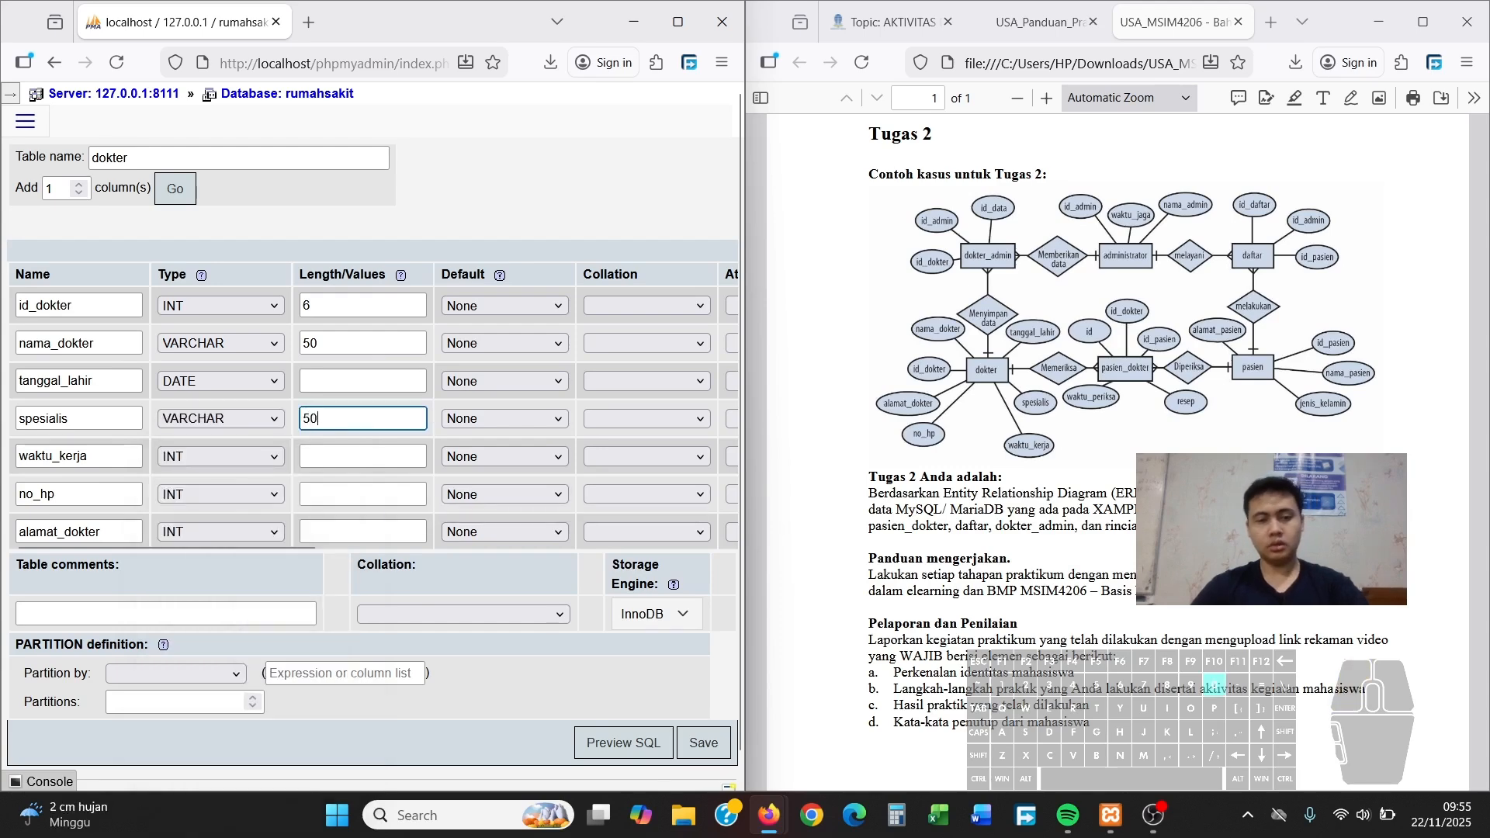
Set waktu_kerja to DATE, no_hp to INT(15) and alamat_dokter to VARCHAR(50)
{"action": "left_click", "coordinate": [254, 456]}
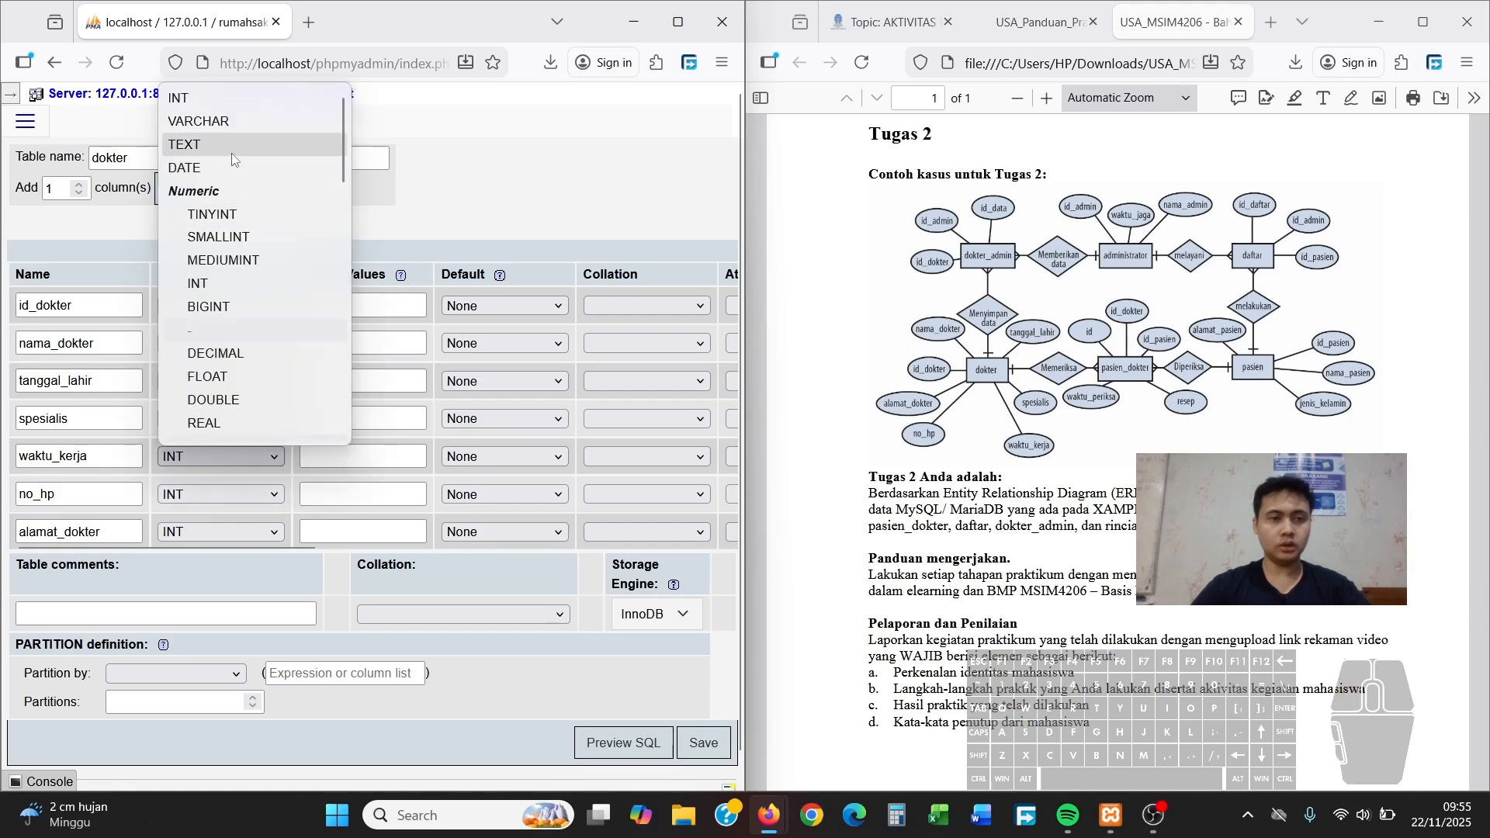
{"action": "left_click", "coordinate": [214, 166]}
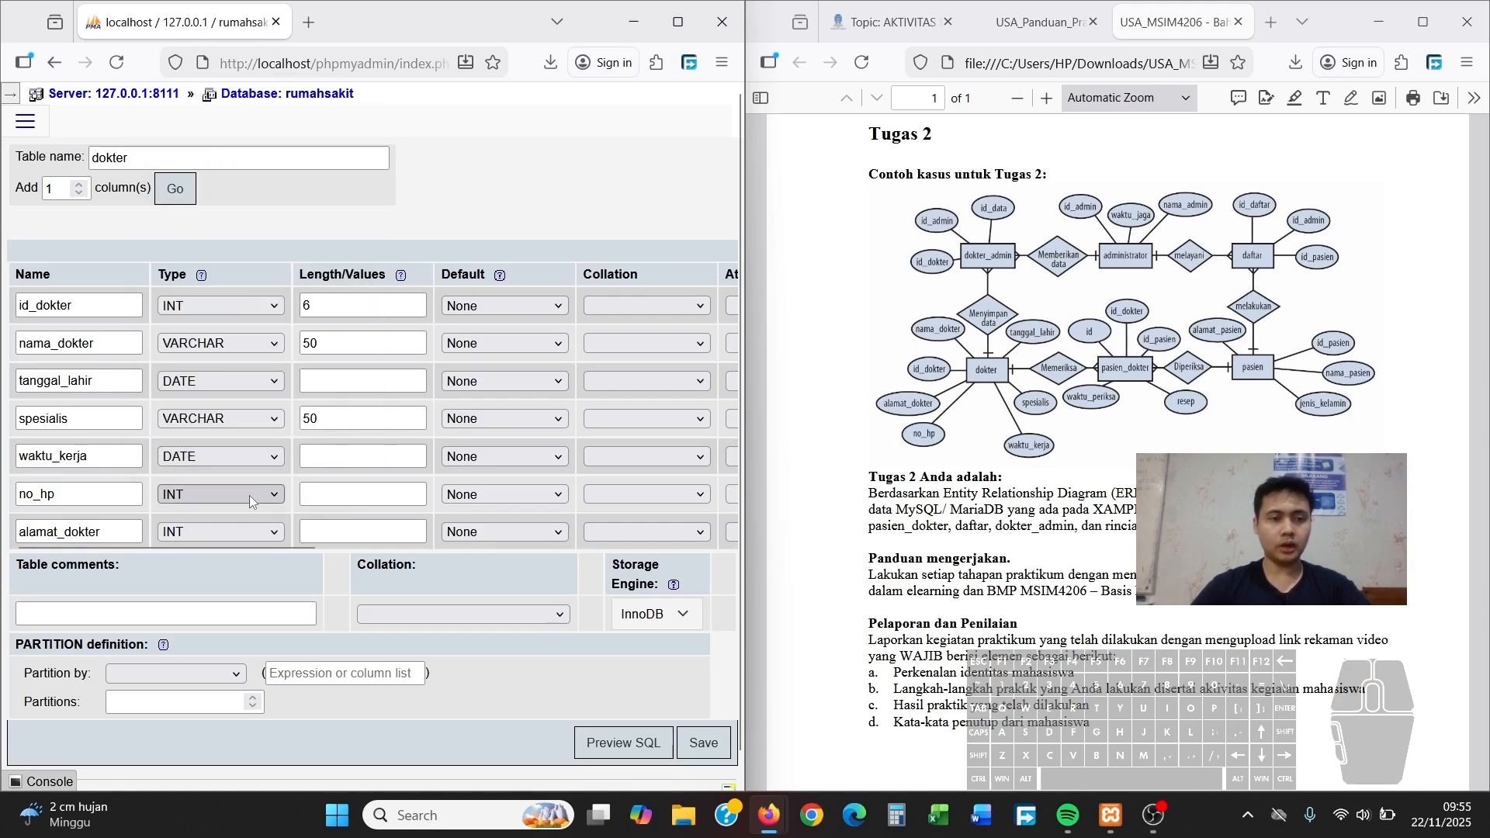
{"action": "left_click", "coordinate": [322, 495]}
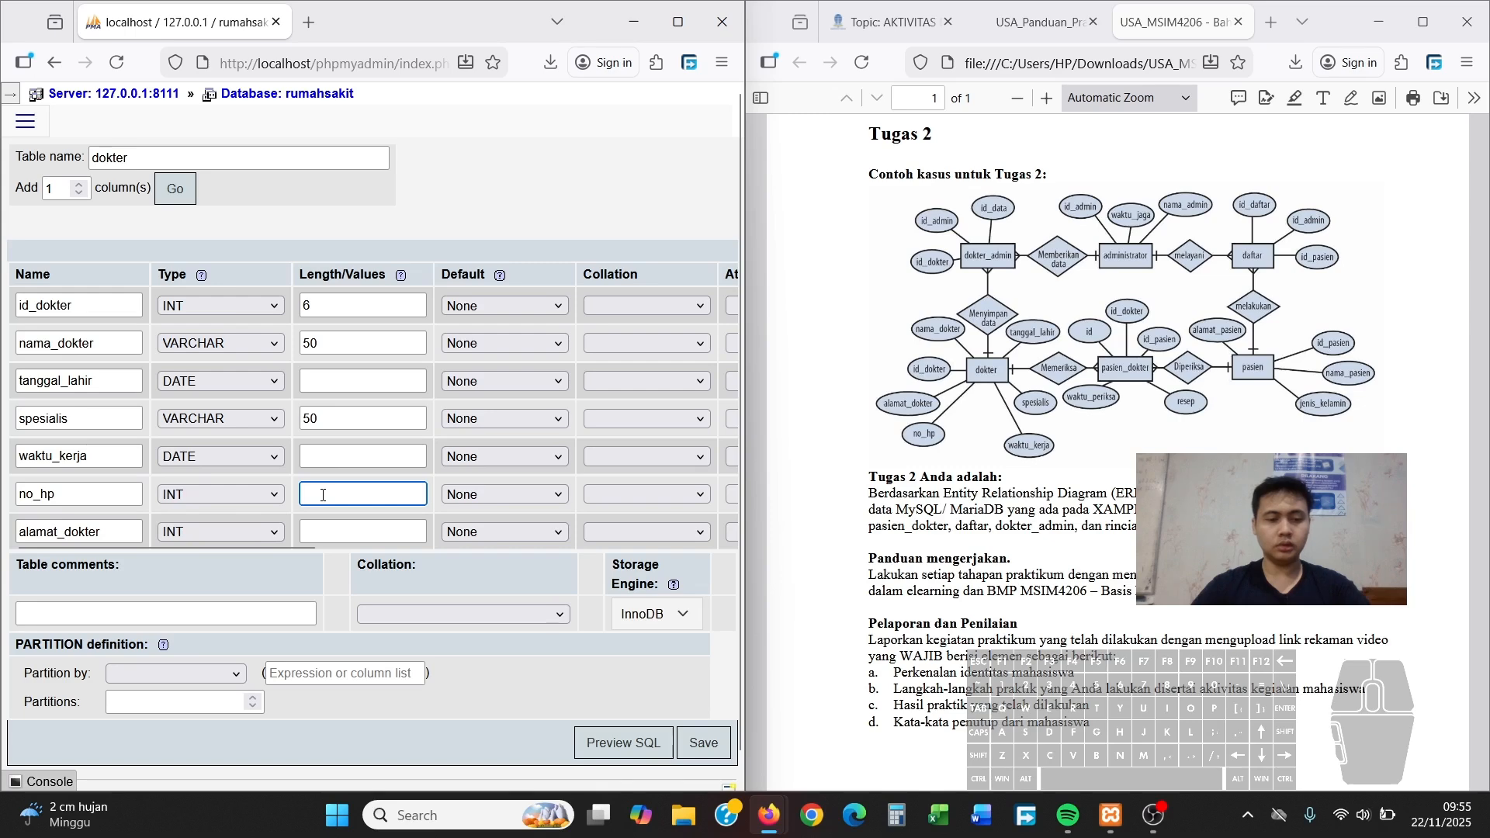
{"action": "type", "text": "15"}
{"action": "left_click", "coordinate": [236, 527]}
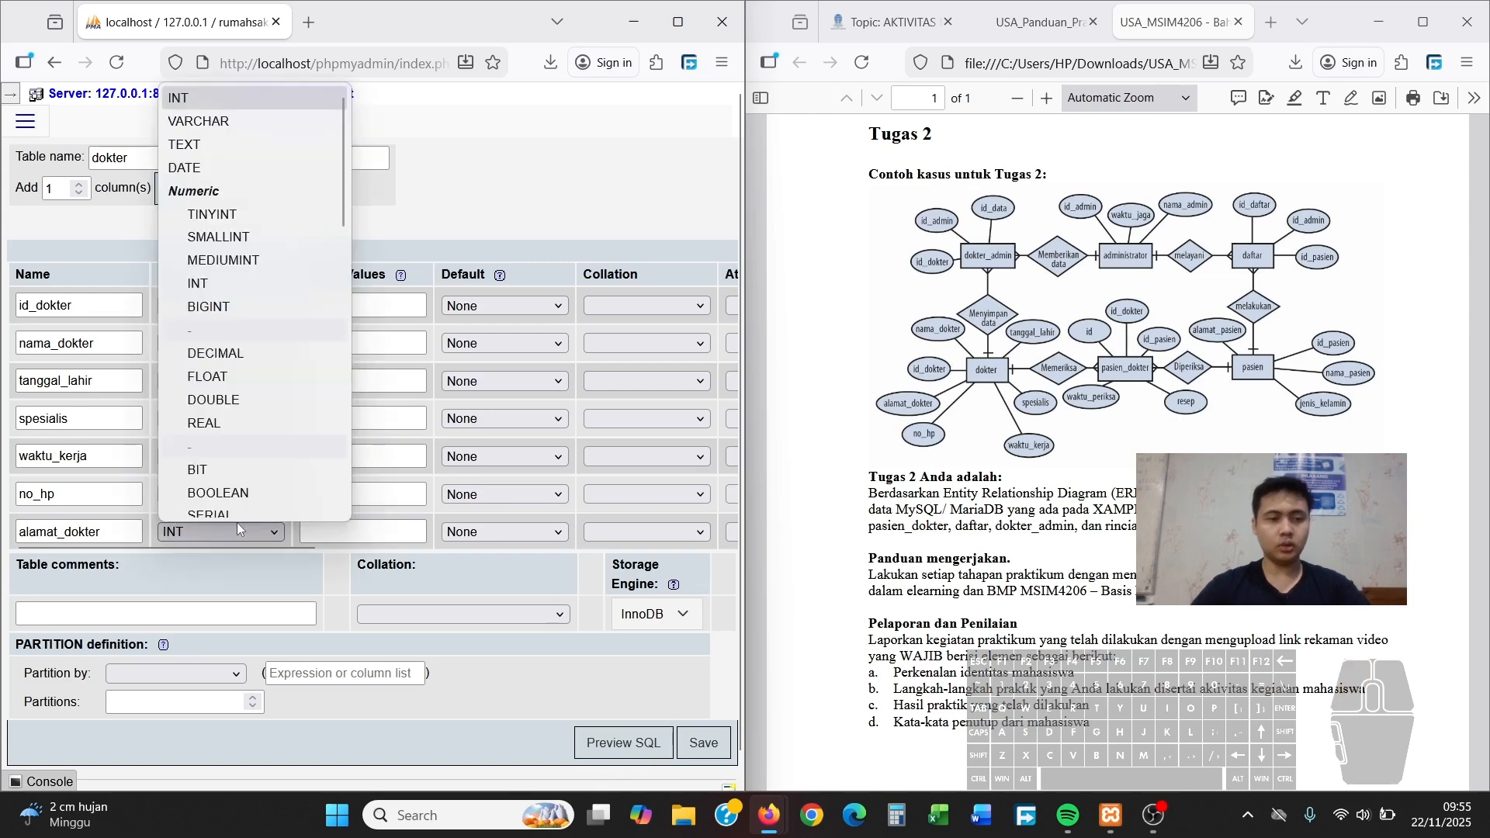
{"action": "left_click", "coordinate": [230, 145]}
{"action": "mouse_move", "coordinate": [11, 547]}
{"action": "left_mouse_down"}
{"action": "mouse_move", "coordinate": [390, 553]}
{"action": "mouse_move", "coordinate": [198, 570]}
{"action": "mouse_move", "coordinate": [16, 550]}
{"action": "left_mouse_up"}
{"action": "left_click", "coordinate": [338, 524]}
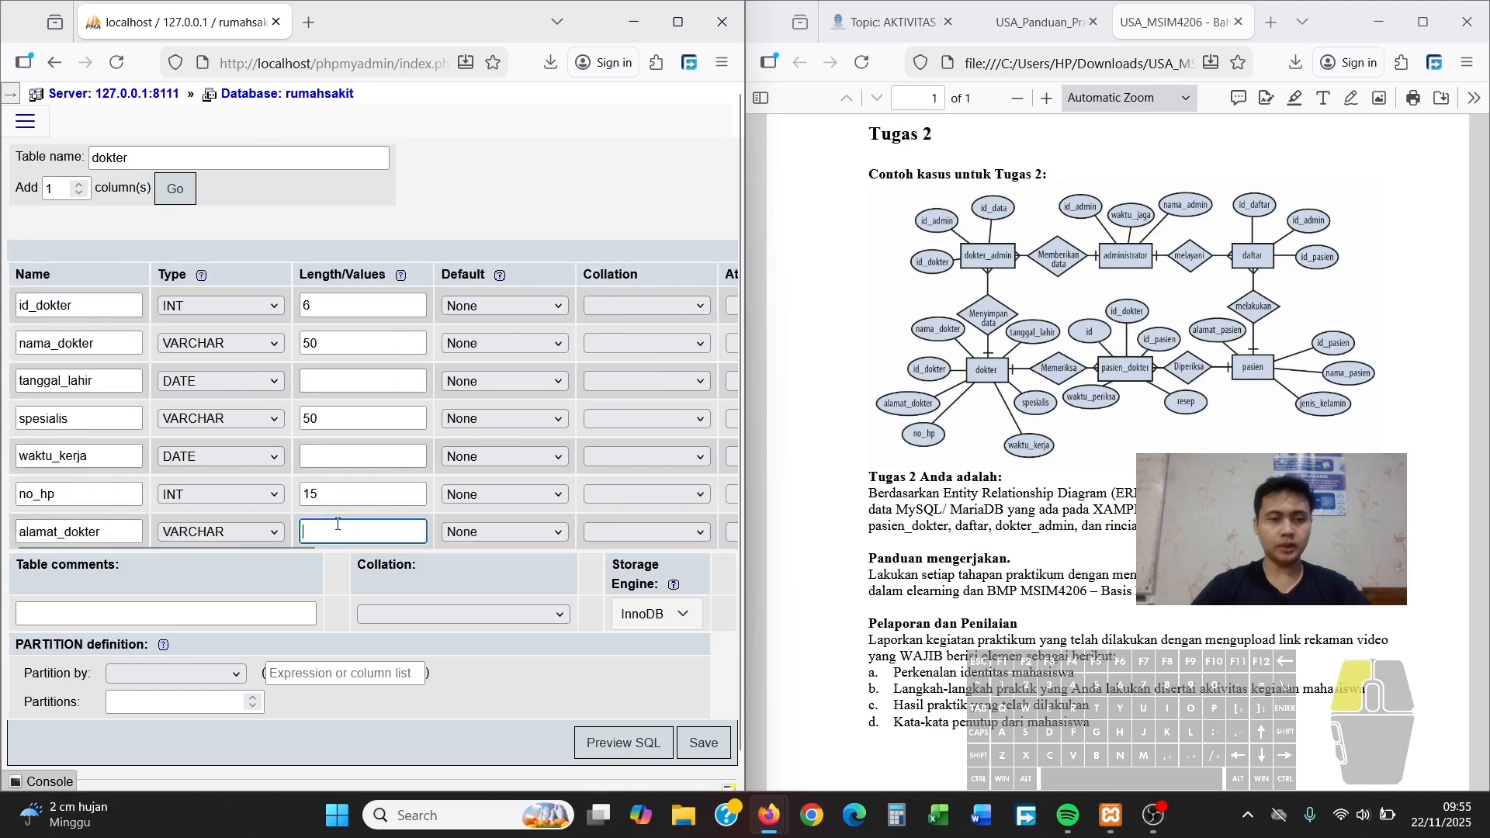
{"action": "type", "text": "50"}
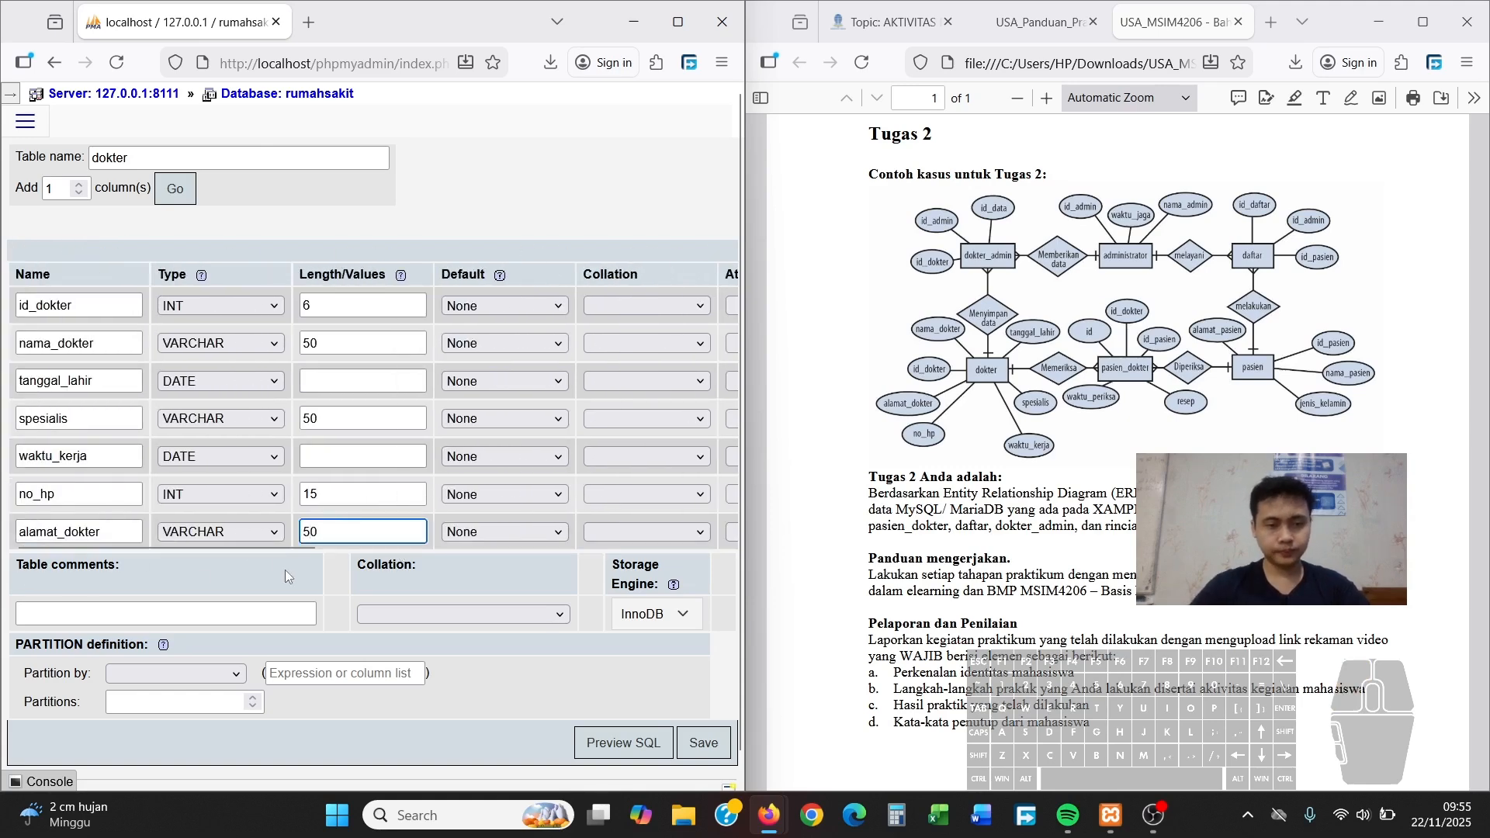
{"action": "left_click_drag", "start_coordinate": [292, 547], "coordinate": [640, 568]}
Make id_dokter the PRIMARY key and save the dokter table
{"action": "left_click", "coordinate": [304, 305]}
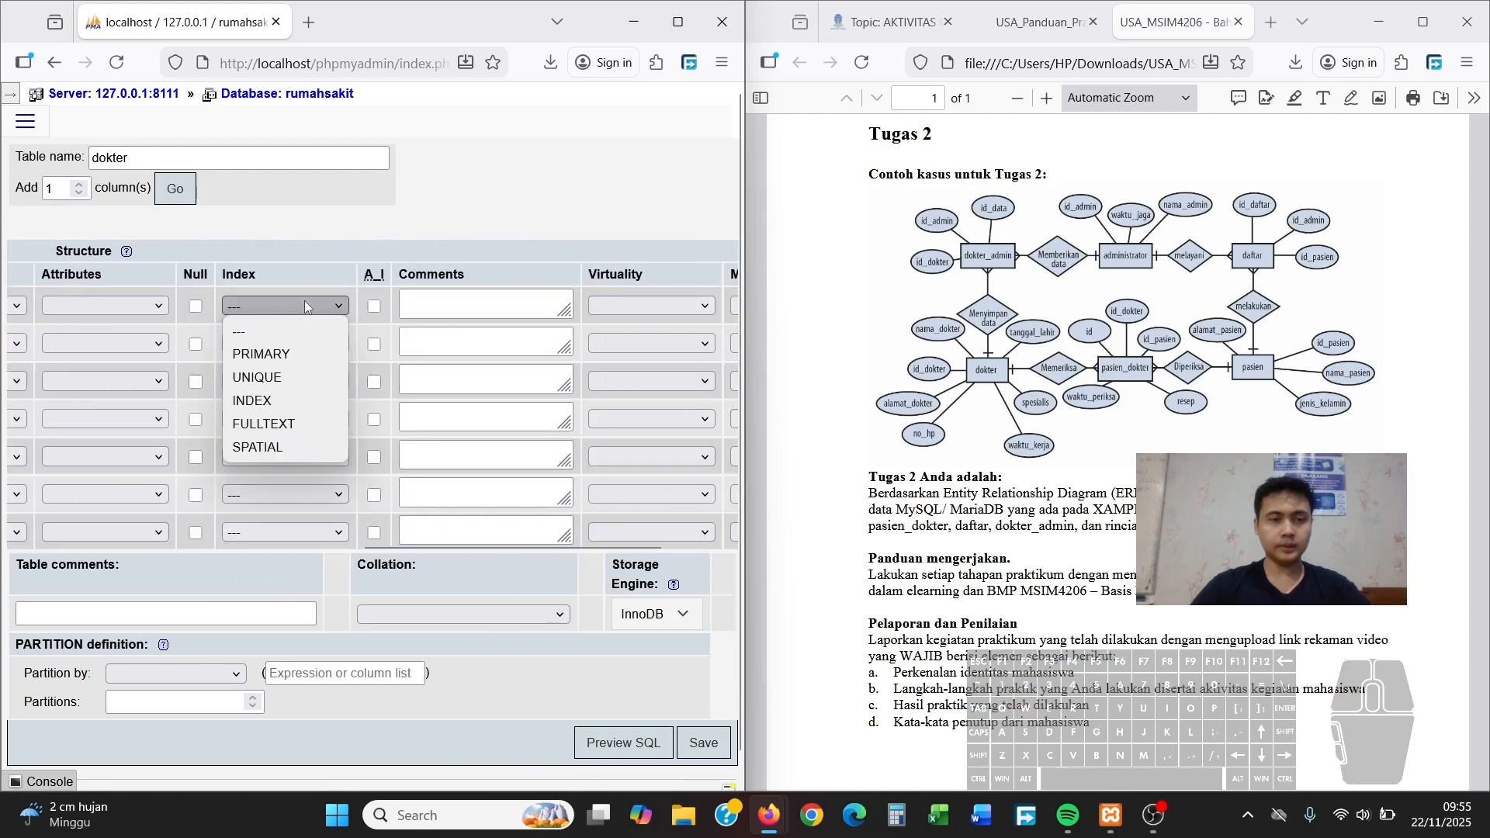
{"action": "left_click", "coordinate": [270, 355]}
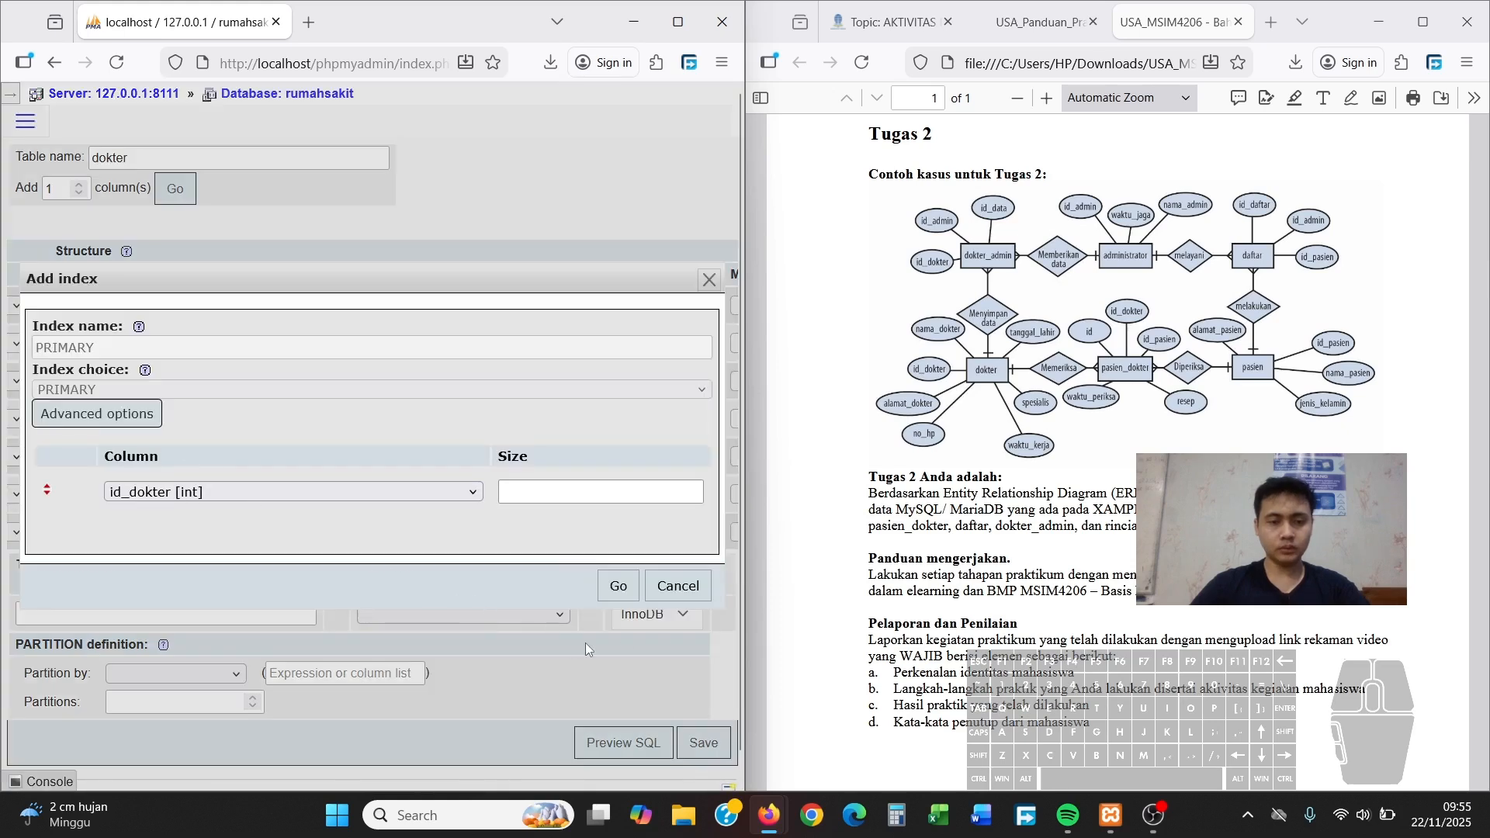
{"action": "left_click", "coordinate": [618, 589]}
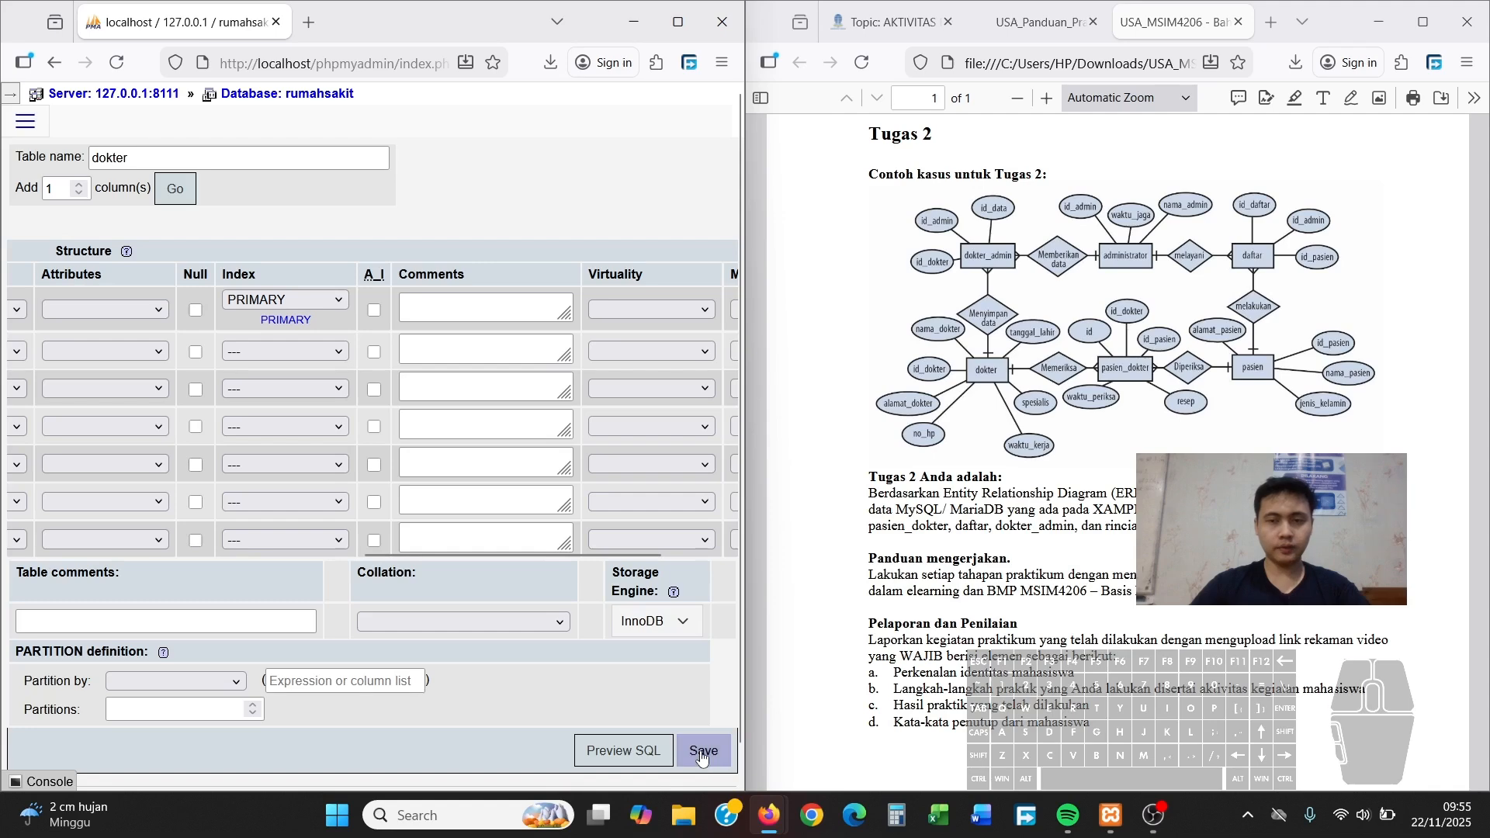
{"action": "left_click", "coordinate": [702, 751]}
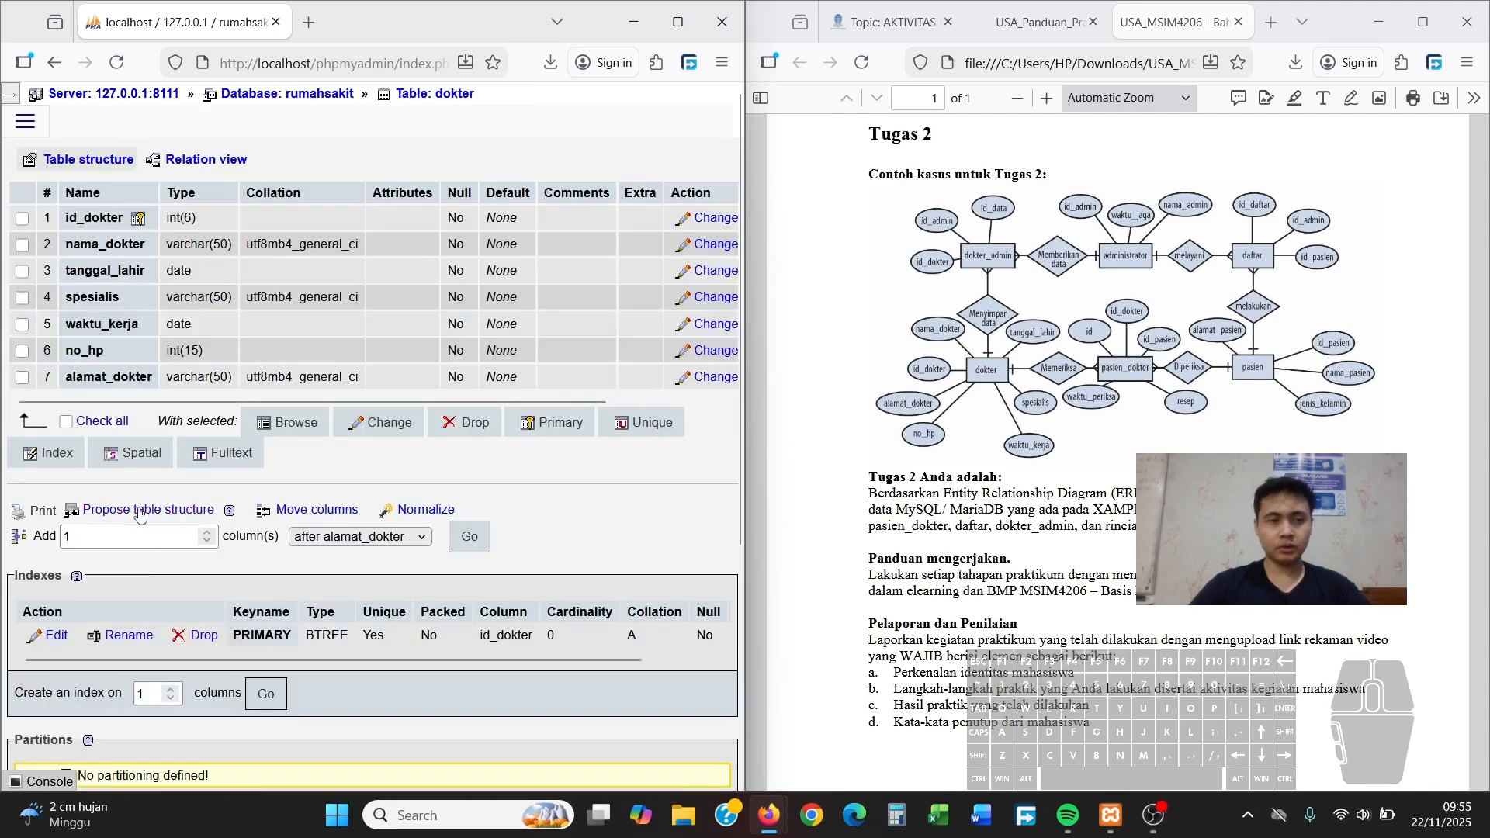
Return to the rumahsakit database's table list
{"action": "scroll", "coordinate": [186, 659], "scroll_direction": "down", "scroll_amount": 2}
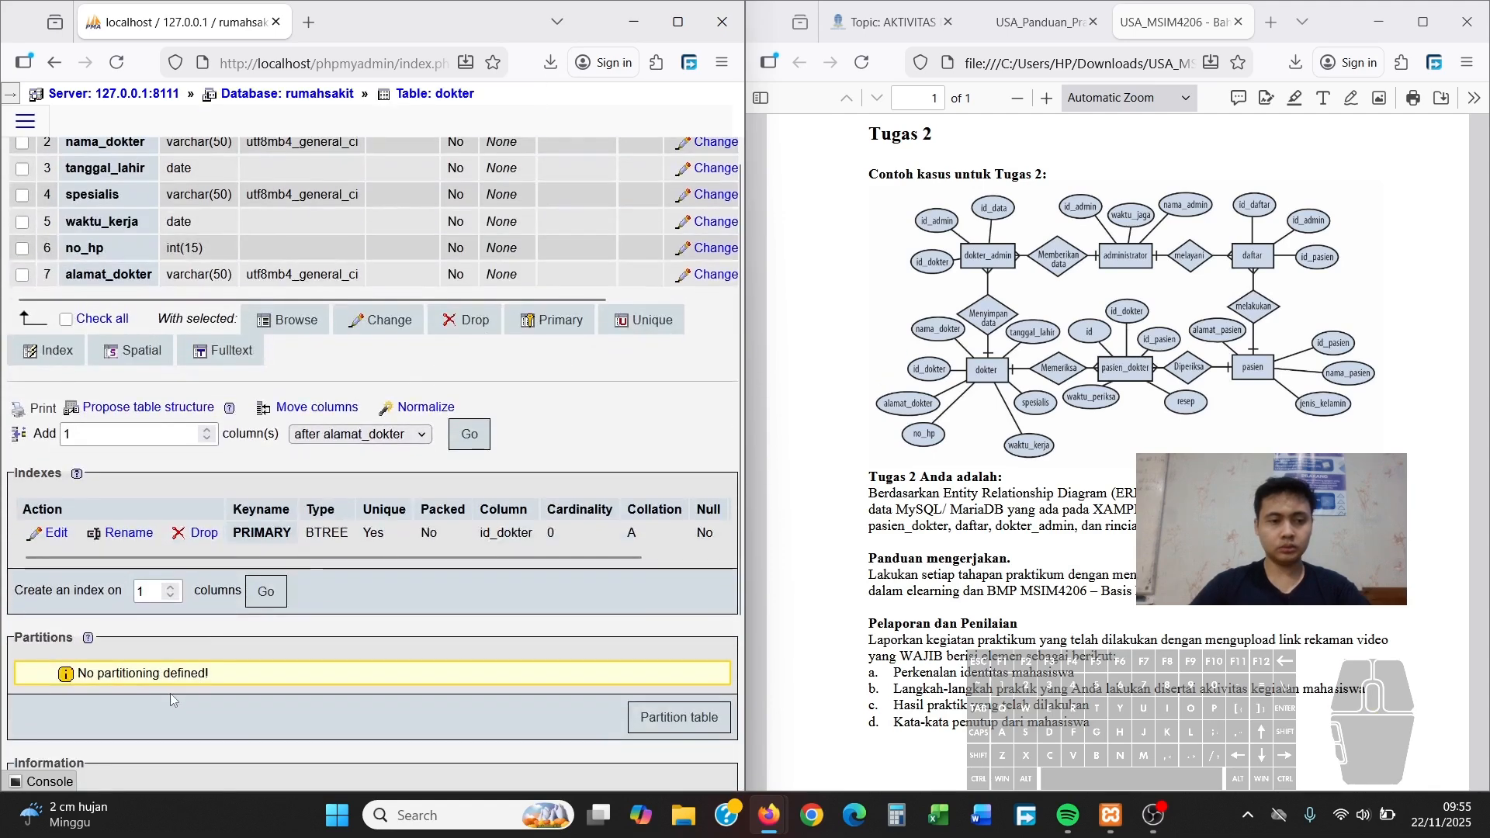
{"action": "scroll", "coordinate": [179, 640], "scroll_direction": "up", "scroll_amount": 2}
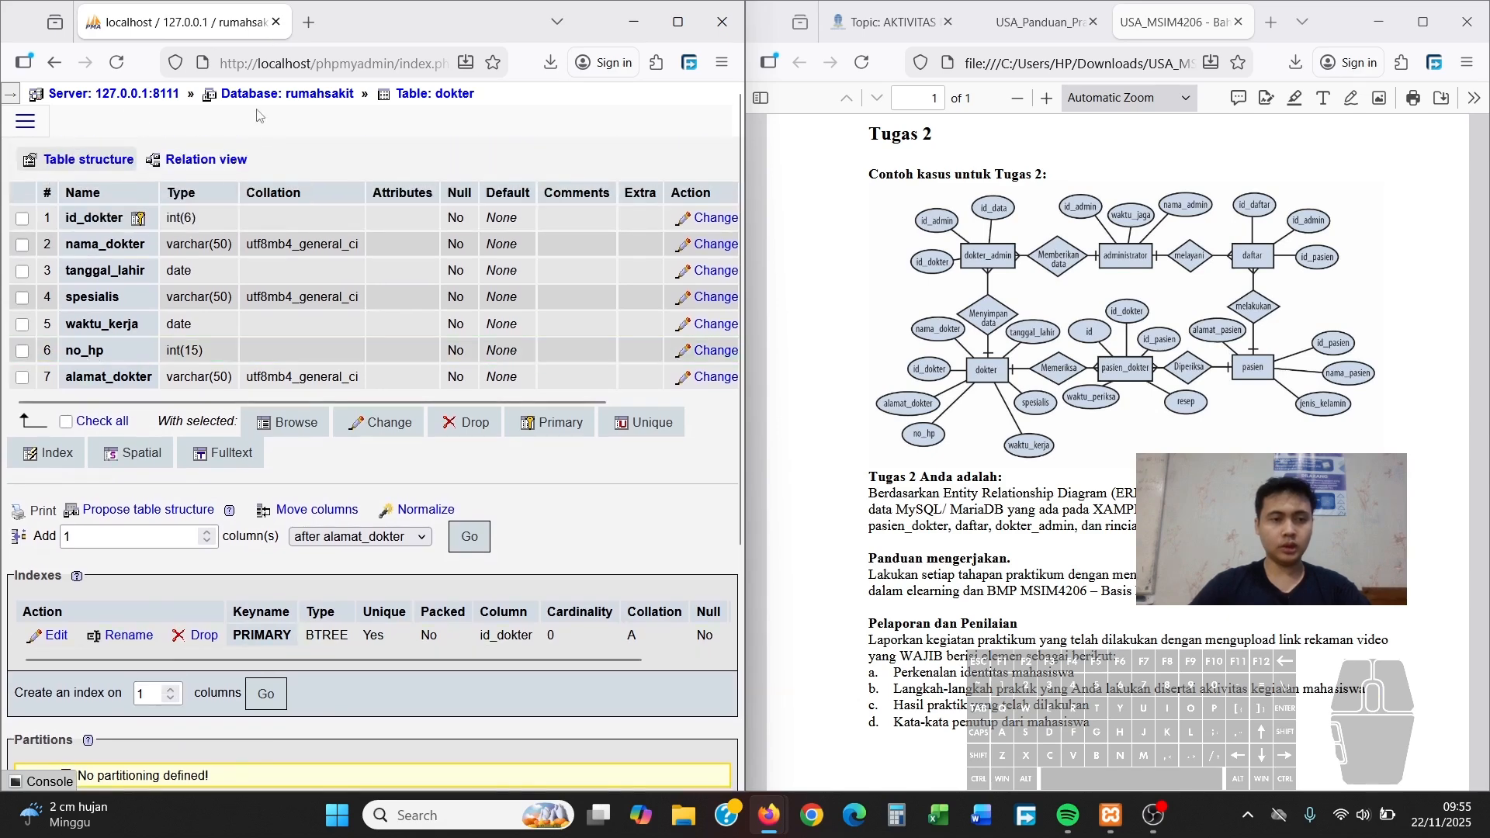
{"action": "left_click", "coordinate": [289, 103]}
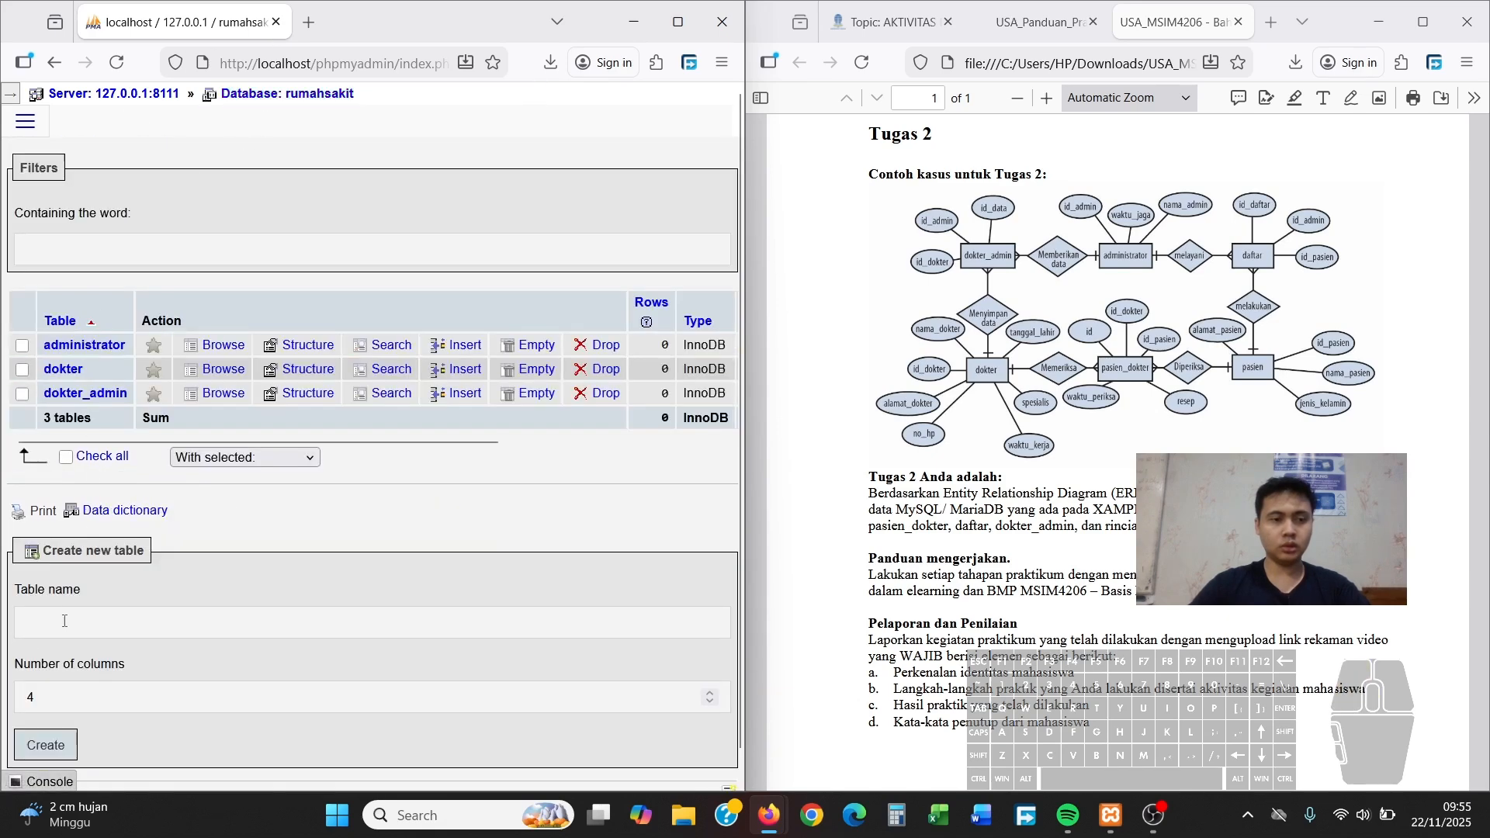
Start a new table named pasien_dokter with 5 columns
{"action": "left_click", "coordinate": [62, 626]}
{"action": "type", "text": "pasien_dokter"}
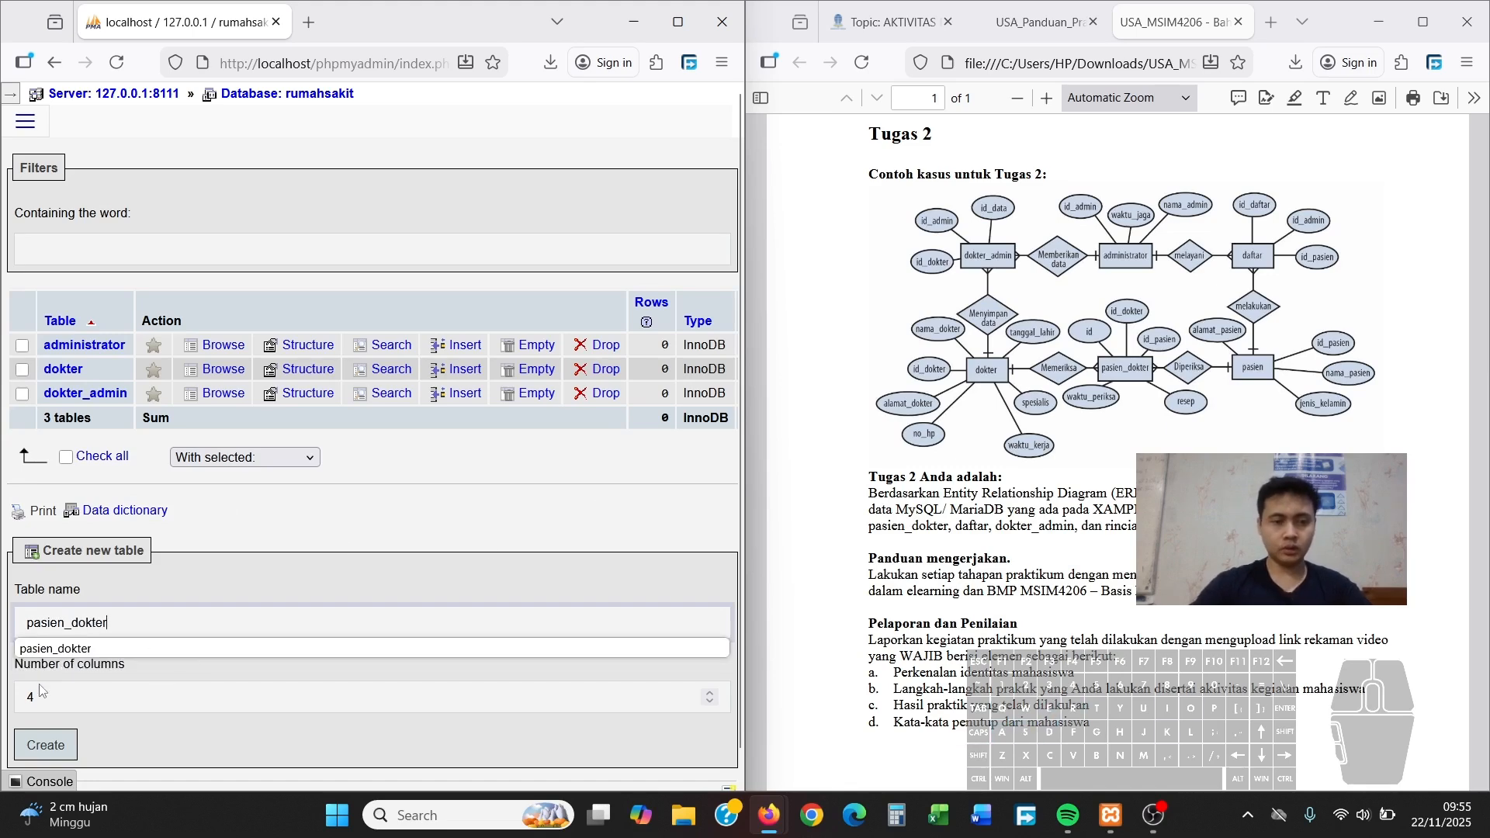
{"action": "key", "text": "Tab"}
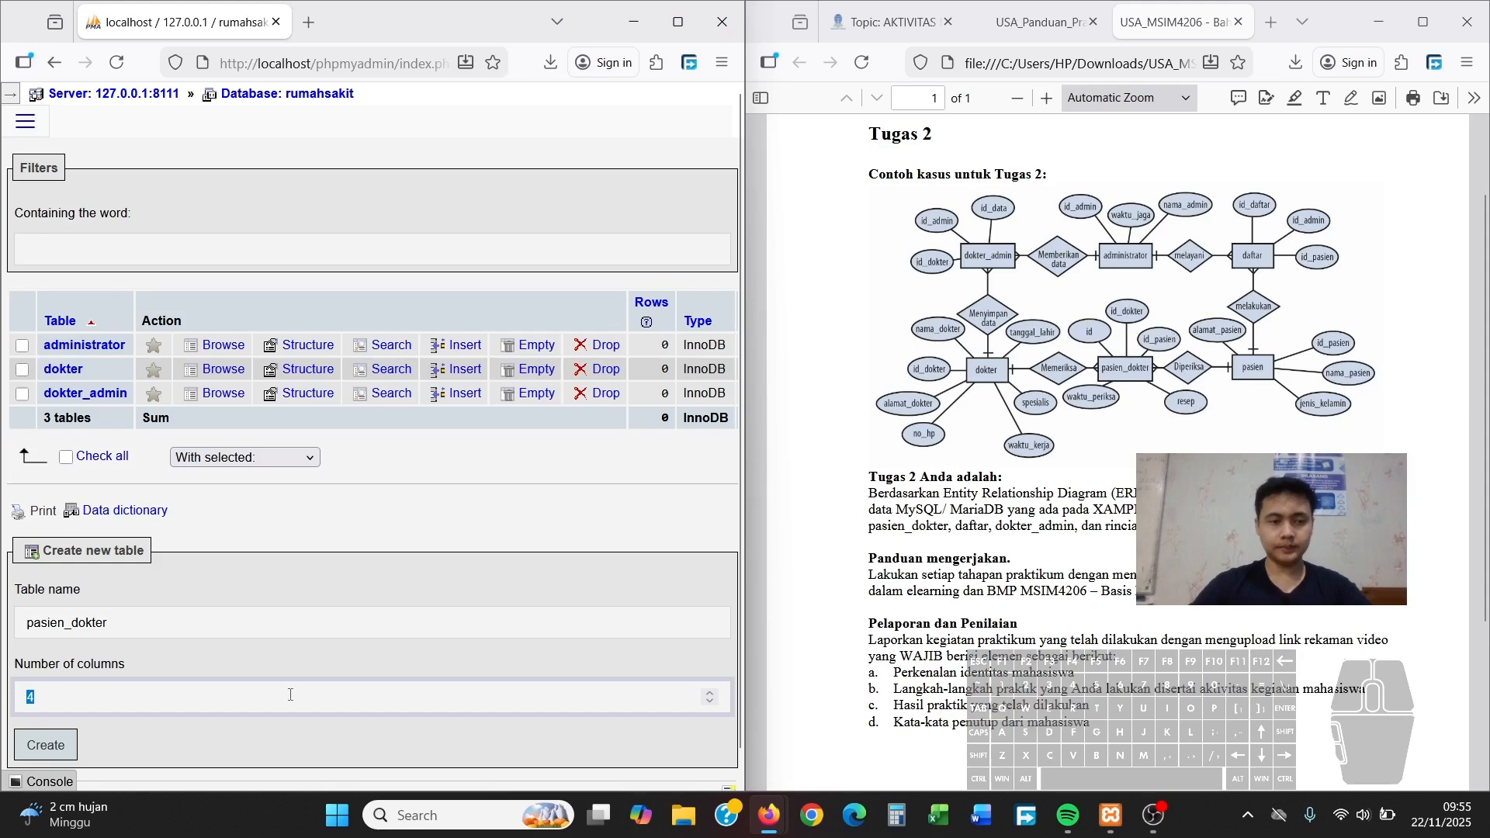
{"action": "type", "text": "5"}
{"action": "left_click", "coordinate": [53, 745]}
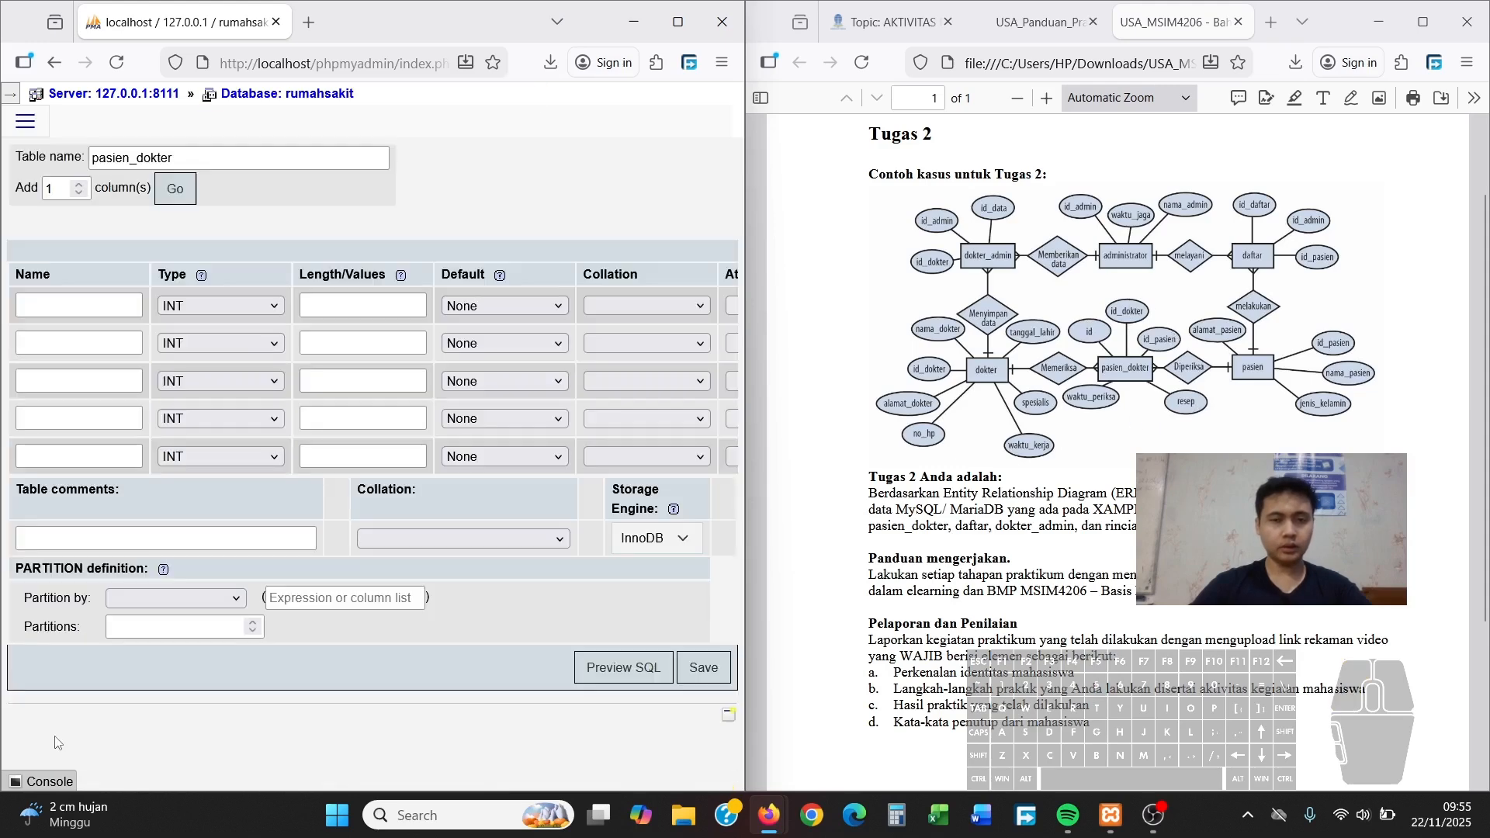
Name the columns id, id_dokter, id_pasien, resep and waktu_periksa
{"action": "left_click", "coordinate": [92, 306]}
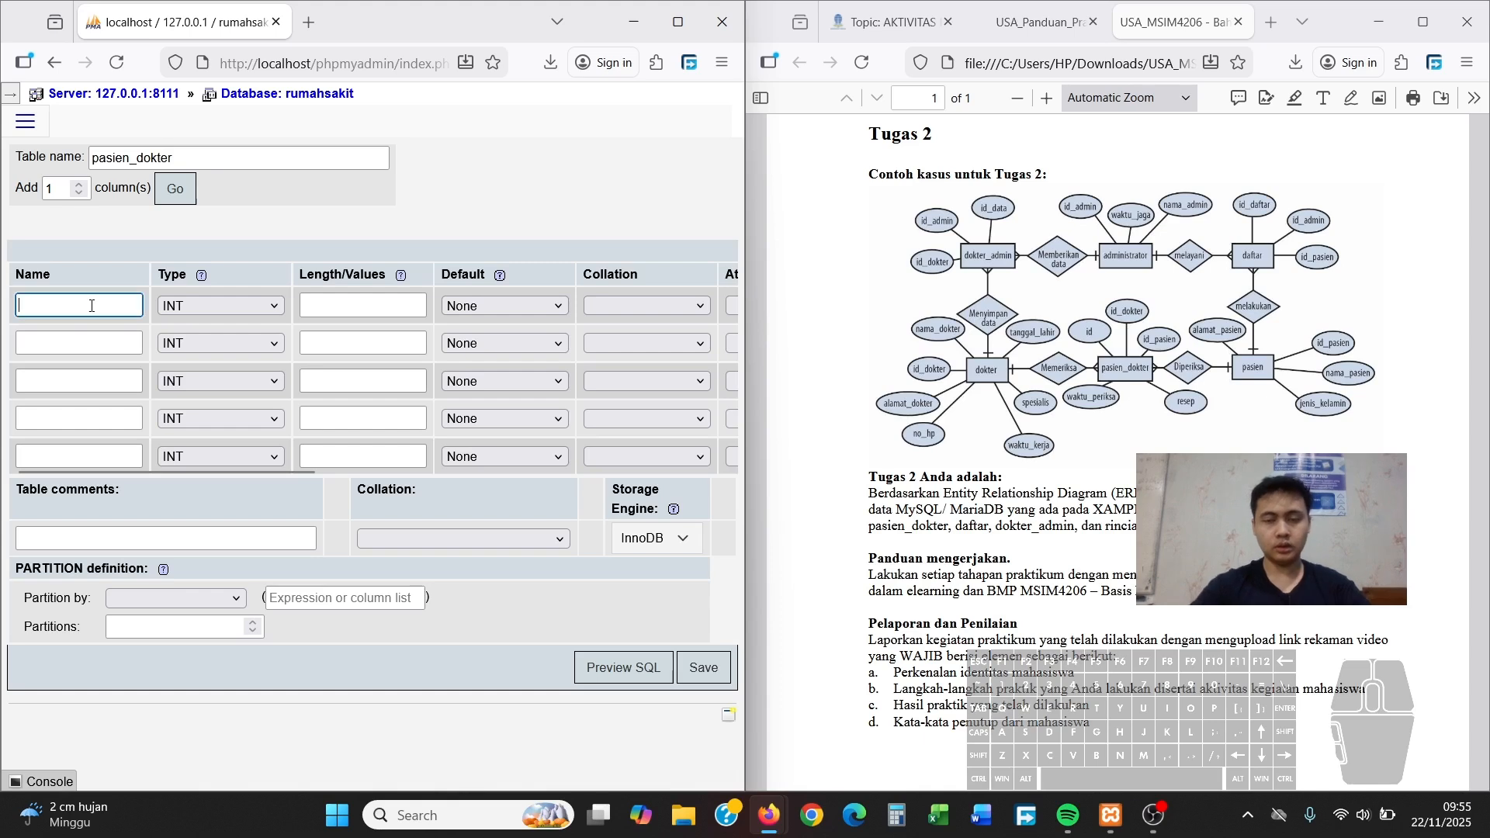
{"action": "type", "text": "id"}
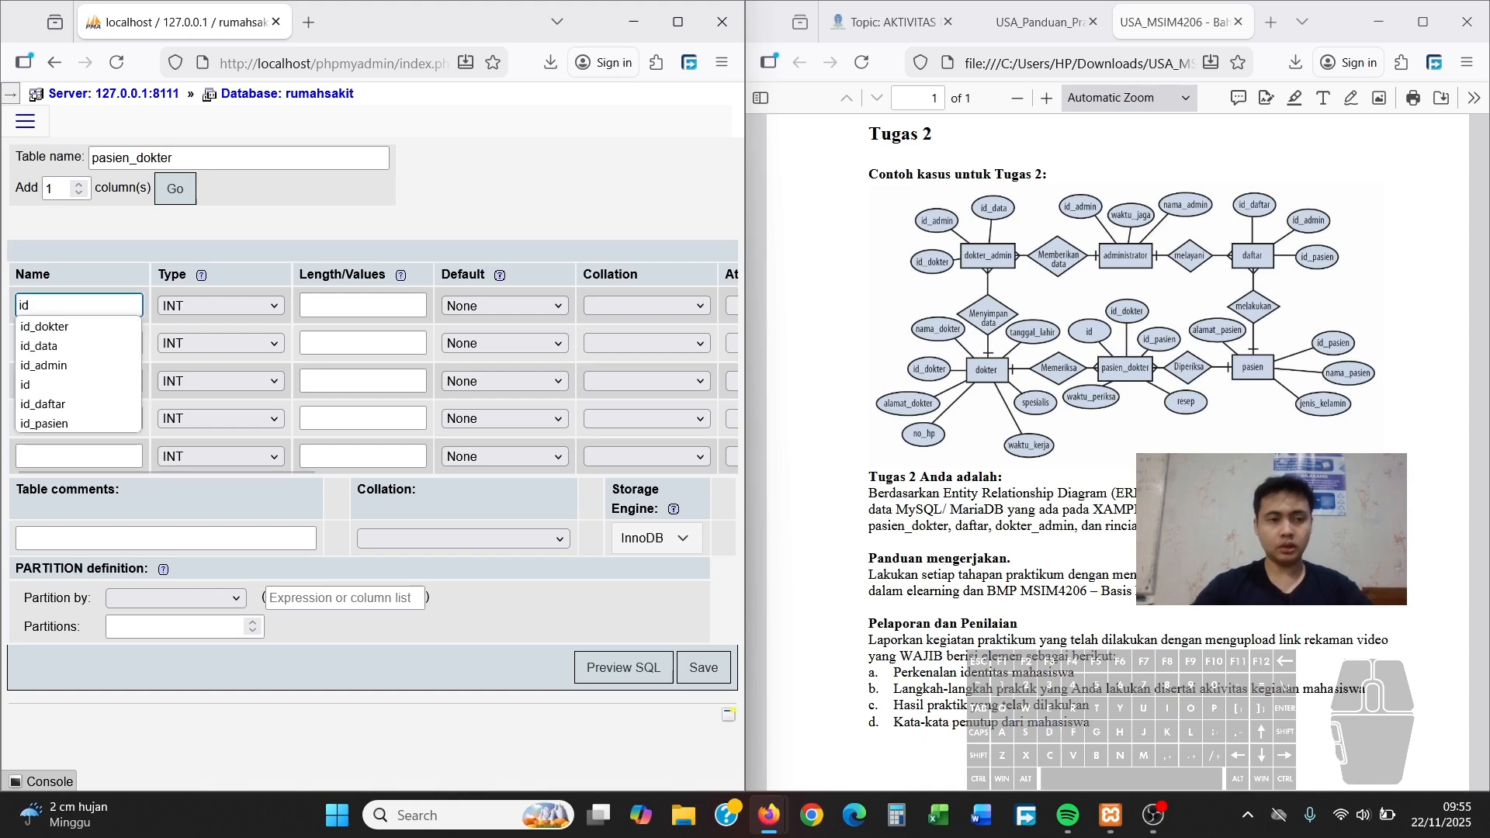
{"action": "left_click", "coordinate": [69, 379]}
{"action": "left_click", "coordinate": [80, 342]}
{"action": "type", "text": "i"}
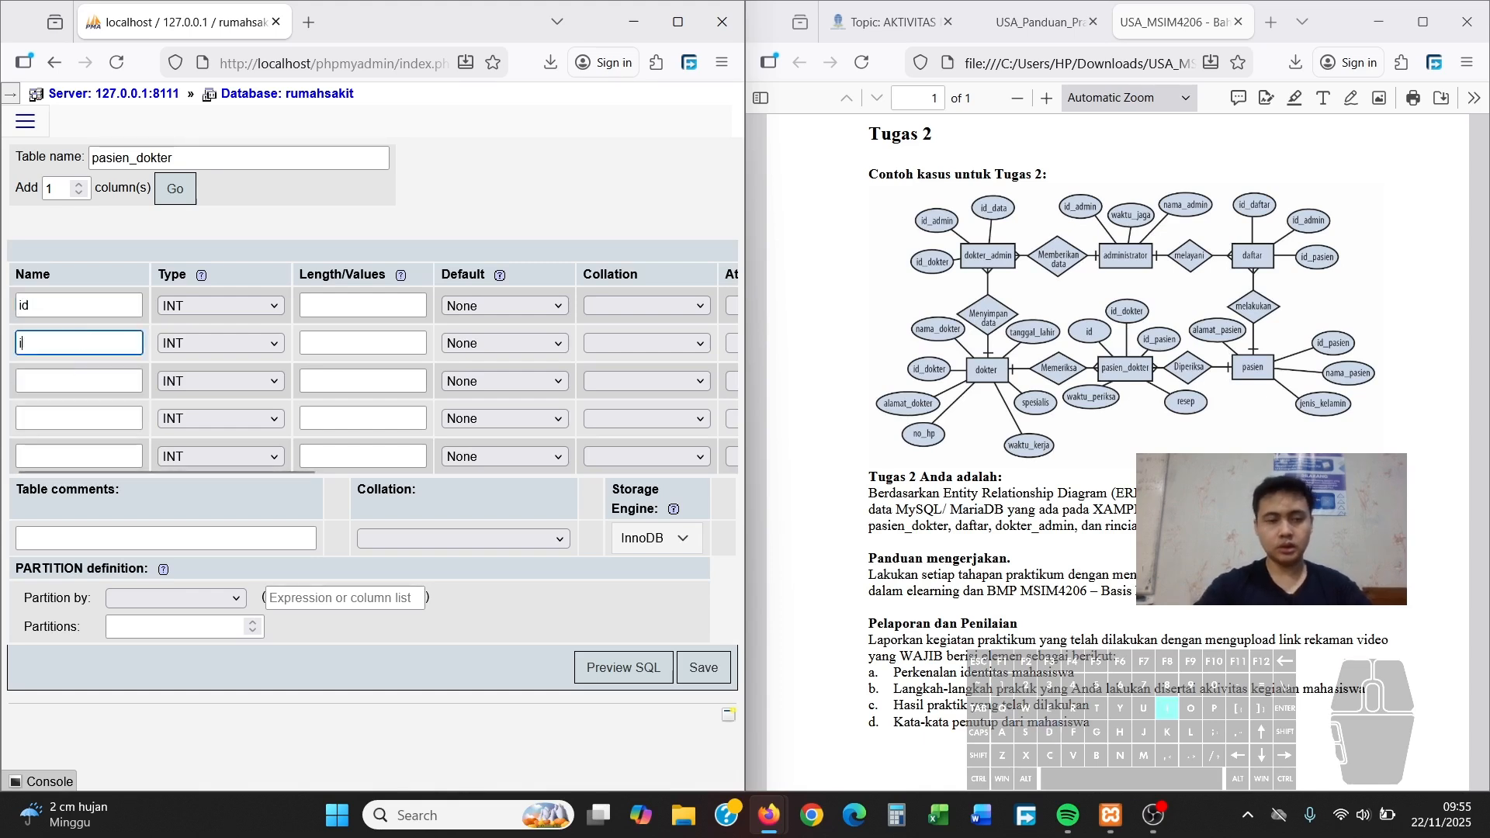
{"action": "type", "text": "d_dokter"}
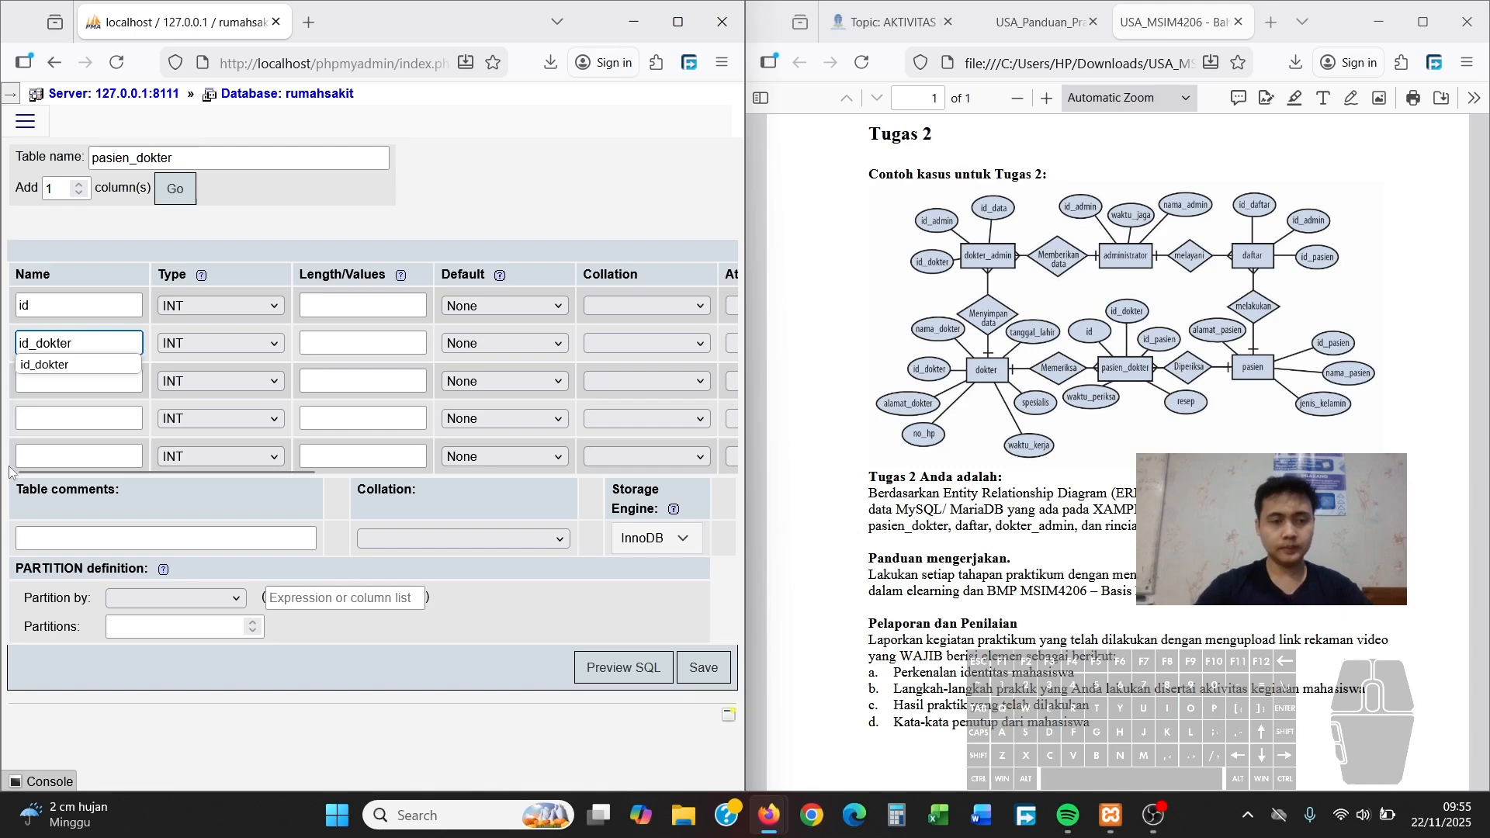
{"action": "left_click", "coordinate": [112, 380]}
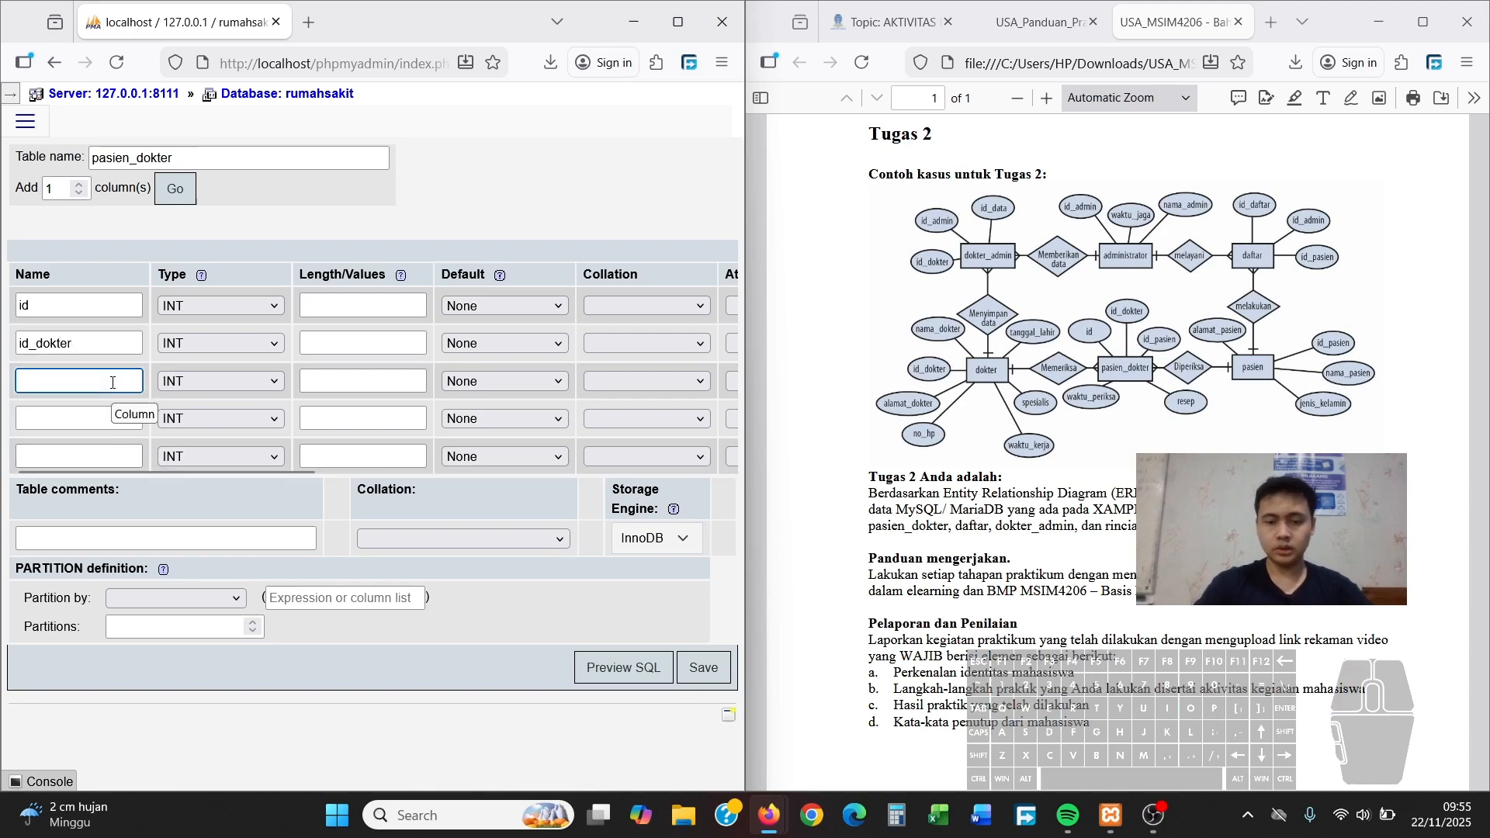
{"action": "type", "text": "id_pa"}
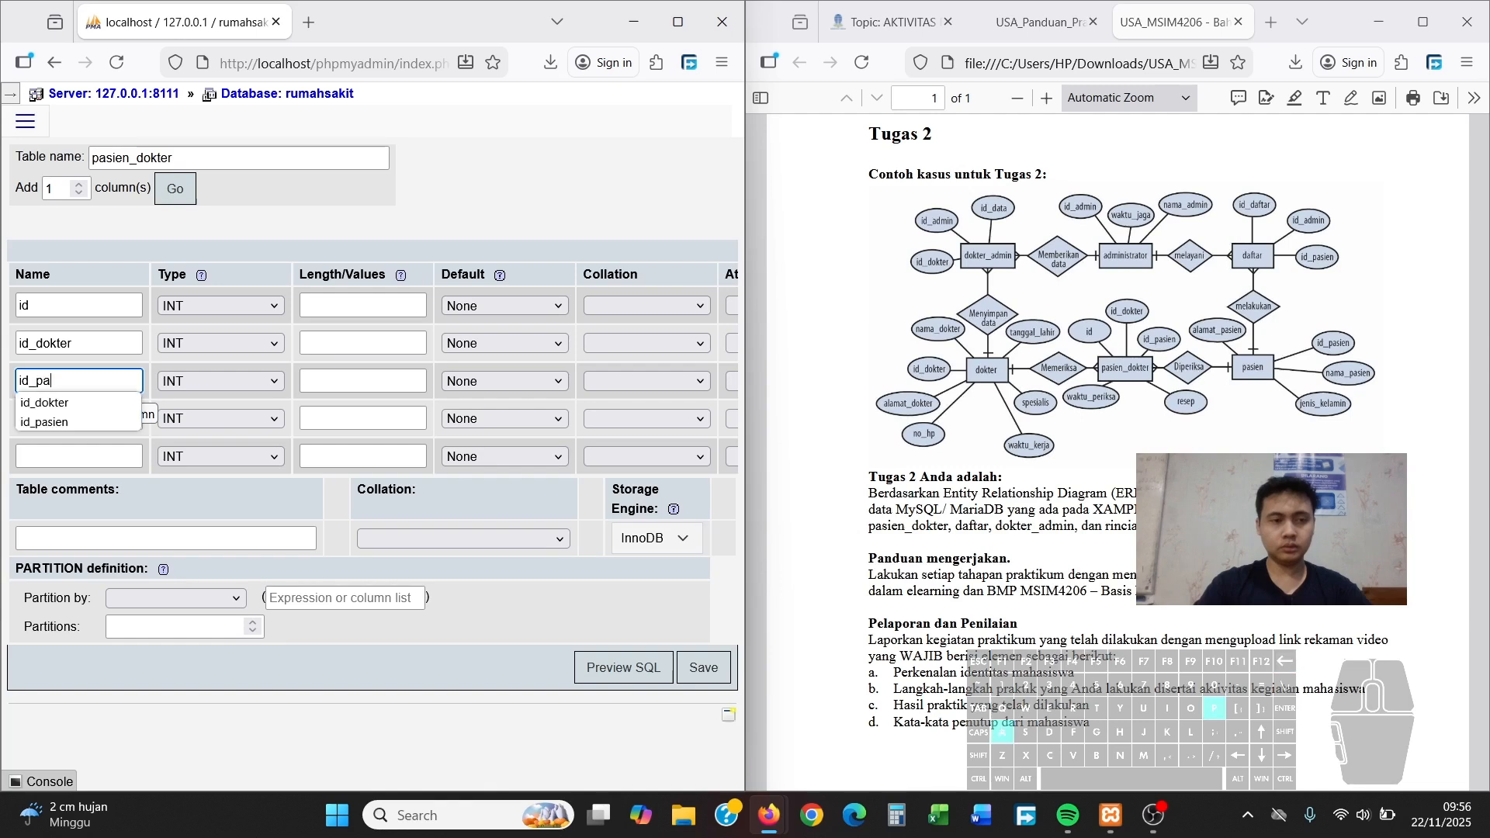
{"action": "type", "text": "sien"}
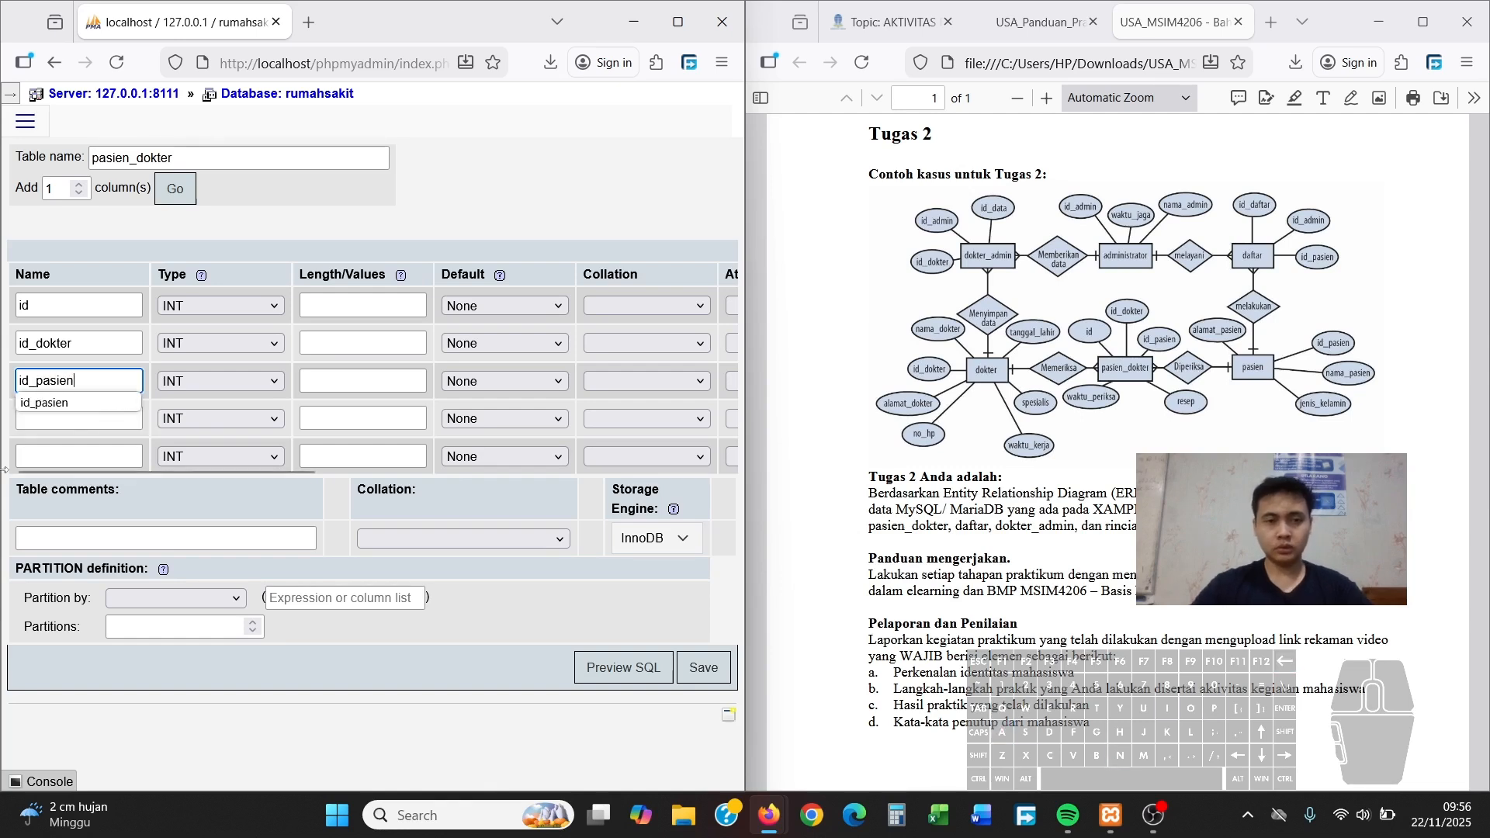
{"action": "left_click", "coordinate": [73, 422]}
{"action": "type", "text": "resep"}
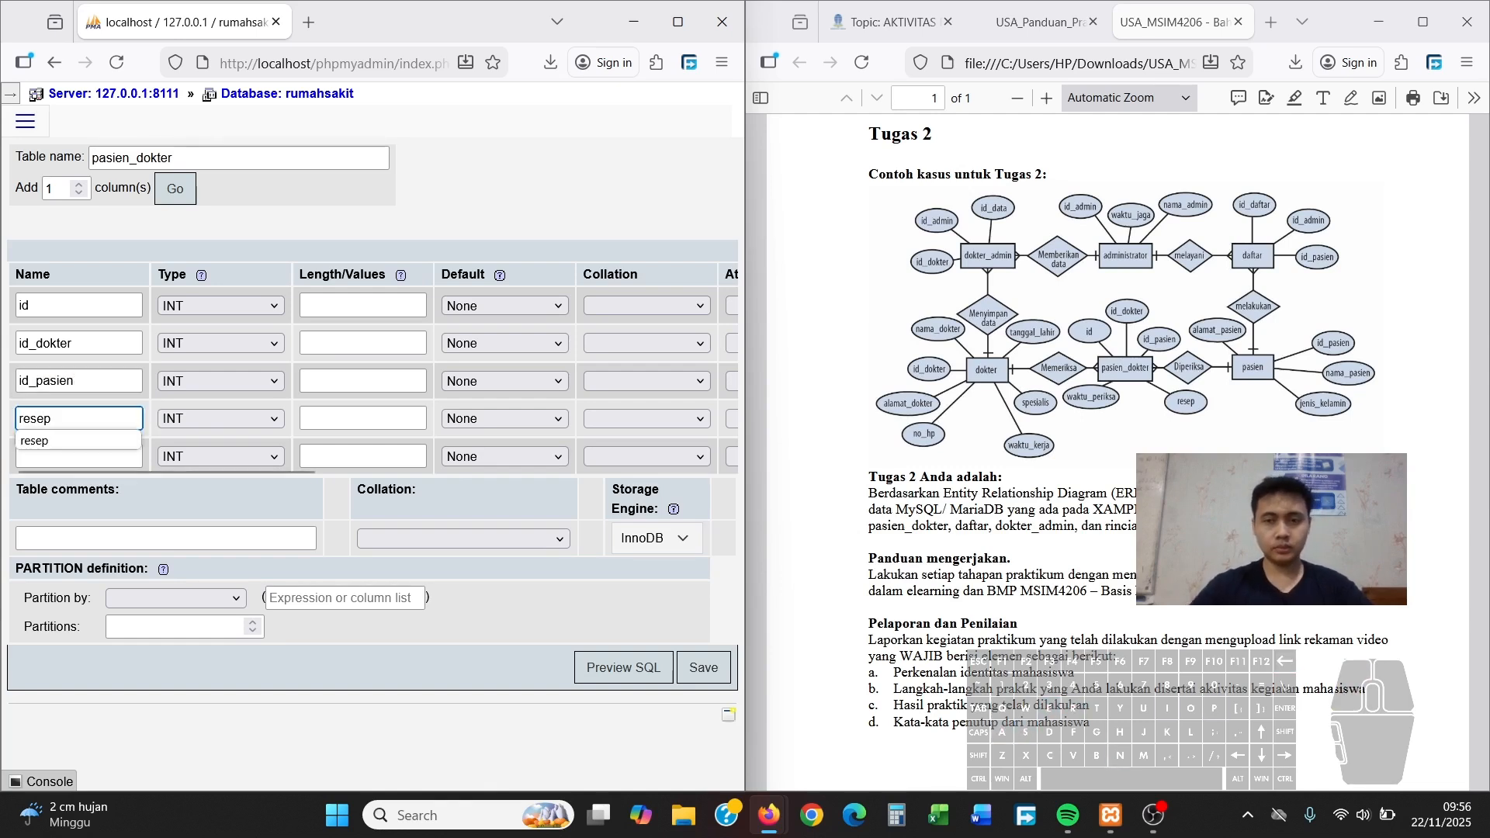
{"action": "left_click", "coordinate": [75, 458]}
{"action": "type", "text": "waktu_"}
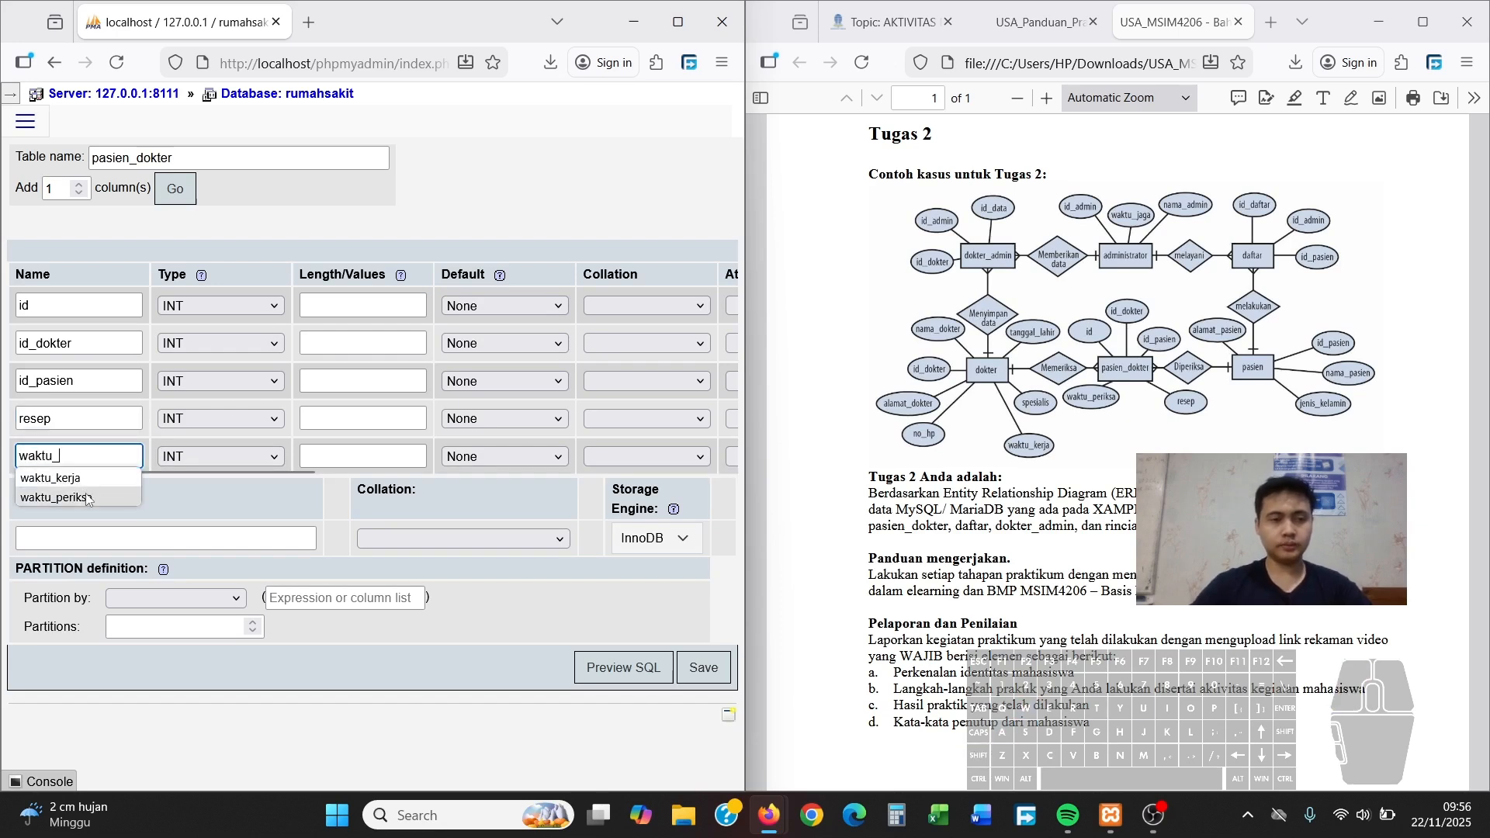
{"action": "left_click", "coordinate": [62, 497]}
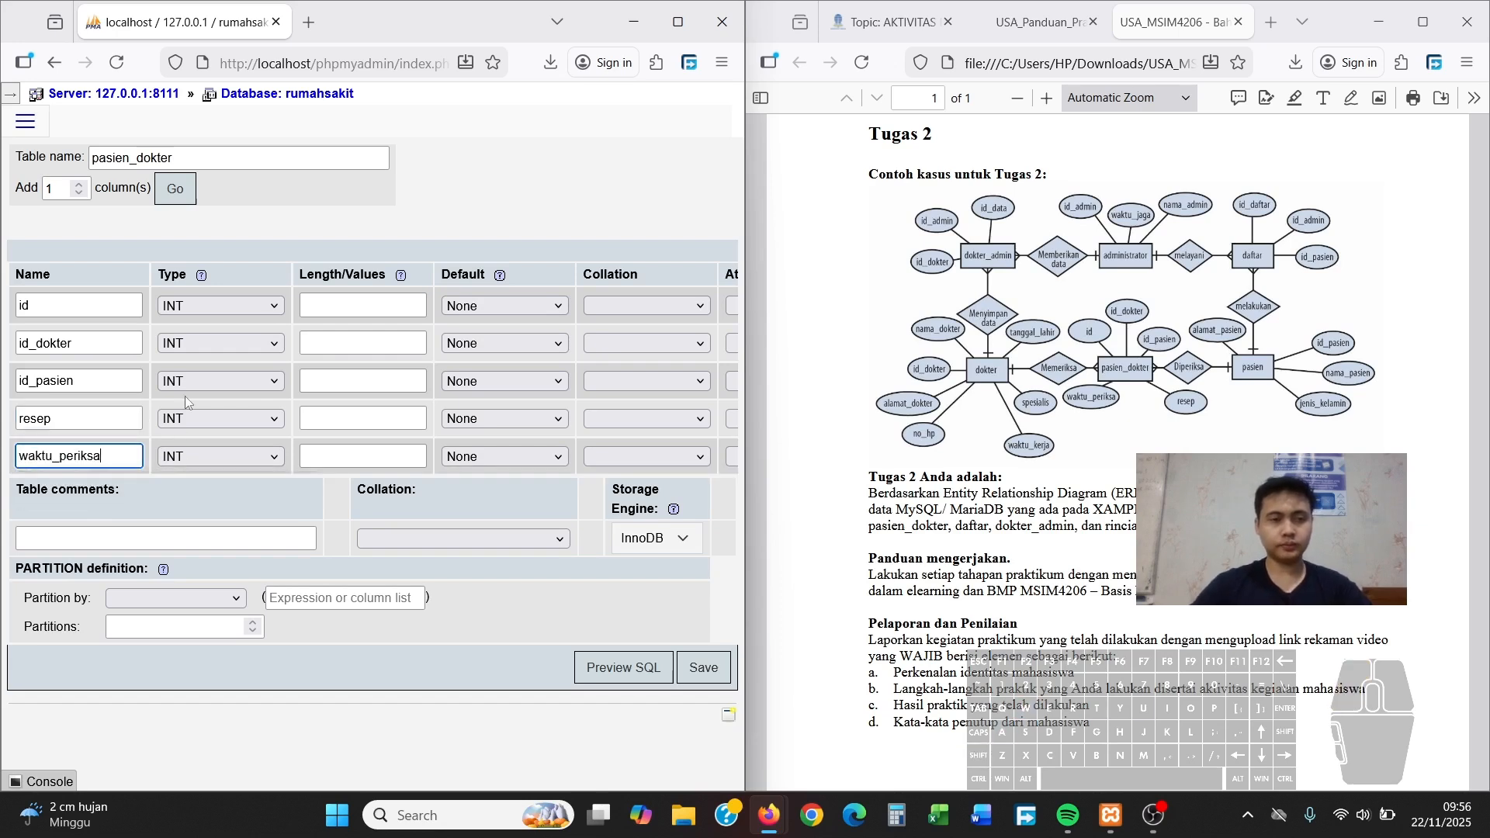
Give the three id columns length 6, resep VARCHAR(50), and waktu_periksa type DATE
{"action": "left_click", "coordinate": [353, 307]}
{"action": "type", "text": "6"}
{"action": "left_click", "coordinate": [346, 346]}
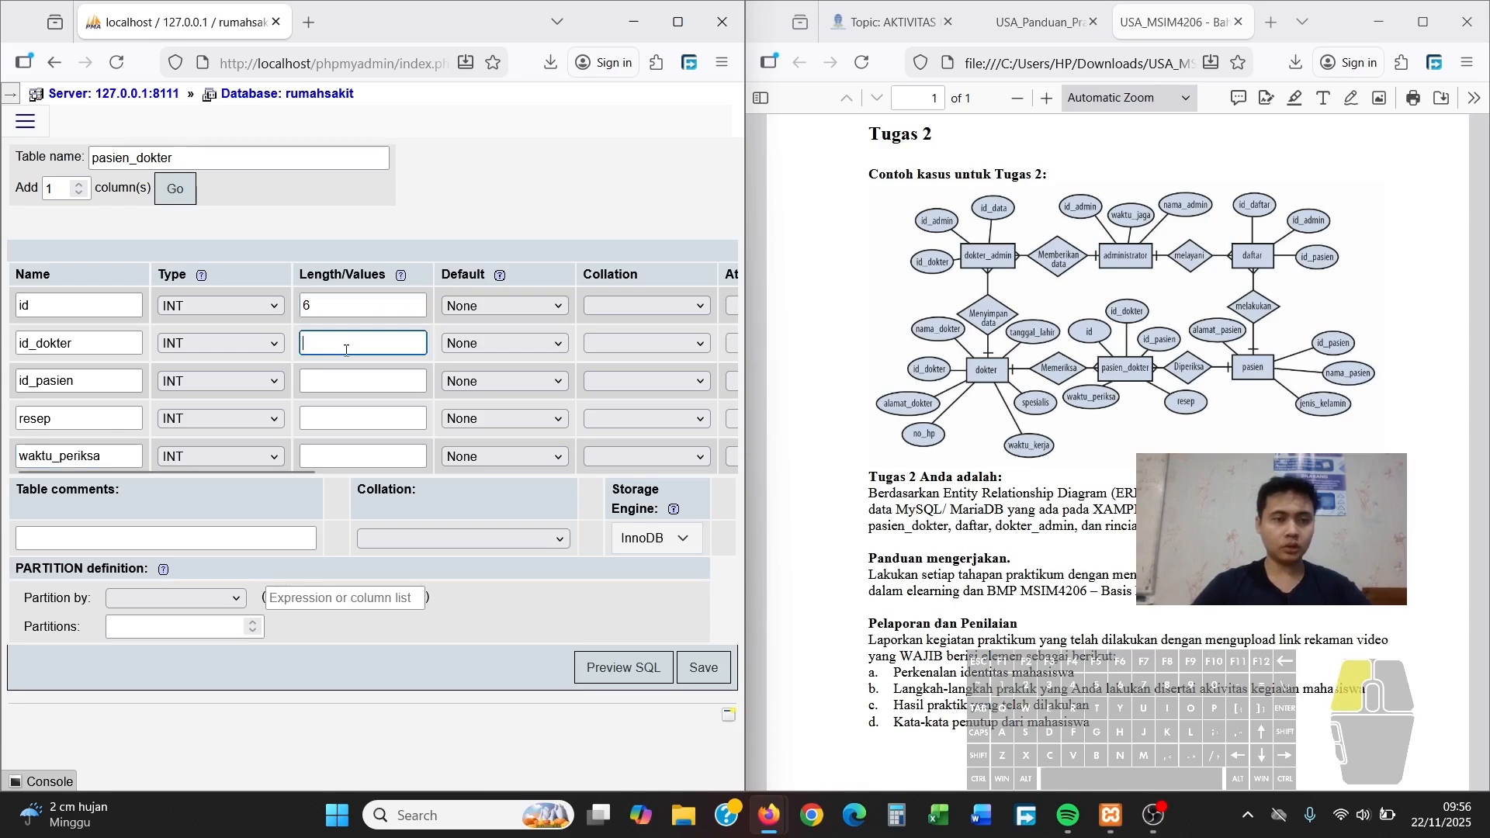
{"action": "type", "text": "6"}
{"action": "left_click", "coordinate": [346, 381]}
{"action": "type", "text": "6"}
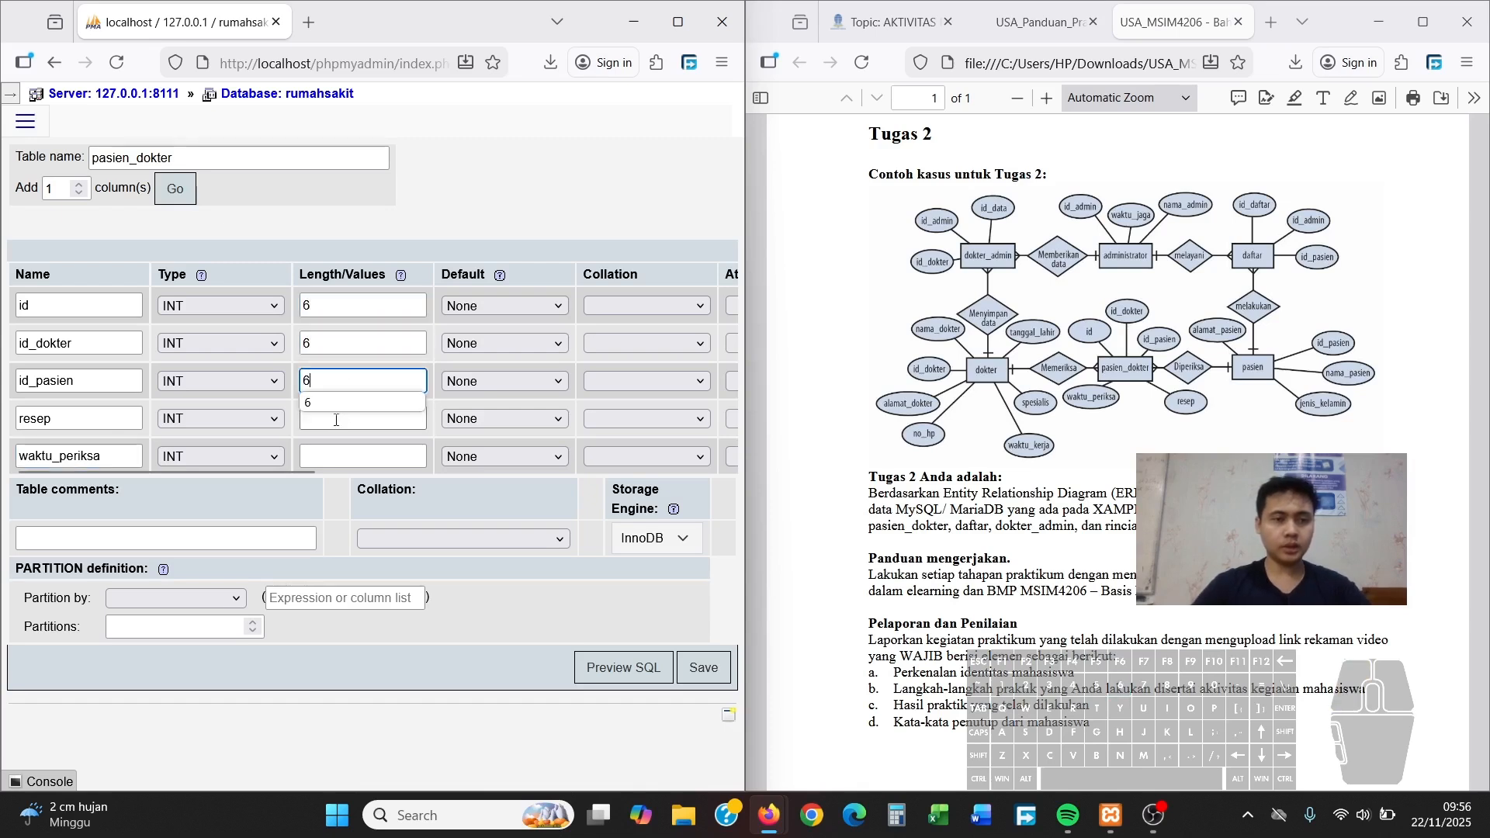
{"action": "left_click", "coordinate": [256, 424]}
{"action": "left_click", "coordinate": [231, 467]}
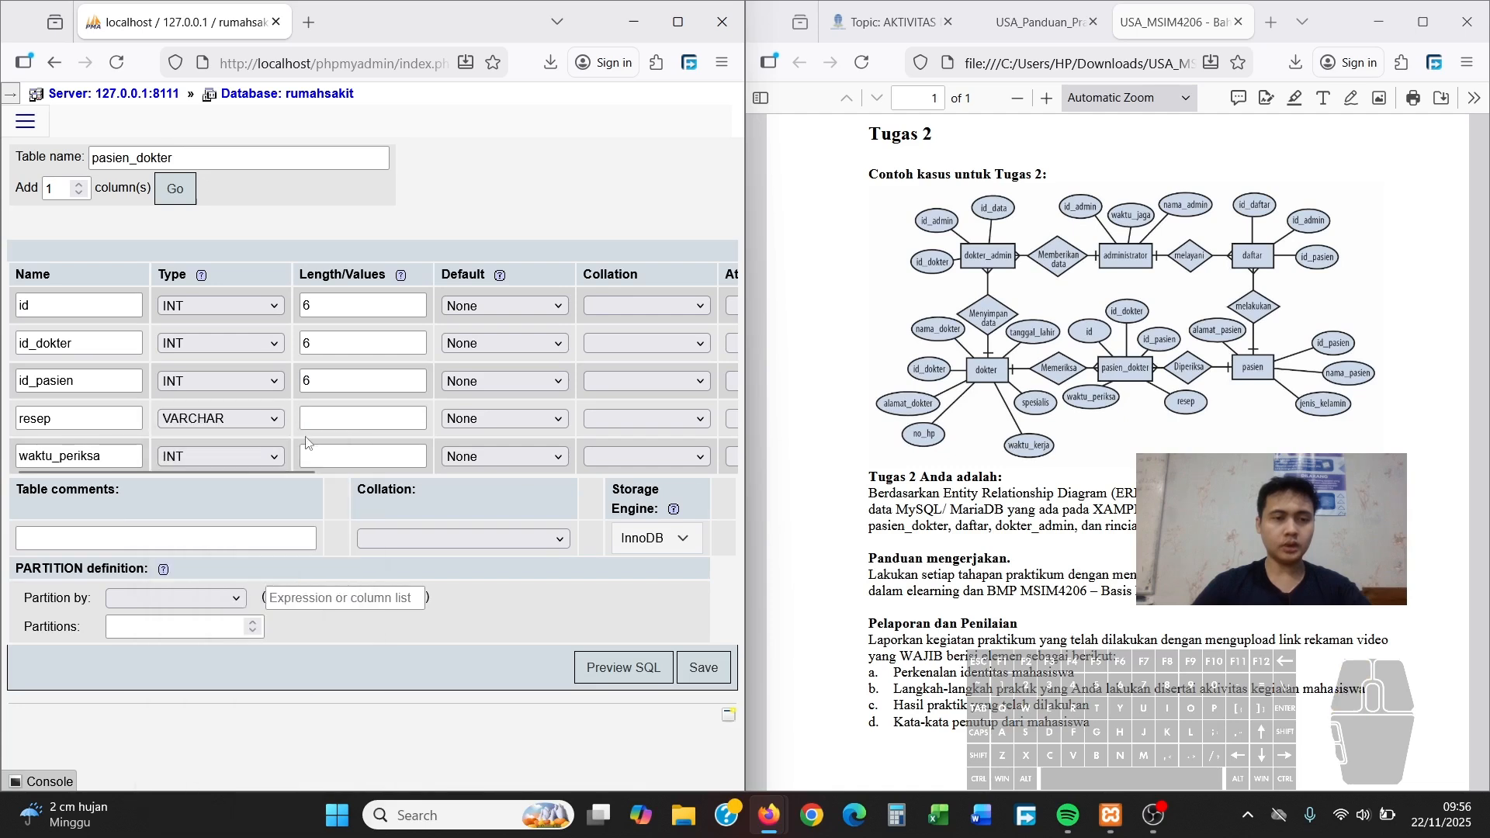
{"action": "left_click", "coordinate": [330, 419]}
{"action": "type", "text": "50"}
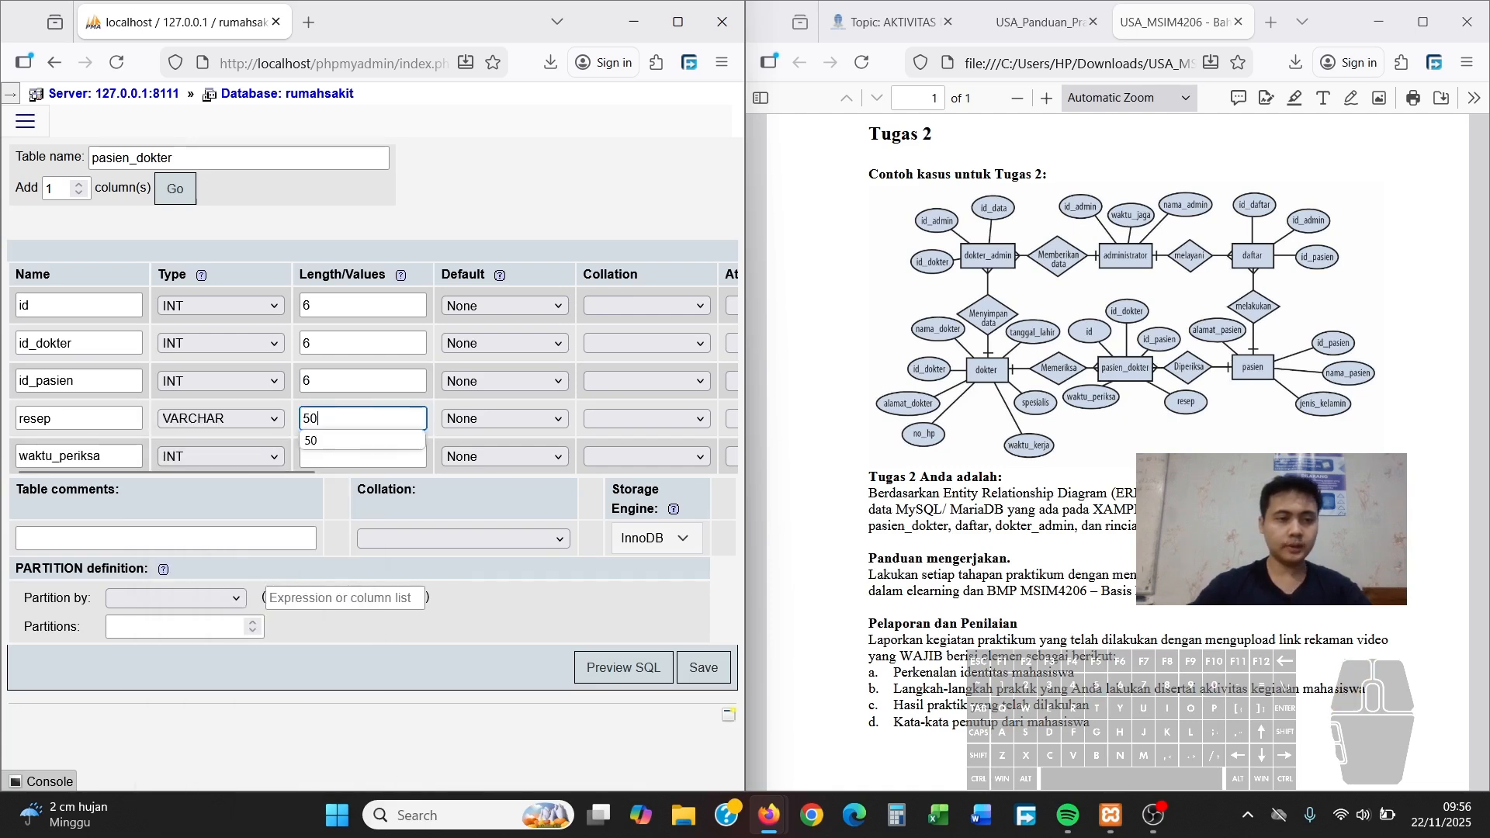
{"action": "left_click", "coordinate": [250, 456]}
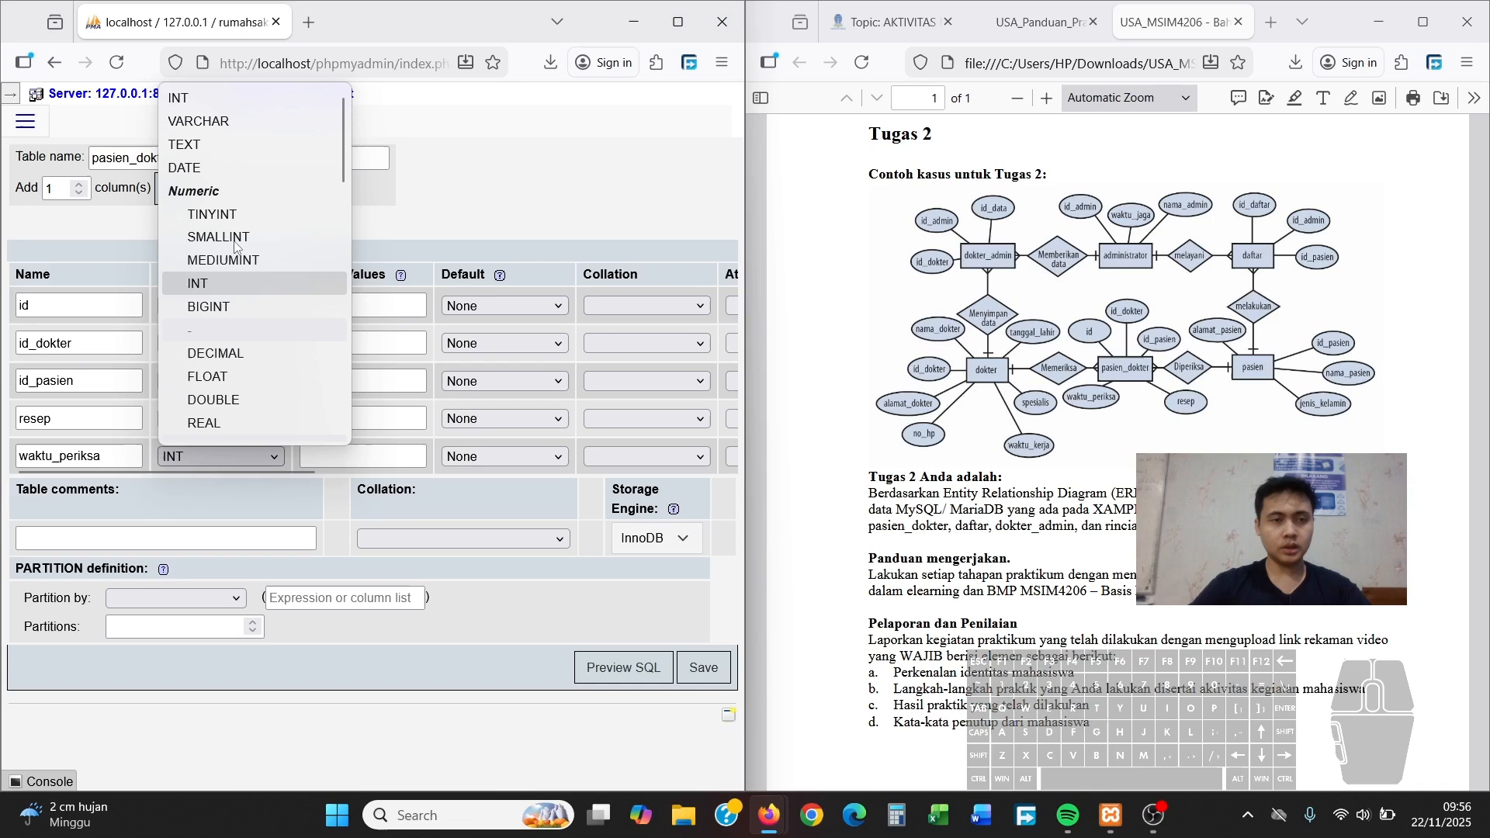
{"action": "left_click", "coordinate": [227, 169]}
{"action": "left_click_drag", "start_coordinate": [202, 472], "coordinate": [438, 466]}
Make id the PRIMARY key and save the pasien_dokter table
{"action": "left_click", "coordinate": [533, 305]}
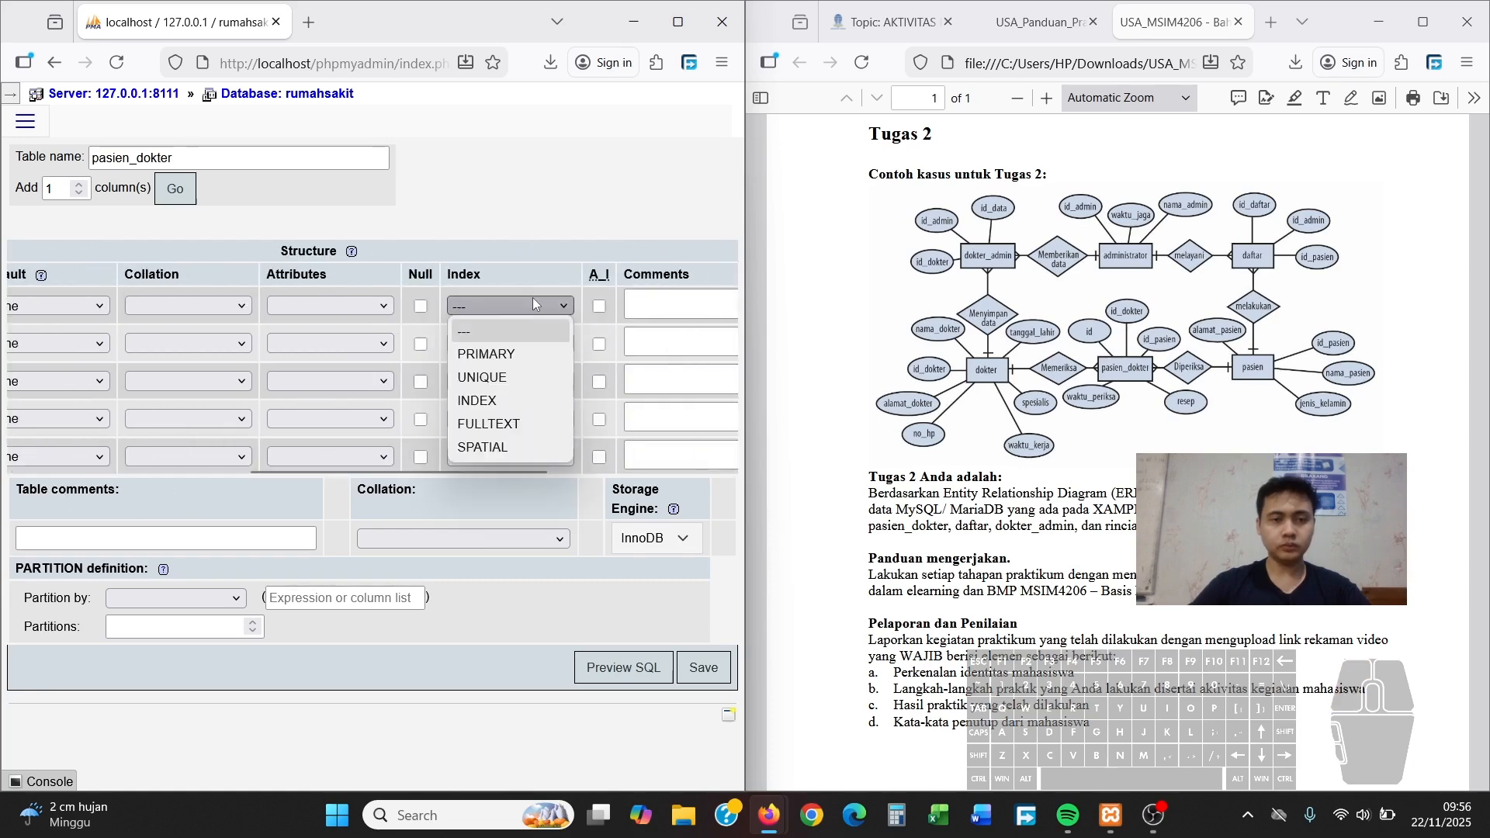
{"action": "left_click", "coordinate": [506, 354]}
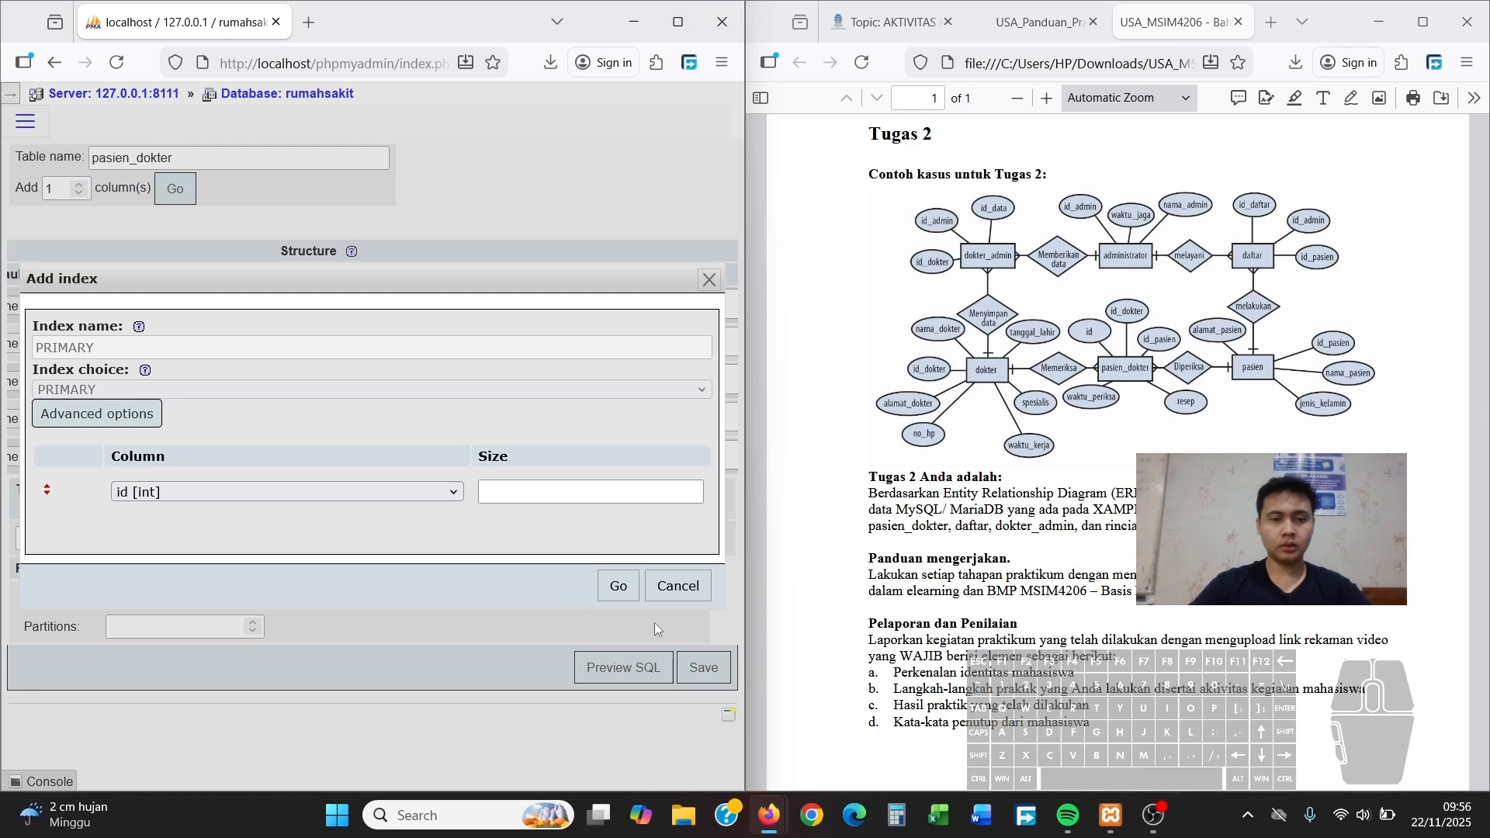
{"action": "left_click", "coordinate": [621, 587]}
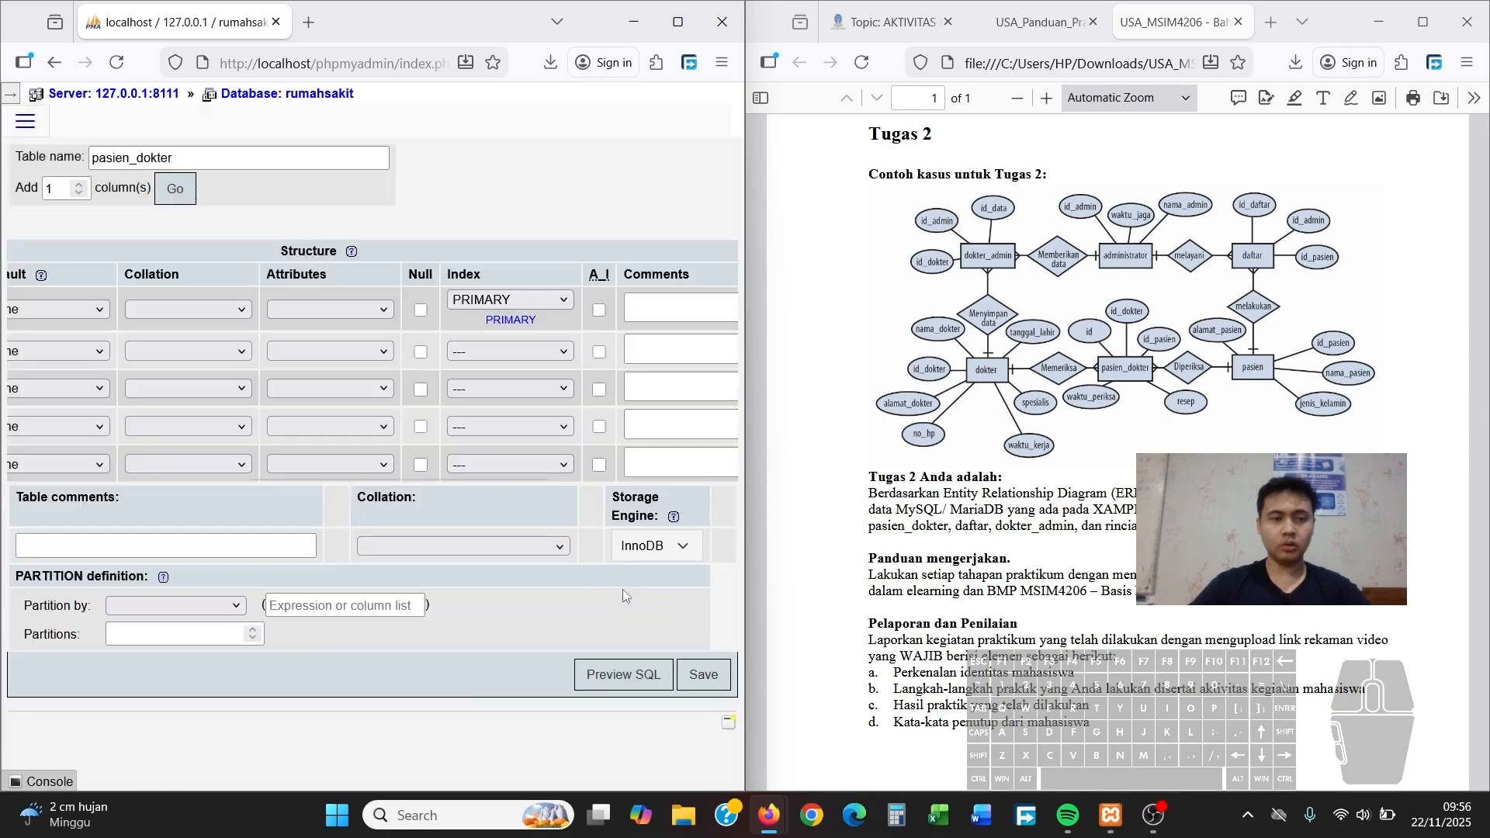
{"action": "left_click", "coordinate": [706, 681]}
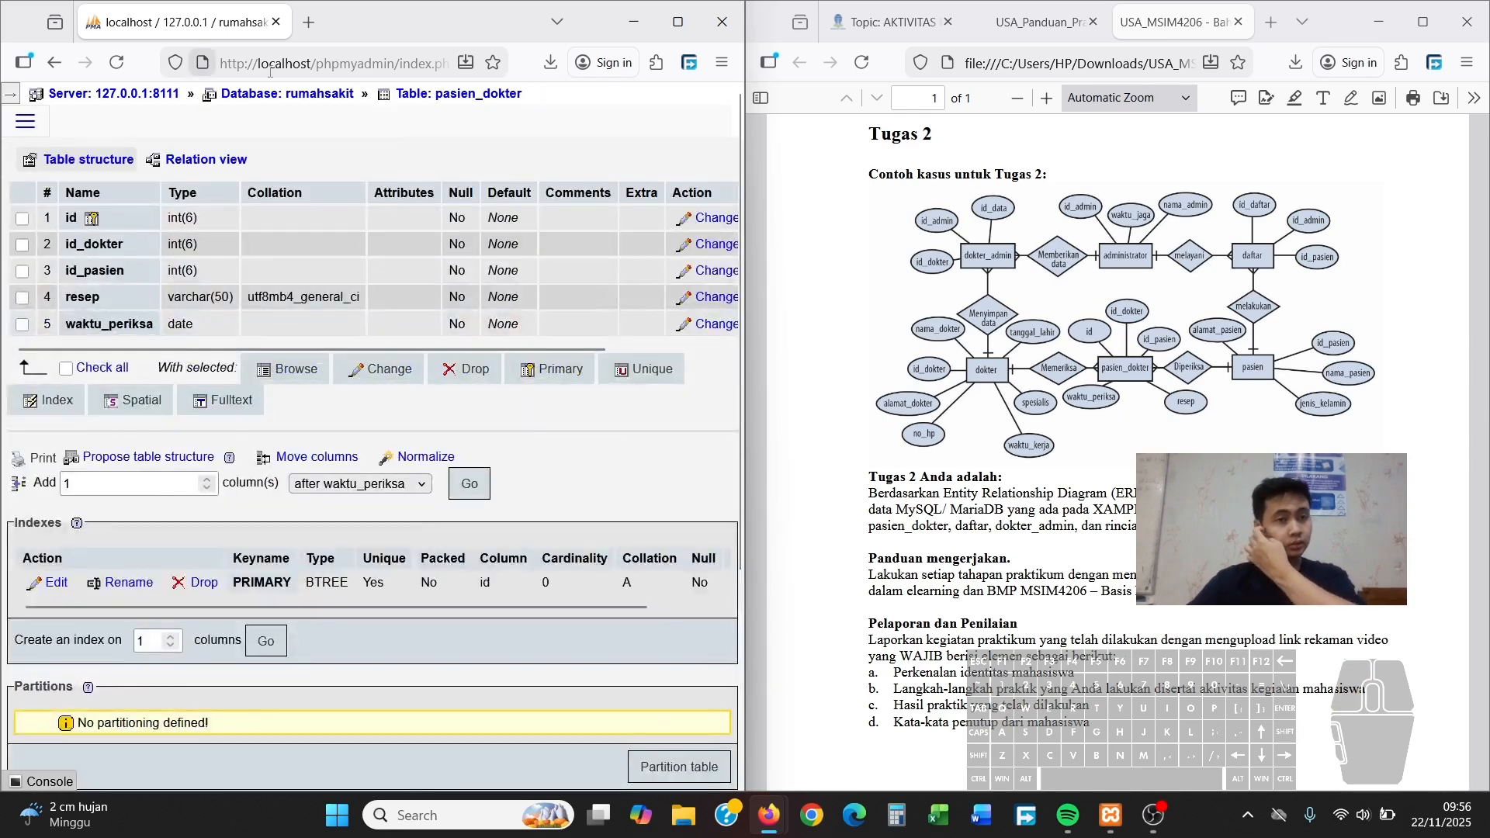
From the rumahsakit table list, start a new table named pasien with 4 columns
{"action": "left_click", "coordinate": [312, 104]}
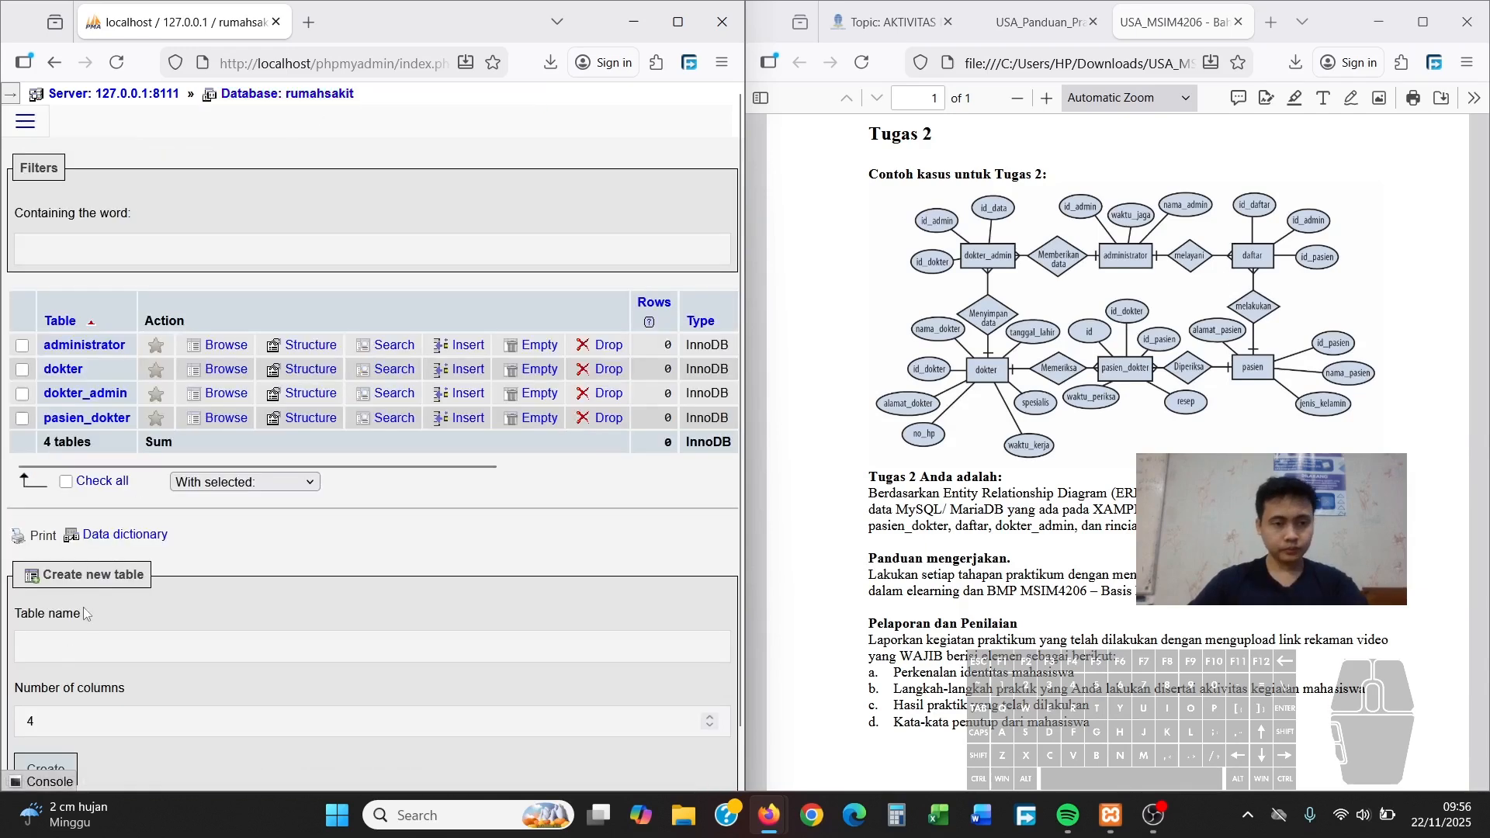
{"action": "left_click", "coordinate": [83, 646]}
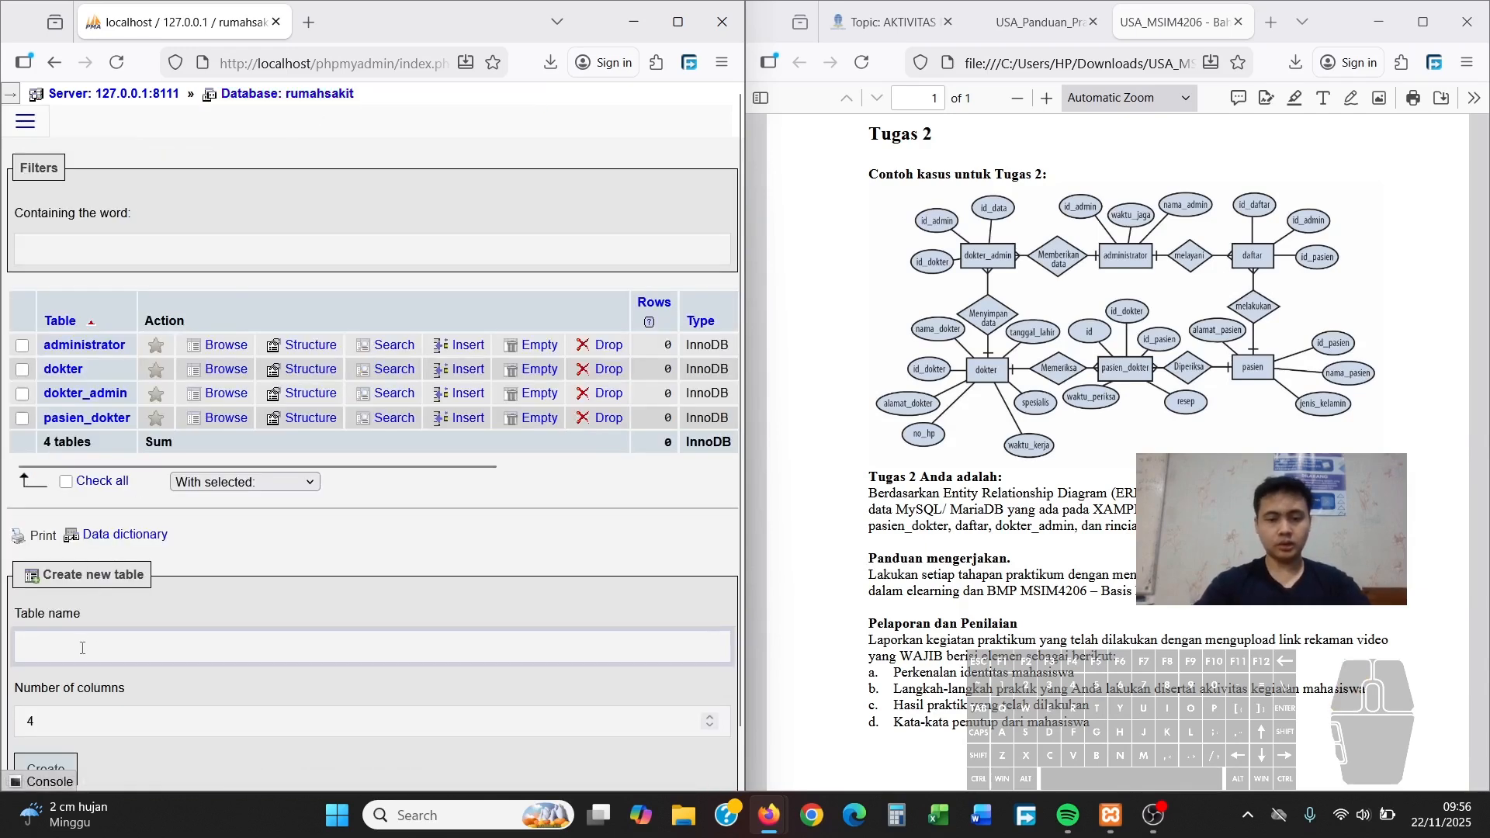
{"action": "type", "text": "pasien"}
{"action": "key", "text": "Escape"}
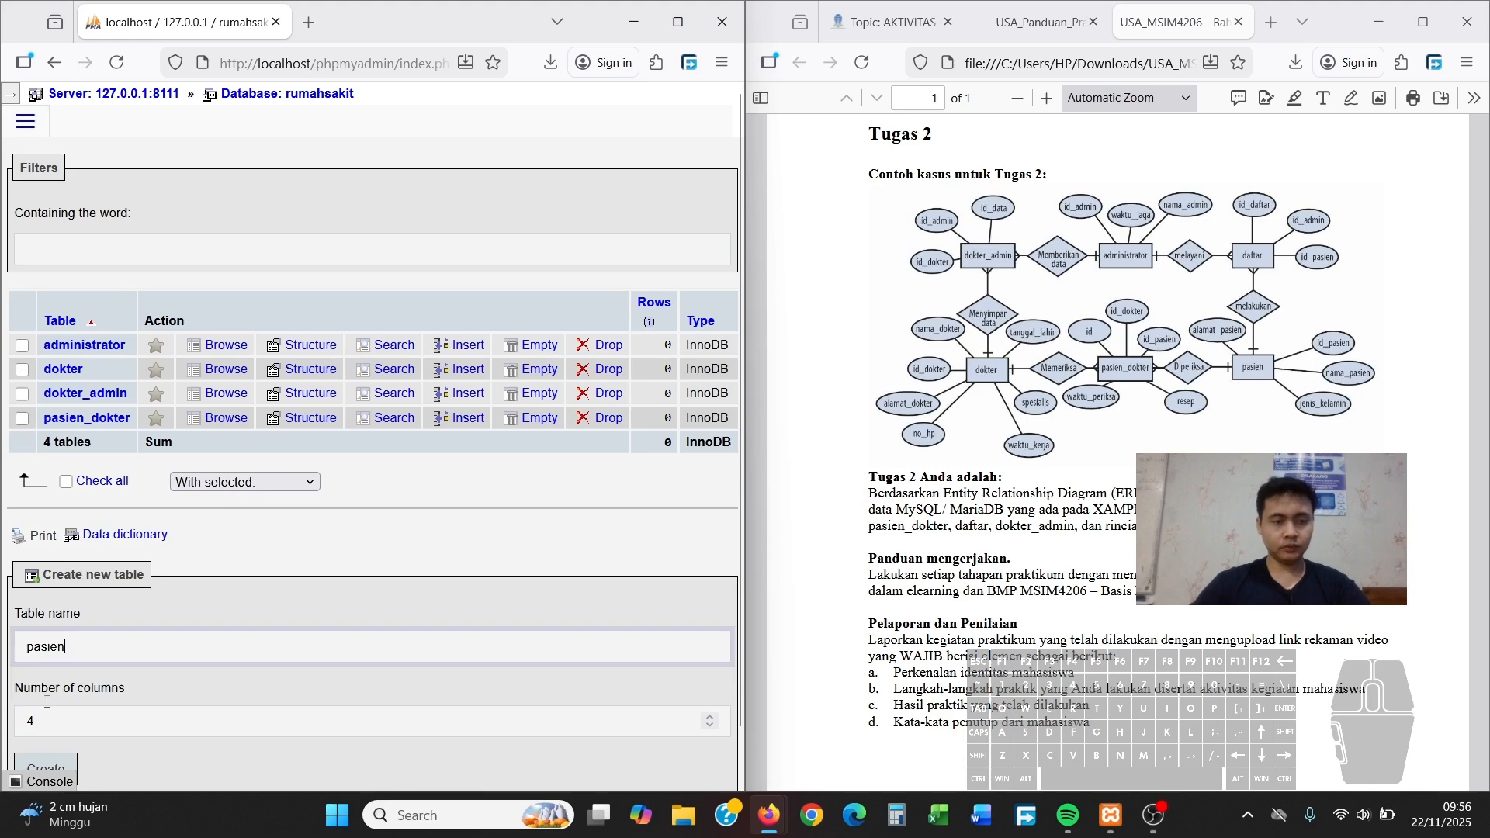
{"action": "key", "text": "Tab"}
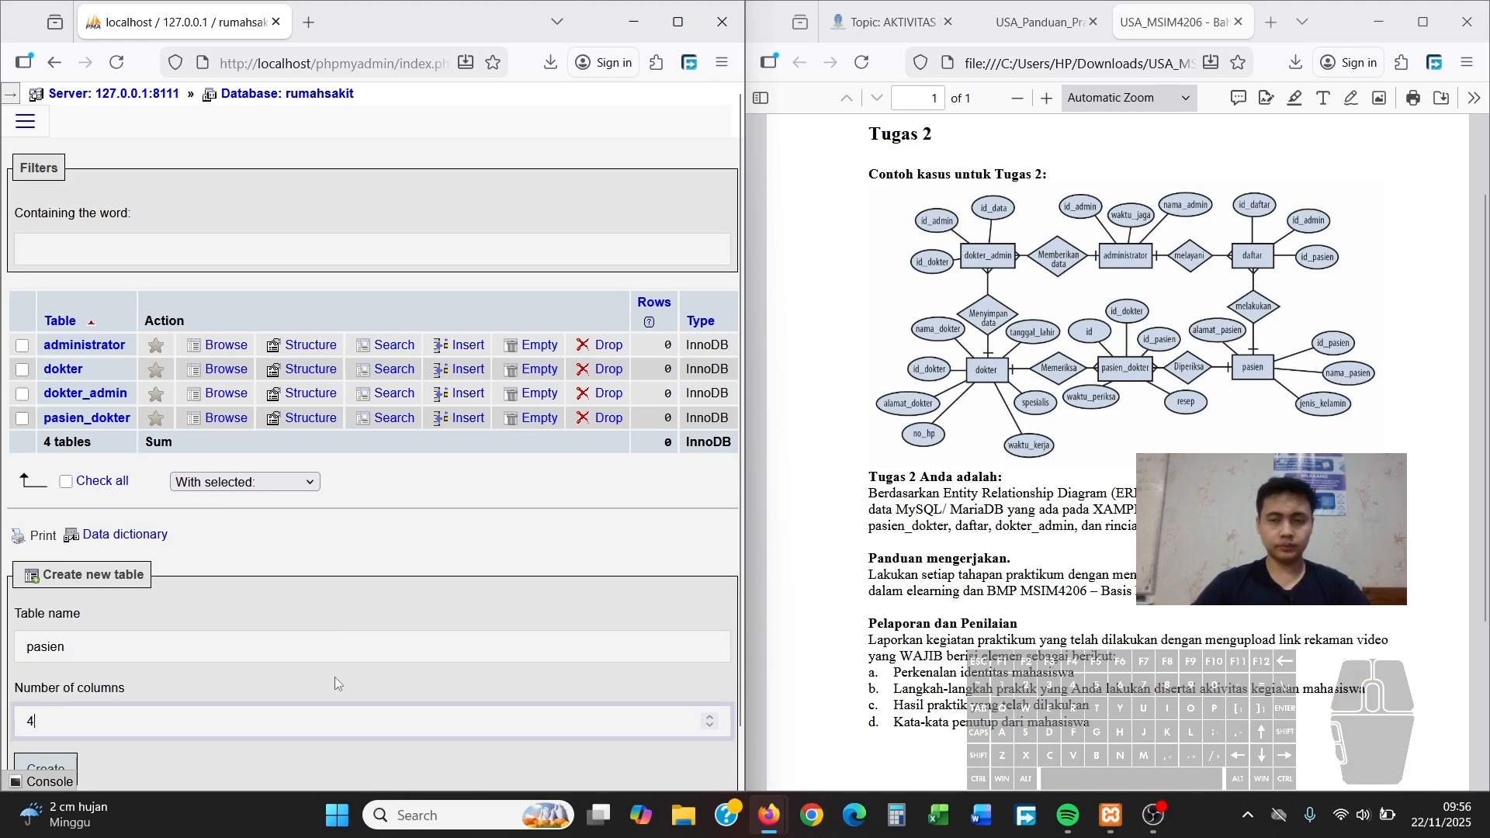
{"action": "left_click", "coordinate": [46, 766]}
Name the columns id_pasien, nama_pasien, jenis_kelamin and alamat_pasien
{"action": "left_click", "coordinate": [106, 306]}
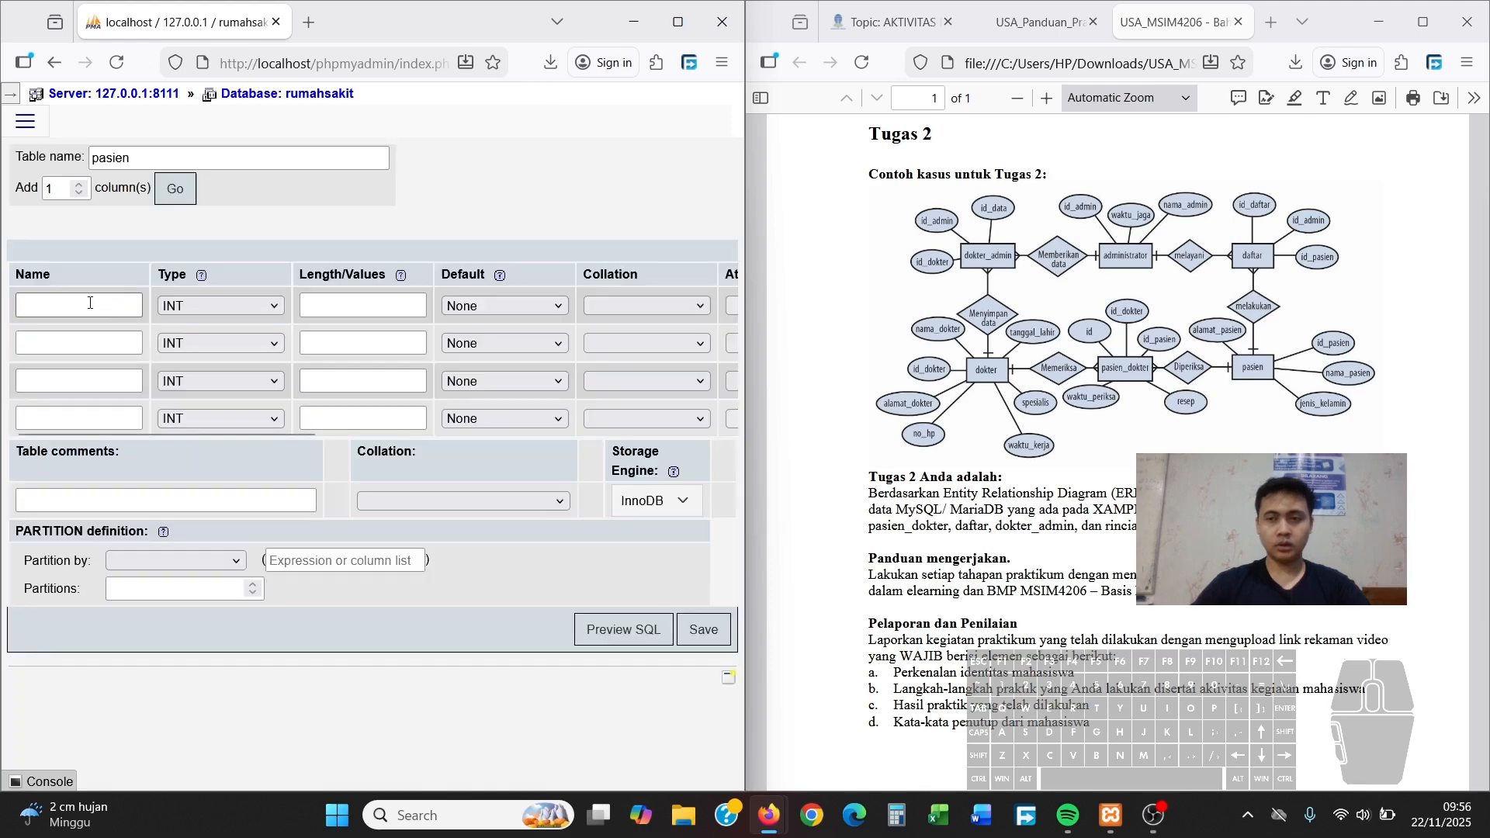
{"action": "type", "text": "id+"}
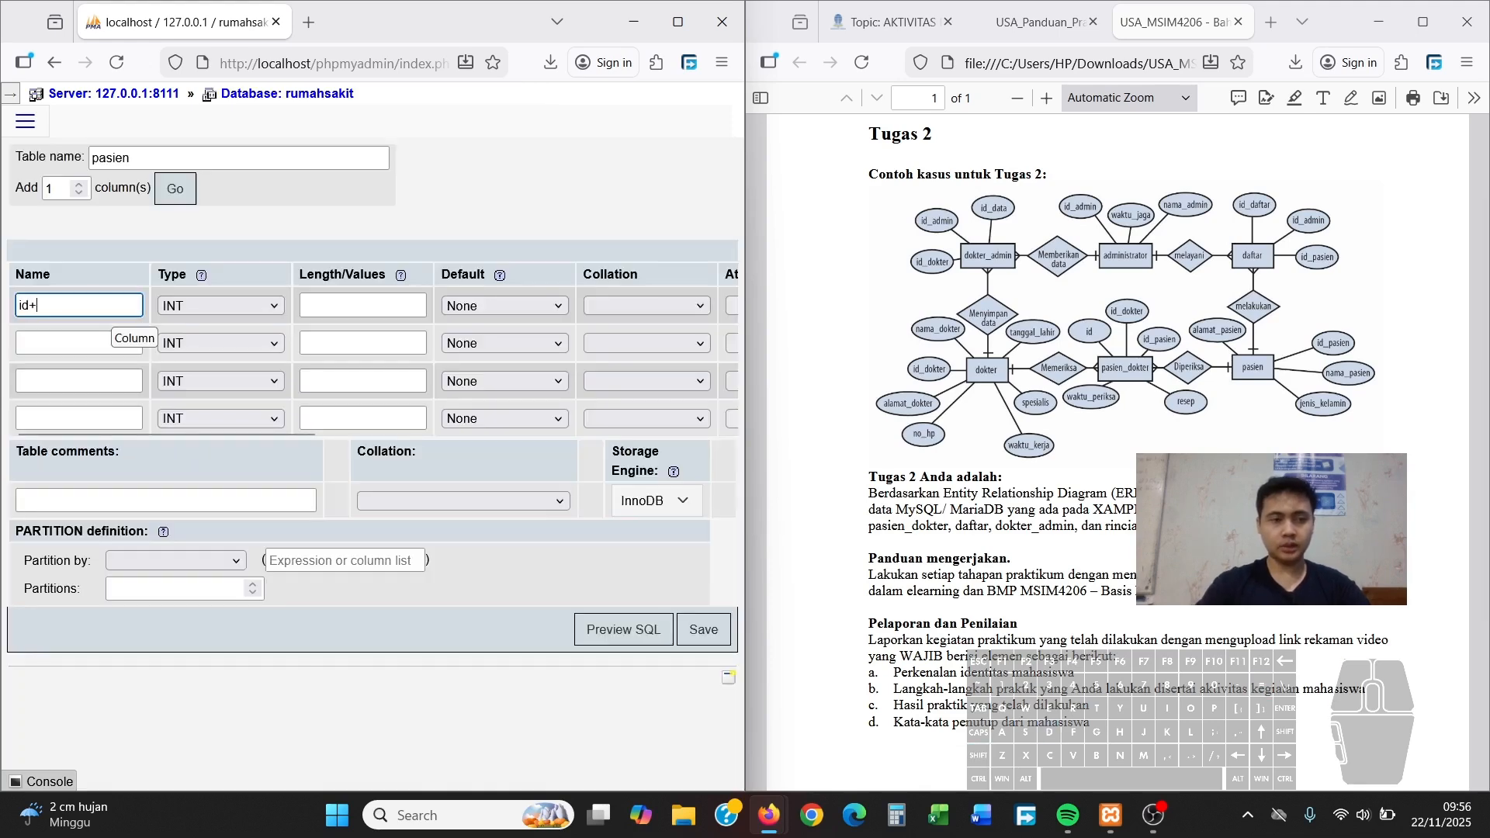
{"action": "key", "text": "BackSpace"}
{"action": "type", "text": "_apsien"}
{"action": "key", "text": "BackSpace"}
{"action": "key", "text": "BackSpace"}
{"action": "key", "text": "BackSpace"}
{"action": "key", "text": "BackSpace"}
{"action": "key", "text": "BackSpace"}
{"action": "key", "text": "BackSpace"}
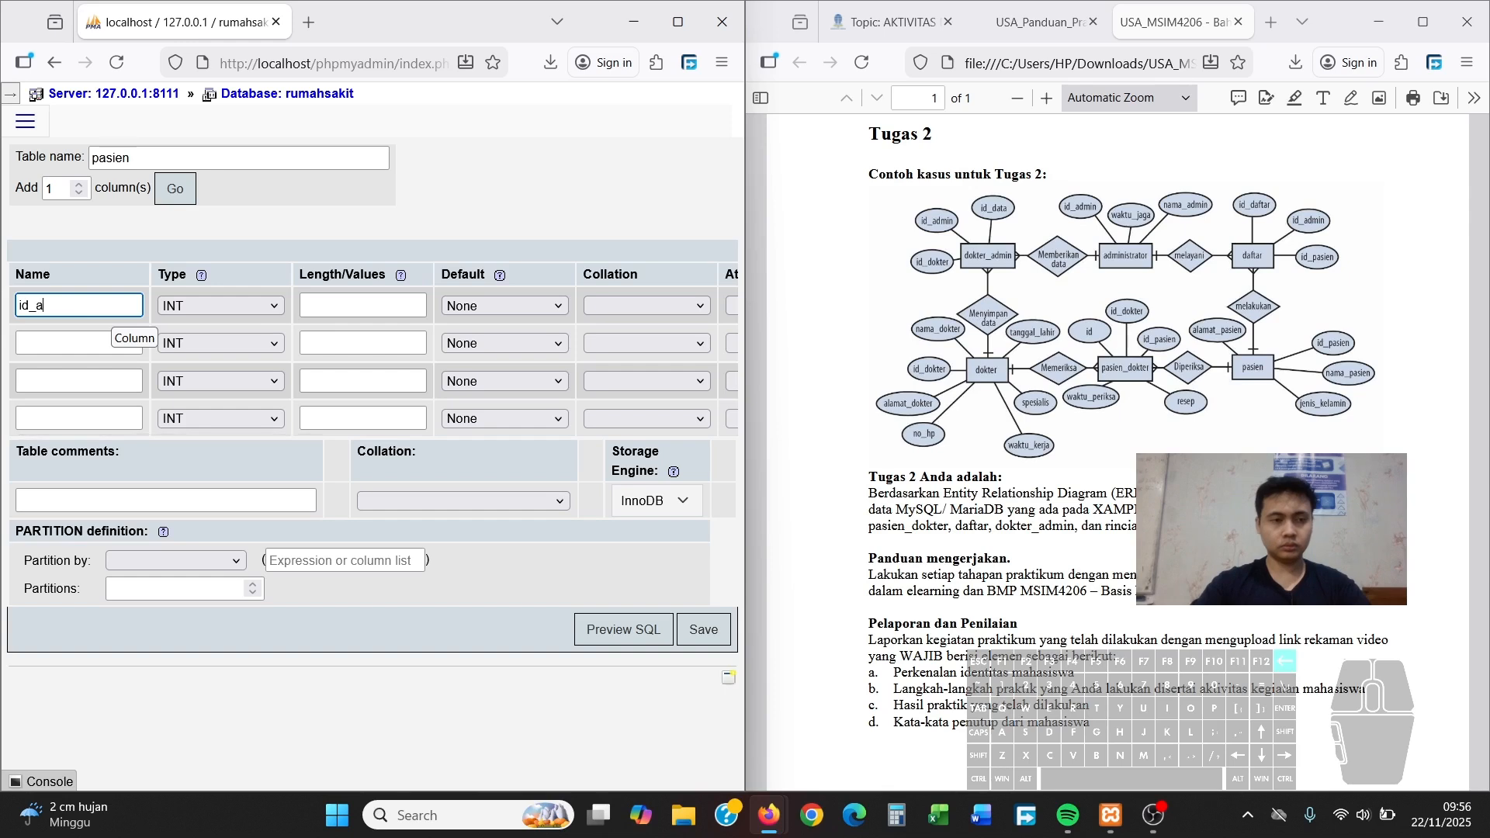
{"action": "type", "text": "pasien"}
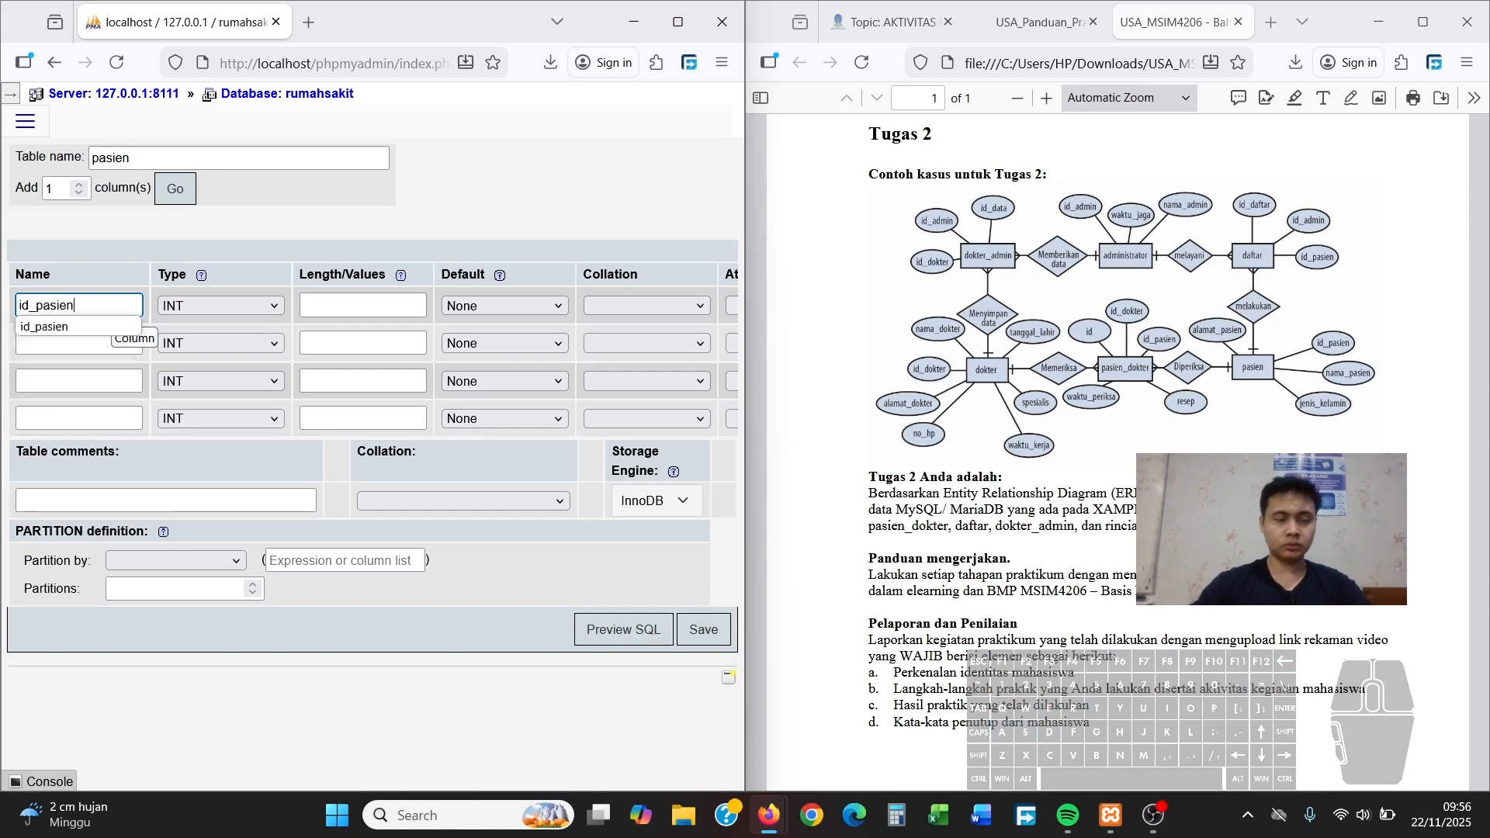
{"action": "left_click", "coordinate": [67, 341]}
{"action": "type", "text": "nama_pasien"}
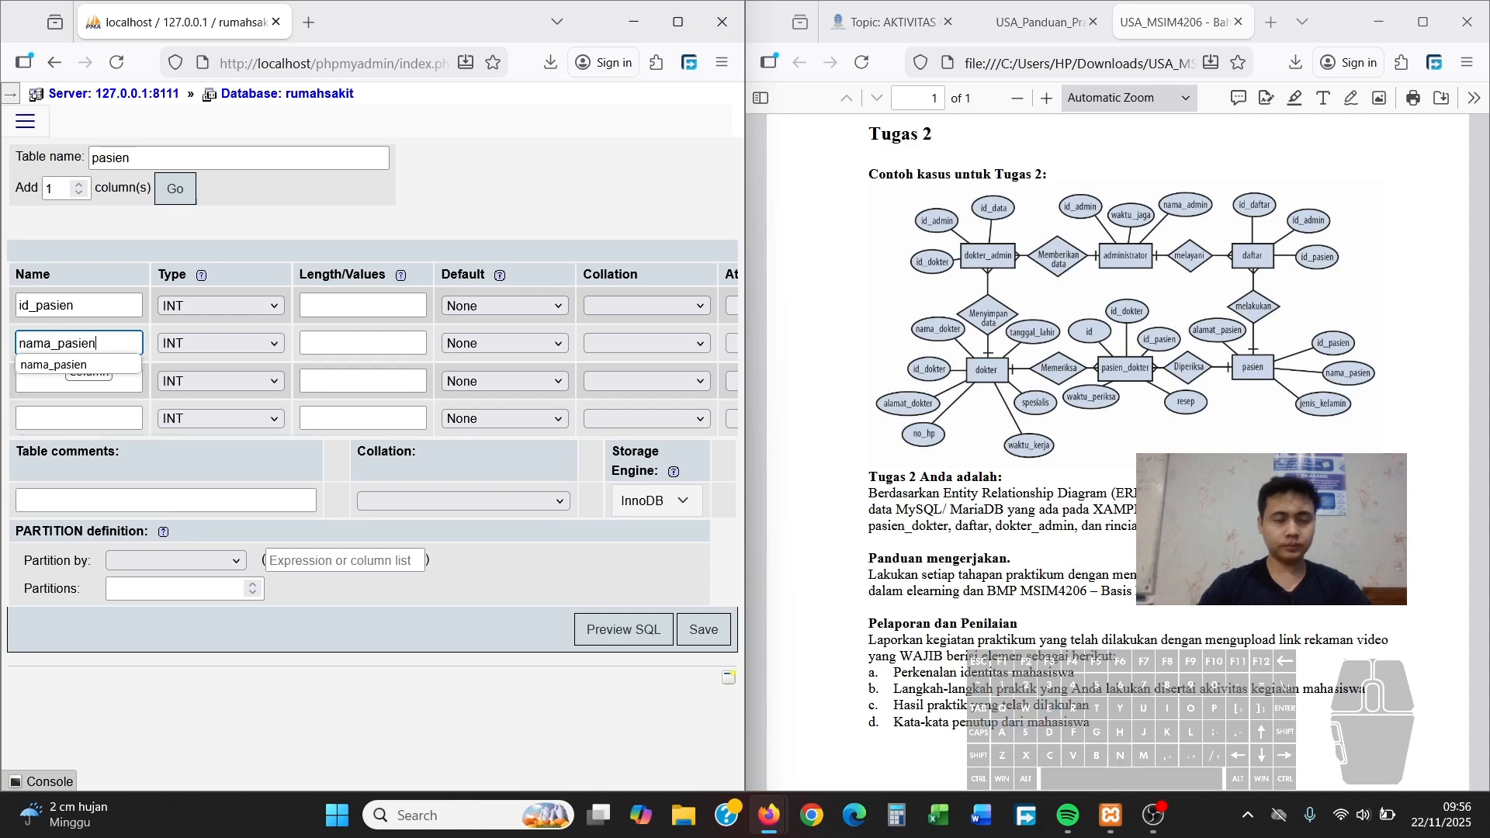
{"action": "left_click", "coordinate": [70, 382]}
{"action": "type", "text": "jenis_kje"}
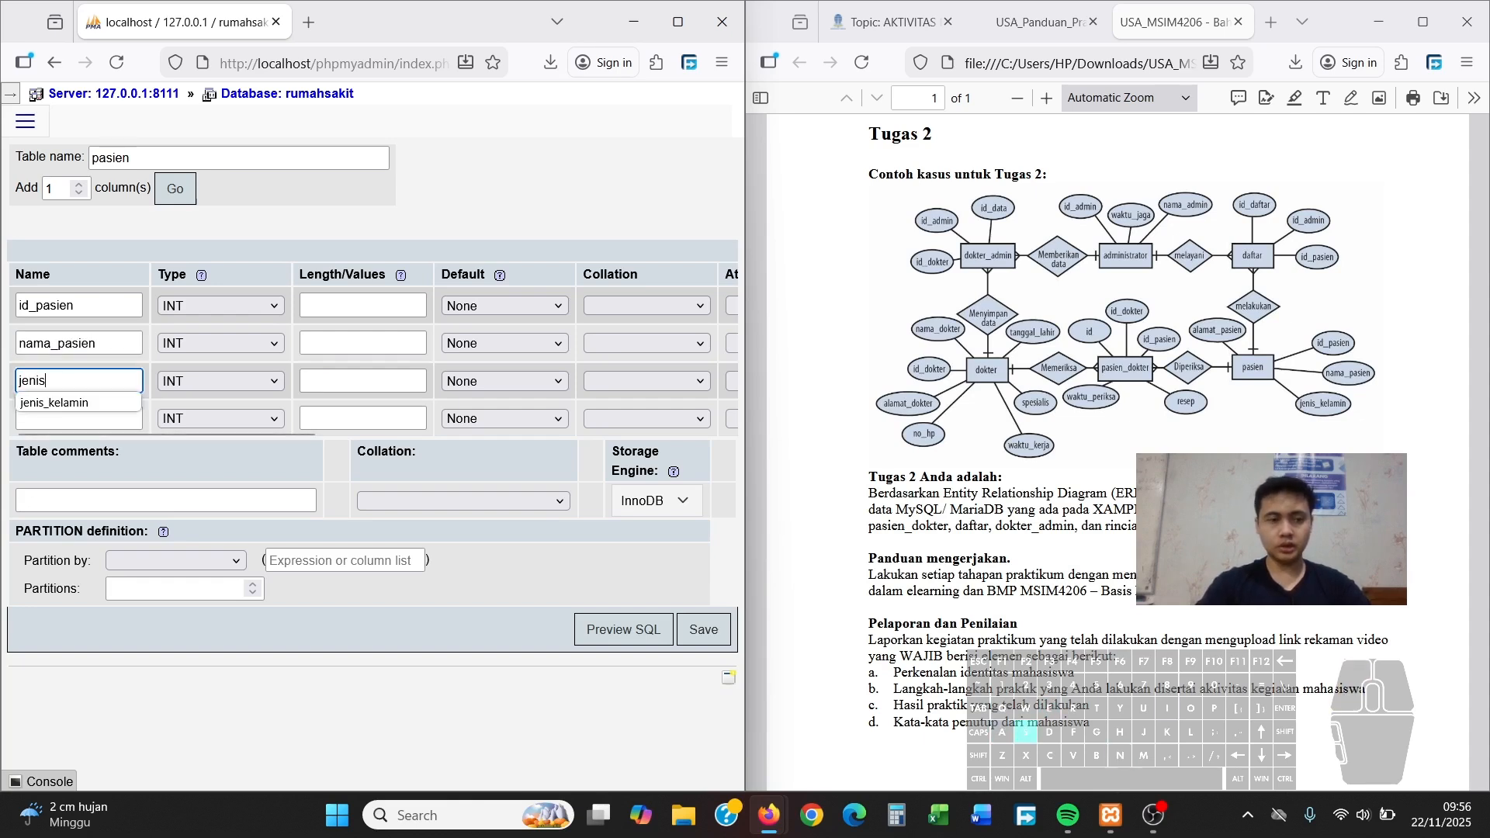
{"action": "key", "text": "BackSpace"}
{"action": "key", "text": "BackSpace"}
{"action": "type", "text": "elamin"}
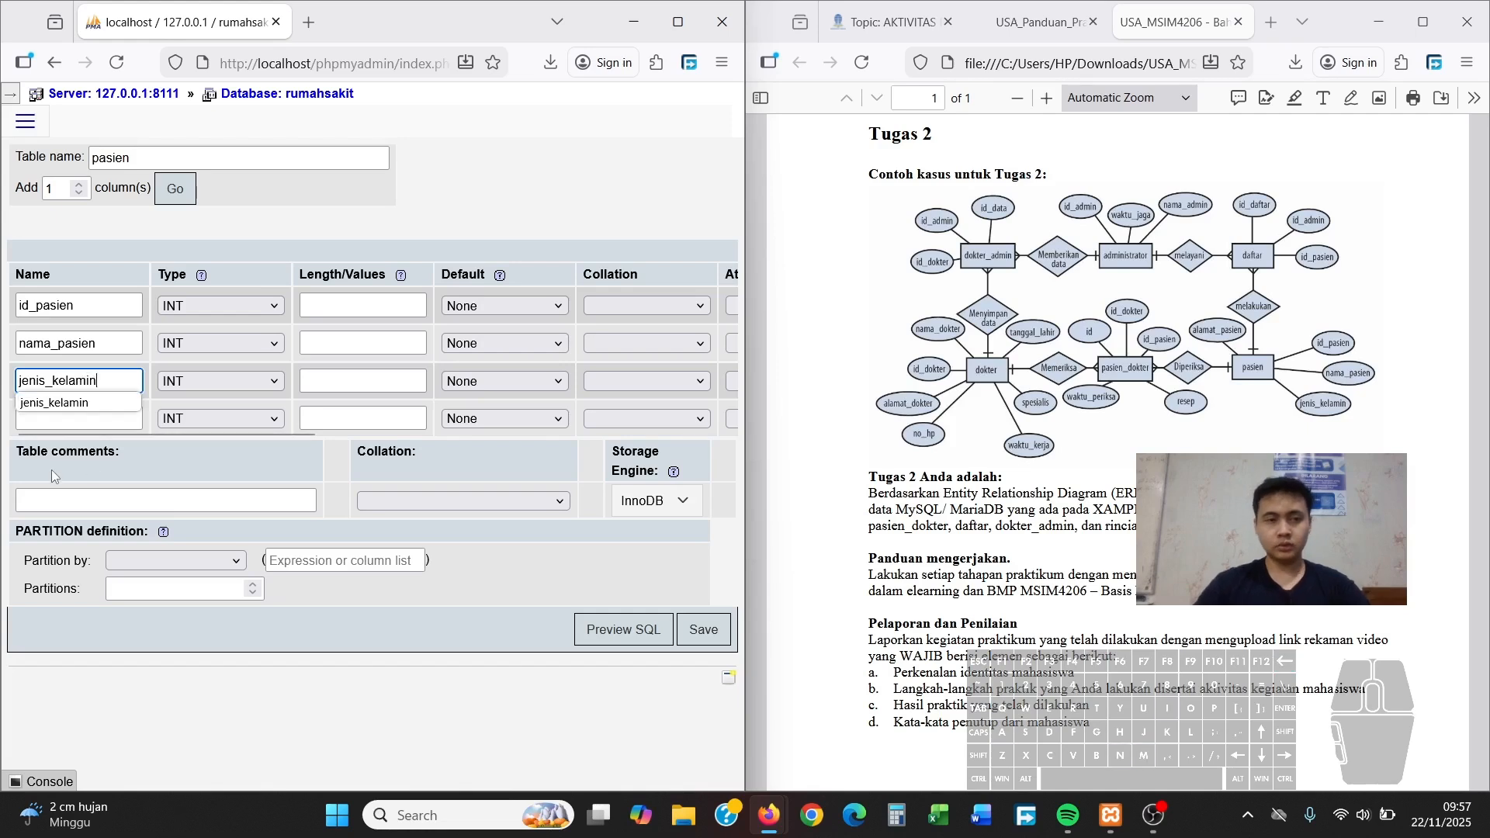
{"action": "left_click", "coordinate": [62, 419]}
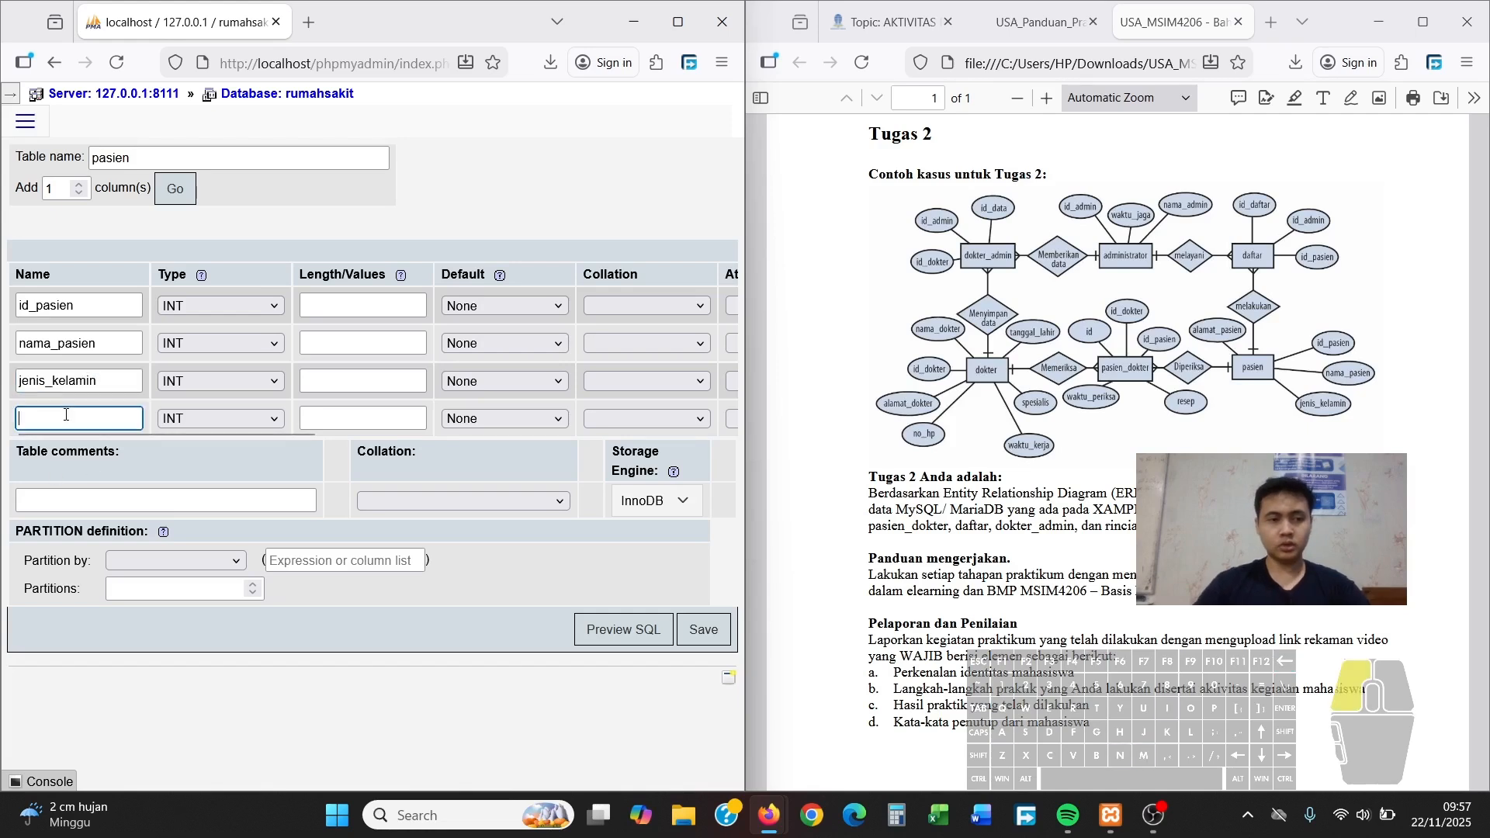
{"action": "type", "text": "alamat_pasien"}
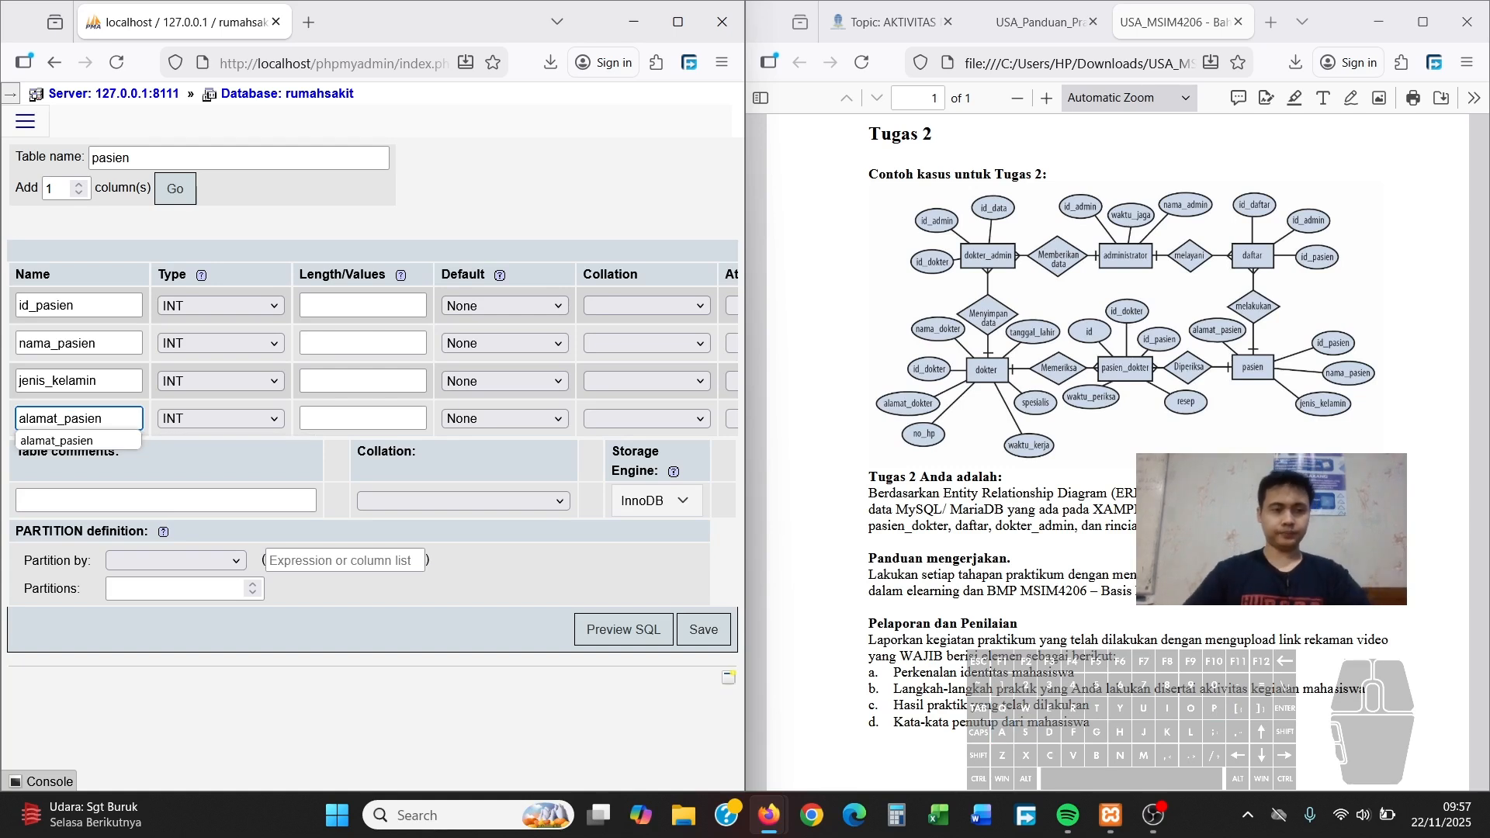
{"action": "left_click", "coordinate": [339, 303]}
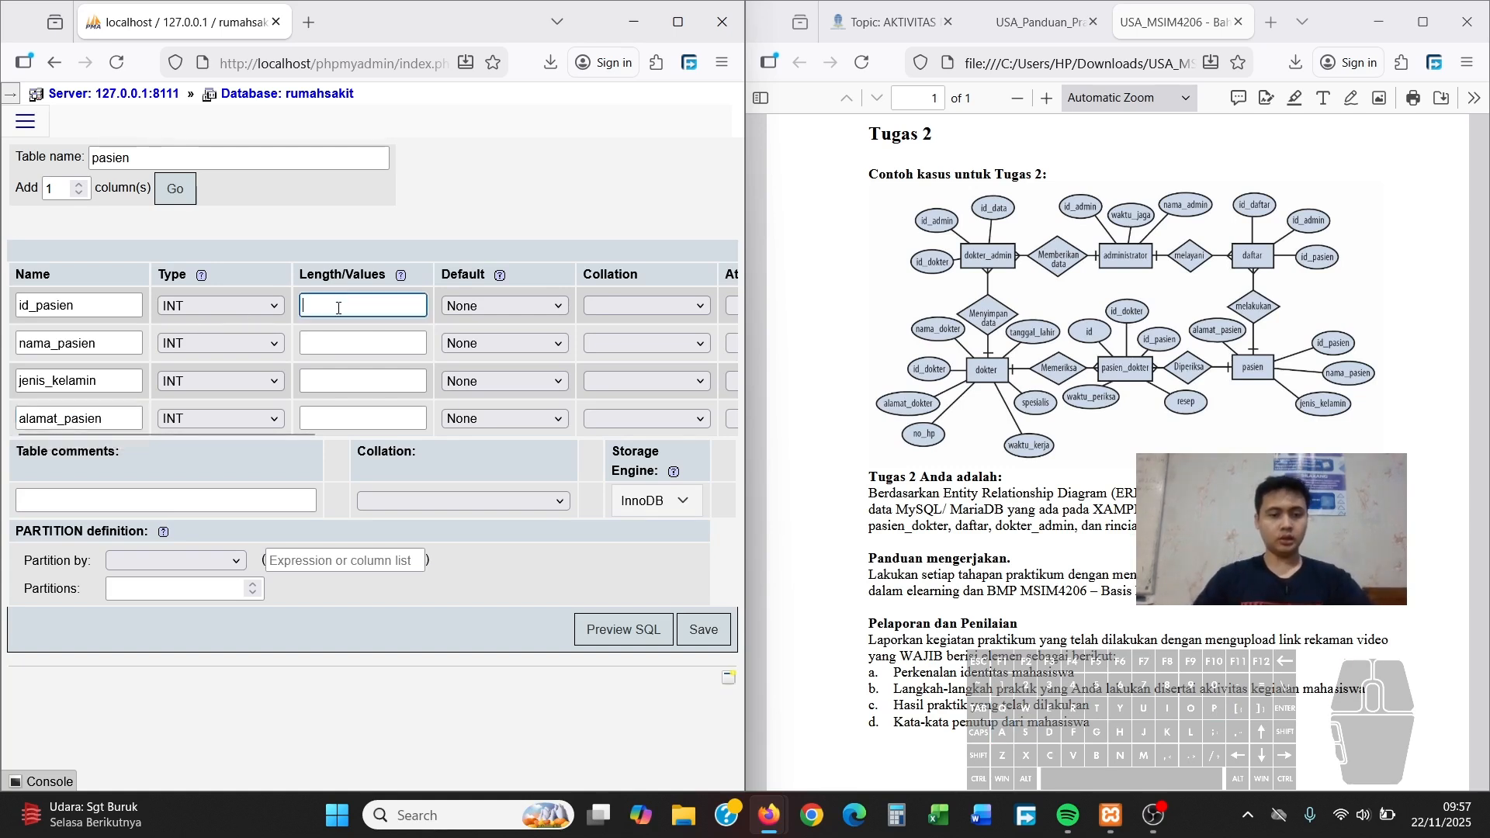
Give id_pasien length 6 and make nama_pasien VARCHAR(50)
{"action": "type", "text": "6"}
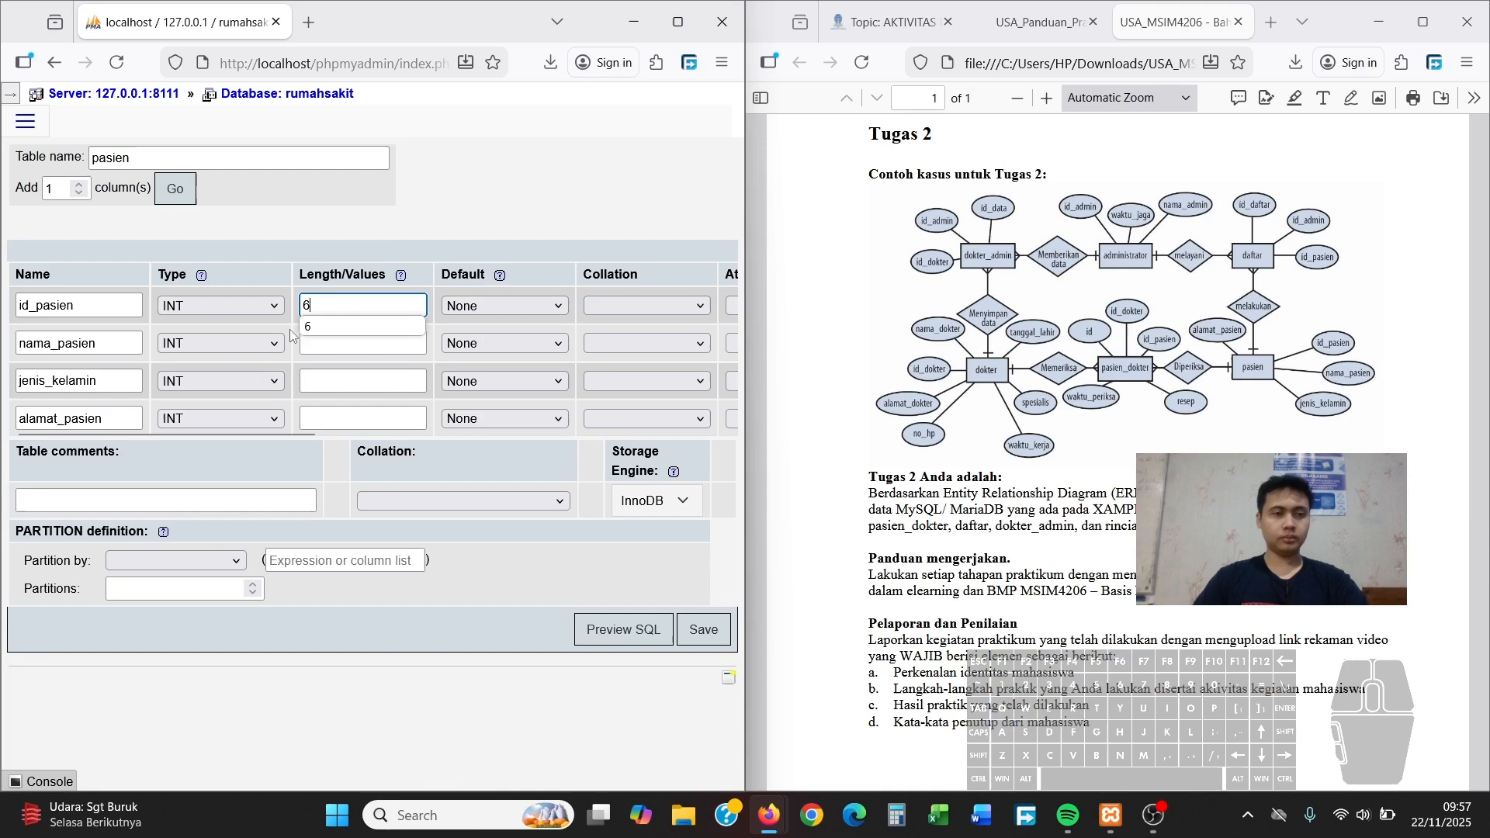
{"action": "left_click", "coordinate": [252, 342]}
{"action": "left_click", "coordinate": [233, 391]}
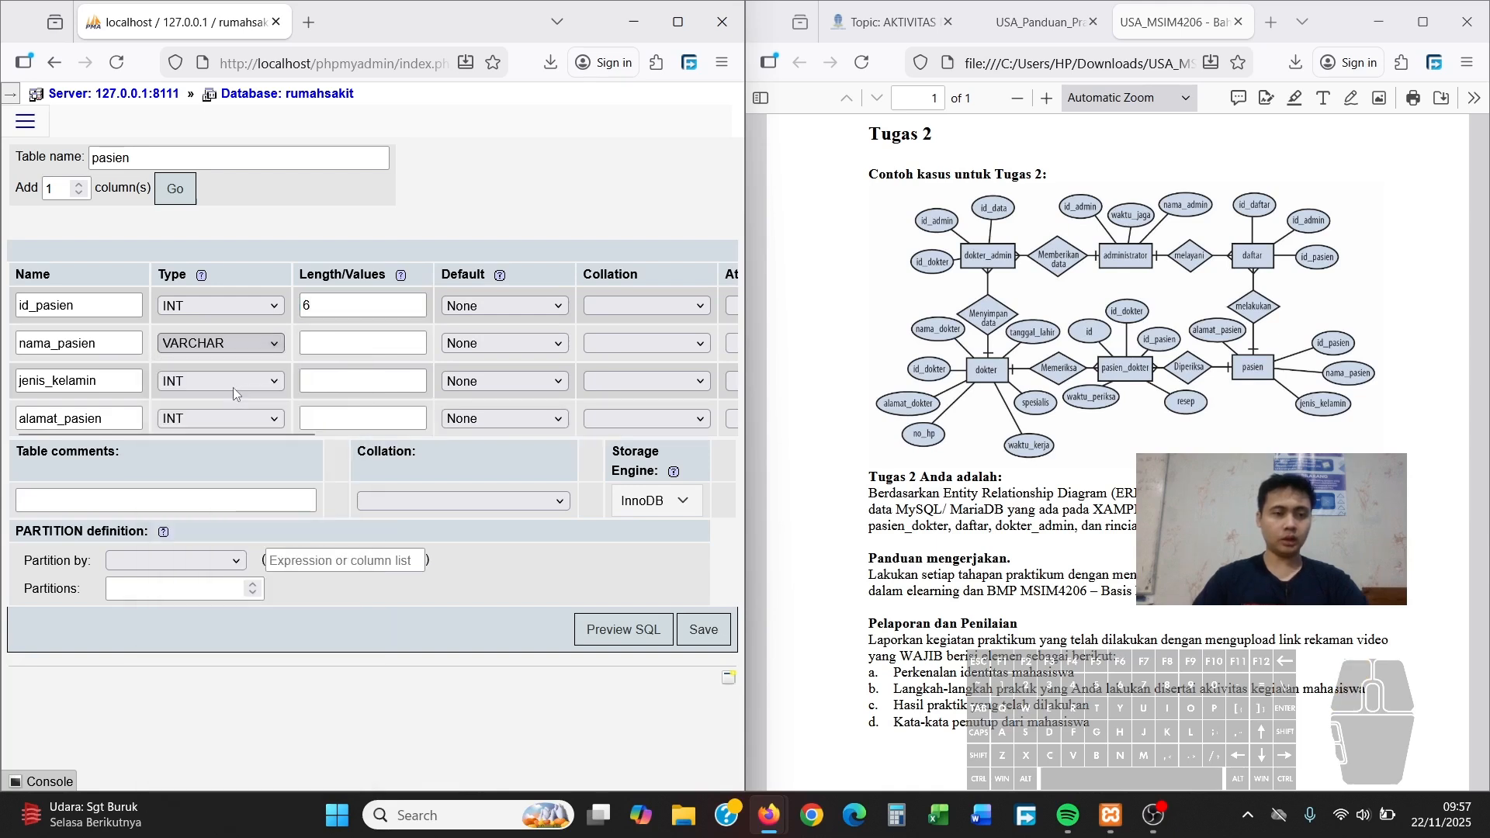
{"action": "left_click", "coordinate": [343, 342]}
{"action": "type", "text": "50"}
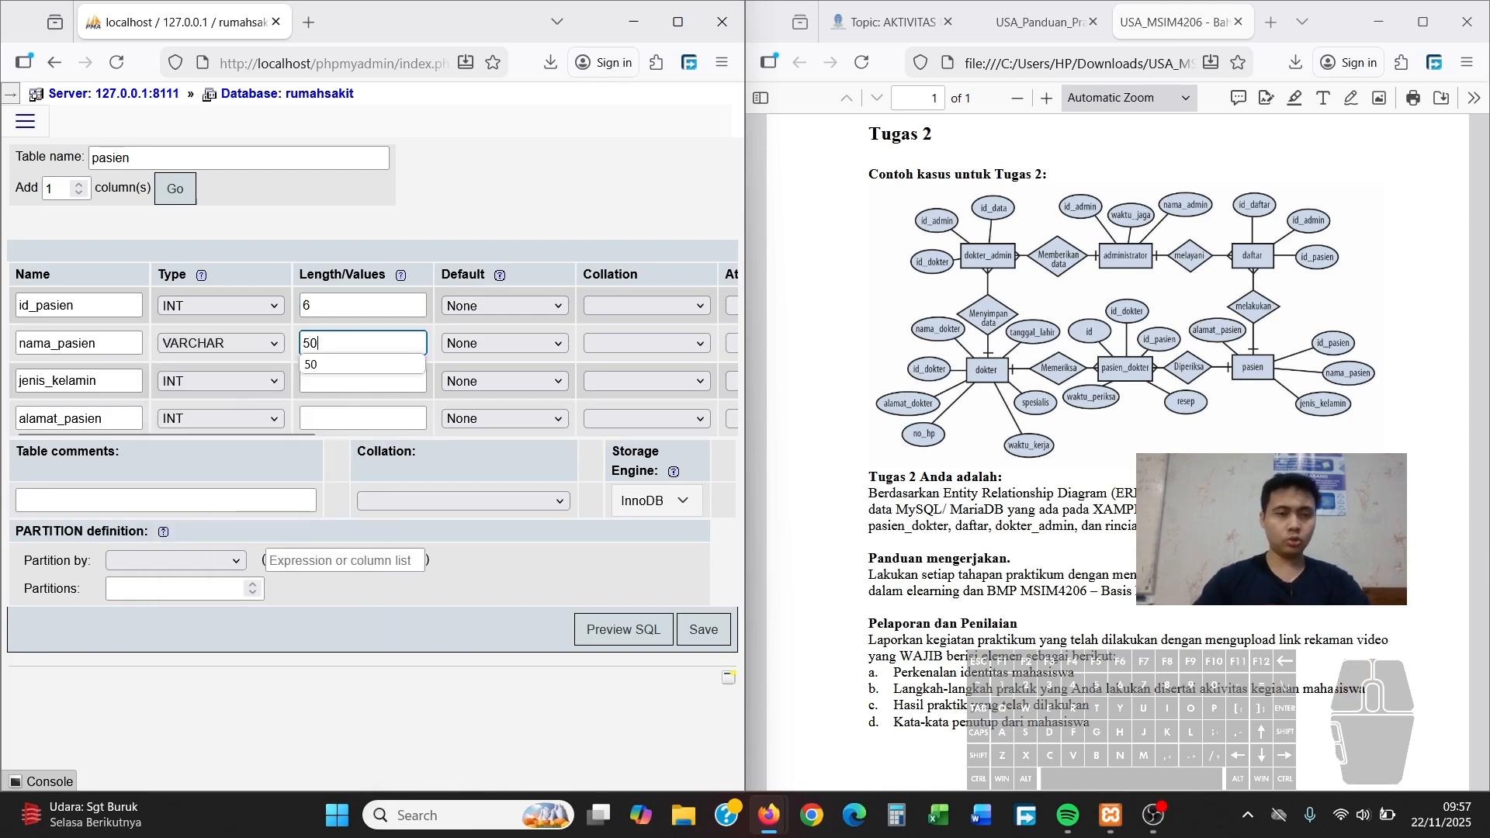
Make jenis_kelamin VARCHAR(1) and alamat_pasien VARCHAR(50)
{"action": "left_click", "coordinate": [253, 380]}
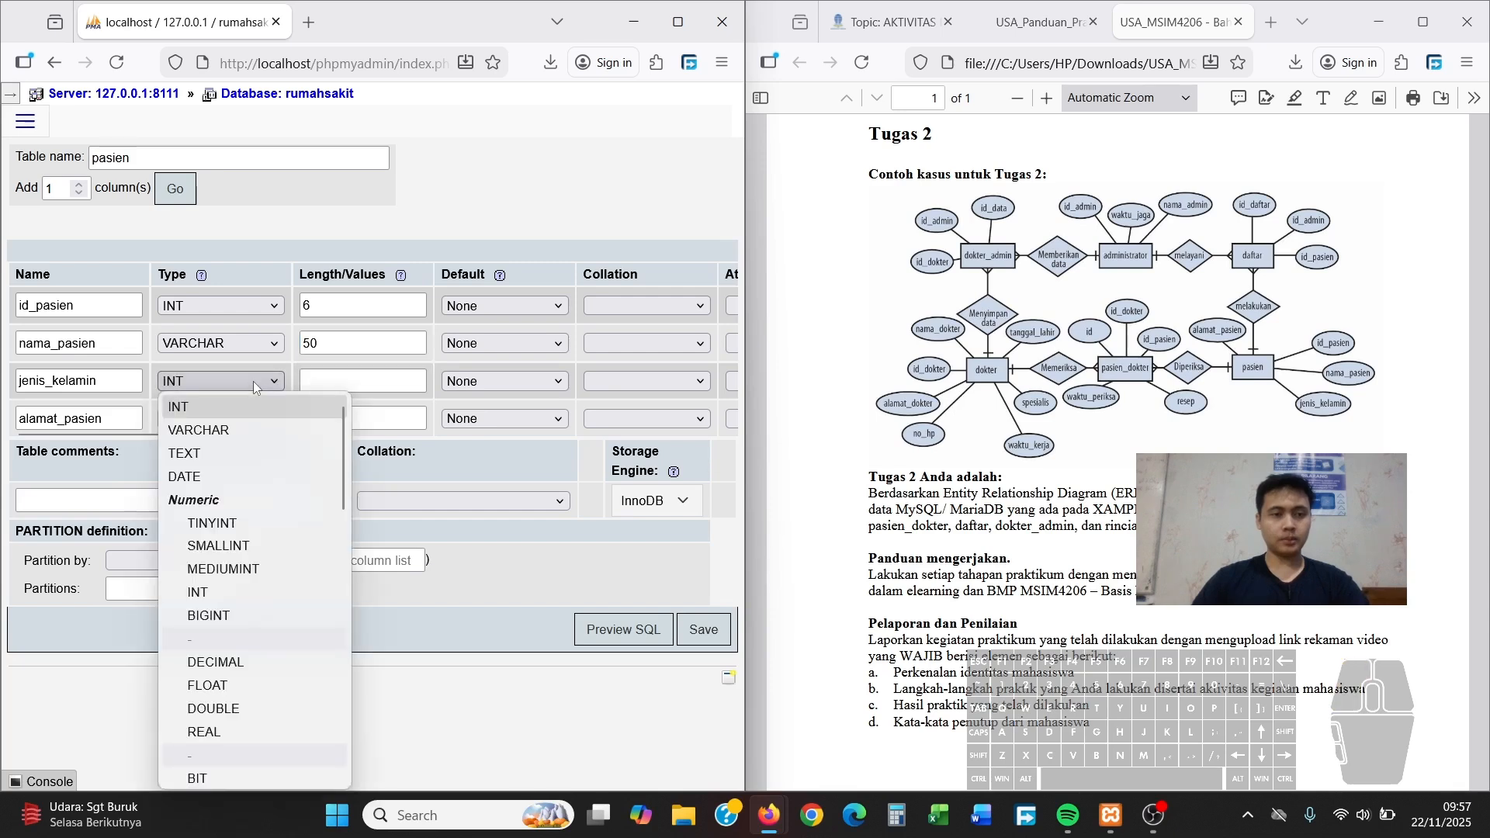
{"action": "left_click", "coordinate": [231, 433]}
{"action": "left_click", "coordinate": [331, 380]}
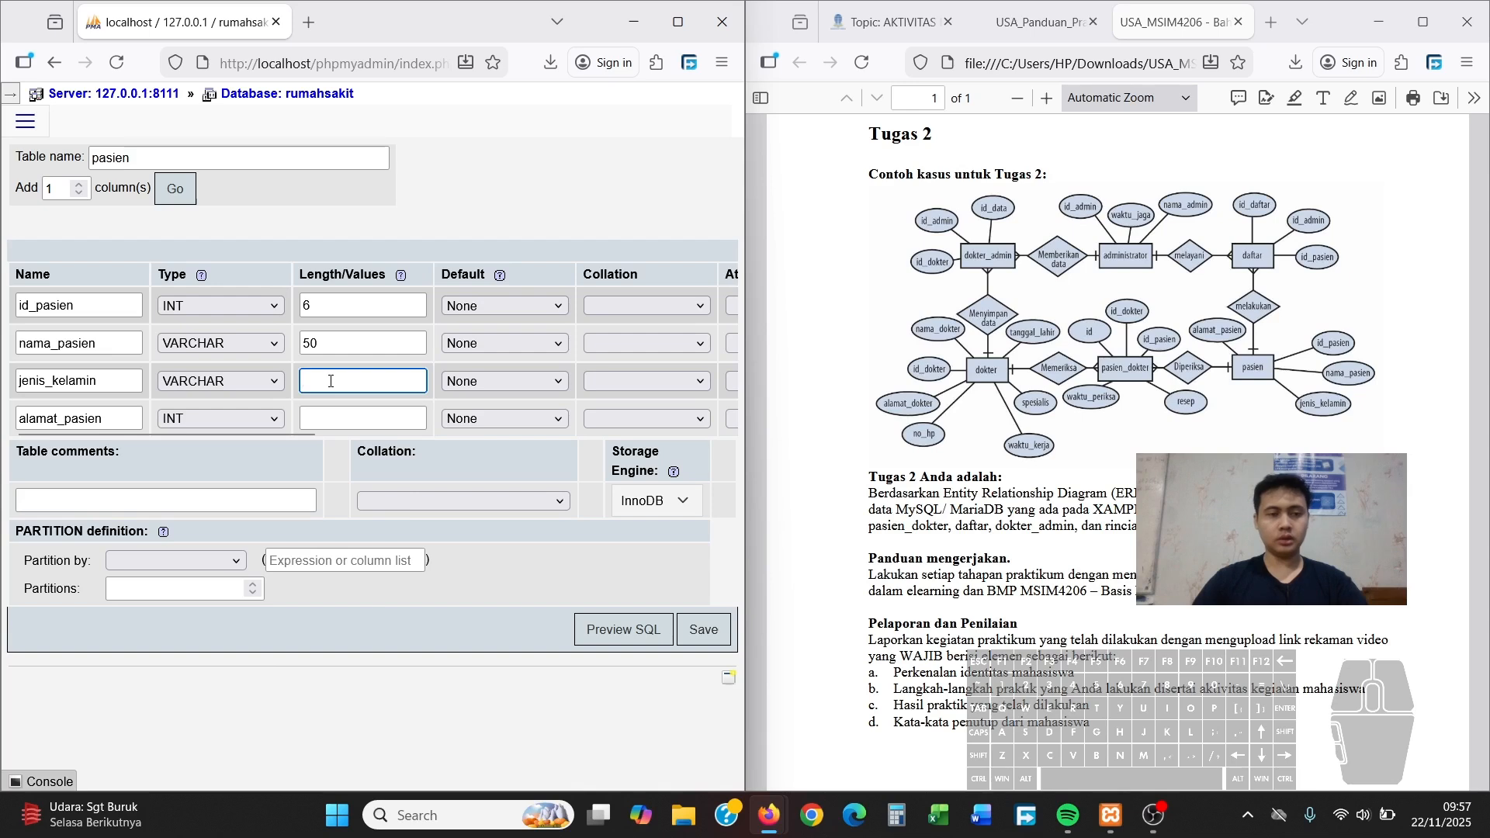
{"action": "type", "text": "1"}
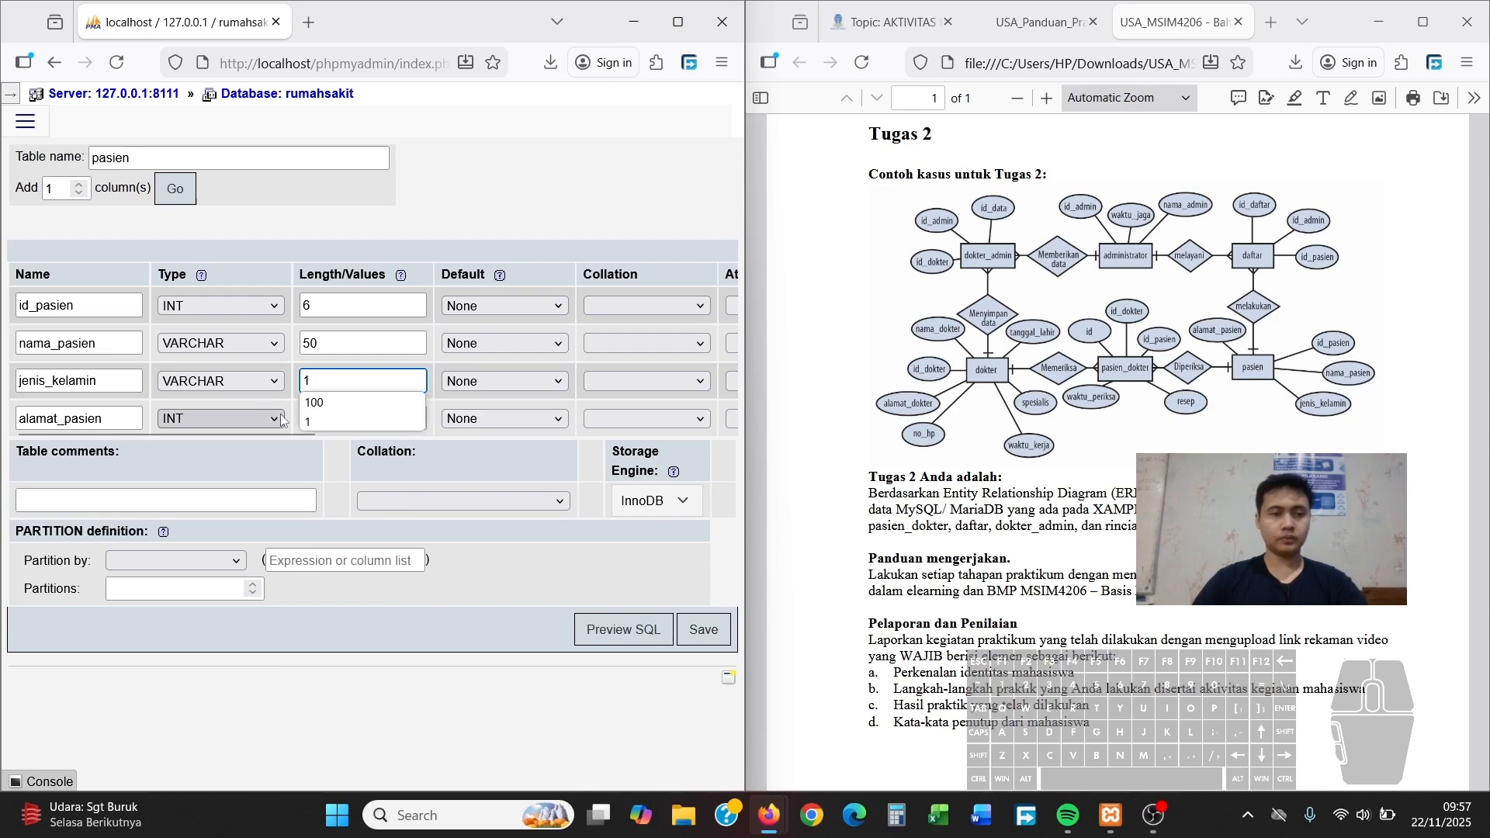
{"action": "key", "text": "Escape"}
{"action": "left_click", "coordinate": [259, 424]}
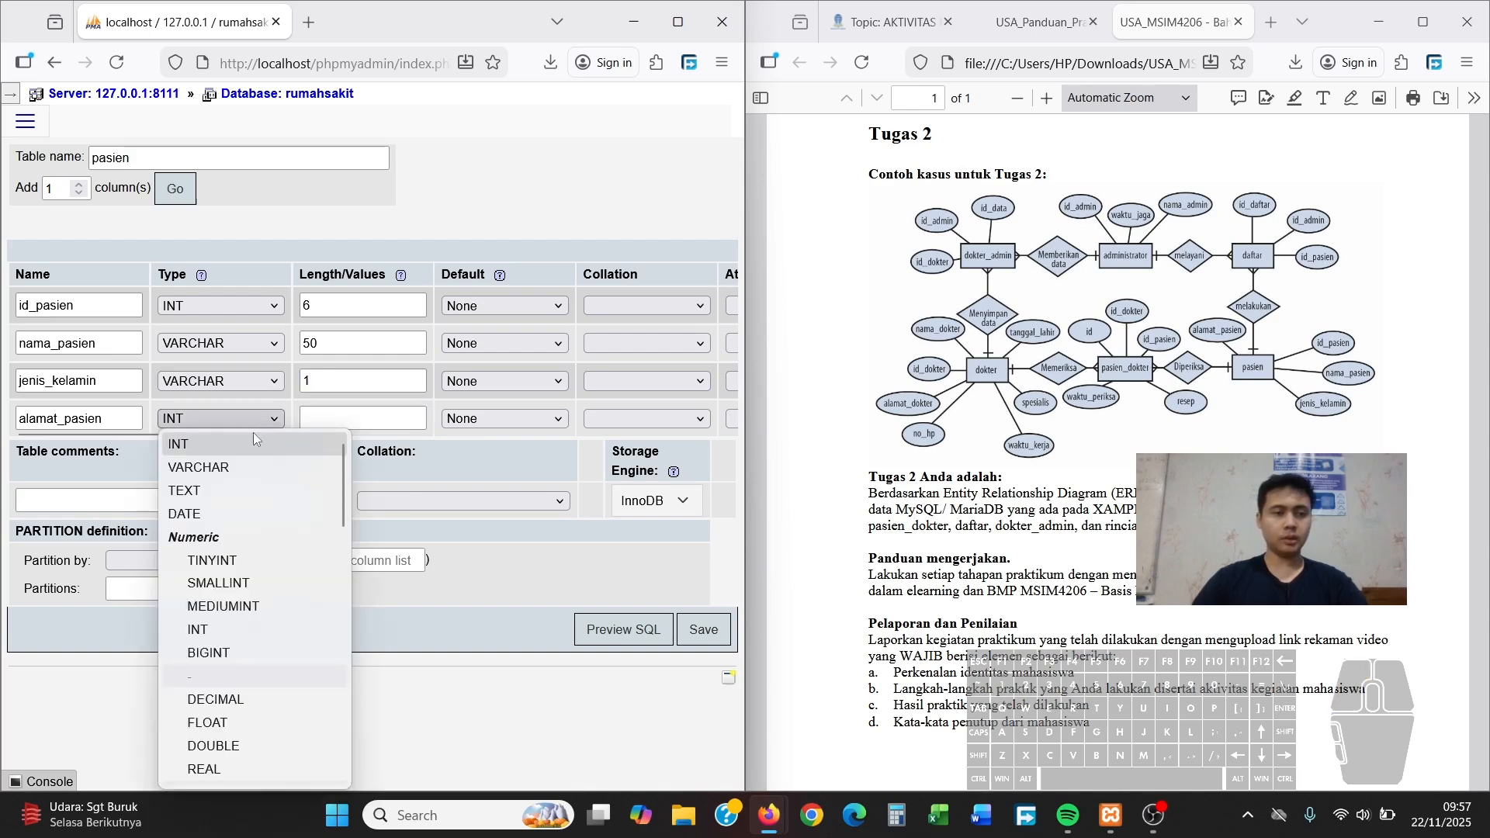
{"action": "left_click", "coordinate": [234, 461]}
{"action": "left_click", "coordinate": [314, 420]}
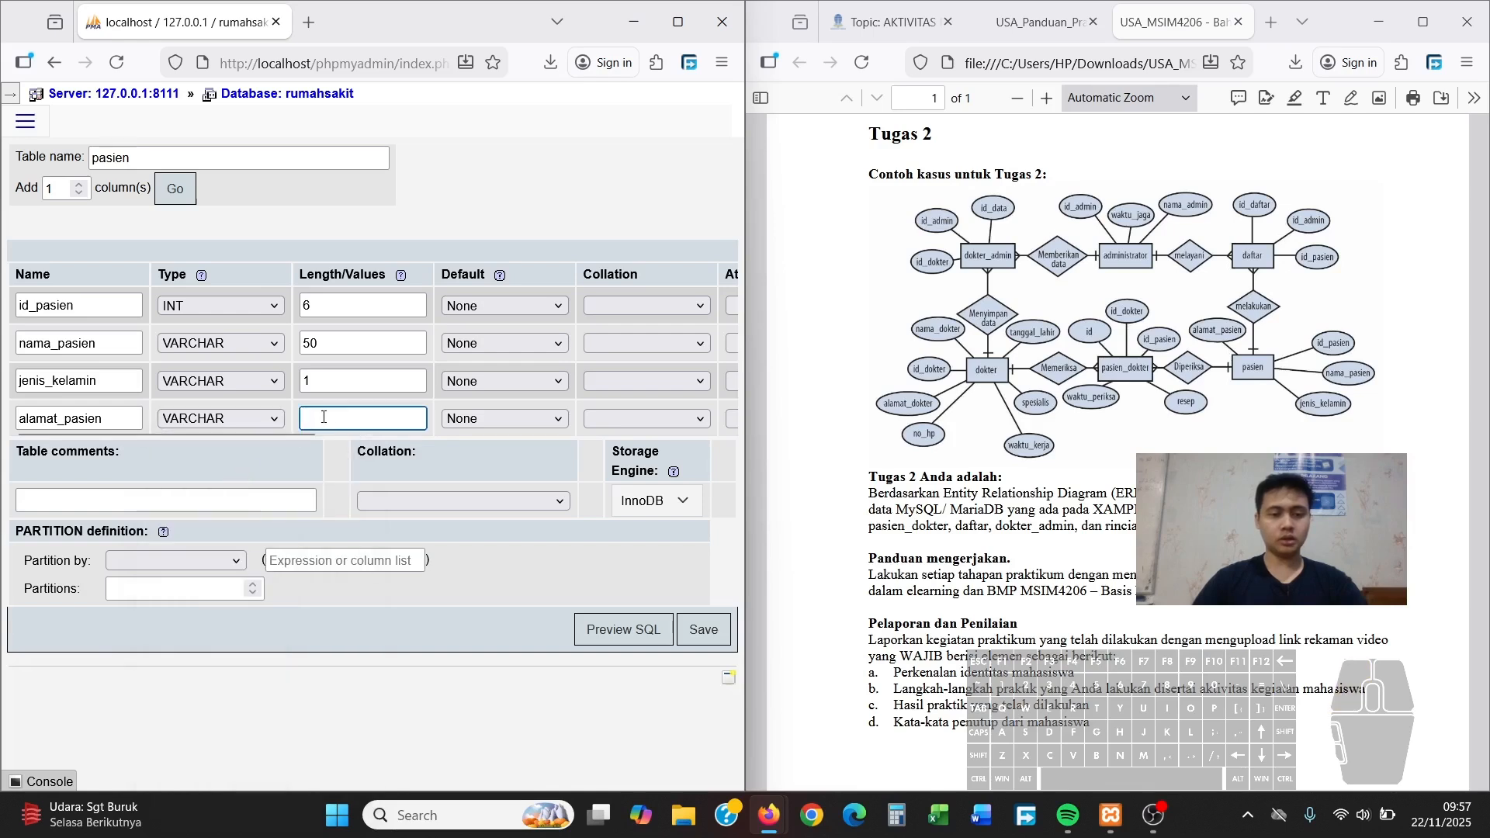
{"action": "type", "text": "50"}
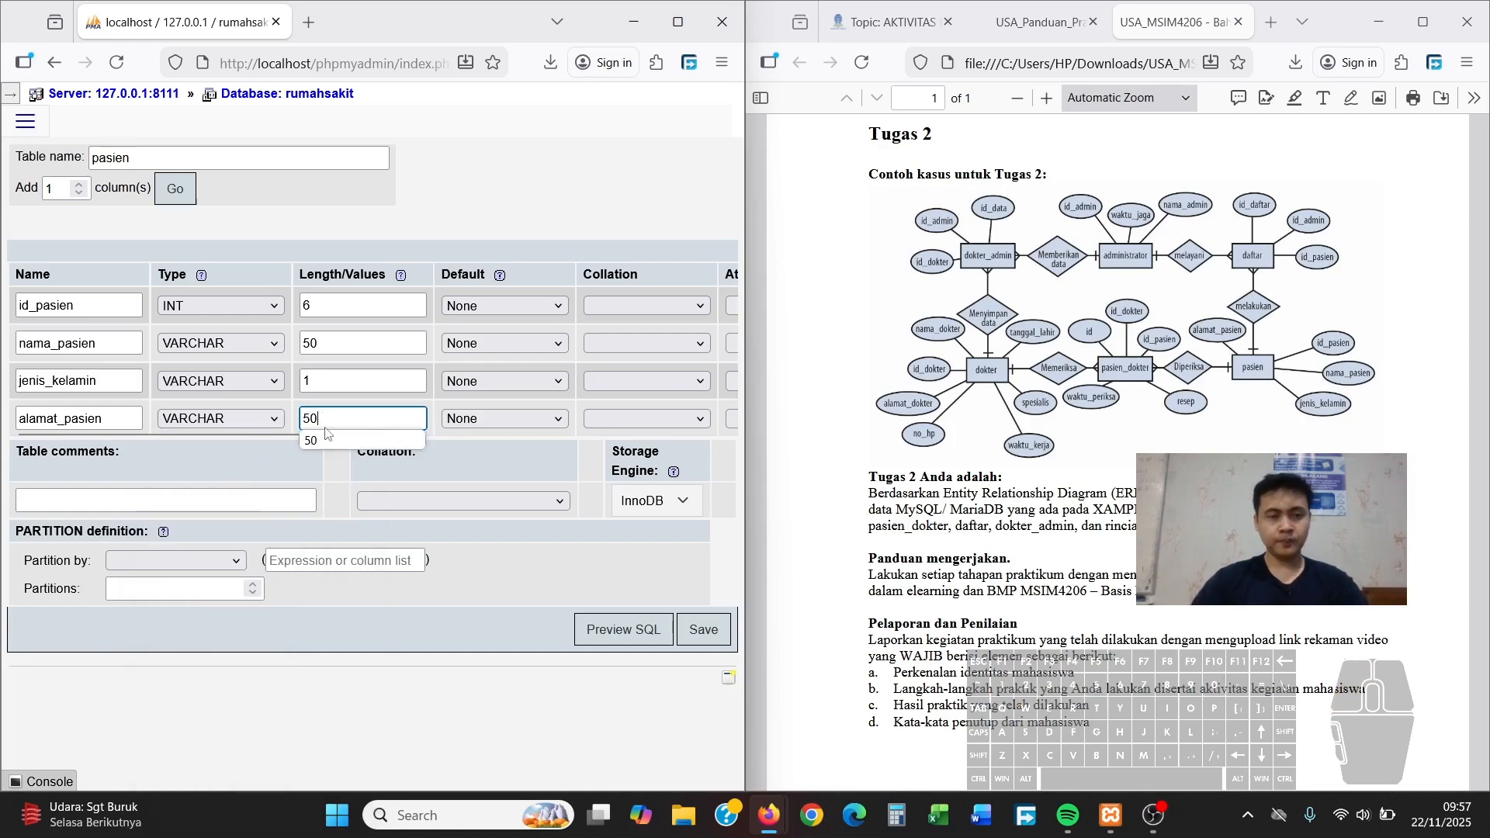
{"action": "left_click_drag", "start_coordinate": [185, 433], "coordinate": [430, 443]}
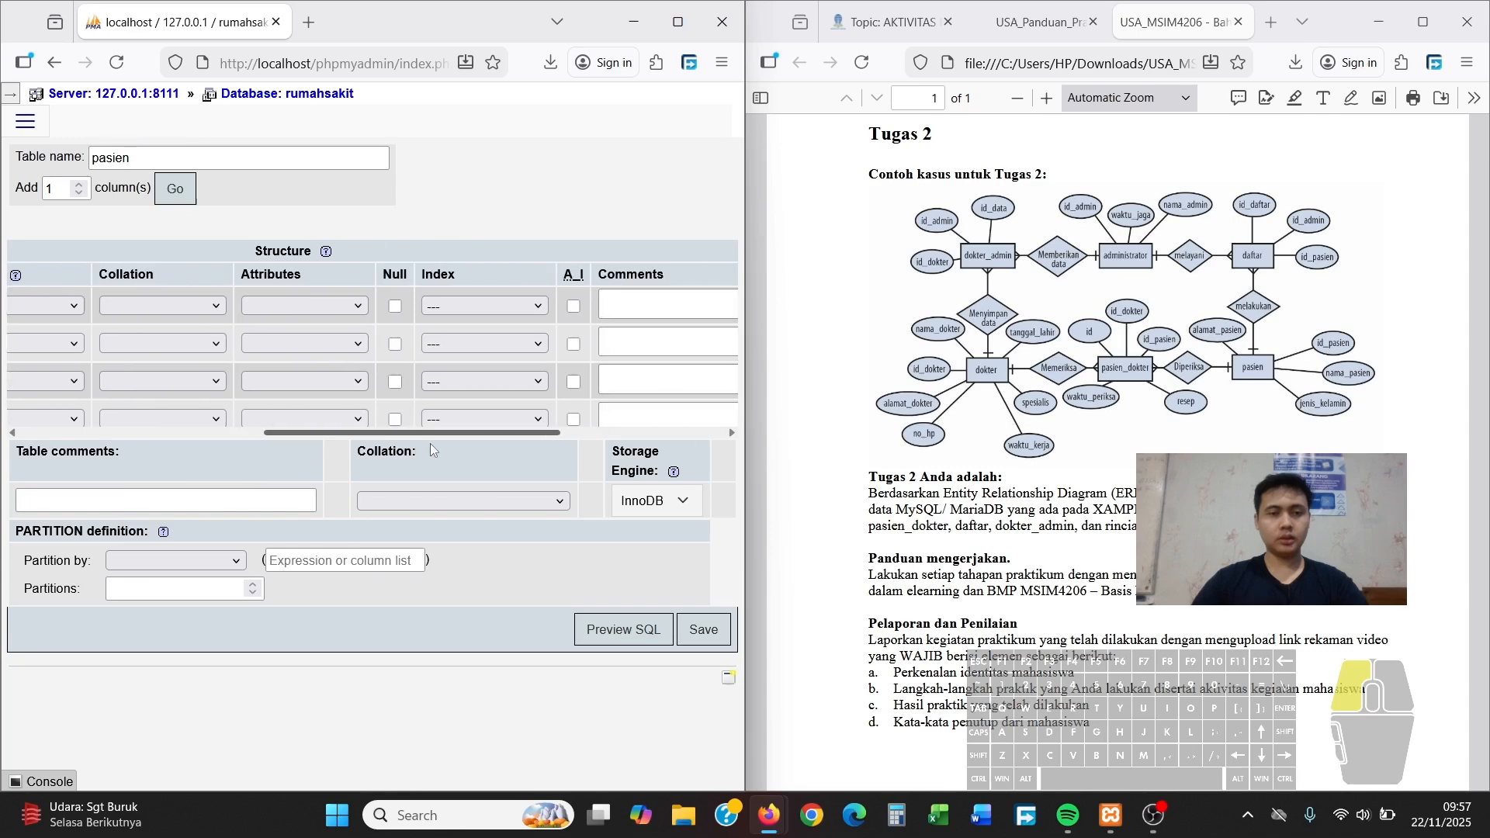
Make id_pasien the PRIMARY key, save the pasien table, and return to rumahsakit
{"action": "left_click", "coordinate": [504, 304]}
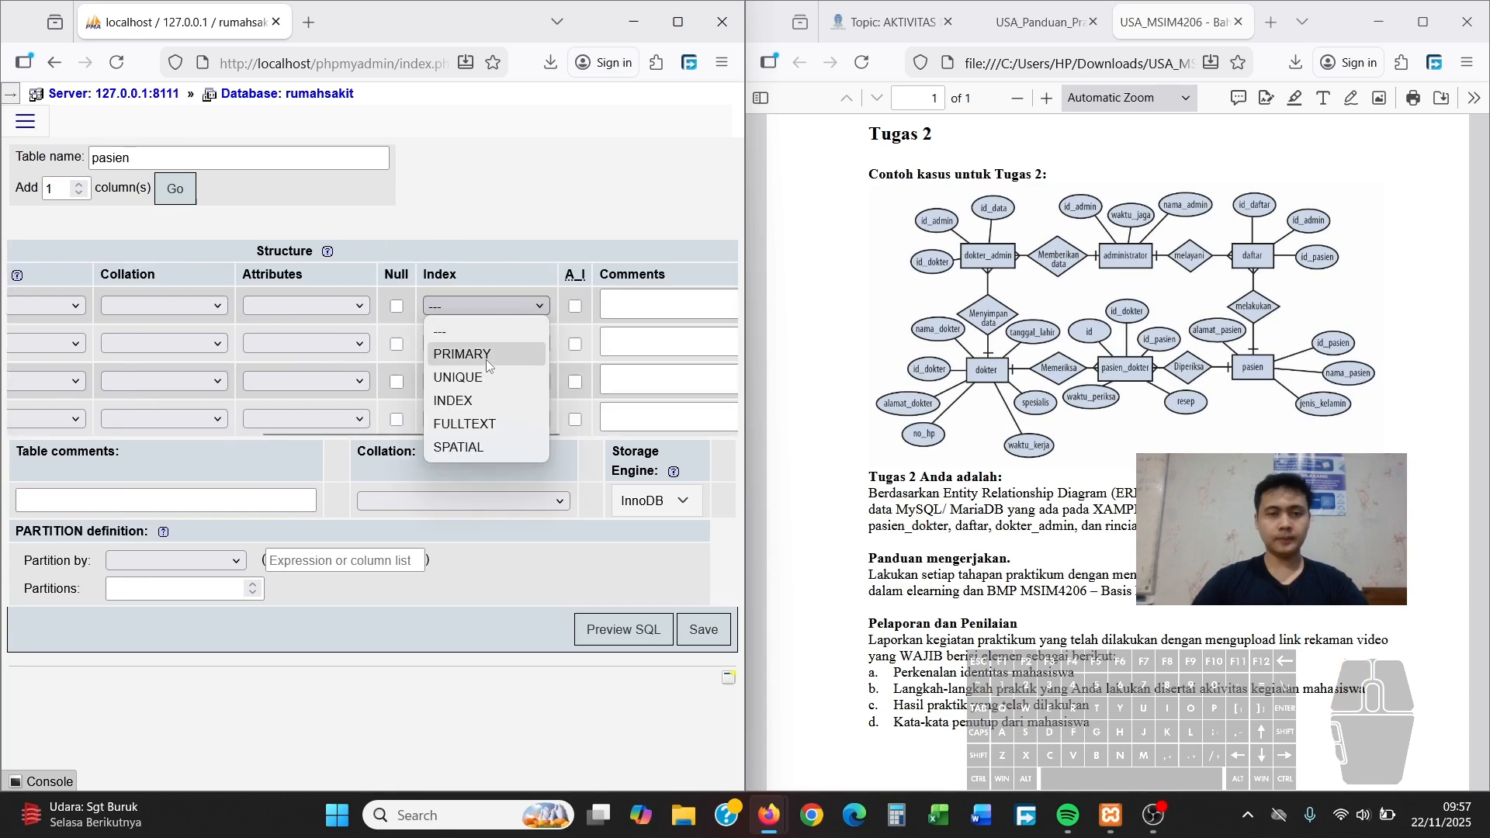
{"action": "left_click", "coordinate": [488, 353]}
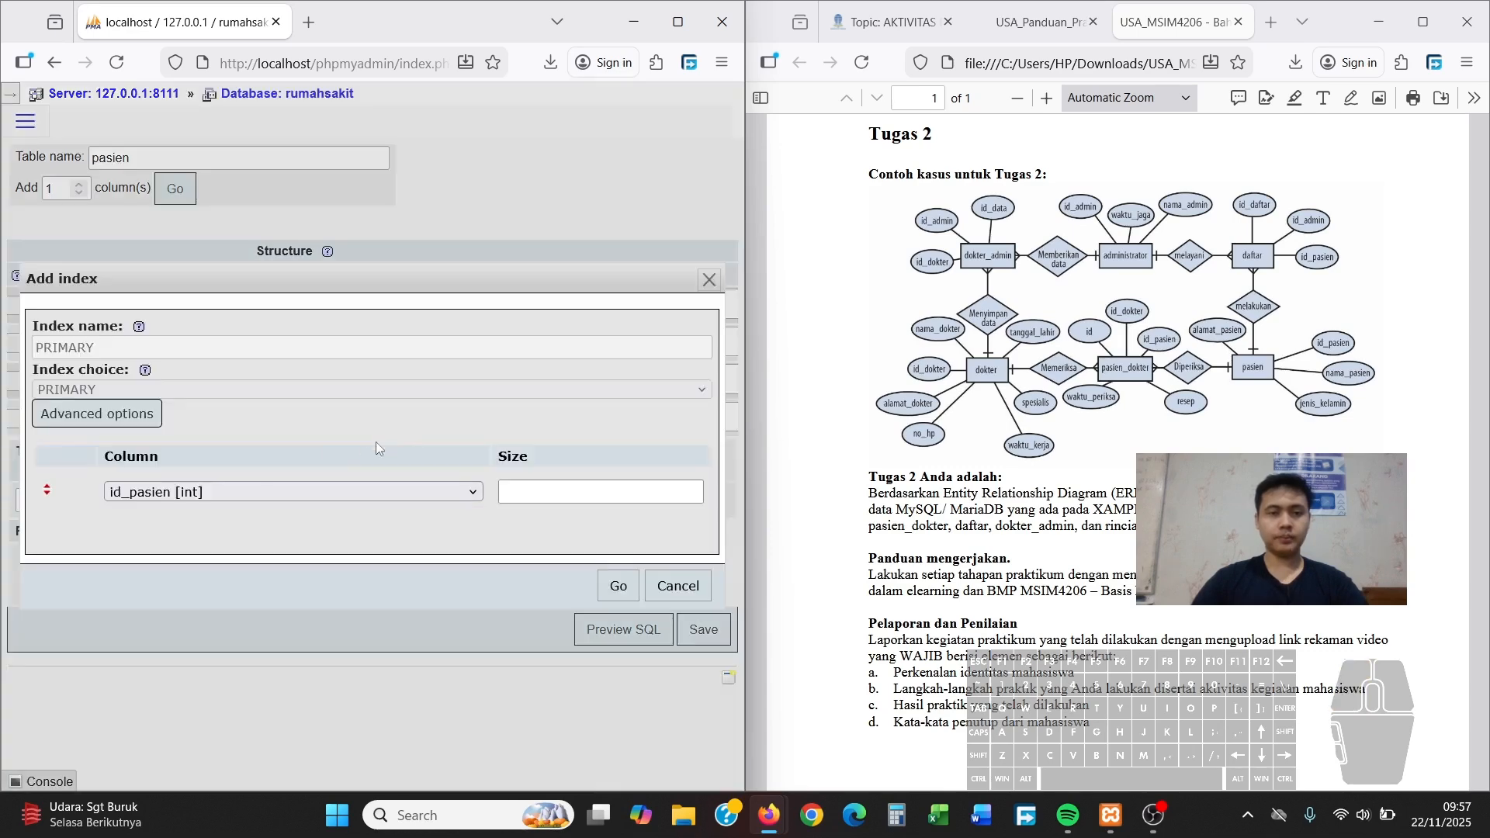
{"action": "left_click", "coordinate": [618, 587]}
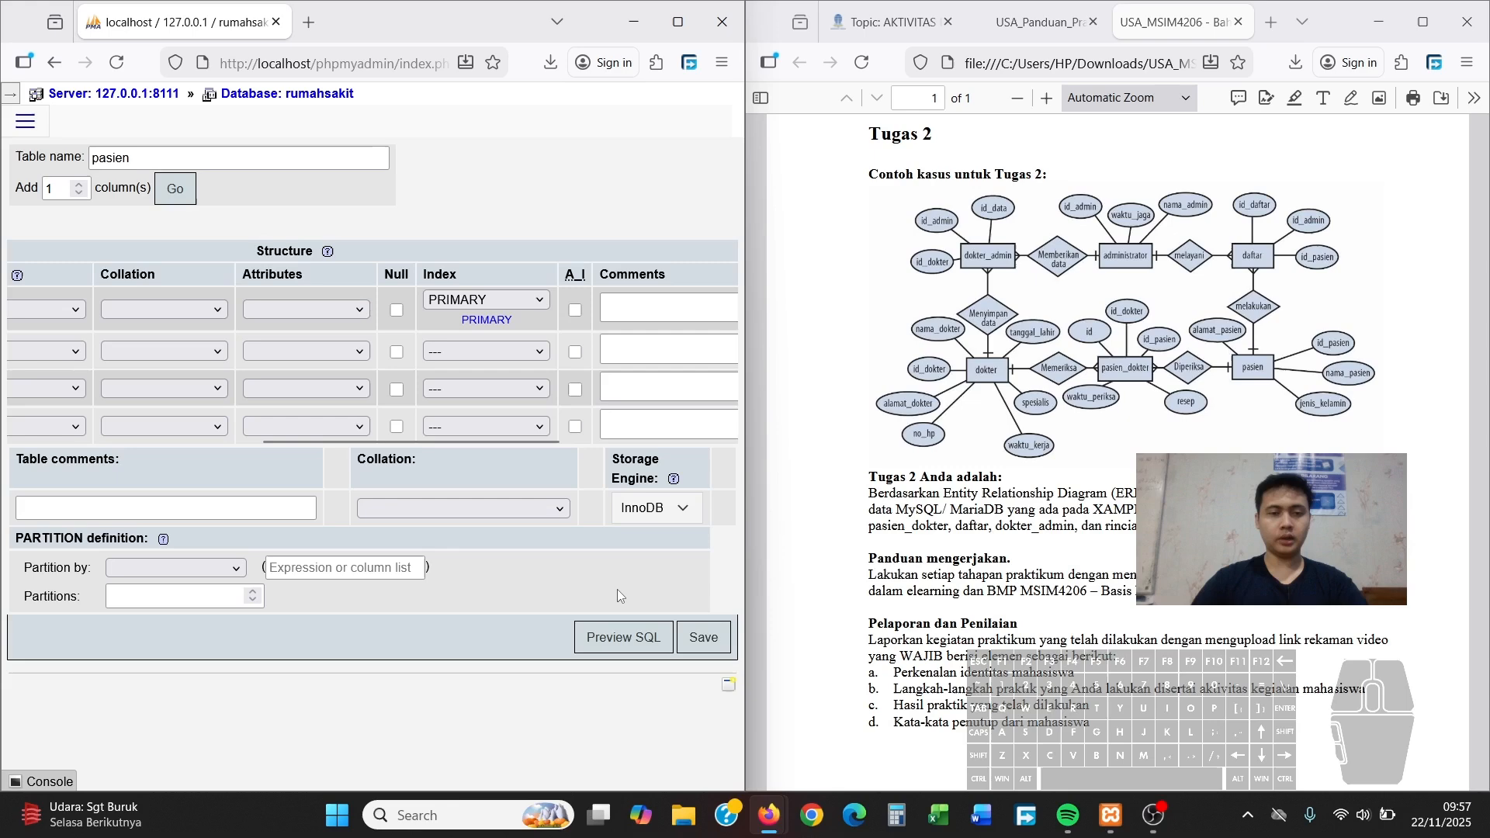
{"action": "left_click", "coordinate": [705, 639]}
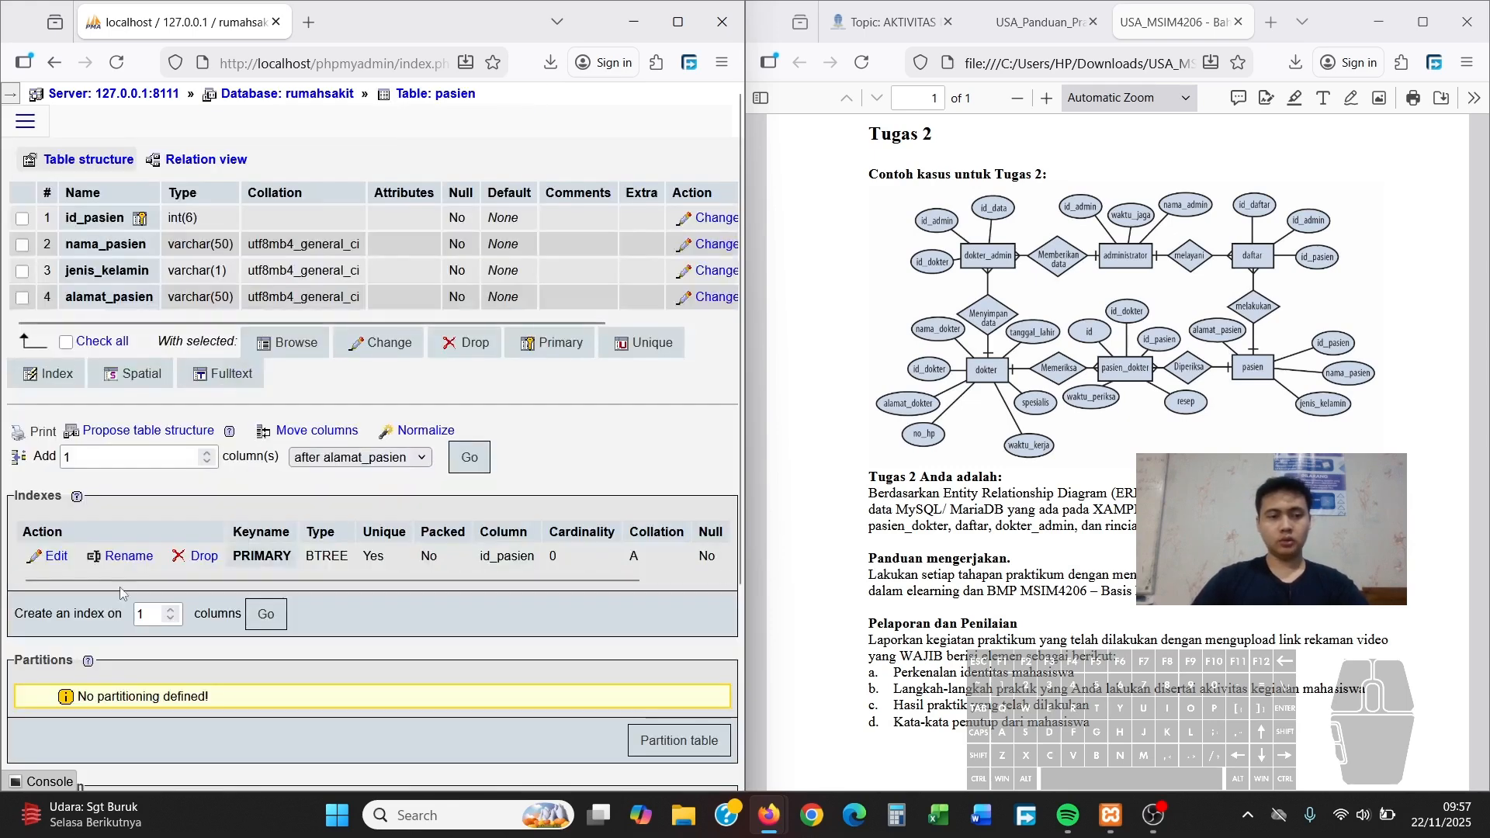
{"action": "left_click", "coordinate": [263, 93]}
Start a new table named daftar with 3 columns
{"action": "left_click", "coordinate": [79, 680]}
{"action": "type", "text": "fw"}
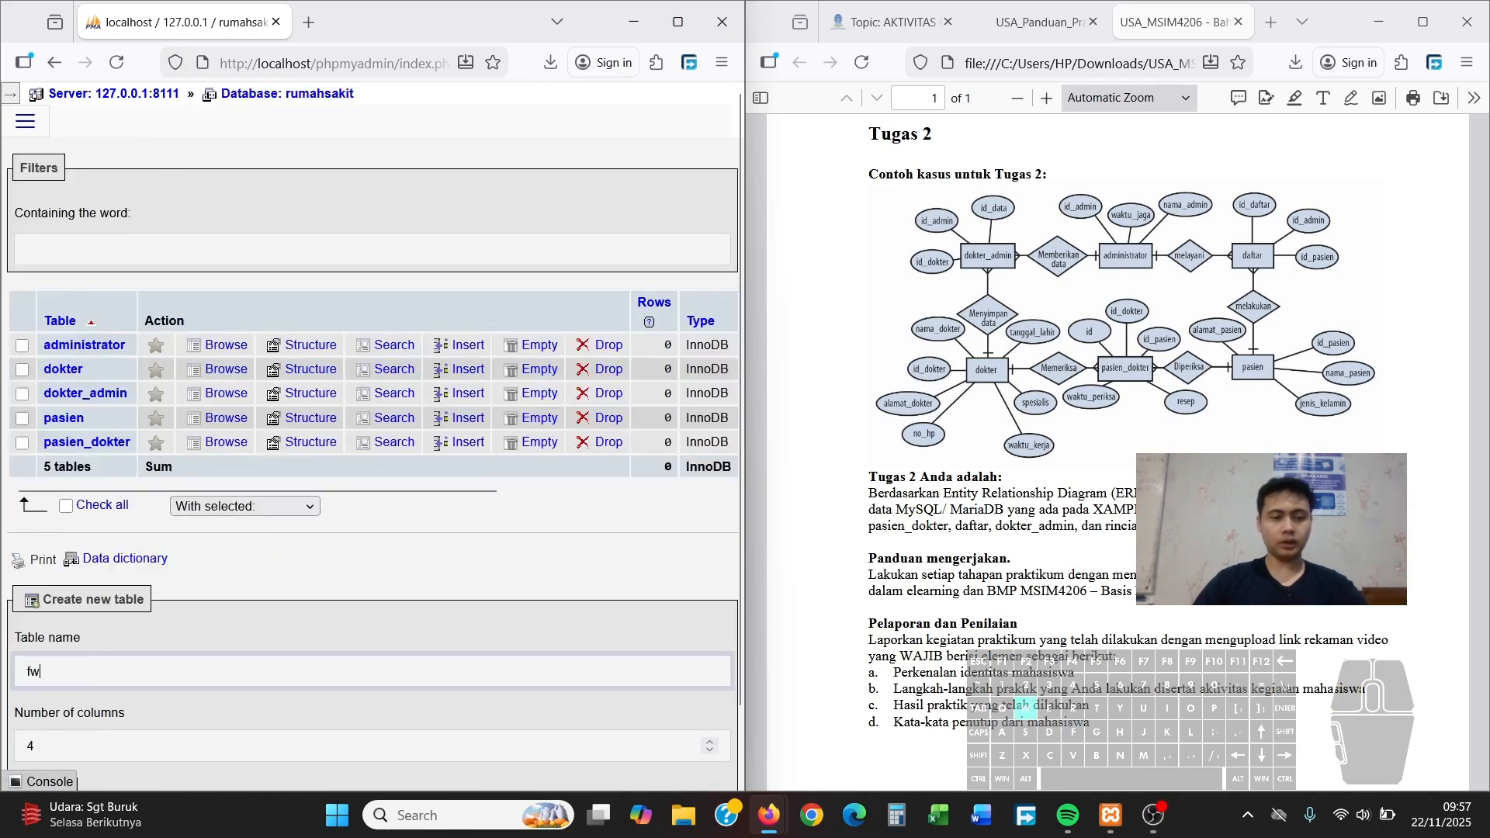
{"action": "key", "text": "BackSpace"}
{"action": "type", "text": "daftar"}
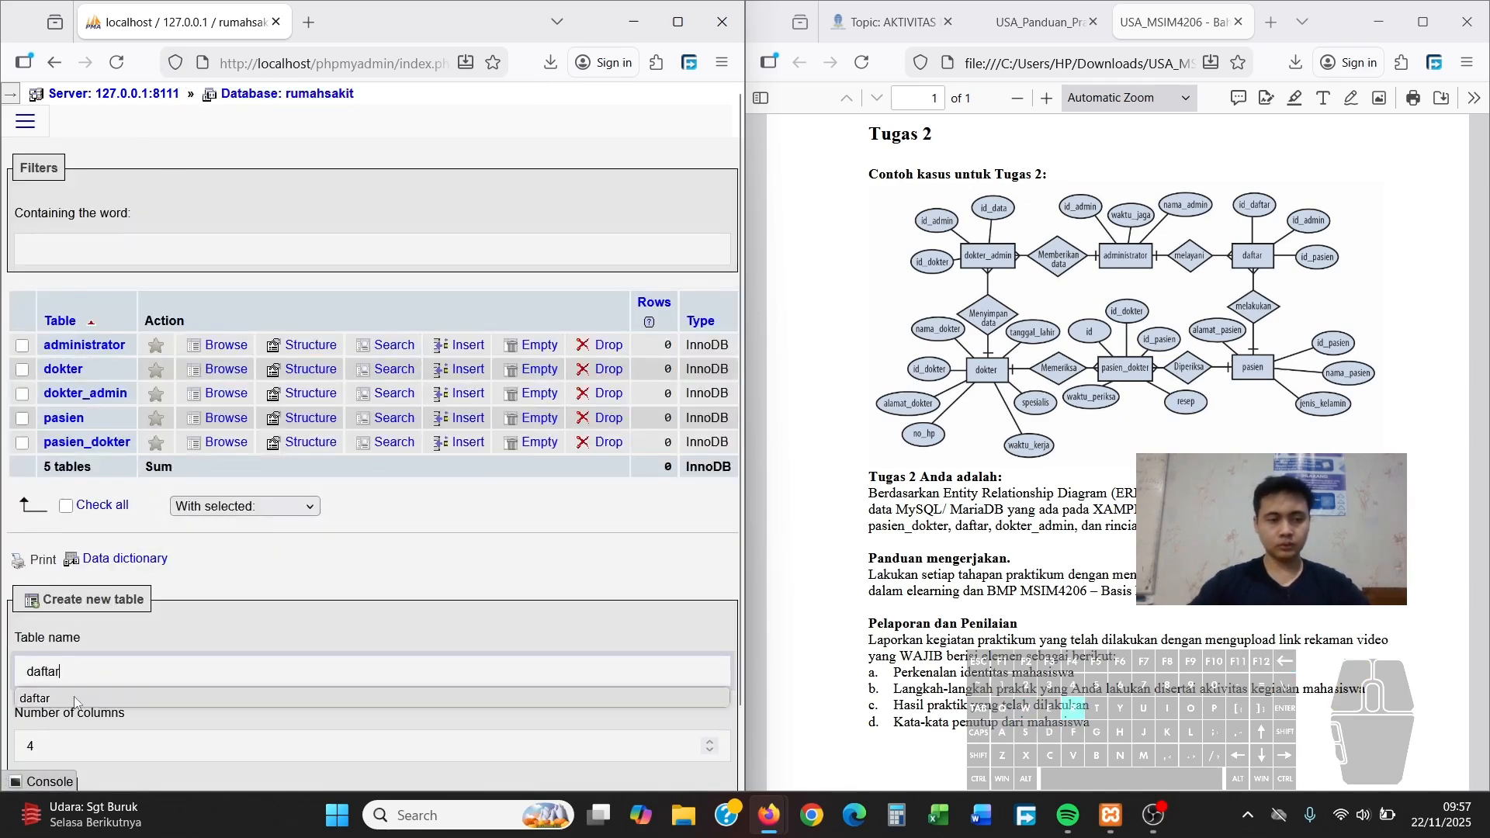
{"action": "scroll", "coordinate": [204, 530], "scroll_direction": "down", "scroll_amount": 2}
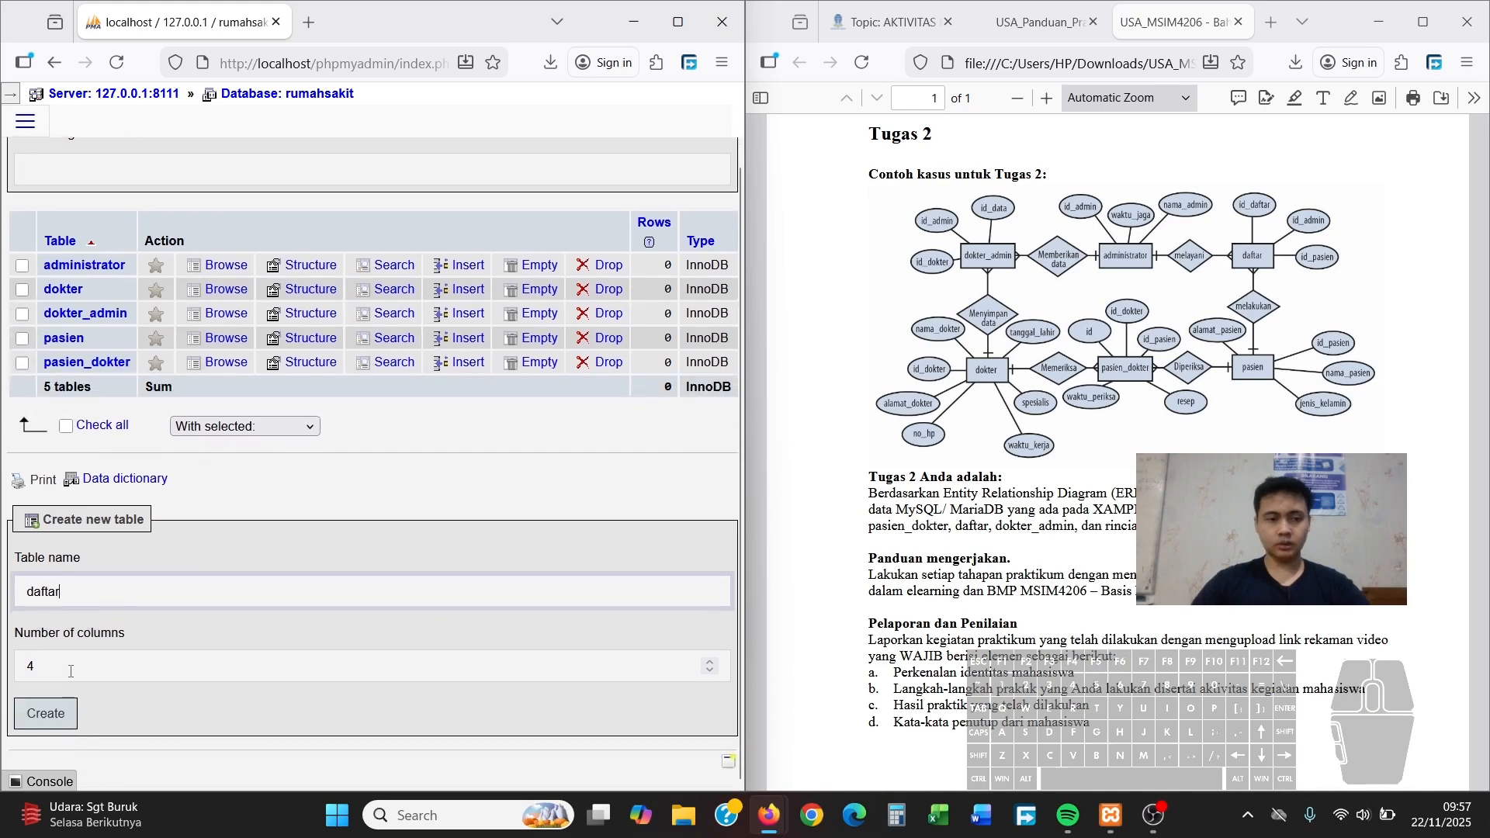
{"action": "left_click", "coordinate": [69, 671]}
{"action": "key", "text": "BackSpace"}
{"action": "type", "text": "3"}
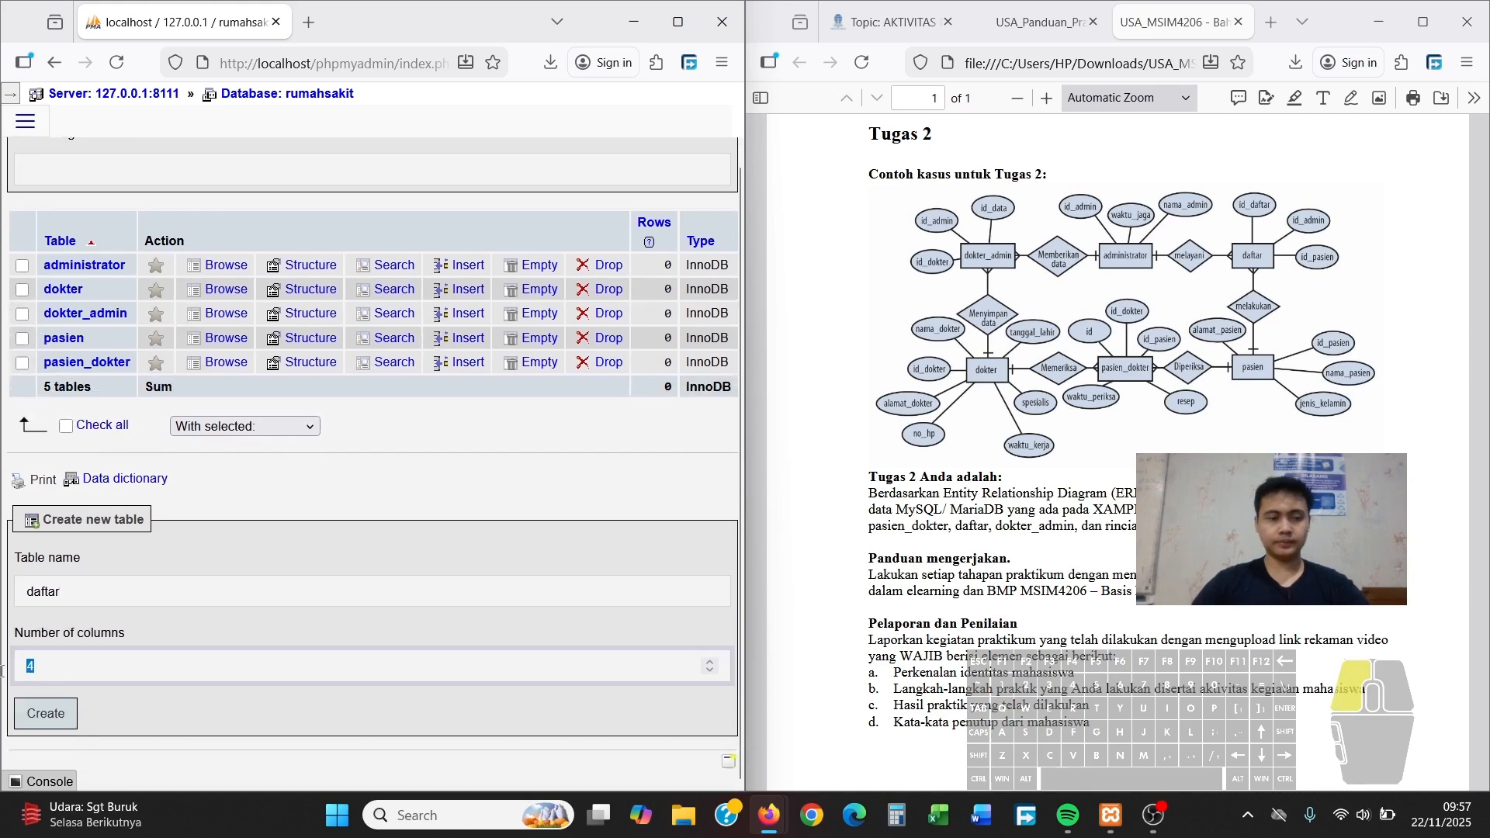
{"action": "left_click", "coordinate": [48, 711]}
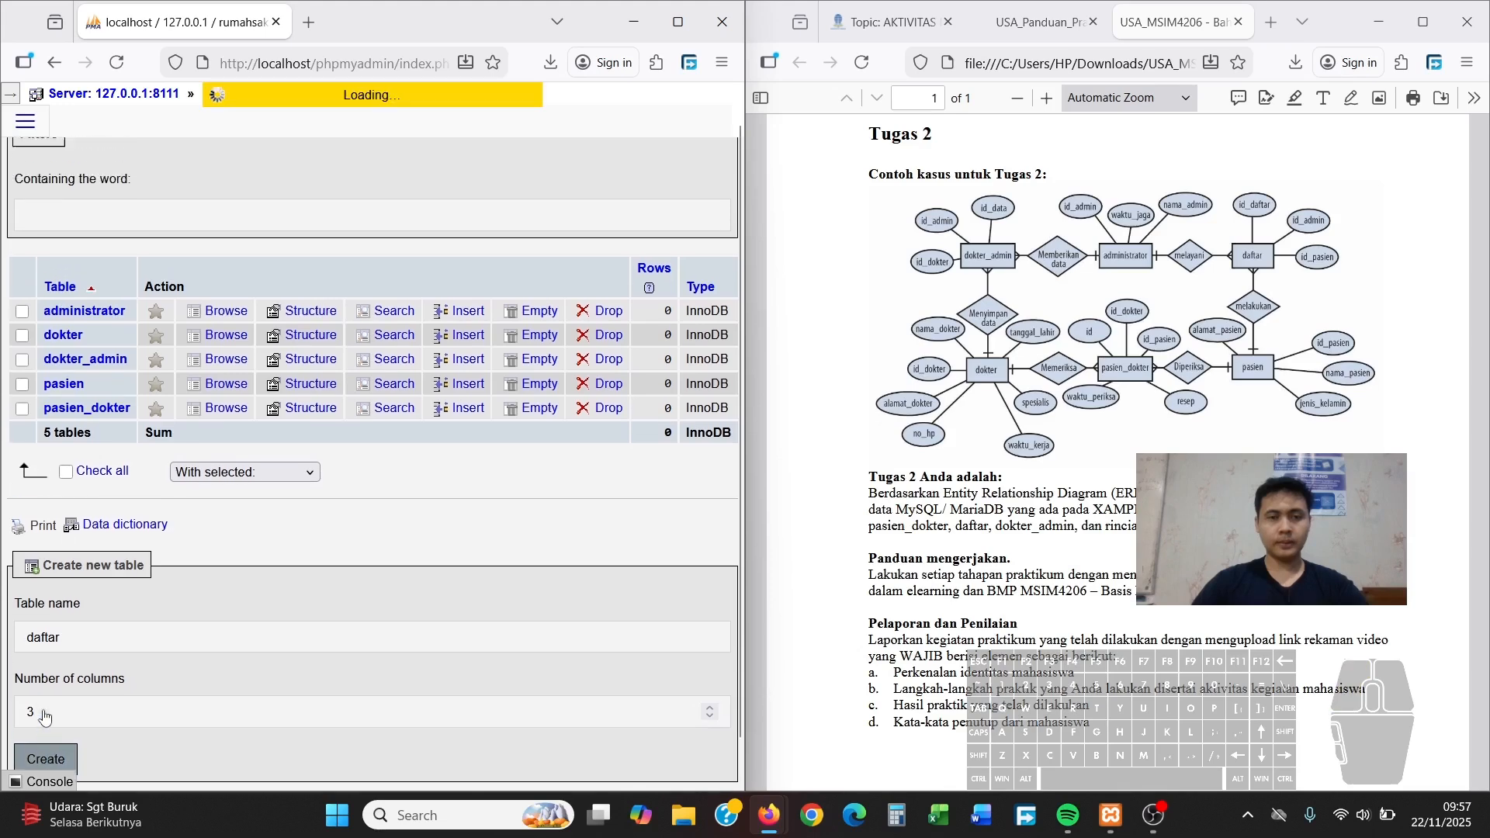
Name the columns id_daftar, id_admin and id_pasien
{"action": "left_click", "coordinate": [88, 308]}
{"action": "type", "text": "id_daftar"}
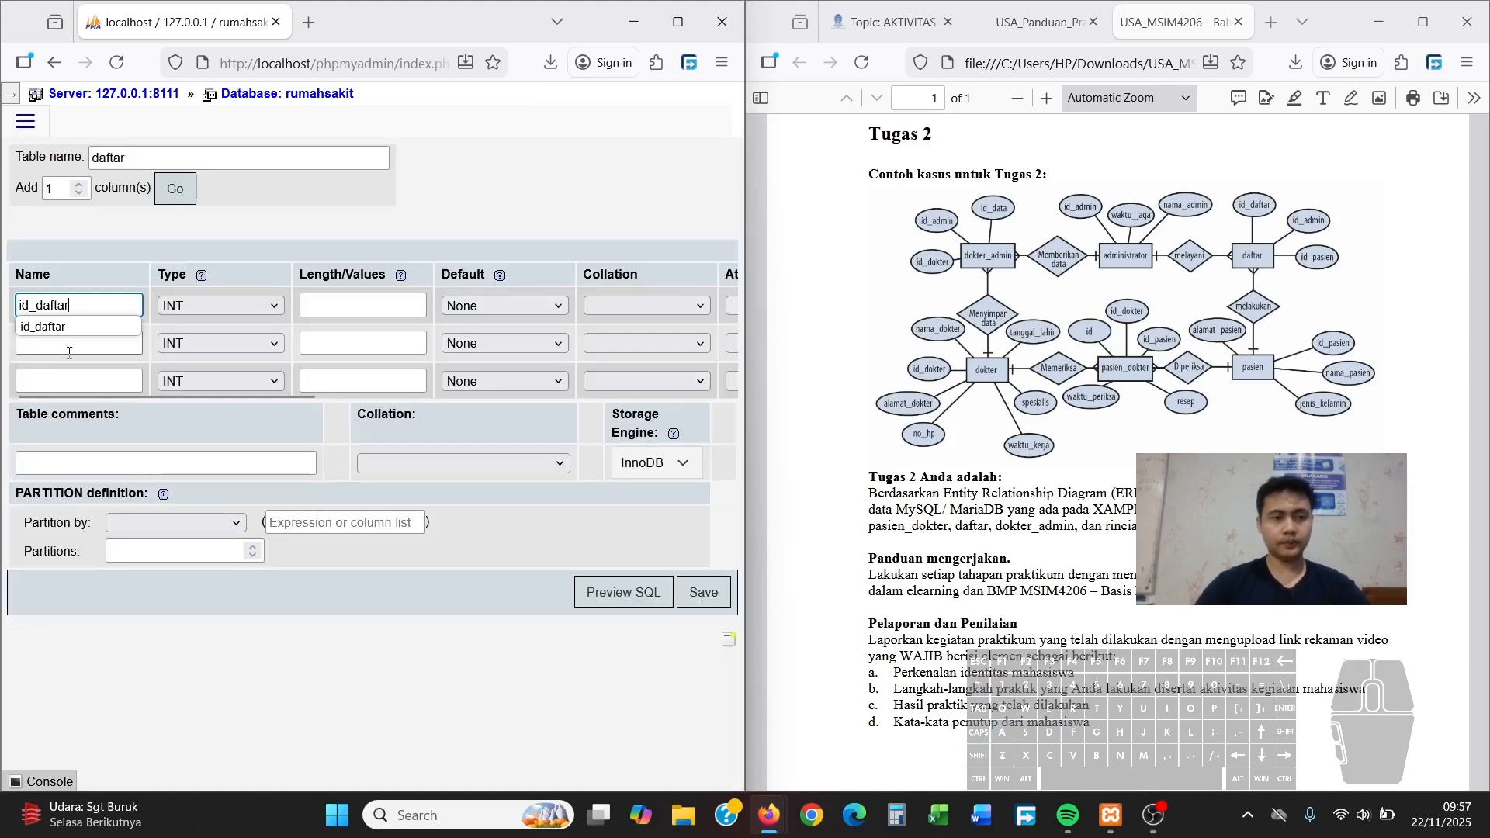
{"action": "left_click", "coordinate": [69, 352]}
{"action": "type", "text": "id_admin"}
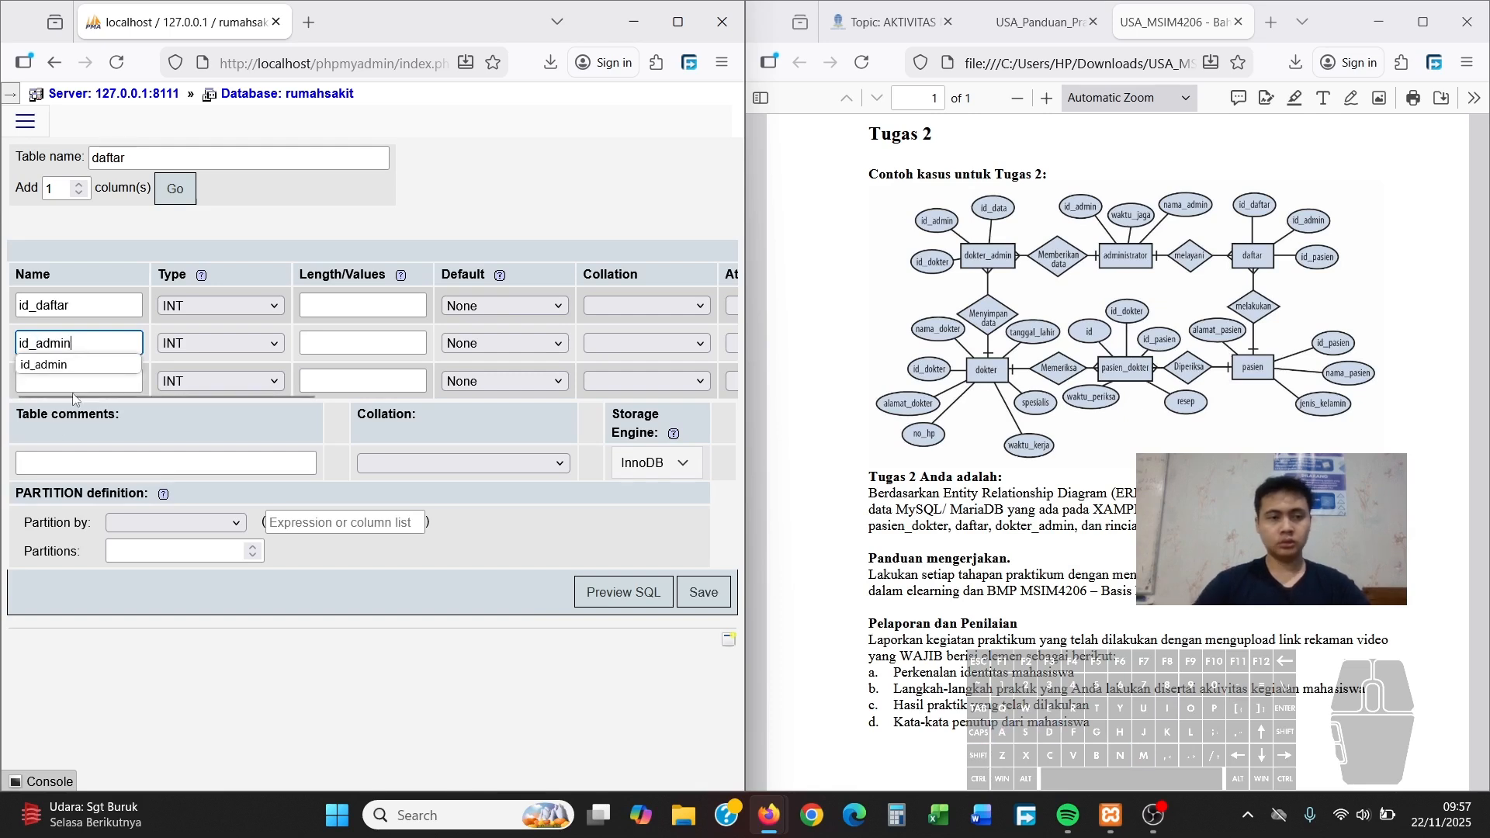
{"action": "left_click", "coordinate": [72, 391]}
{"action": "type", "text": "id_"}
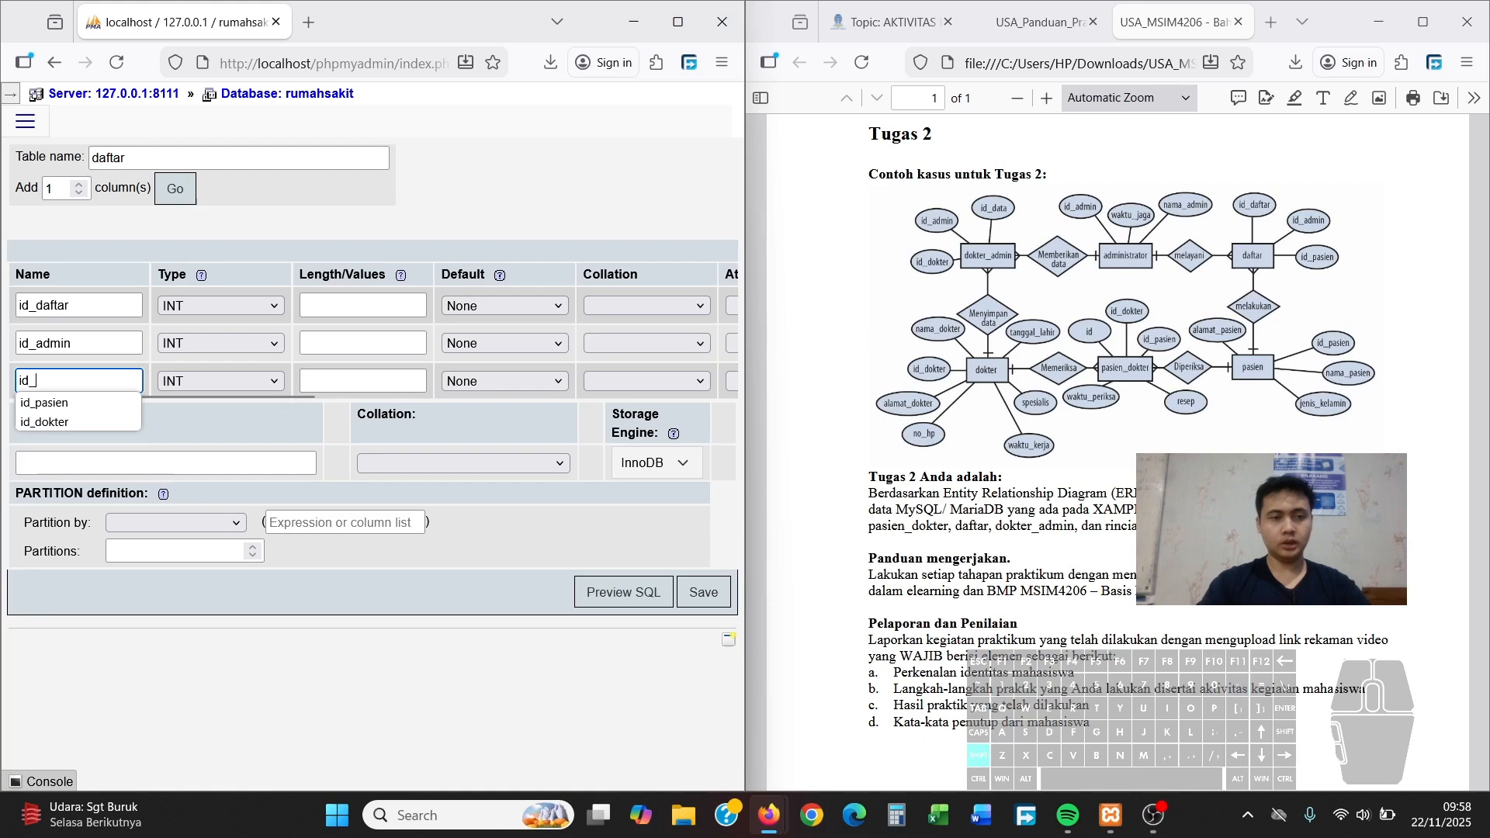
{"action": "type", "text": "a"}
{"action": "key", "text": "BackSpace"}
{"action": "type", "text": "pasien"}
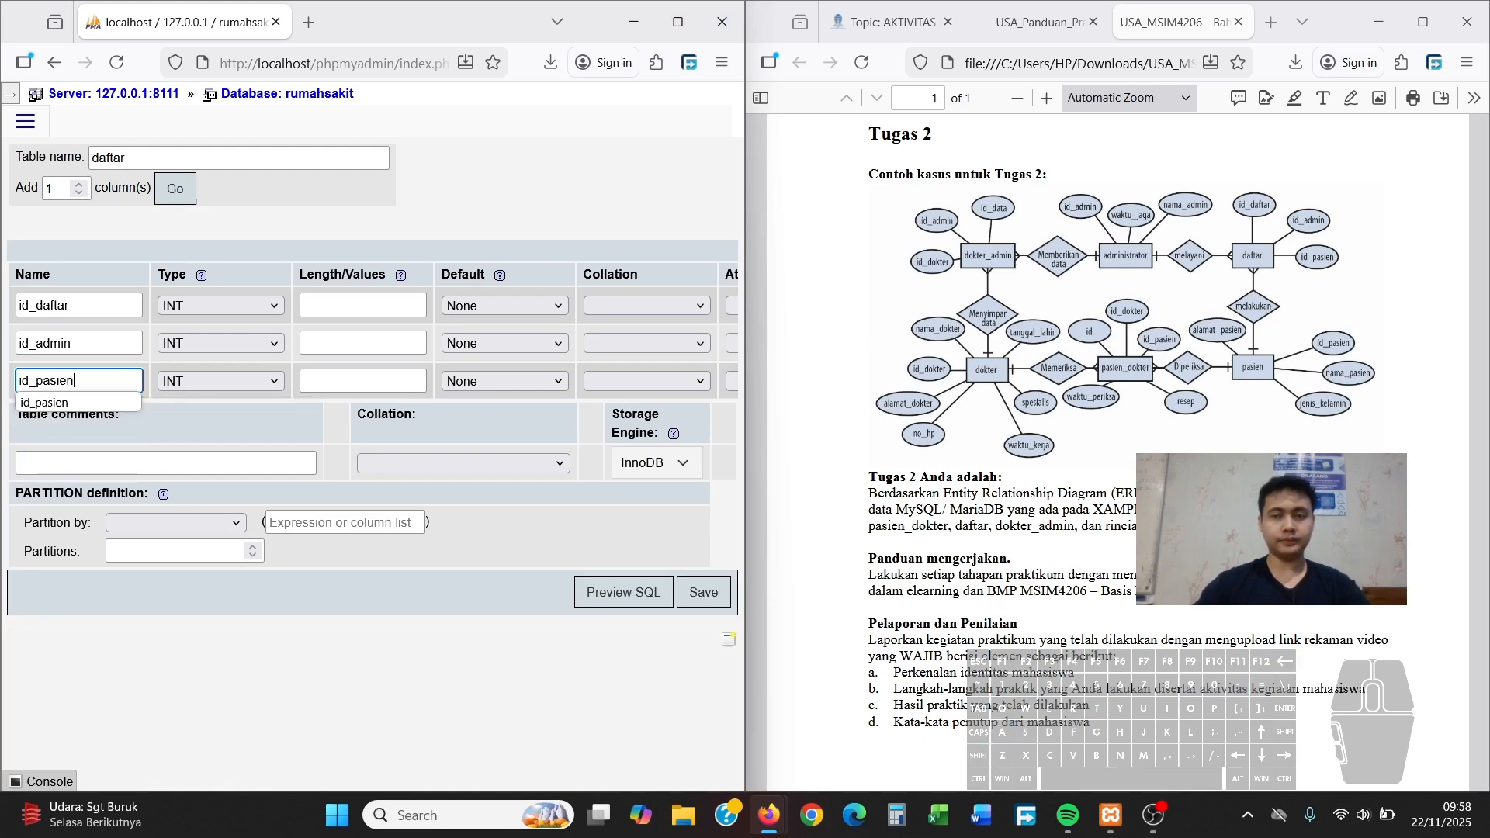
Set length 6 on id_daftar, id_admin and id_pasien
{"action": "left_click", "coordinate": [332, 312]}
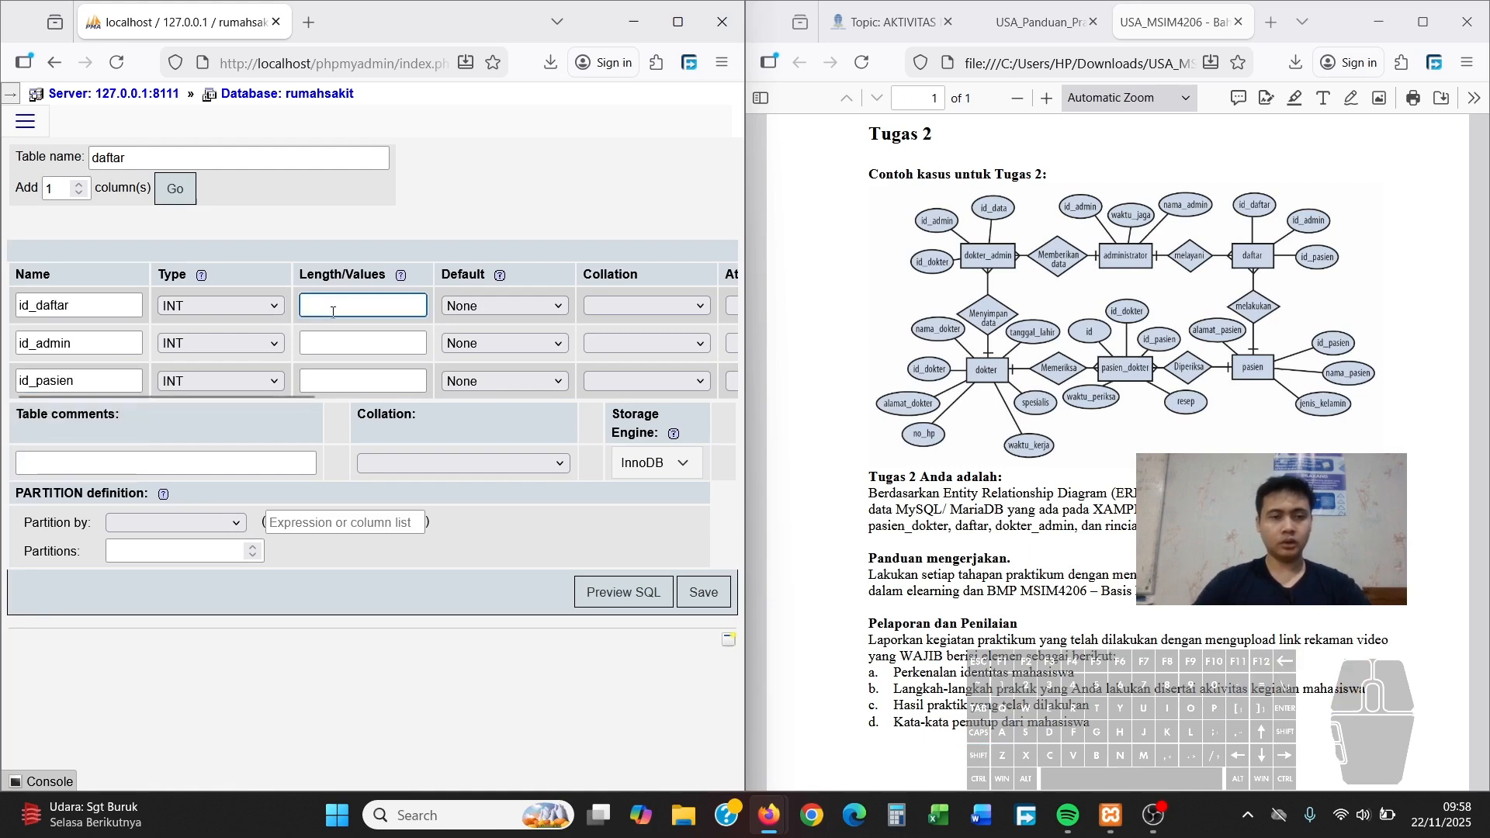
{"action": "type", "text": "6"}
{"action": "key", "text": "Tab"}
{"action": "type", "text": "6"}
{"action": "key", "text": "Tab"}
{"action": "type", "text": "6"}
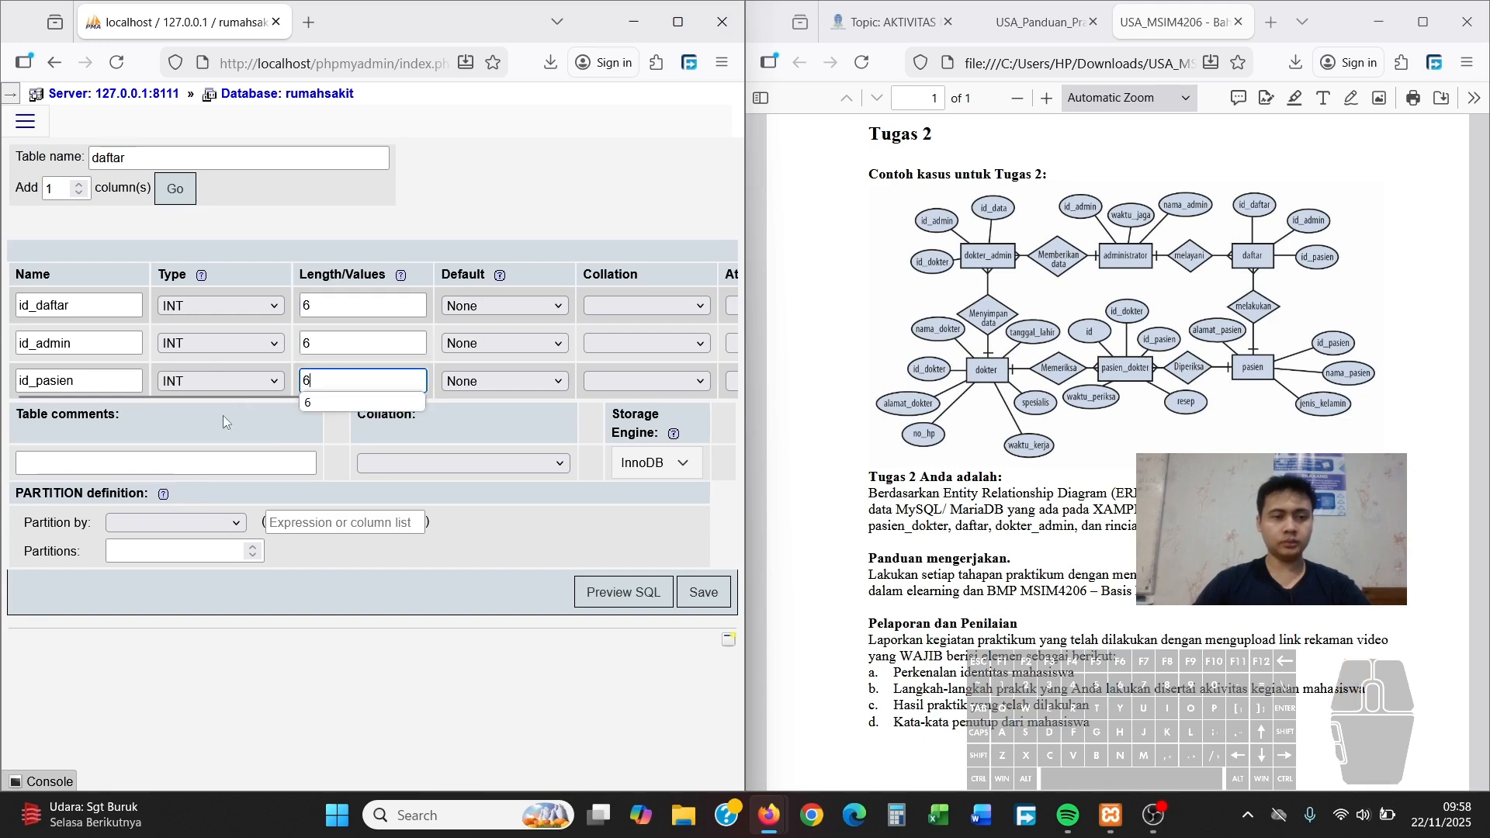
{"action": "left_click_drag", "start_coordinate": [220, 395], "coordinate": [460, 416]}
Make id_daftar the PRIMARY key and save the daftar table
{"action": "left_click", "coordinate": [523, 306]}
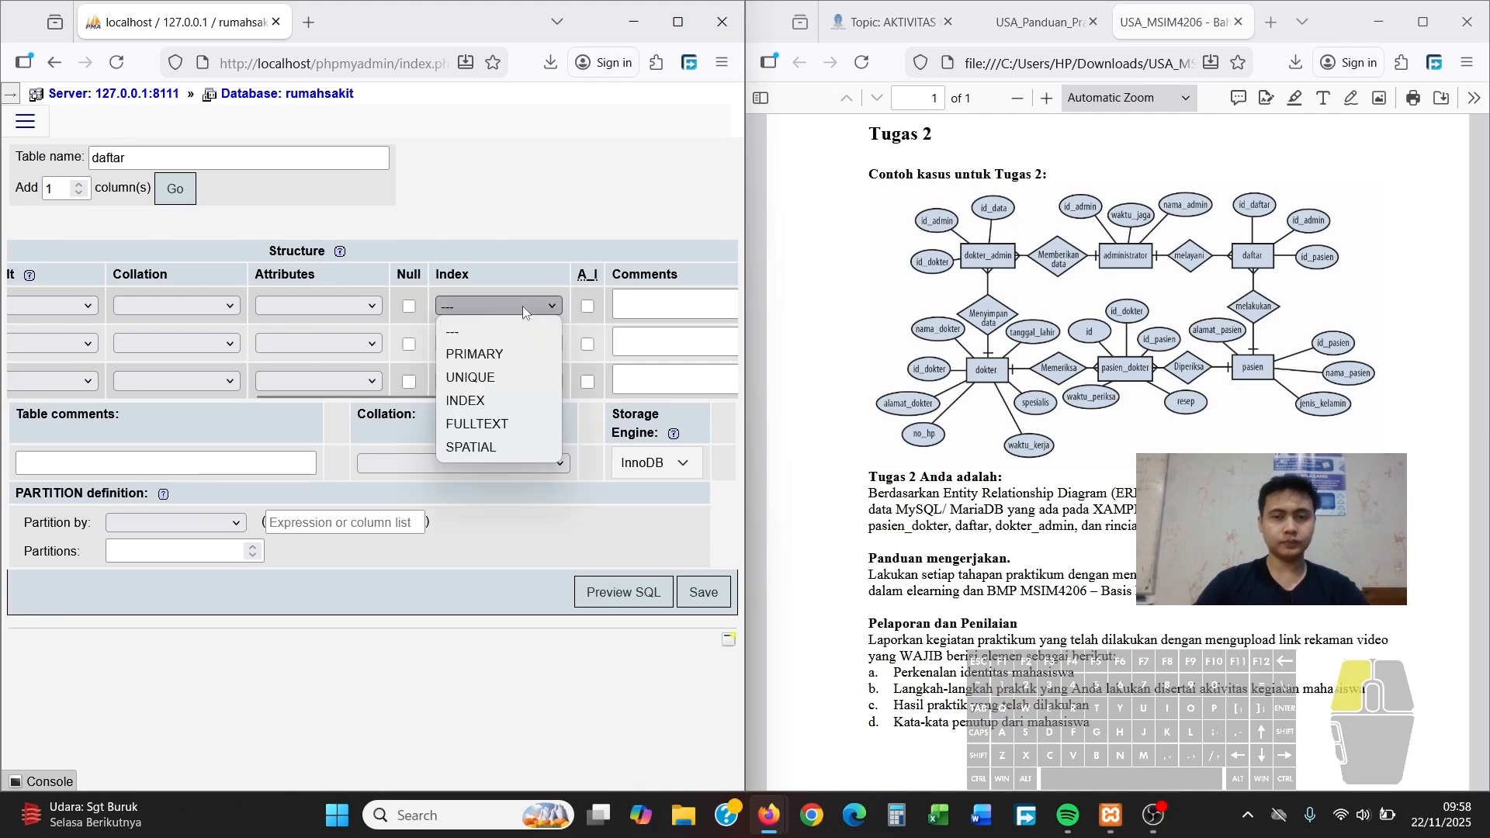
{"action": "left_click", "coordinate": [493, 355]}
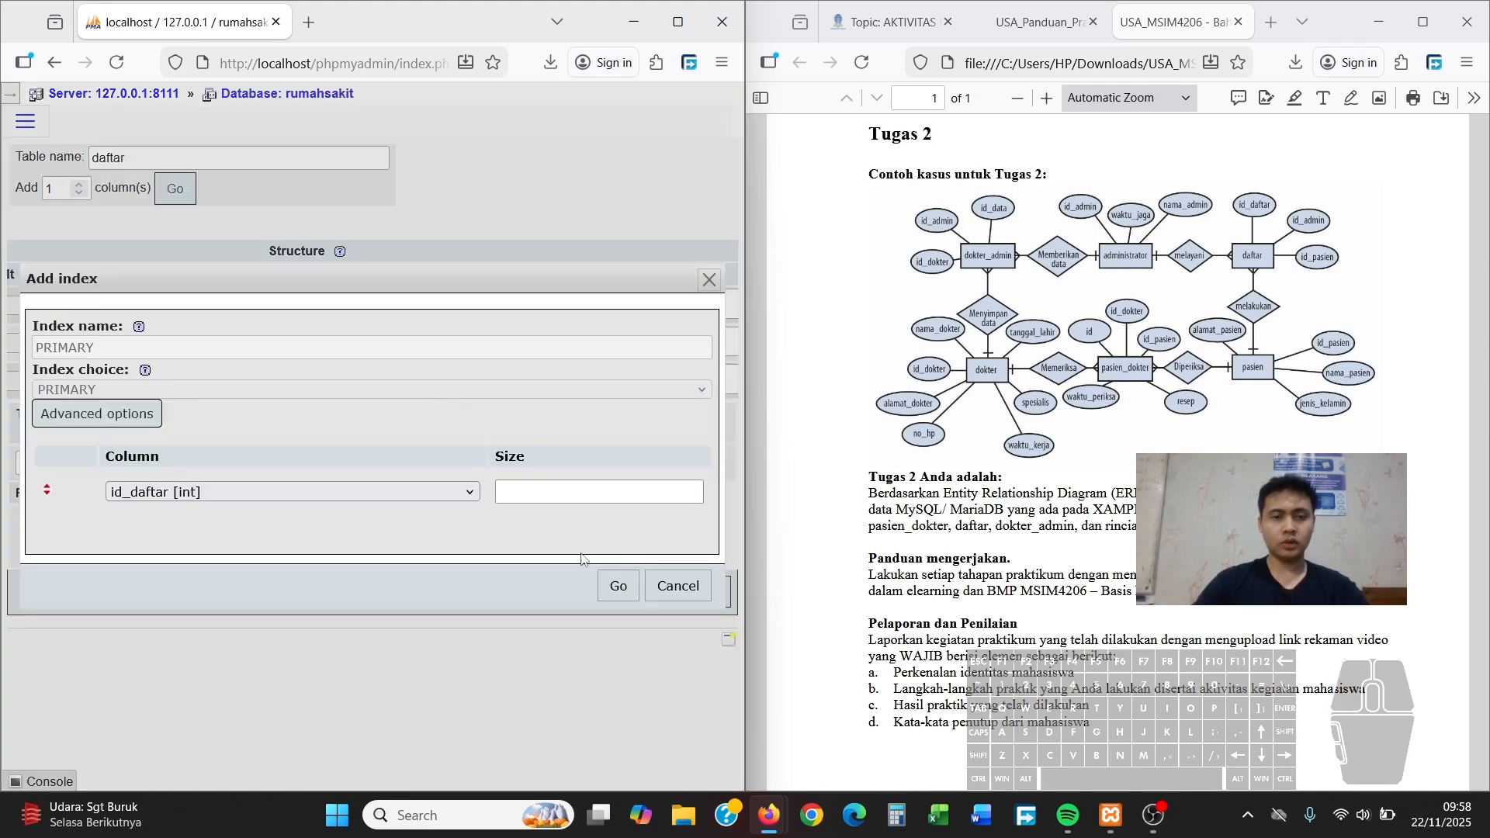
{"action": "left_click", "coordinate": [618, 585]}
{"action": "left_click", "coordinate": [704, 599]}
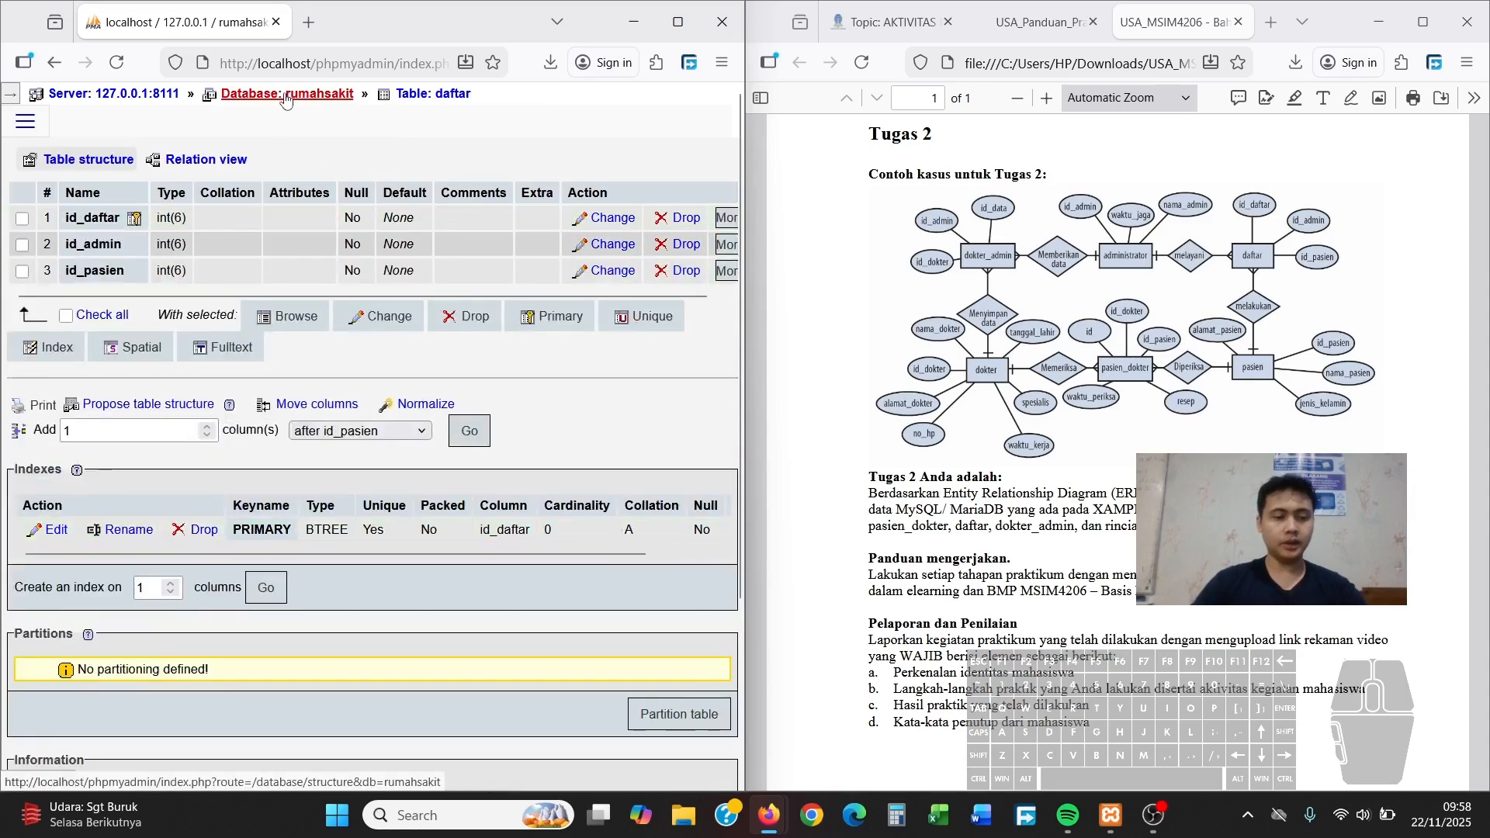
Open the rumahsakit table list to check that all six tables, including daftar, appear
{"action": "key", "text": "ctrl"}
{"action": "key", "text": "ctrl"}
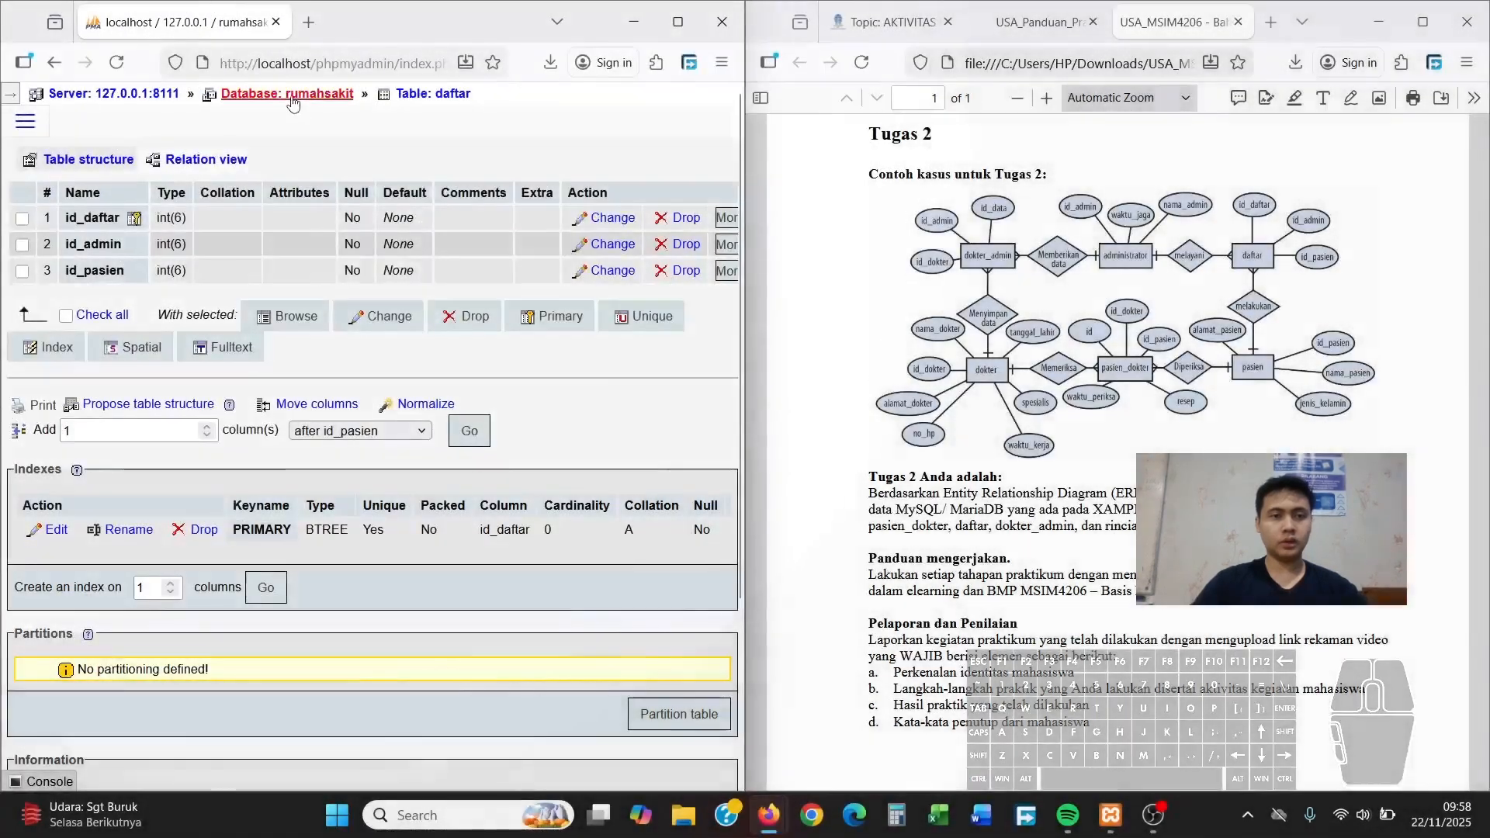
{"action": "left_click", "coordinate": [292, 95]}
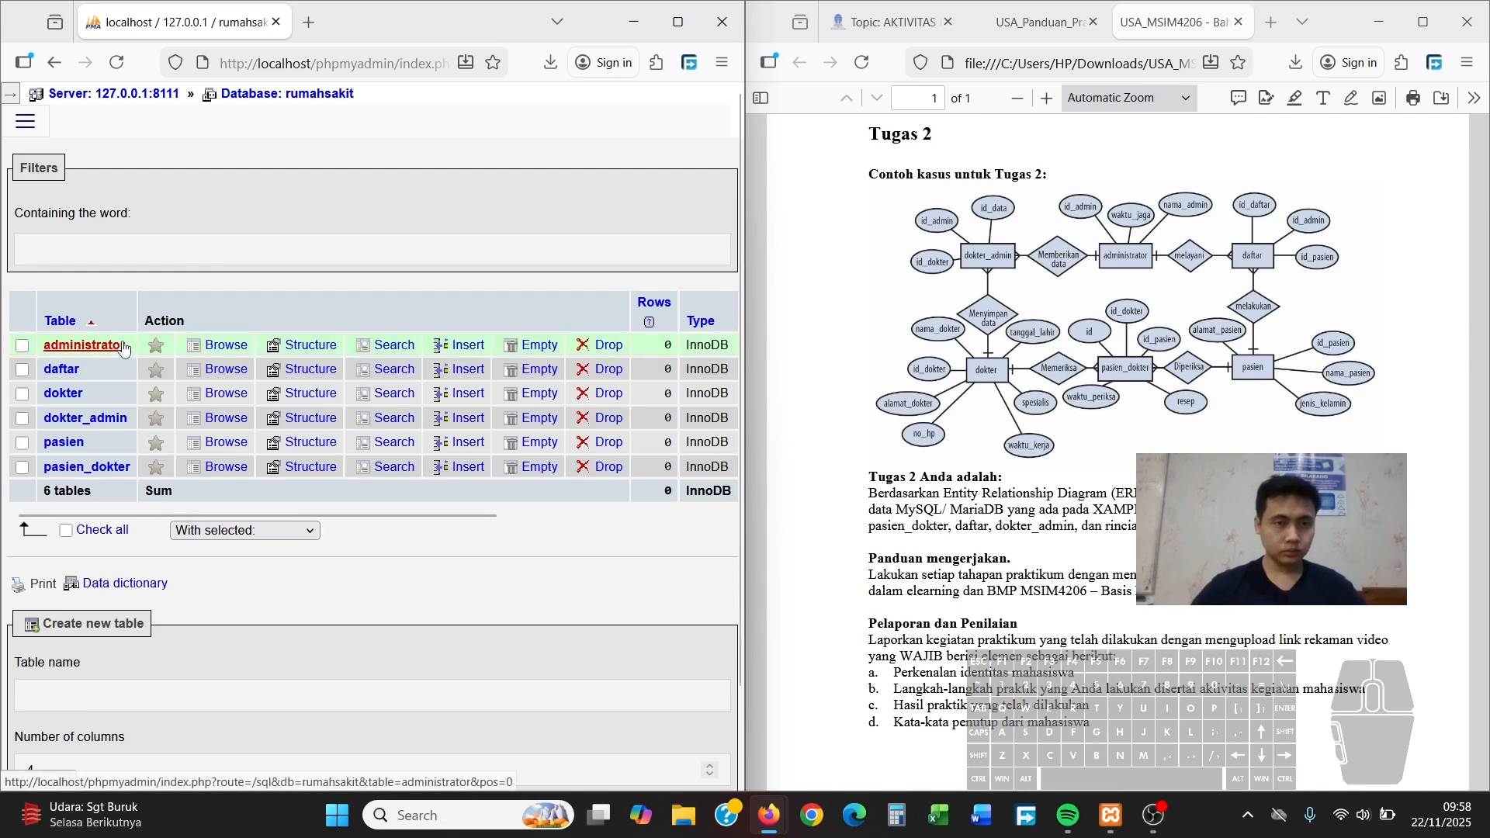
{"action": "mouse_move", "coordinate": [751, 327]}
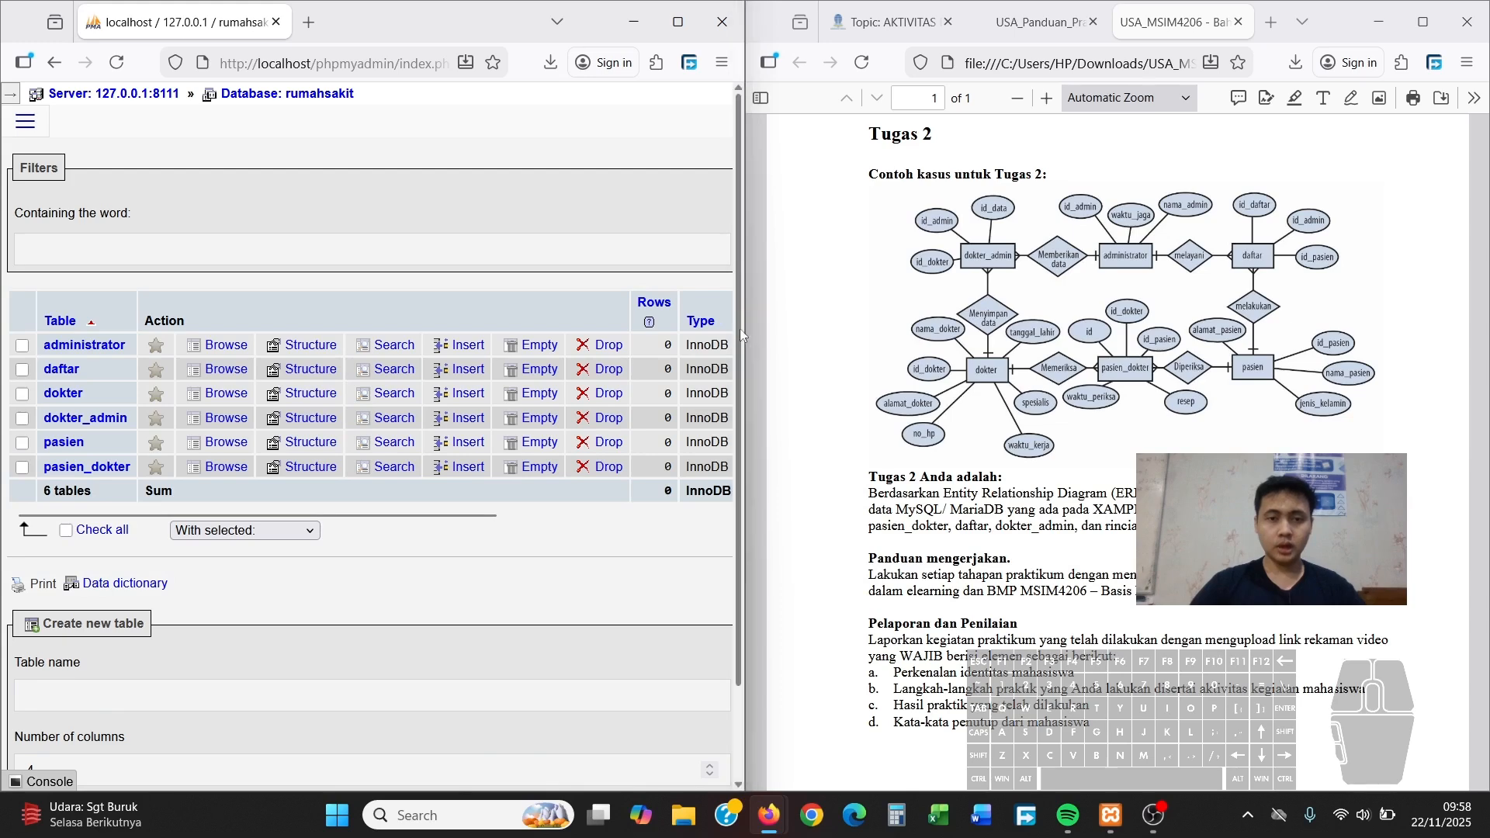
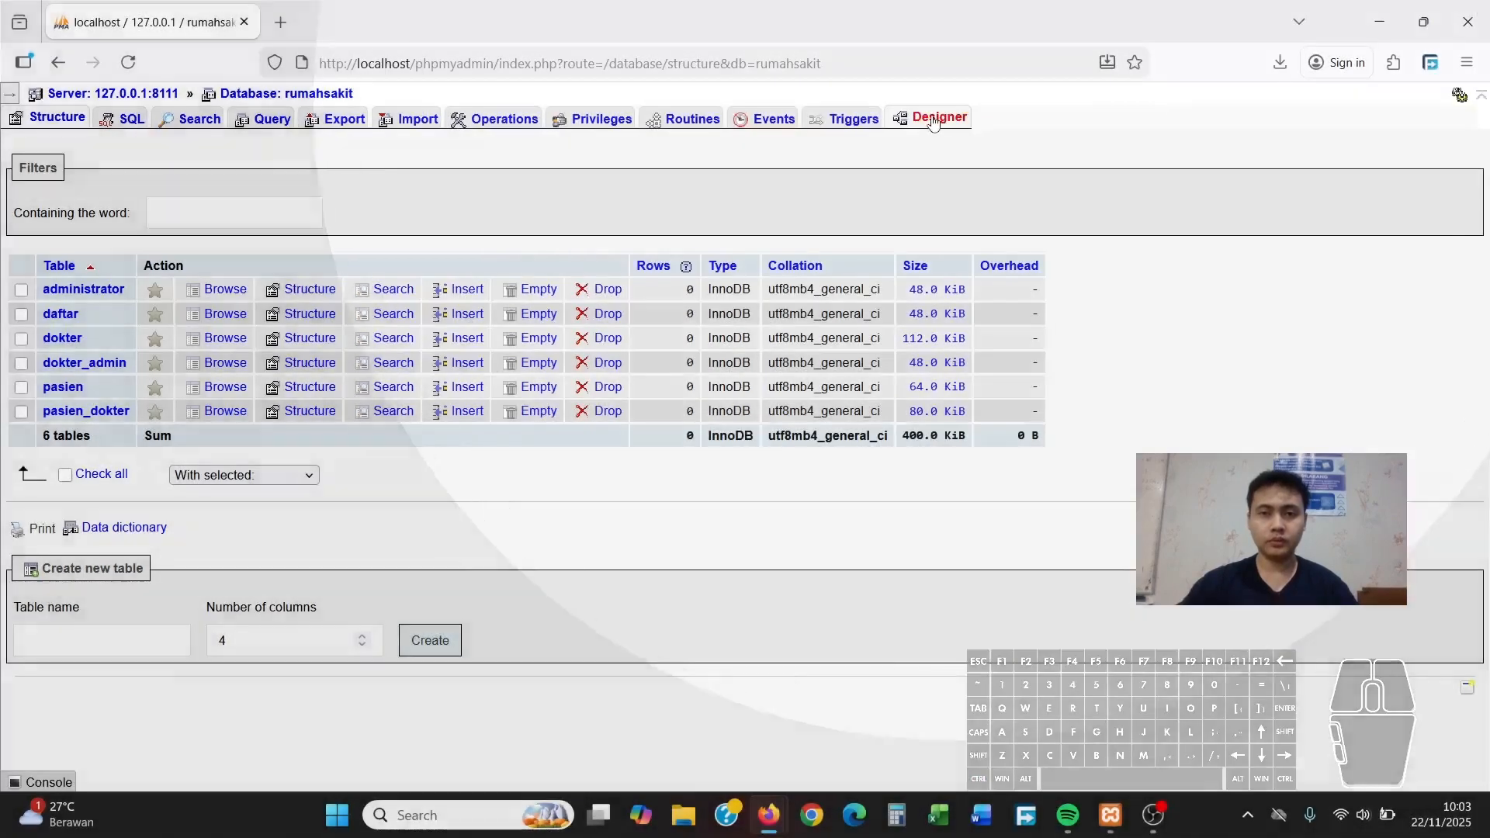
Switch the rumahsakit database from its structure list to the Designer view
{"action": "left_click", "coordinate": [935, 121]}
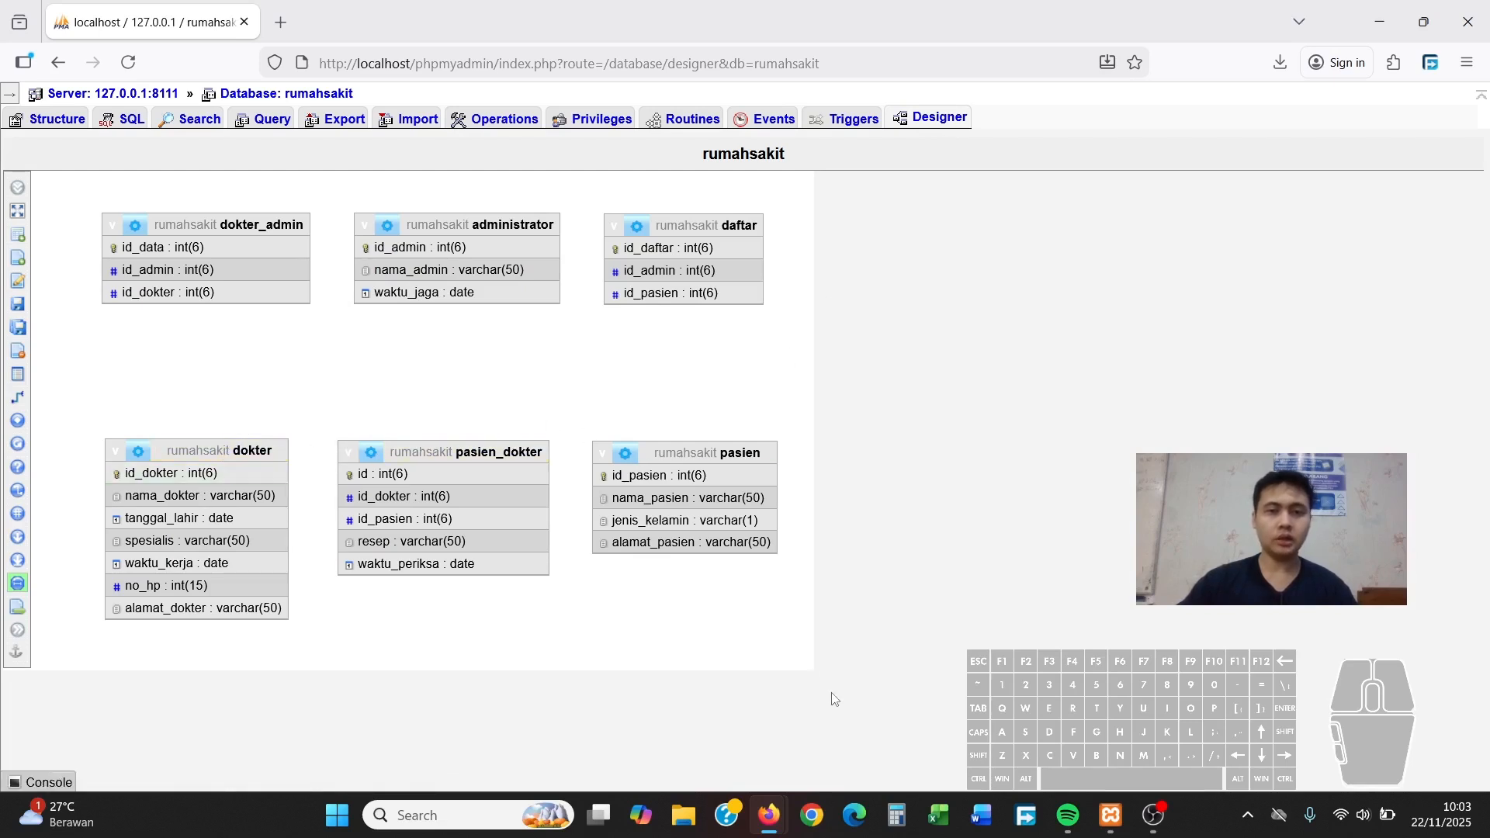
Turn on Create relationship mode in the rumahsakit designer
{"action": "mouse_move", "coordinate": [19, 190]}
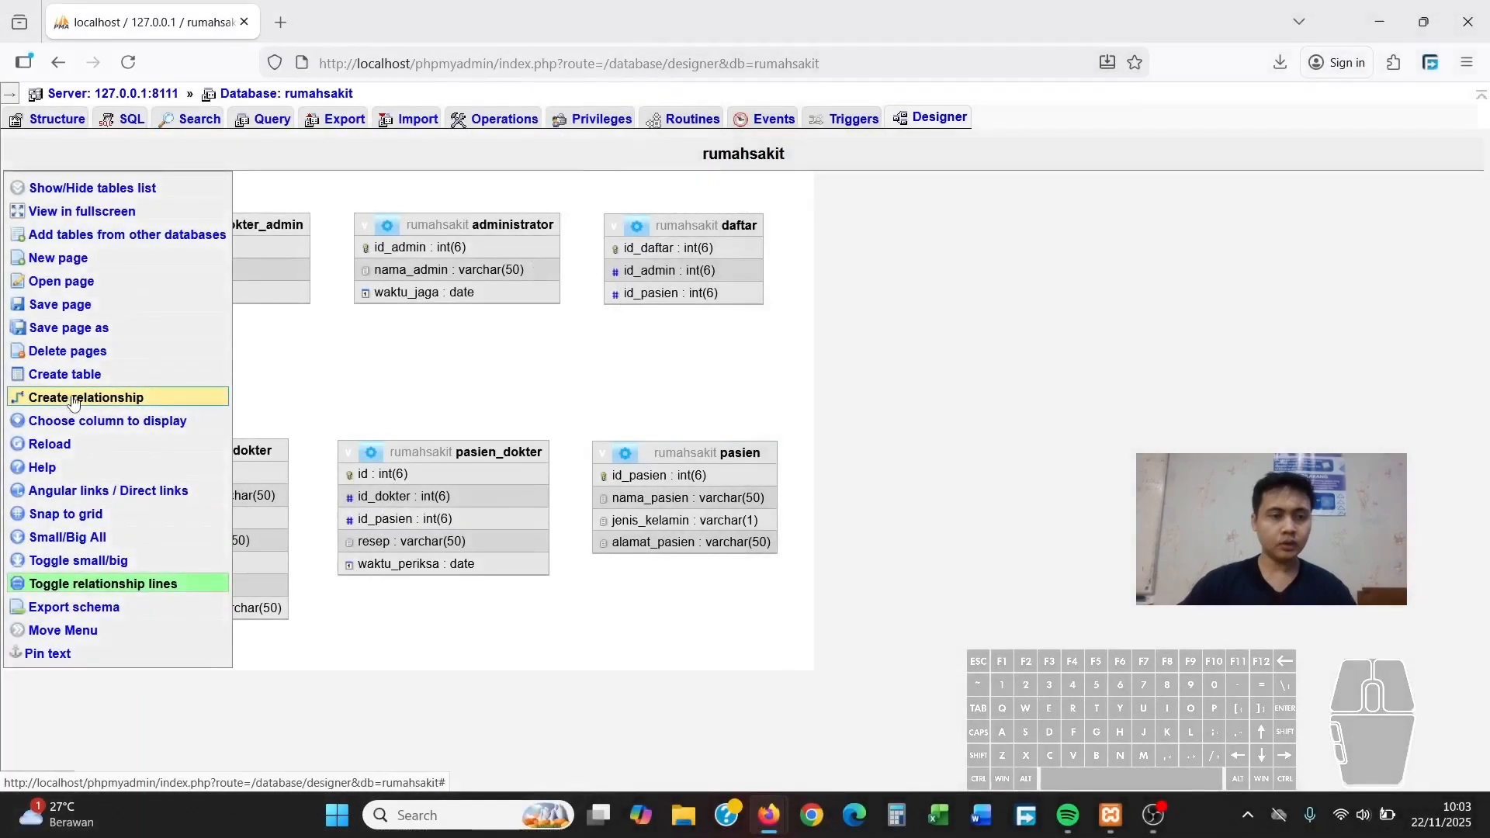
{"action": "left_click", "coordinate": [71, 401]}
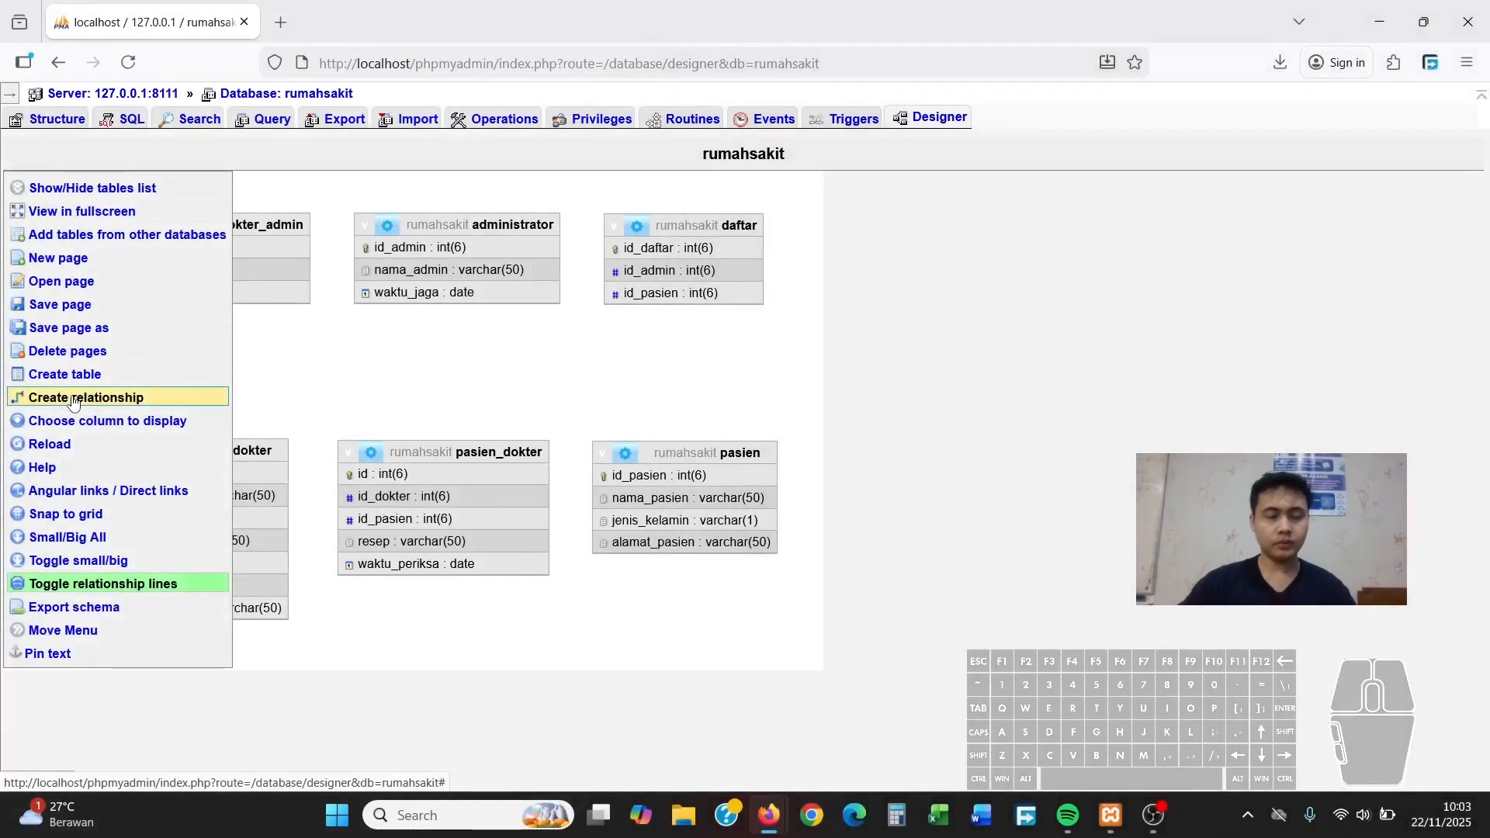
{"action": "left_click", "coordinate": [72, 400]}
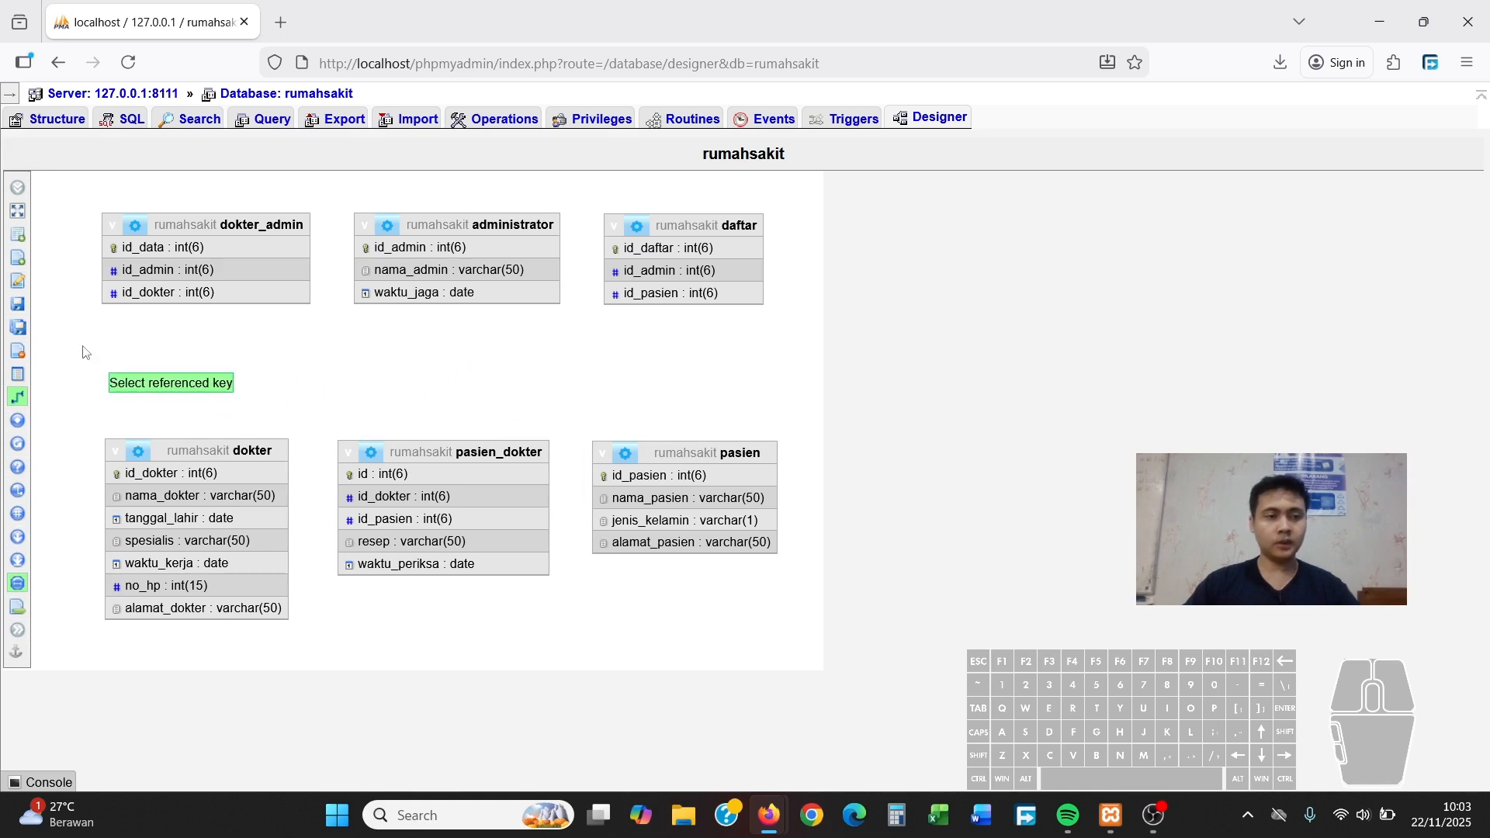
Pick dokter_admin's id_data as the referenced key, then cancel the unfinished relationship
{"action": "left_click", "coordinate": [140, 250]}
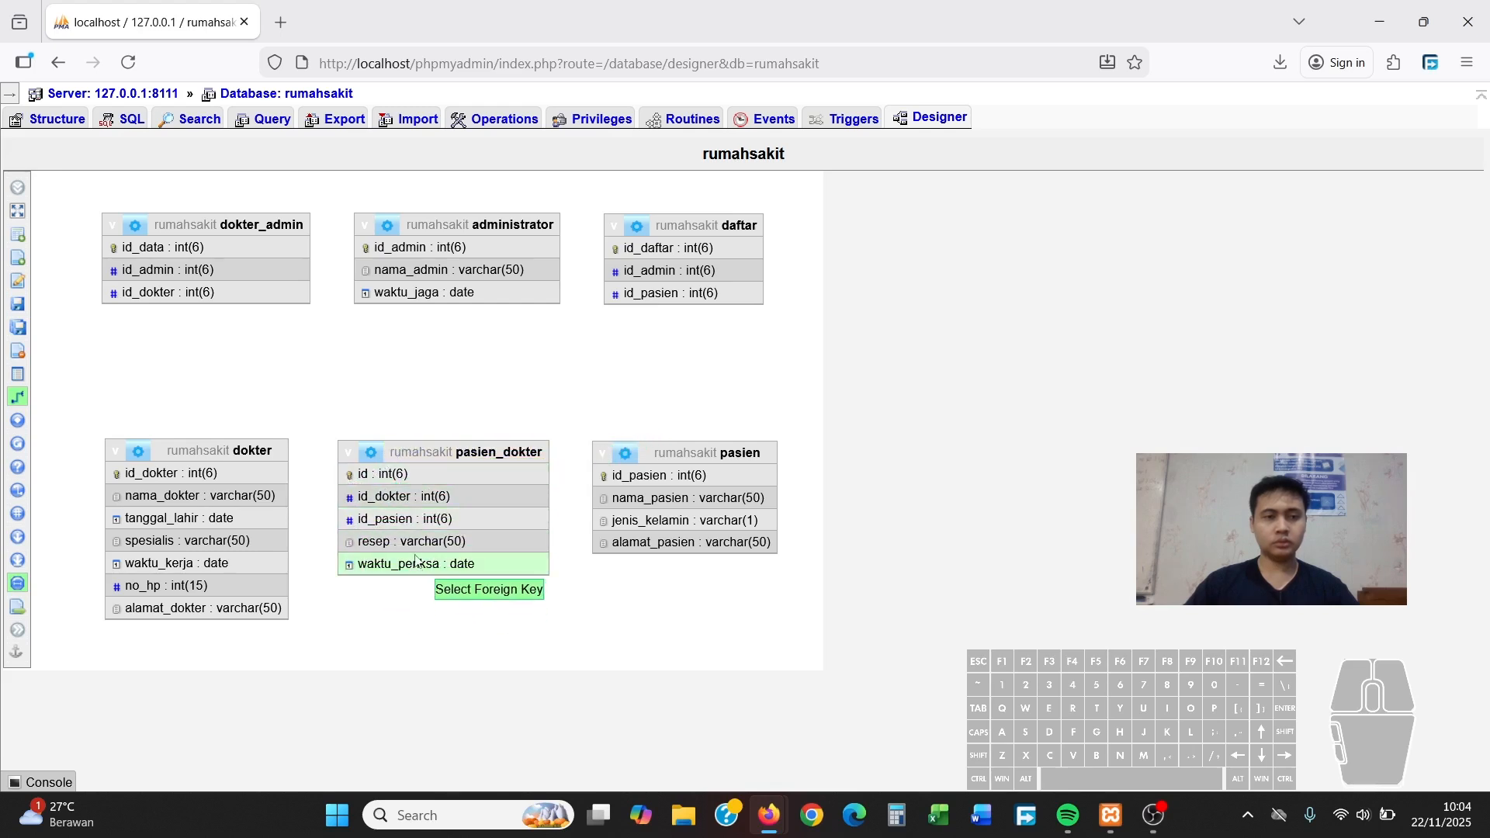
{"action": "right_click", "coordinate": [240, 371]}
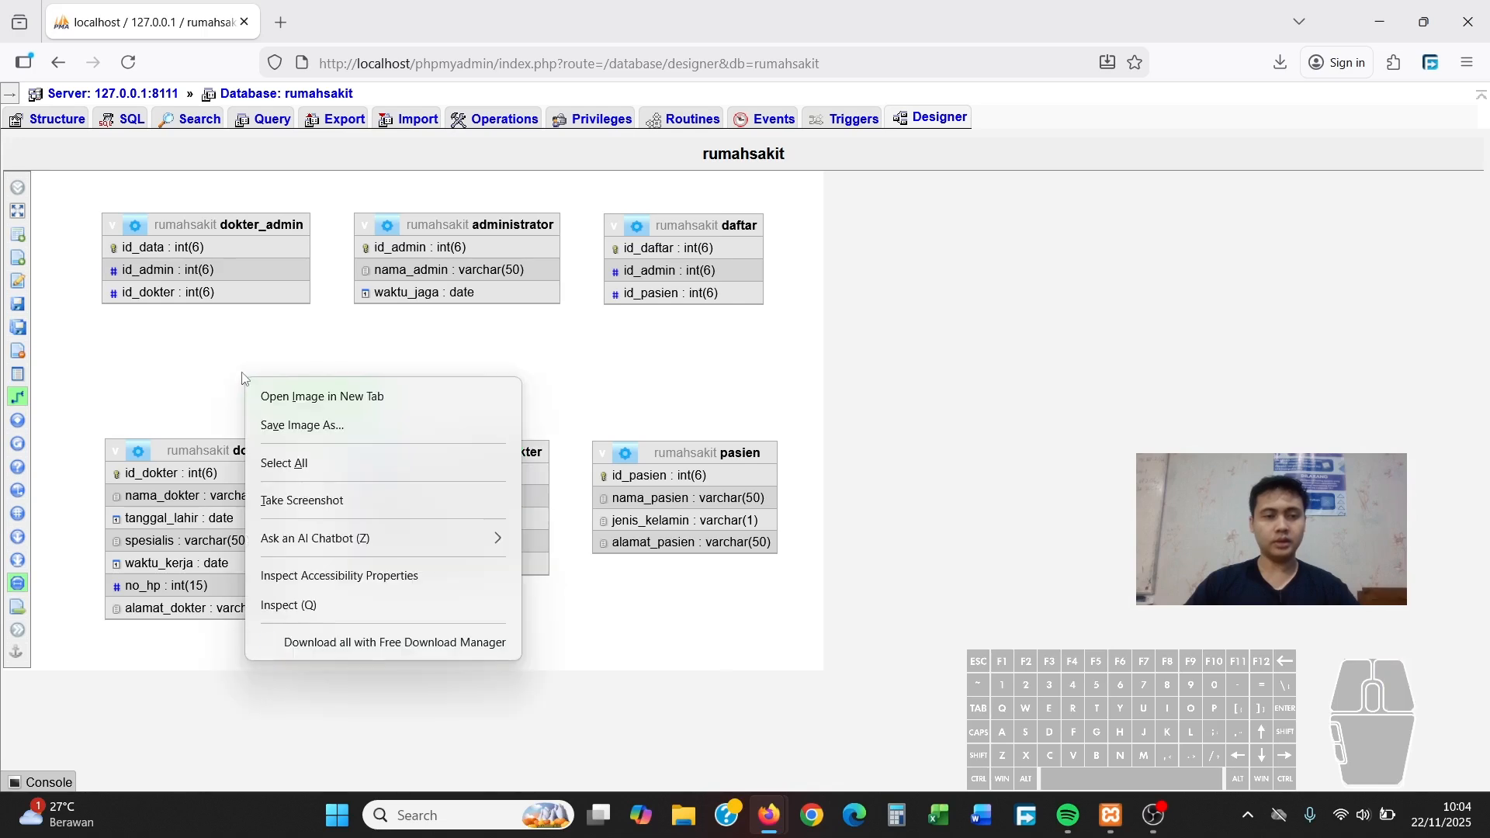
{"action": "left_click", "coordinate": [201, 365]}
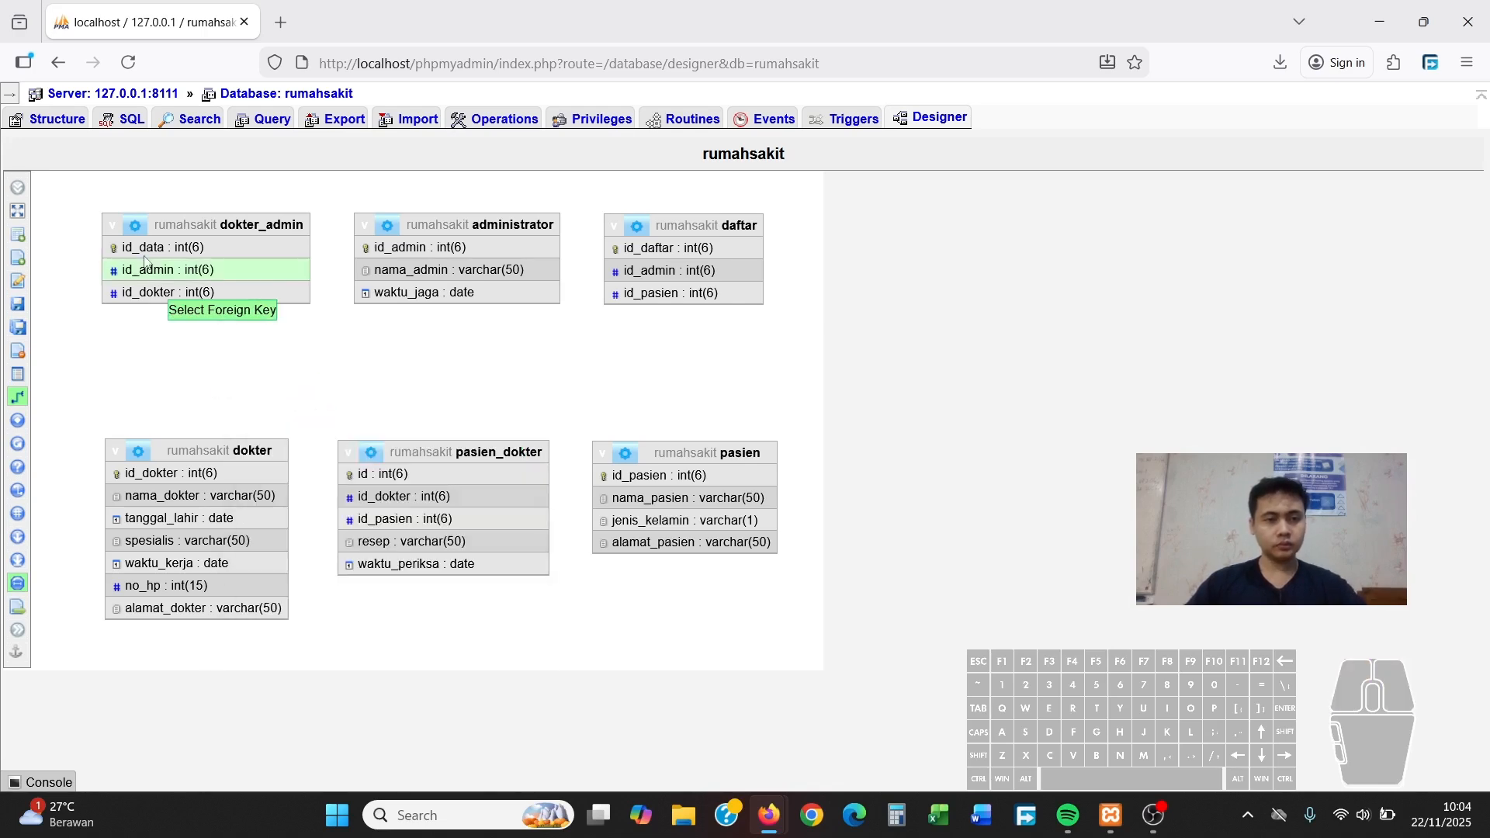
{"action": "left_click", "coordinate": [17, 397]}
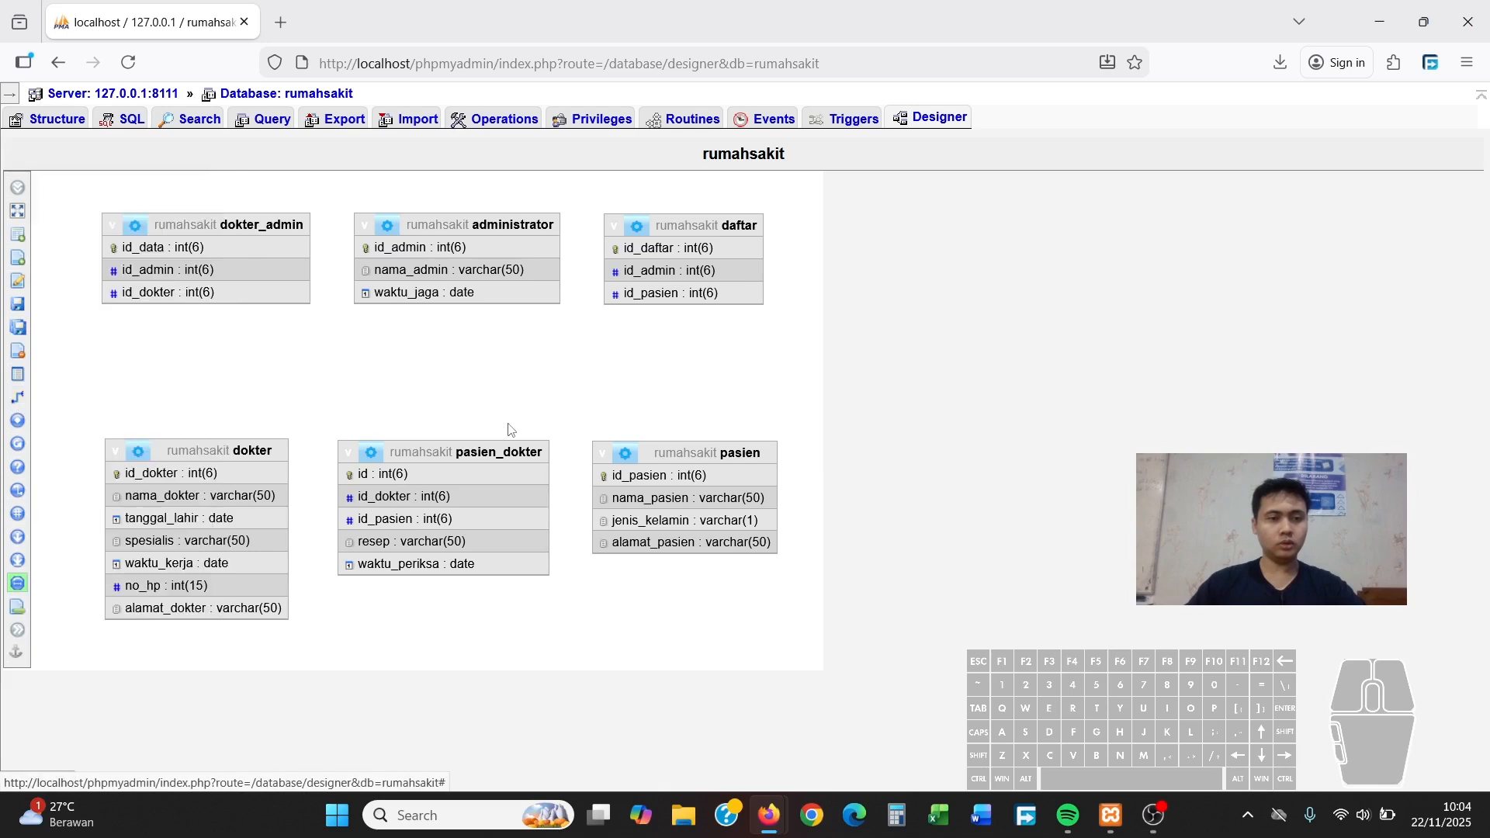
Move dokter_admin slightly left and pasien_dokter higher up on the canvas
{"action": "left_click_drag", "start_coordinate": [176, 224], "coordinate": [135, 221]}
{"action": "left_click_drag", "start_coordinate": [458, 453], "coordinate": [468, 409]}
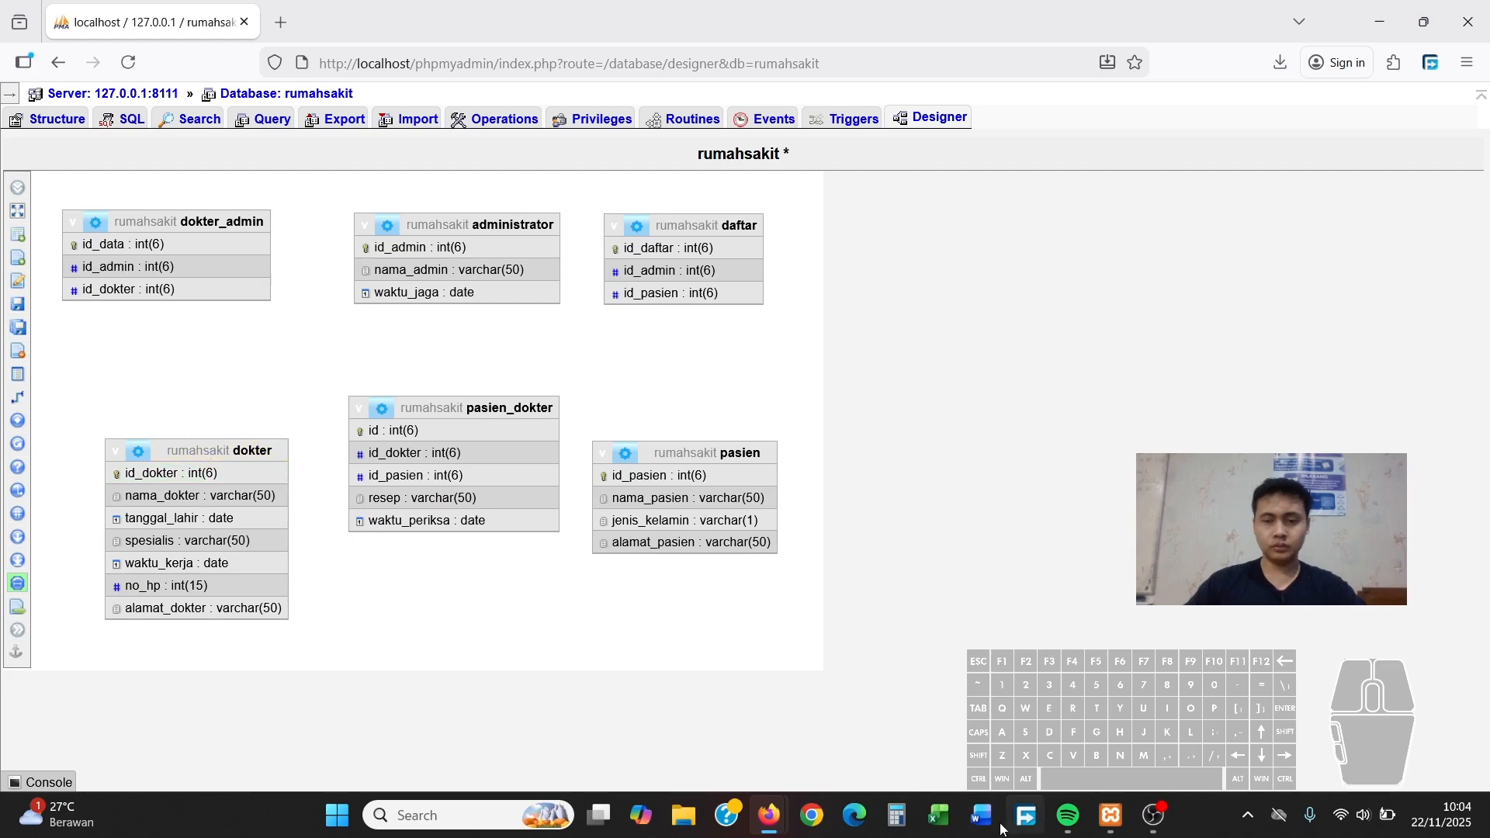
{"action": "left_click", "coordinate": [771, 829]}
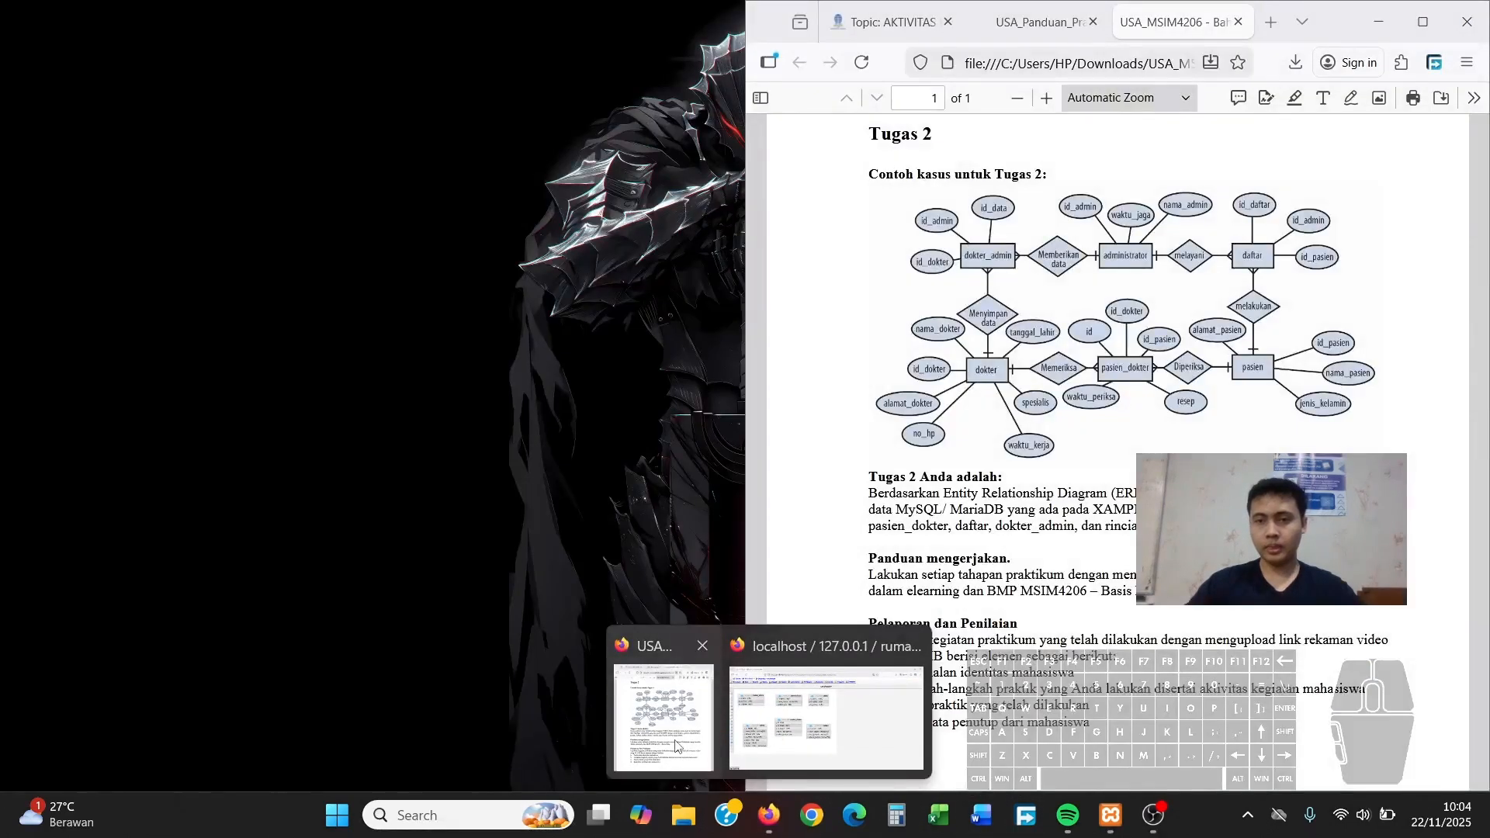
{"action": "left_click", "coordinate": [675, 745]}
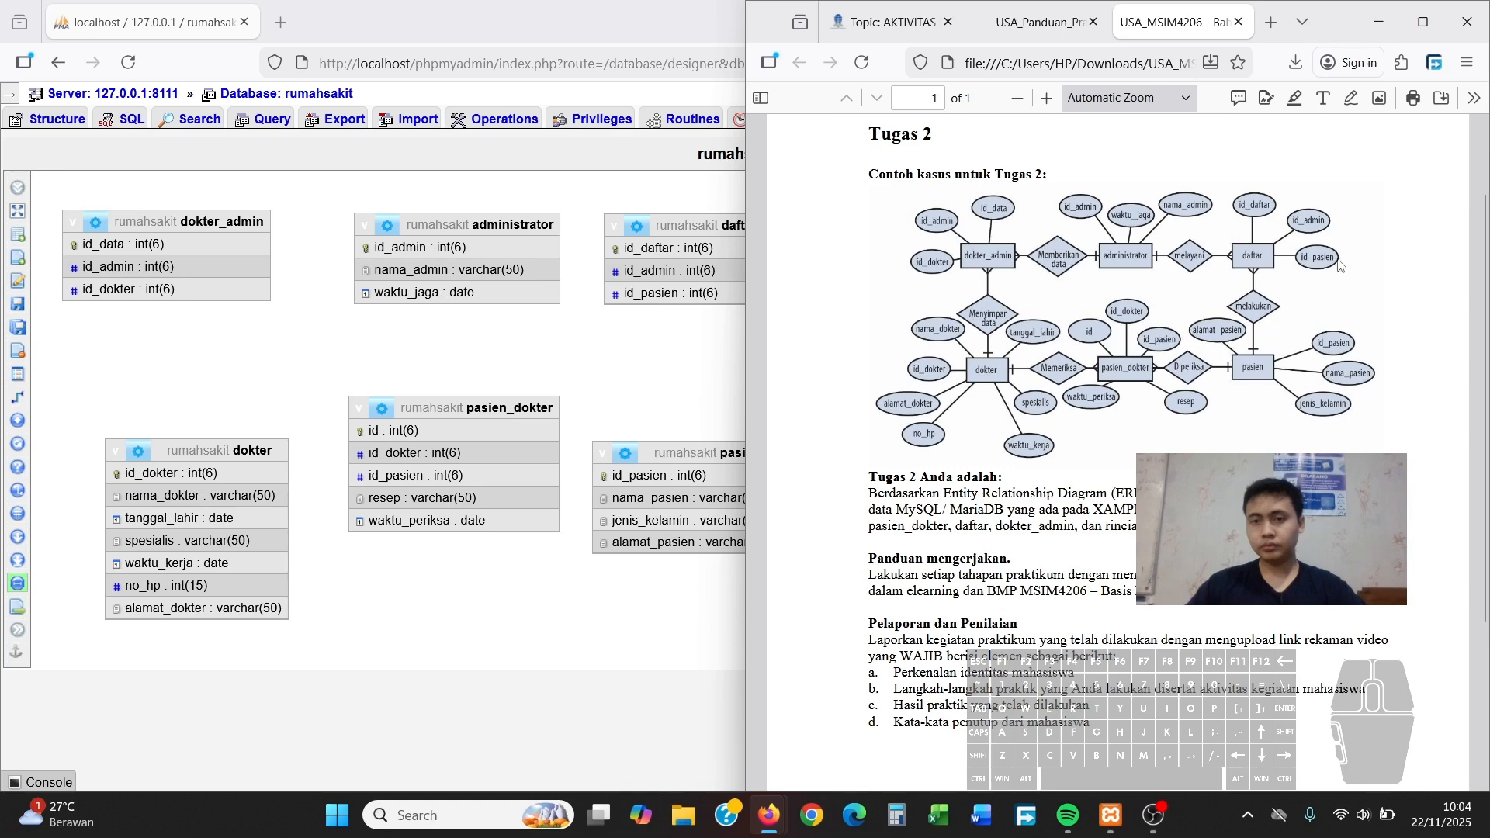
{"action": "left_click", "coordinate": [1379, 22]}
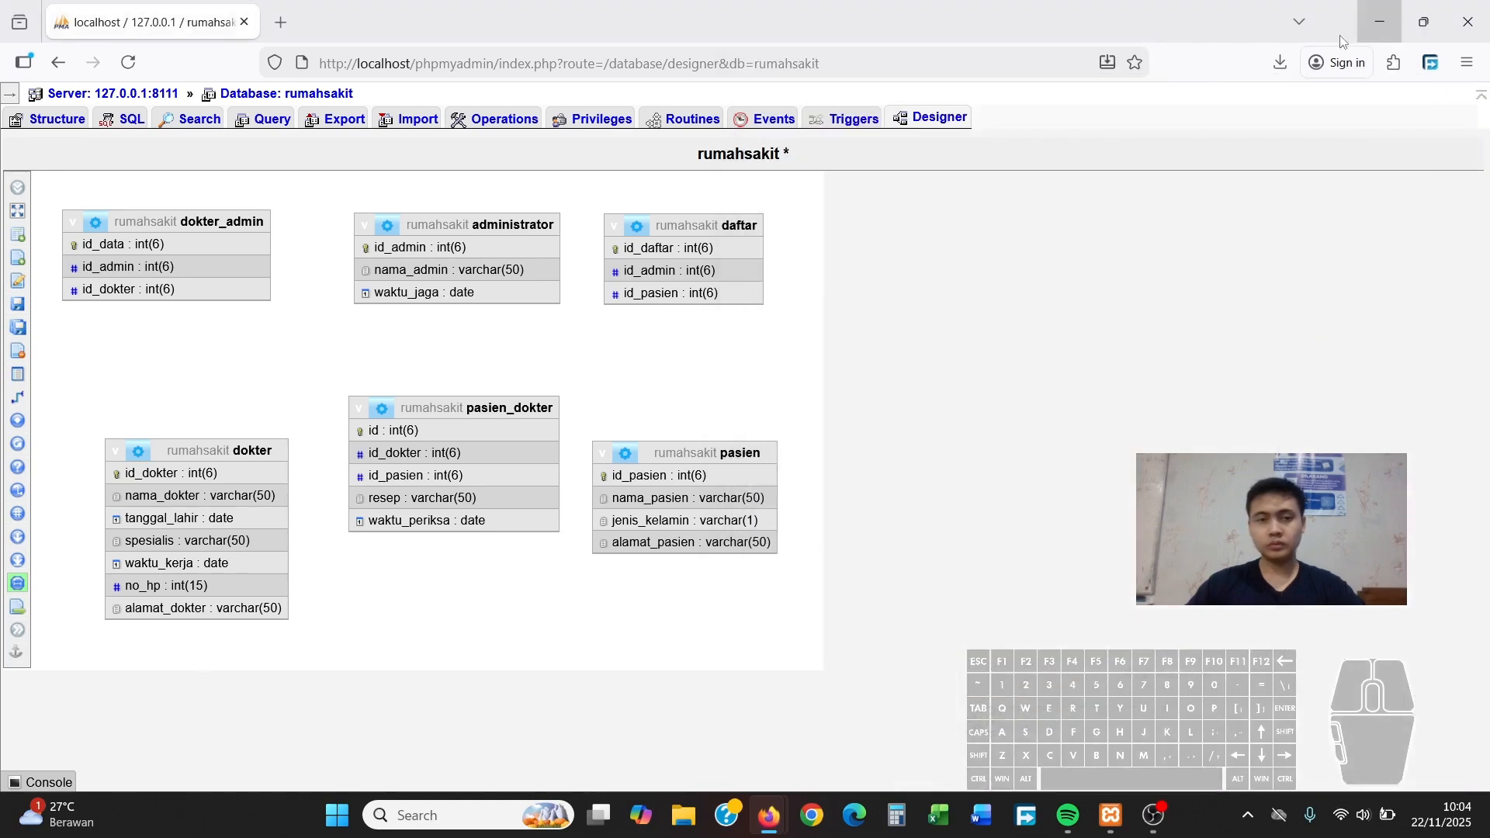
{"action": "mouse_move", "coordinate": [61, 329]}
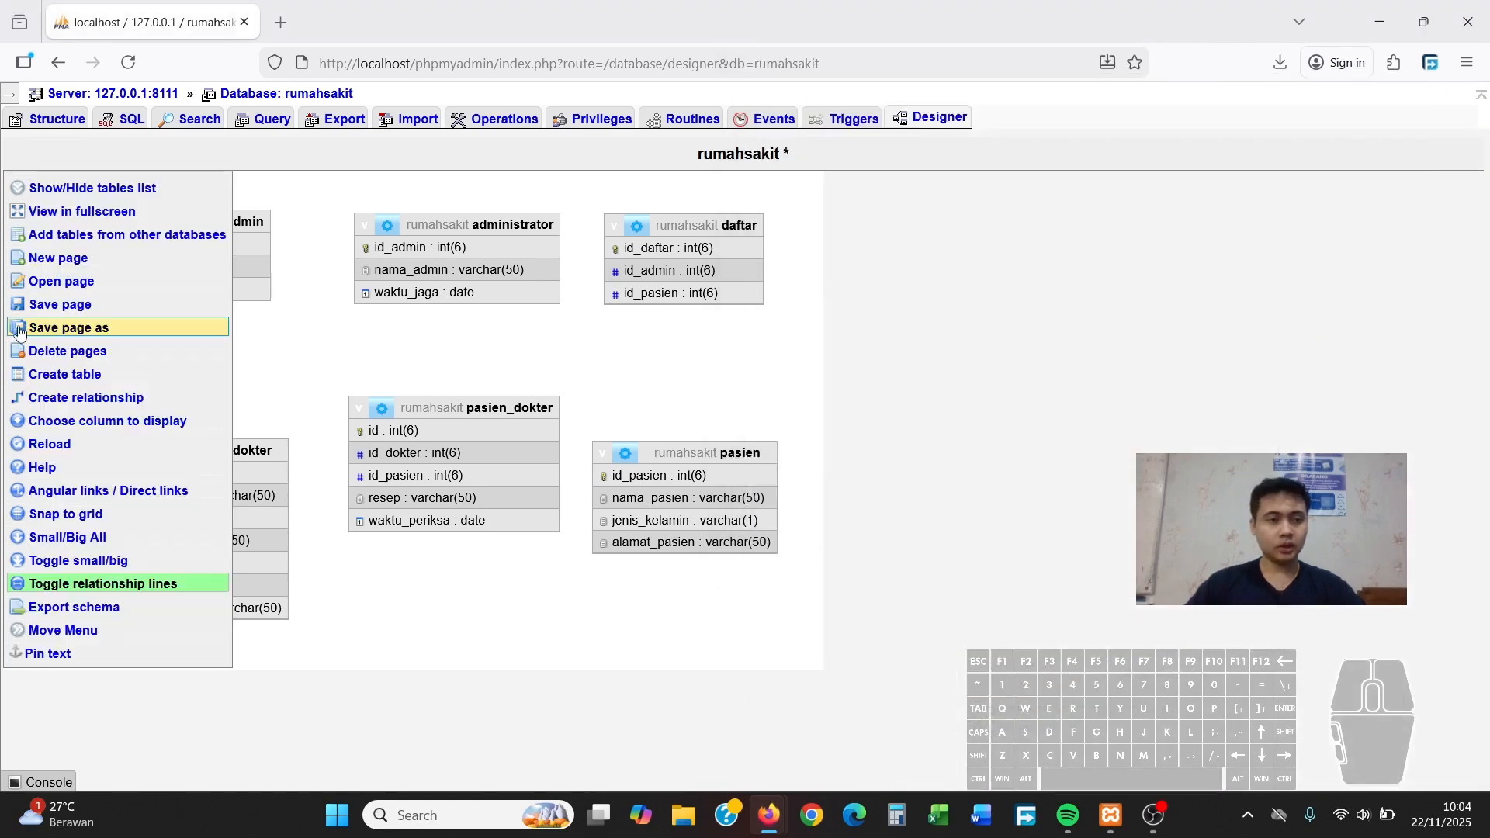
Link dokter_admin.id_admin to administrator.id_admin as a foreign key with ON DELETE CASCADE
{"action": "left_click", "coordinate": [61, 402]}
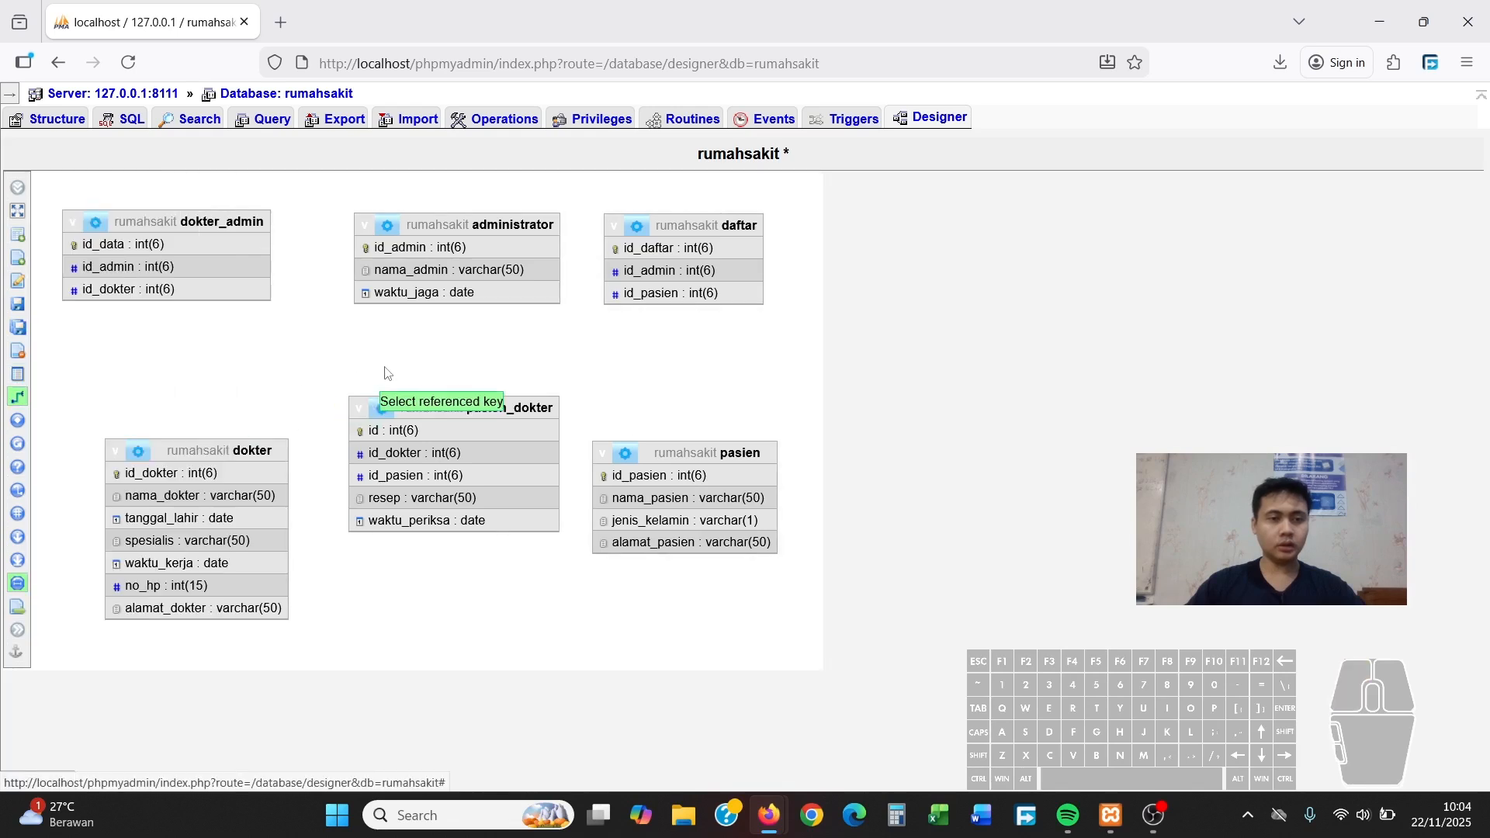
{"action": "left_click", "coordinate": [449, 248]}
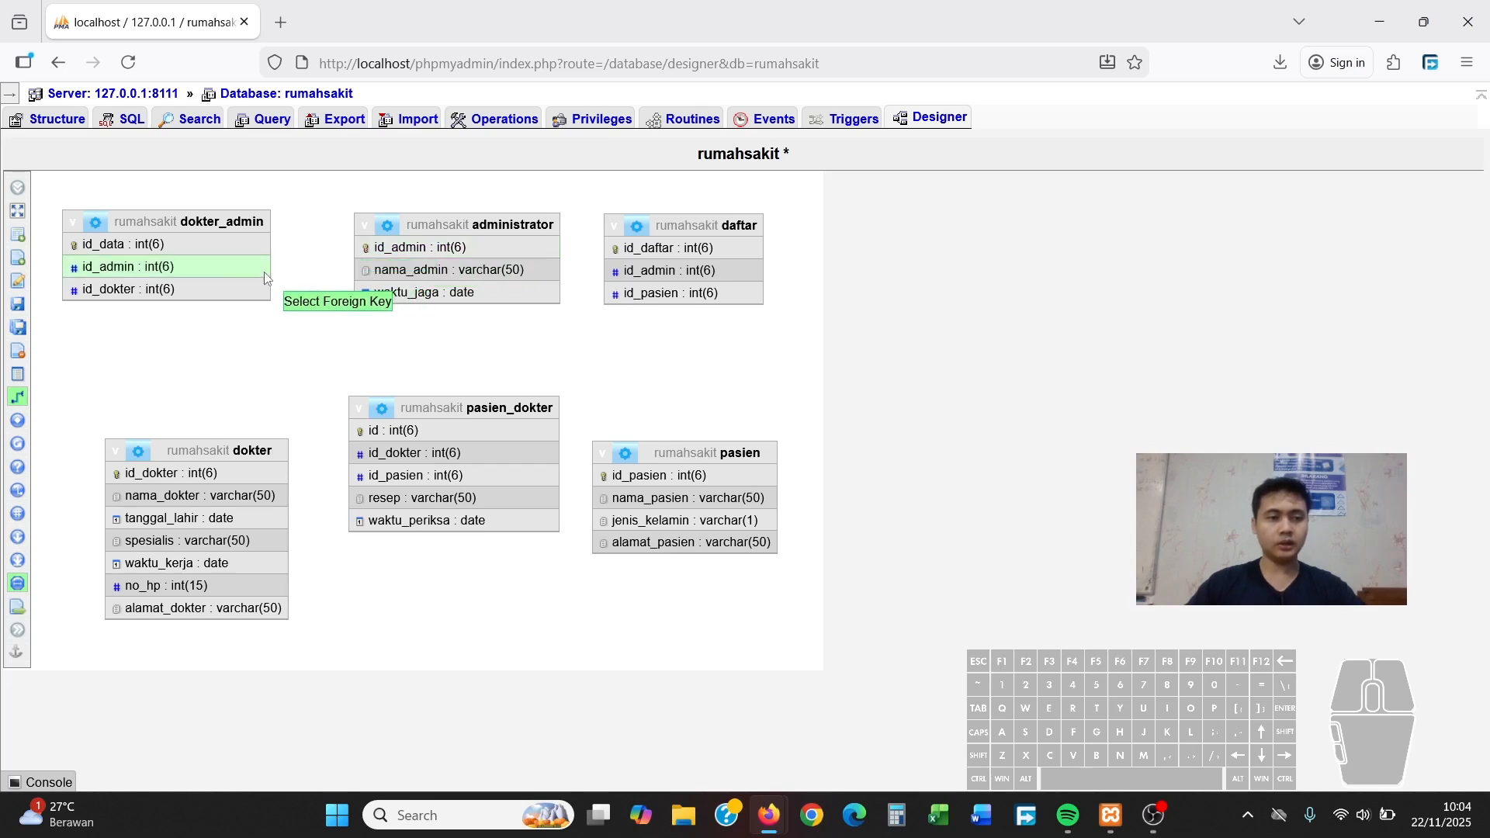
{"action": "left_click", "coordinate": [197, 268]}
{"action": "left_click", "coordinate": [380, 348]}
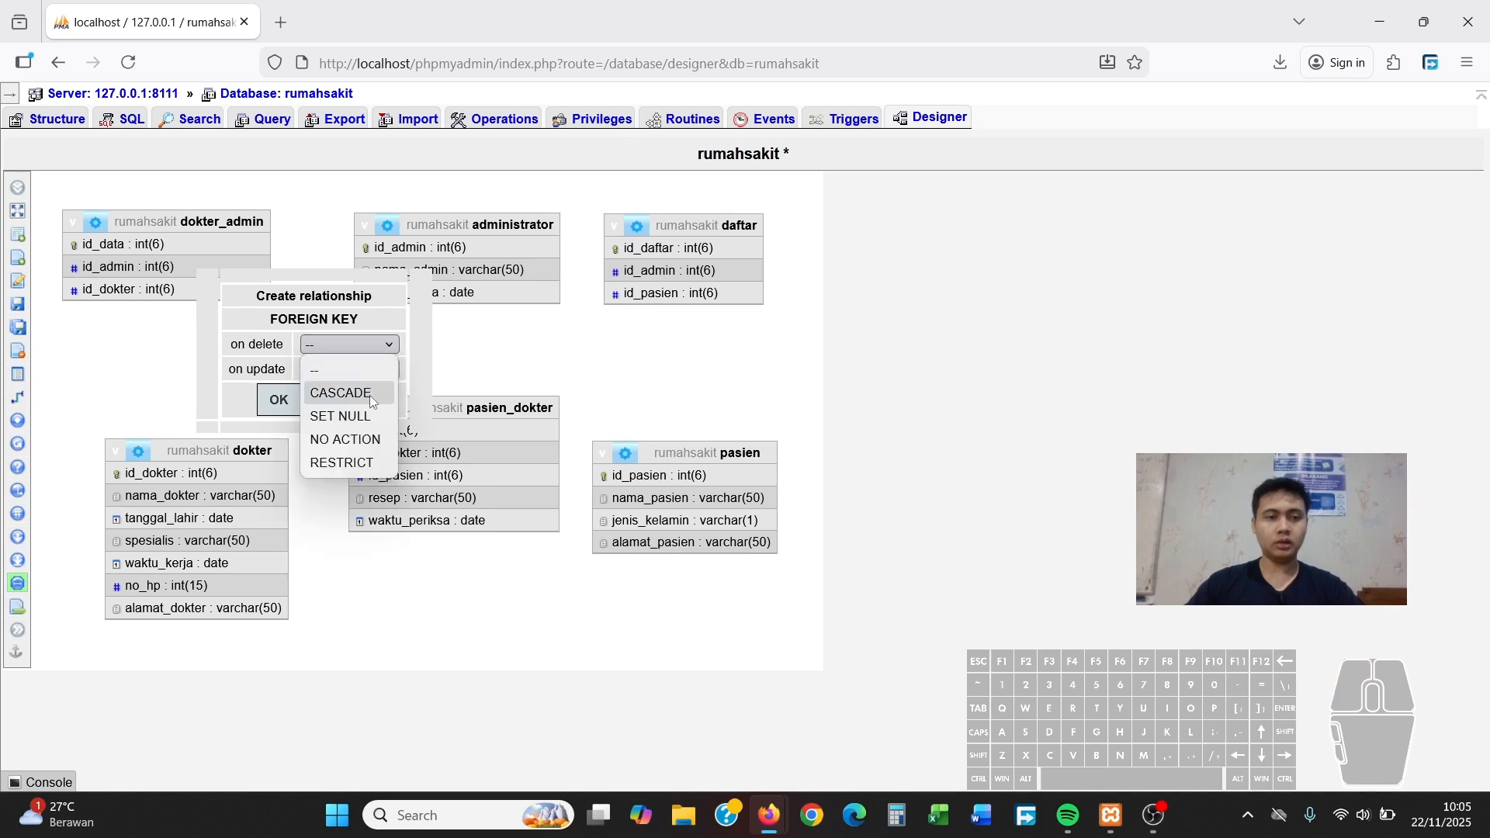
{"action": "left_click", "coordinate": [370, 394]}
{"action": "left_click", "coordinate": [374, 370]}
{"action": "left_click", "coordinate": [366, 389]}
{"action": "left_click", "coordinate": [278, 399]}
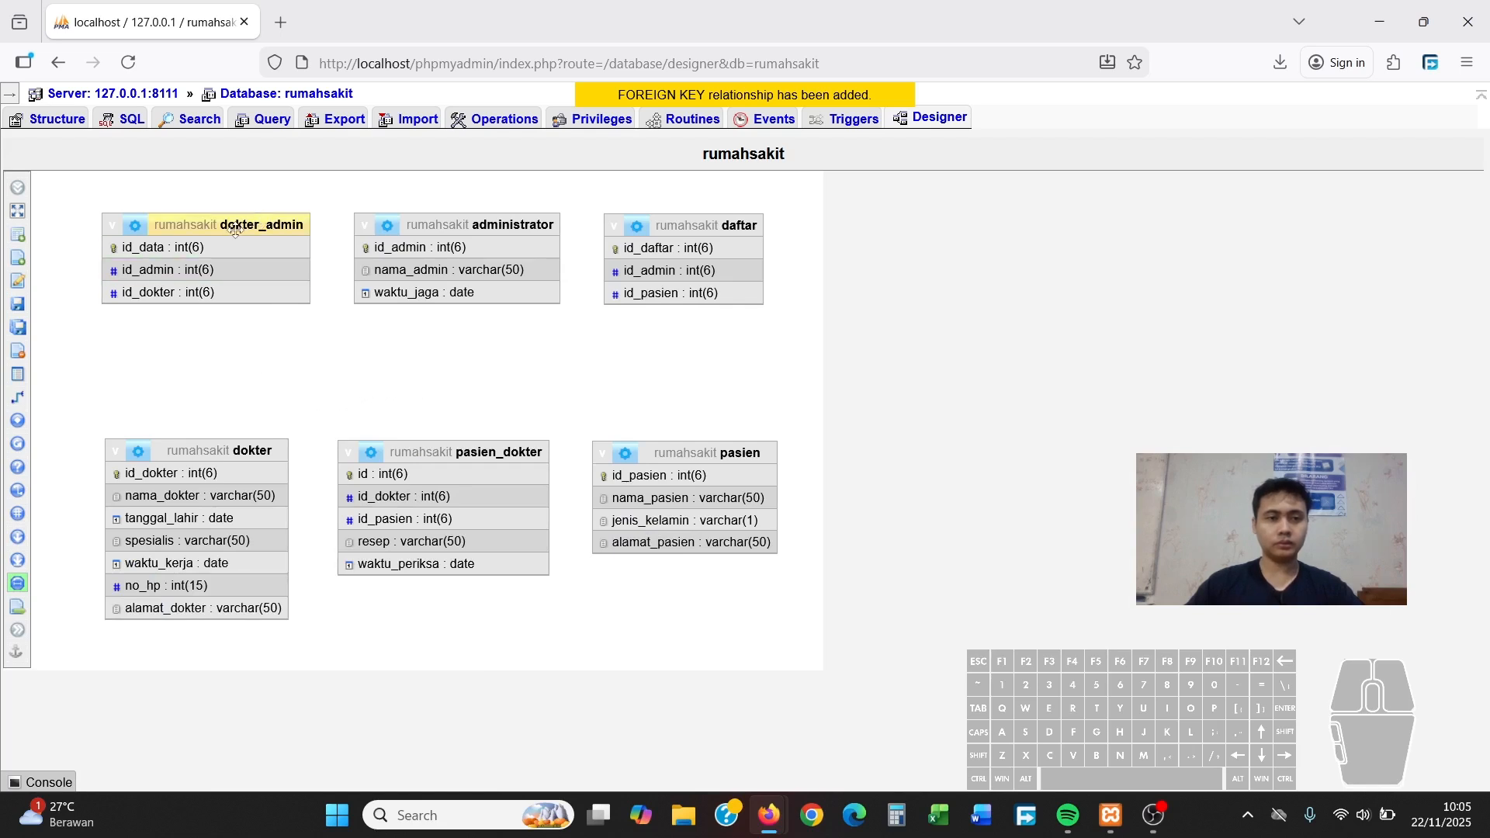
Nudge the dokter_admin table and save the designer page layout
{"action": "mouse_move", "coordinate": [280, 233]}
{"action": "left_mouse_down"}
{"action": "mouse_move", "coordinate": [227, 237]}
{"action": "mouse_move", "coordinate": [289, 244]}
{"action": "left_mouse_up"}
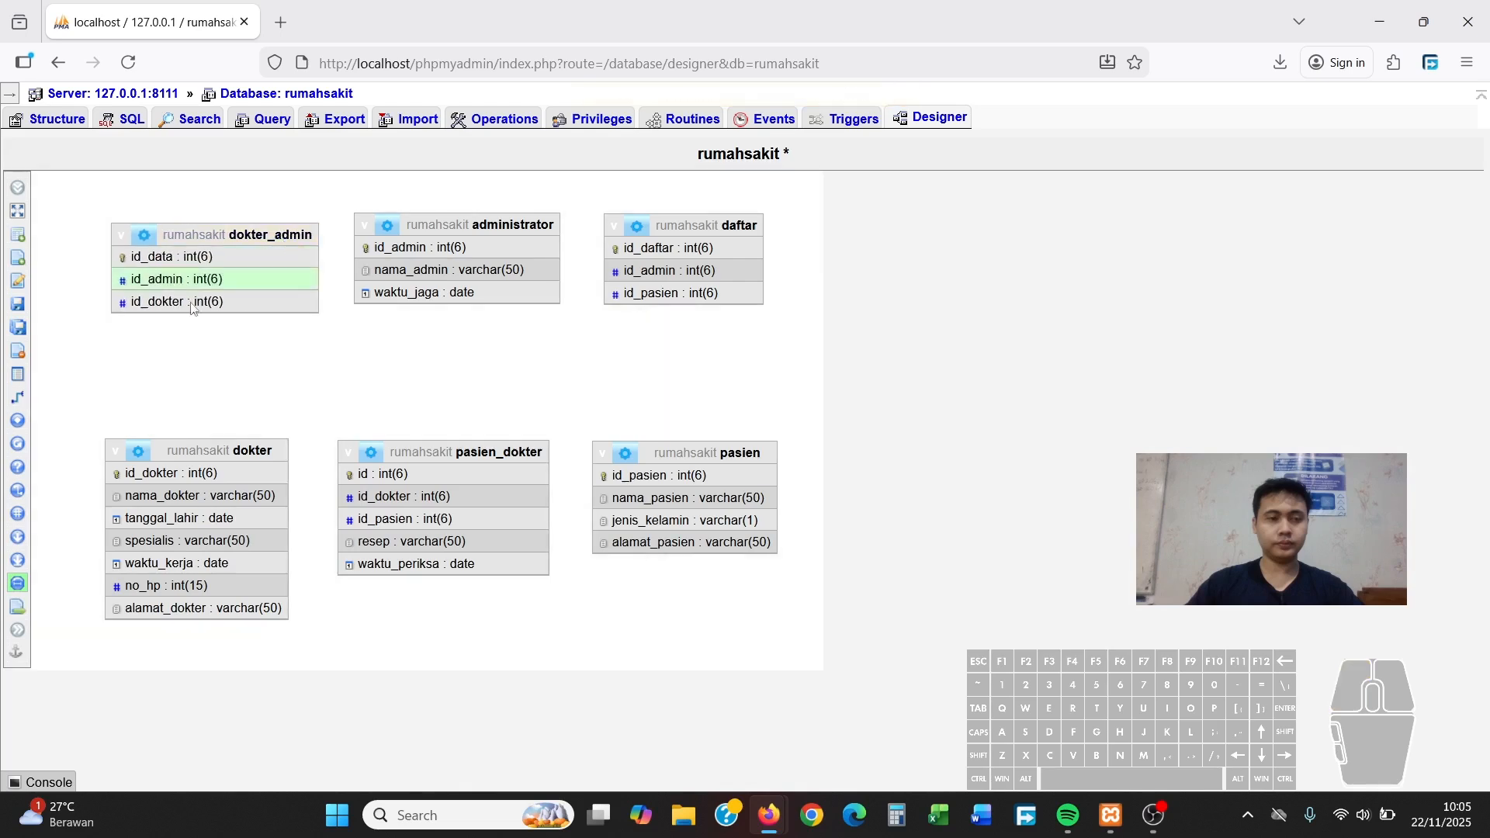
{"action": "mouse_move", "coordinate": [35, 256]}
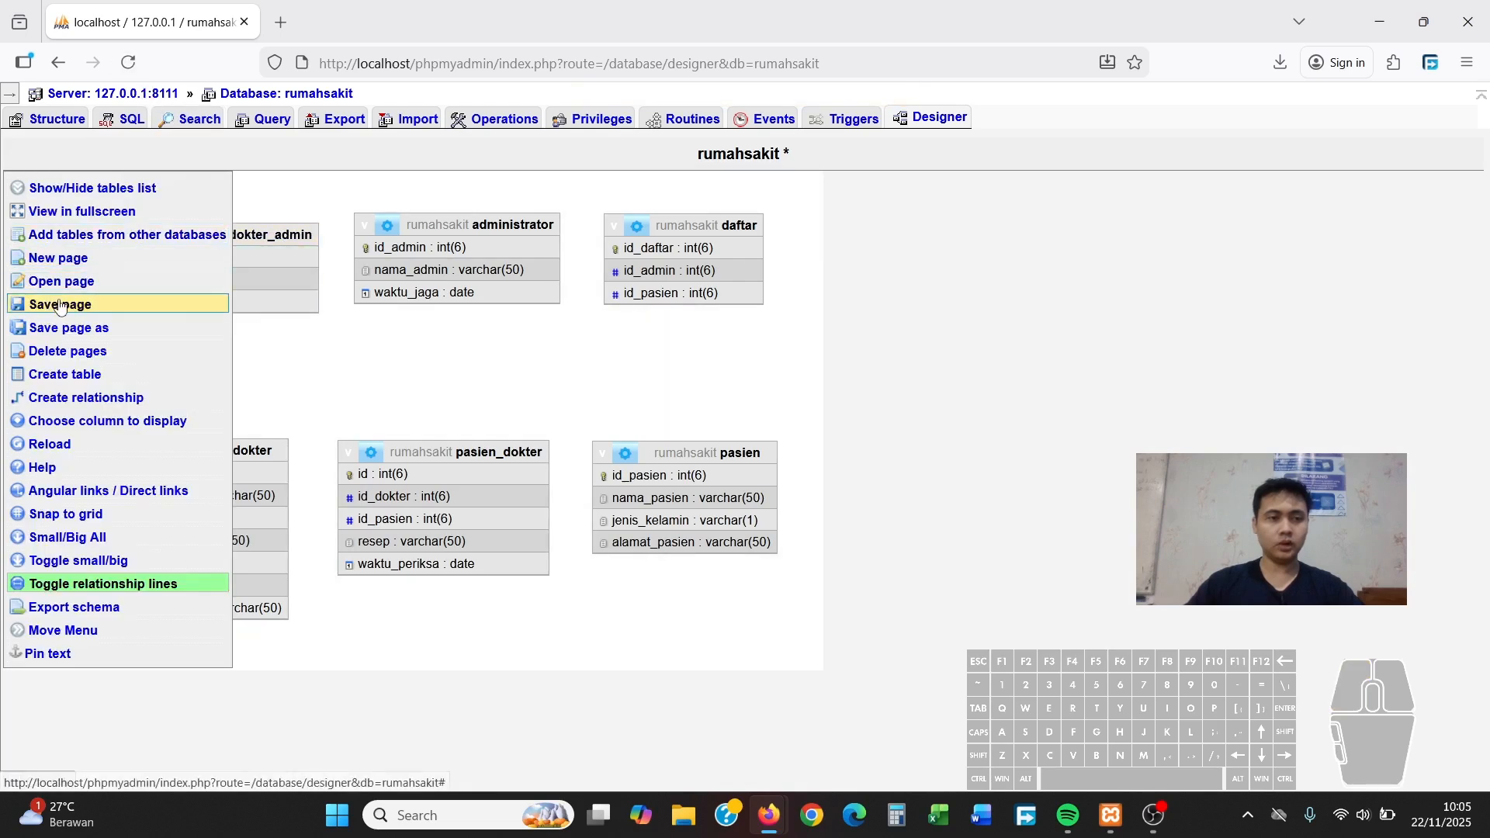
{"action": "left_click", "coordinate": [86, 309]}
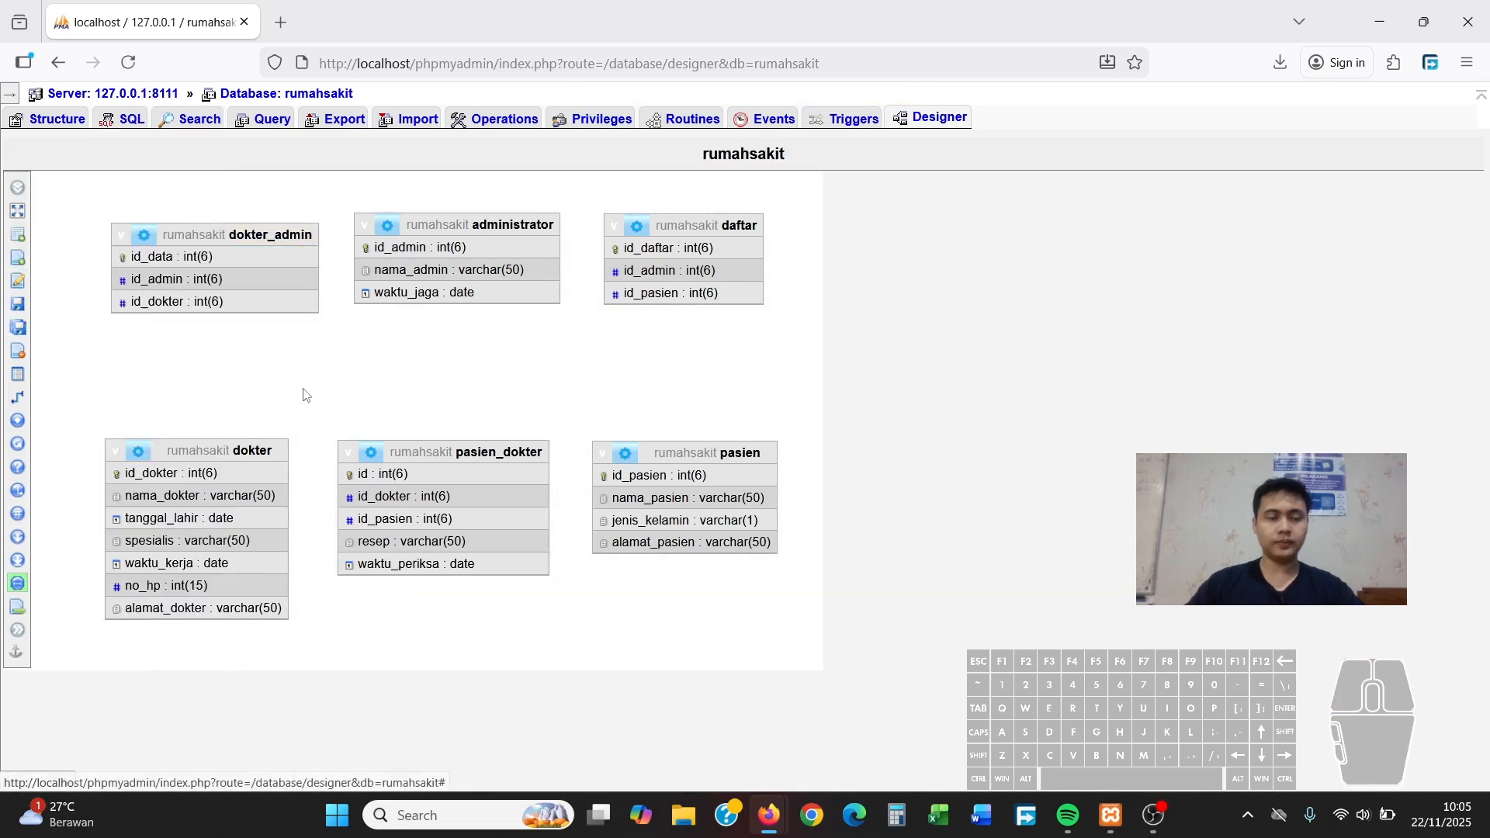
Reload the designer, then tidy the pasien_dokter, dokter, pasien and daftar table positions
{"action": "left_click", "coordinate": [137, 64]}
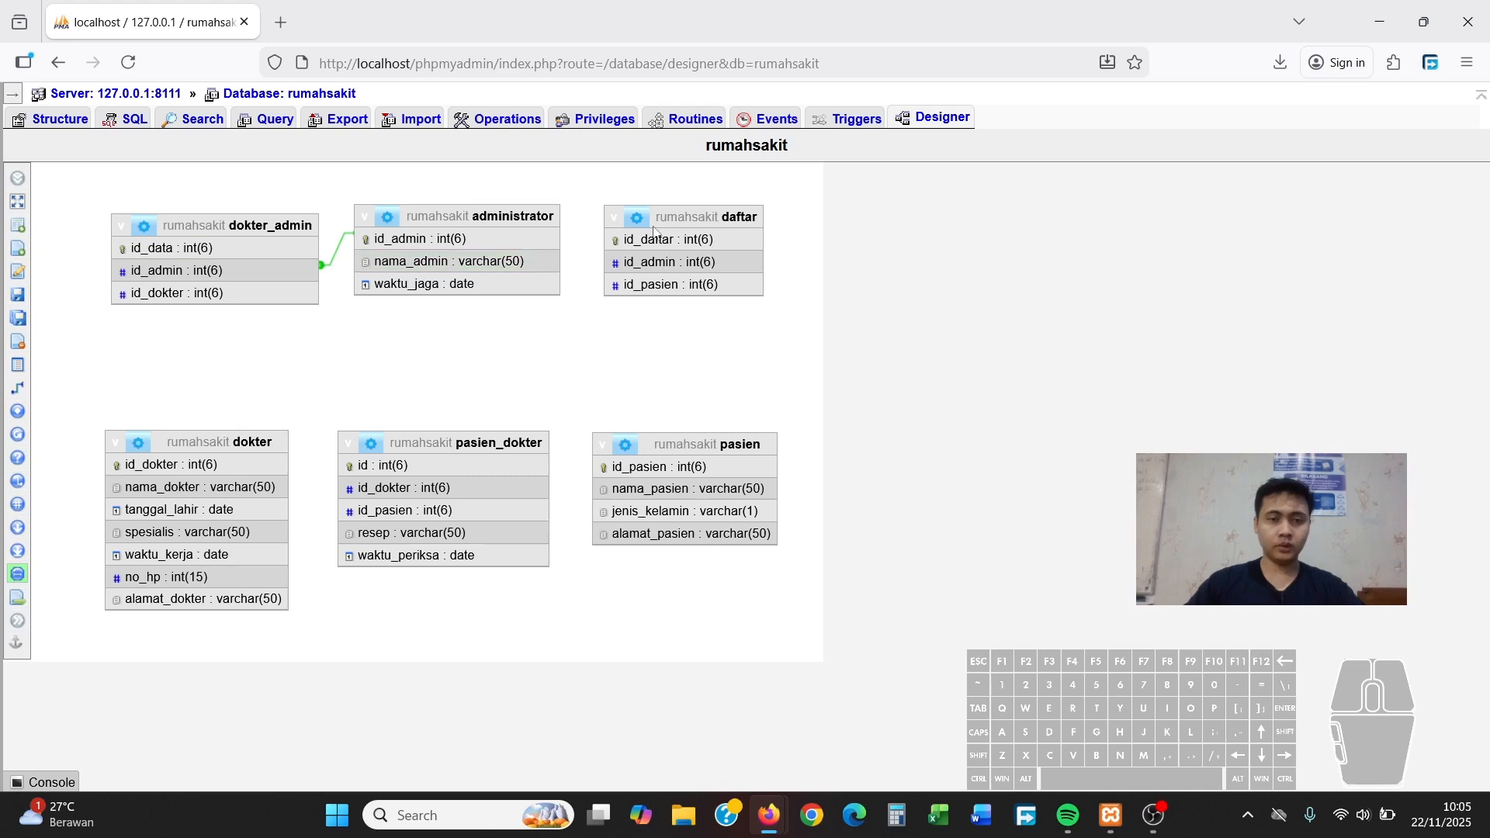
{"action": "left_click_drag", "start_coordinate": [454, 448], "coordinate": [478, 453]}
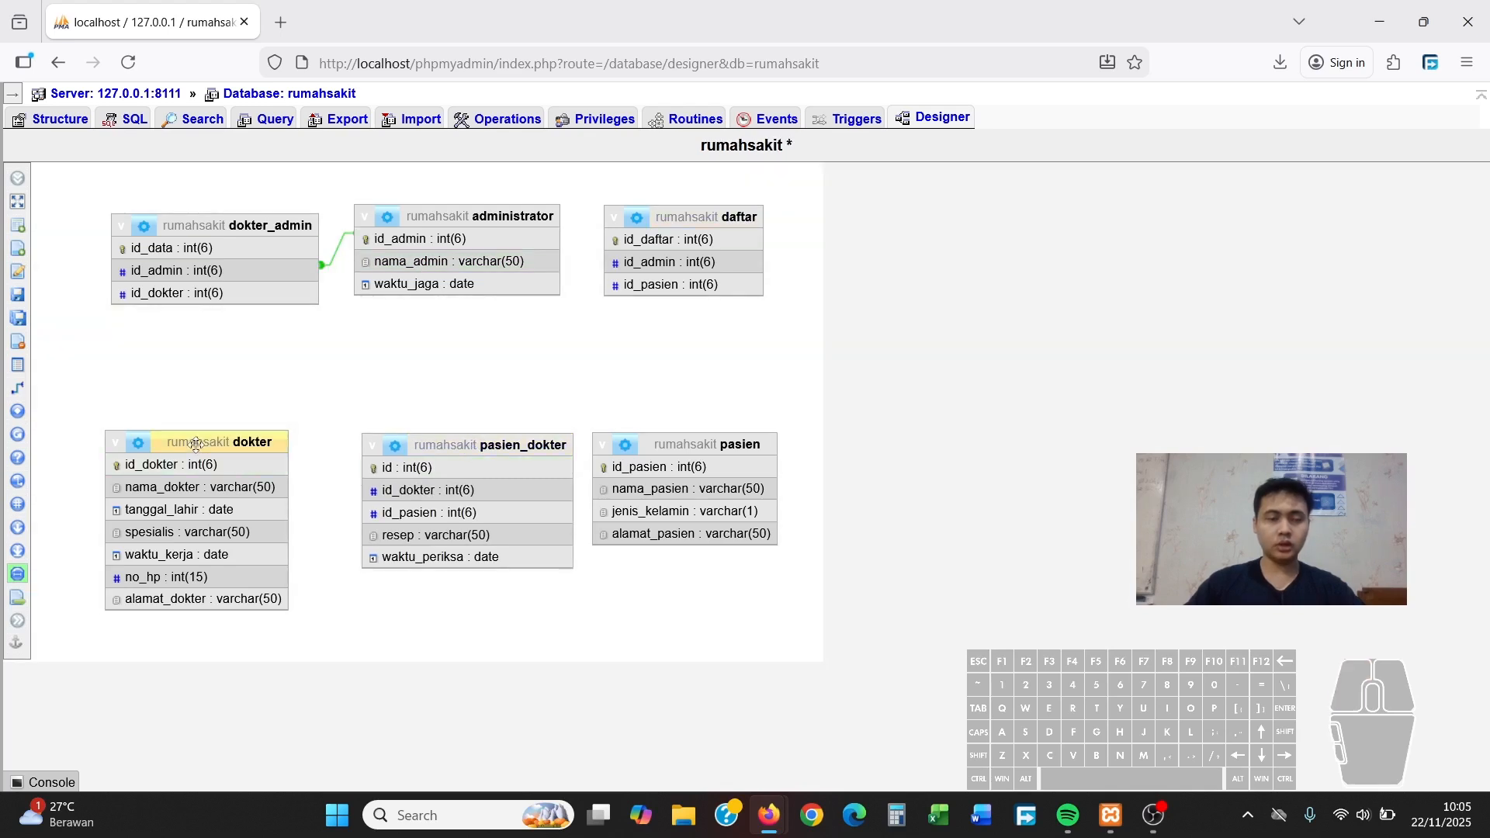
{"action": "left_click_drag", "start_coordinate": [195, 444], "coordinate": [215, 436]}
{"action": "left_click_drag", "start_coordinate": [484, 452], "coordinate": [467, 444]}
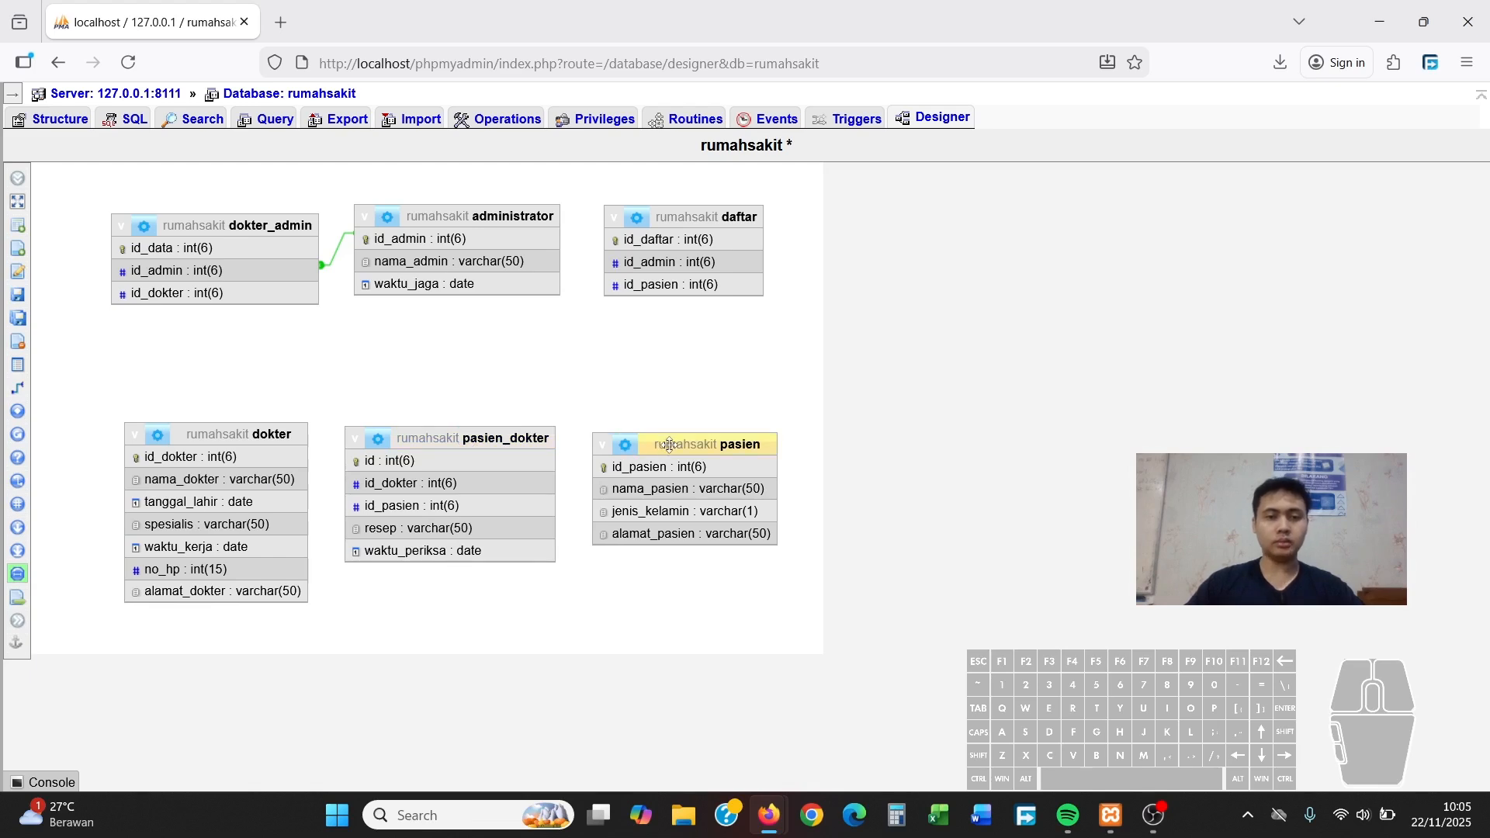
{"action": "left_click_drag", "start_coordinate": [668, 446], "coordinate": [680, 421]}
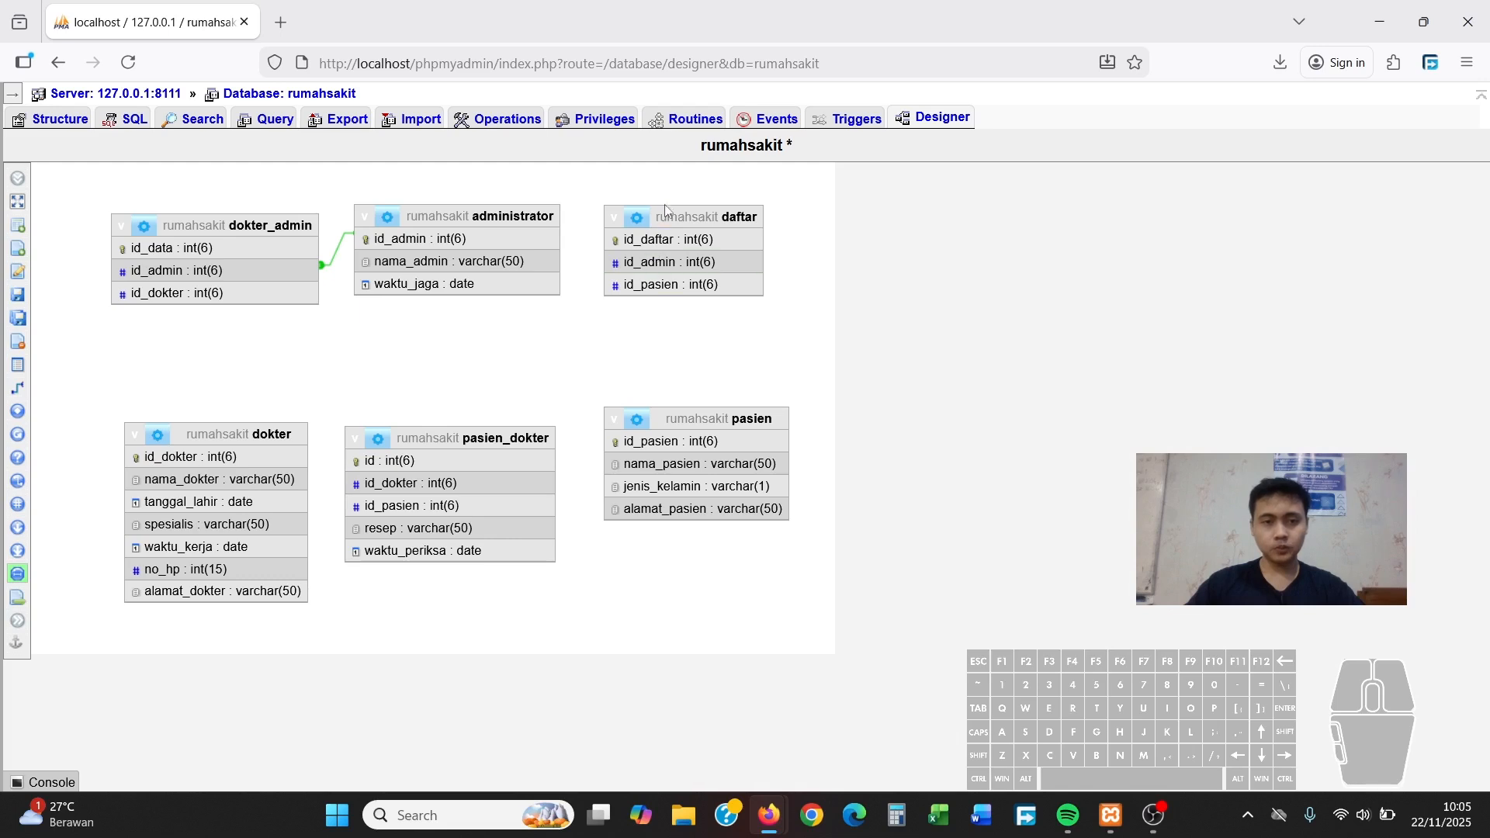
{"action": "left_click_drag", "start_coordinate": [660, 218], "coordinate": [678, 223]}
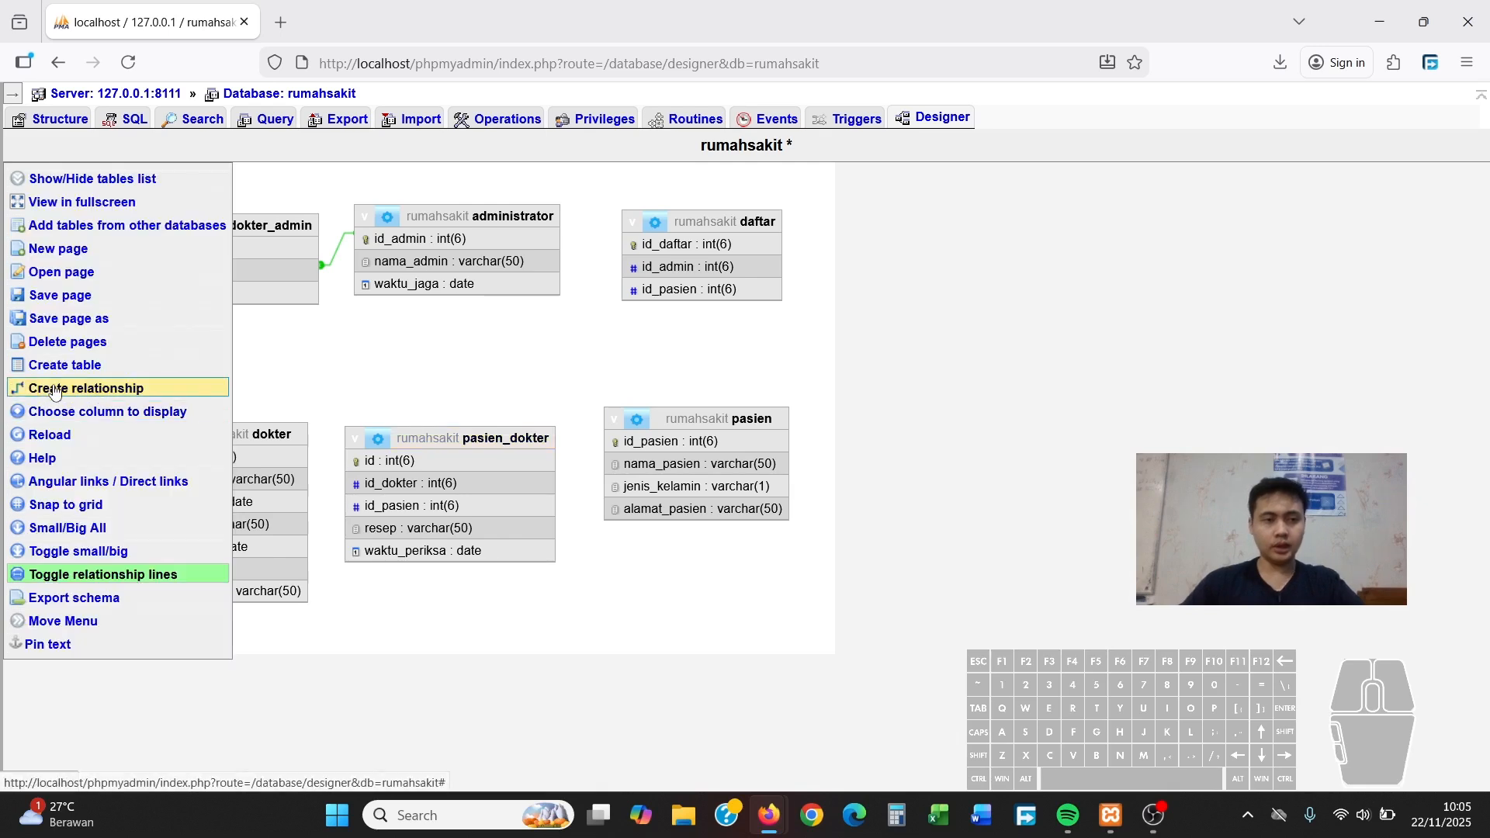
Add a foreign key from pasien_dokter.id_pasien to pasien.id_pasien, CASCADE on delete and update
{"action": "left_click", "coordinate": [54, 390]}
{"action": "left_click", "coordinate": [703, 465]}
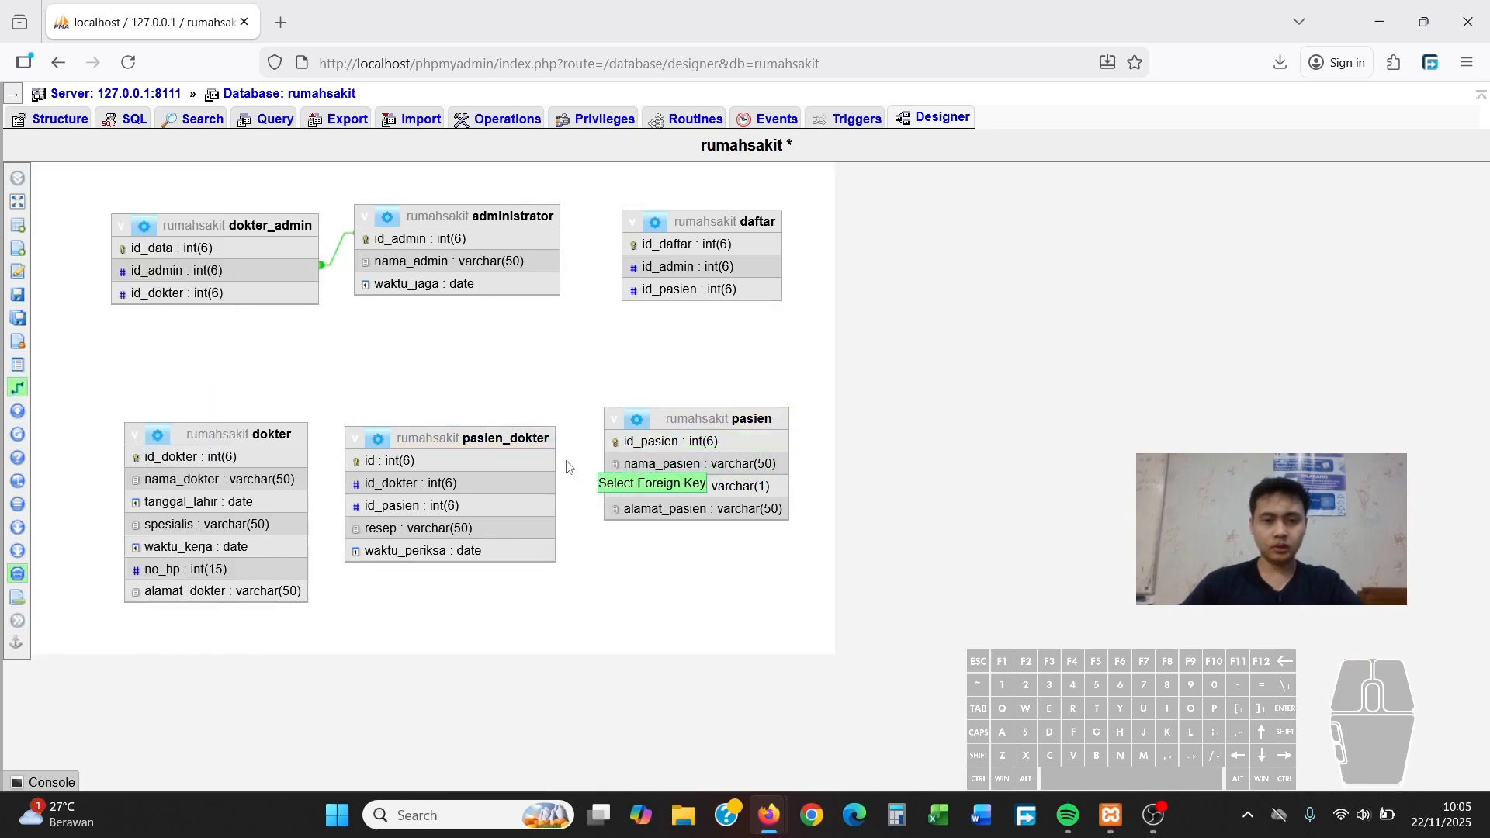
{"action": "left_click", "coordinate": [524, 509]}
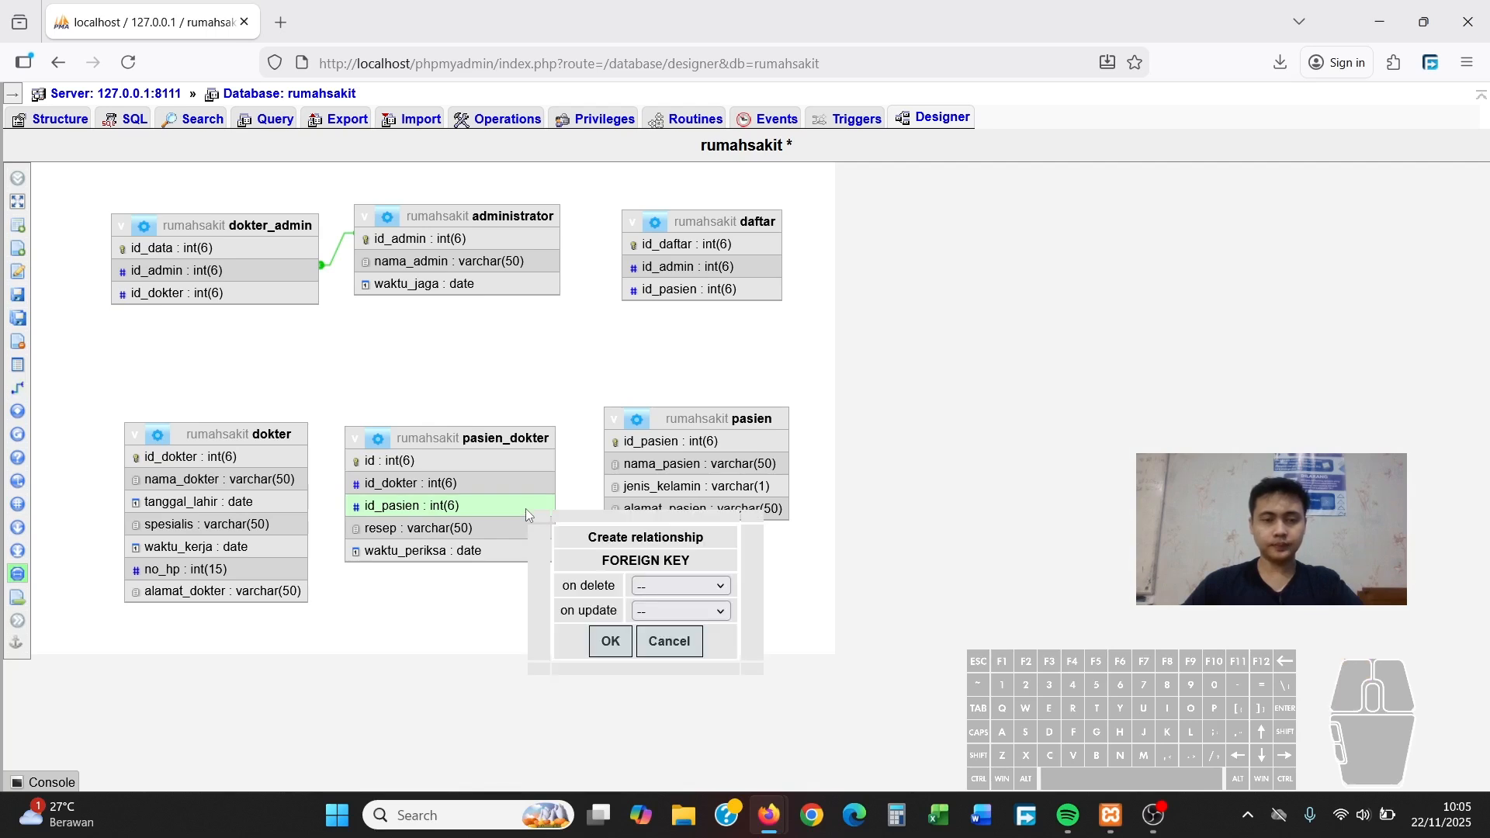
{"action": "left_click", "coordinate": [666, 583]}
{"action": "left_click", "coordinate": [675, 635]}
{"action": "left_click", "coordinate": [676, 611]}
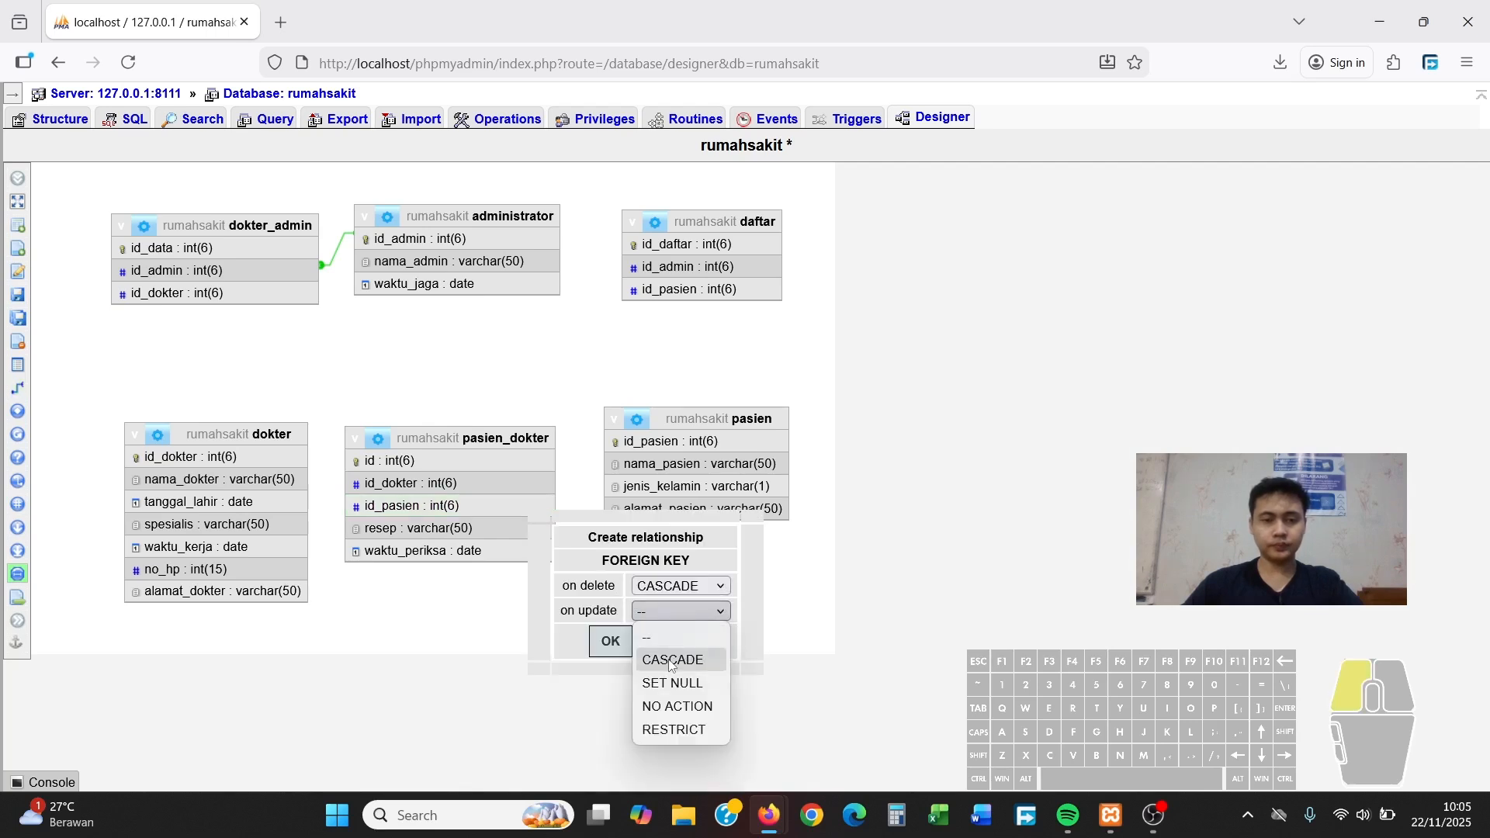
{"action": "left_click", "coordinate": [673, 658]}
{"action": "left_click", "coordinate": [611, 643]}
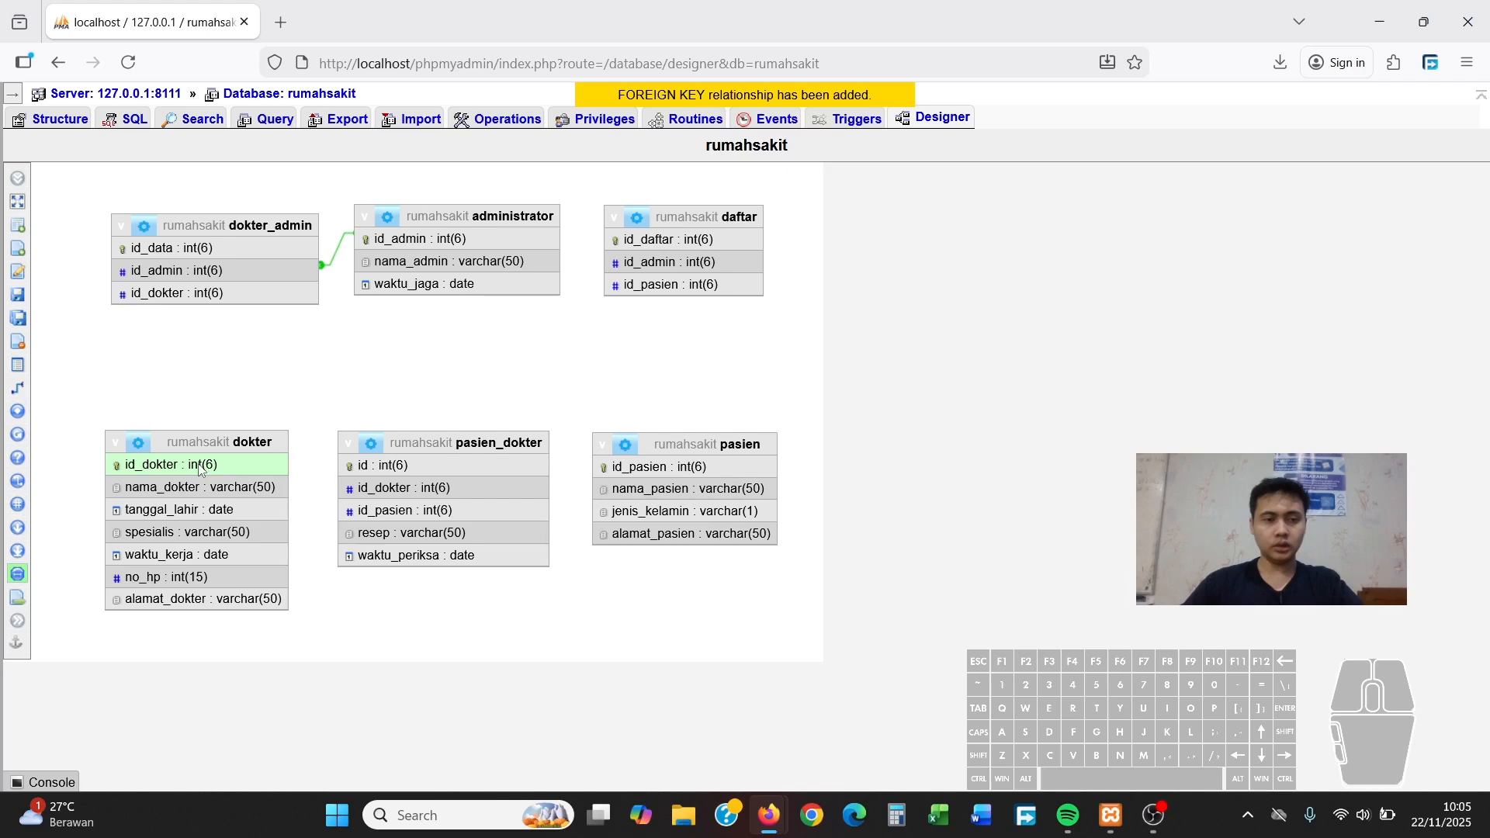
Add a foreign key from pasien_dokter.id_dokter to dokter.id_dokter with default actions
{"action": "left_click", "coordinate": [85, 388]}
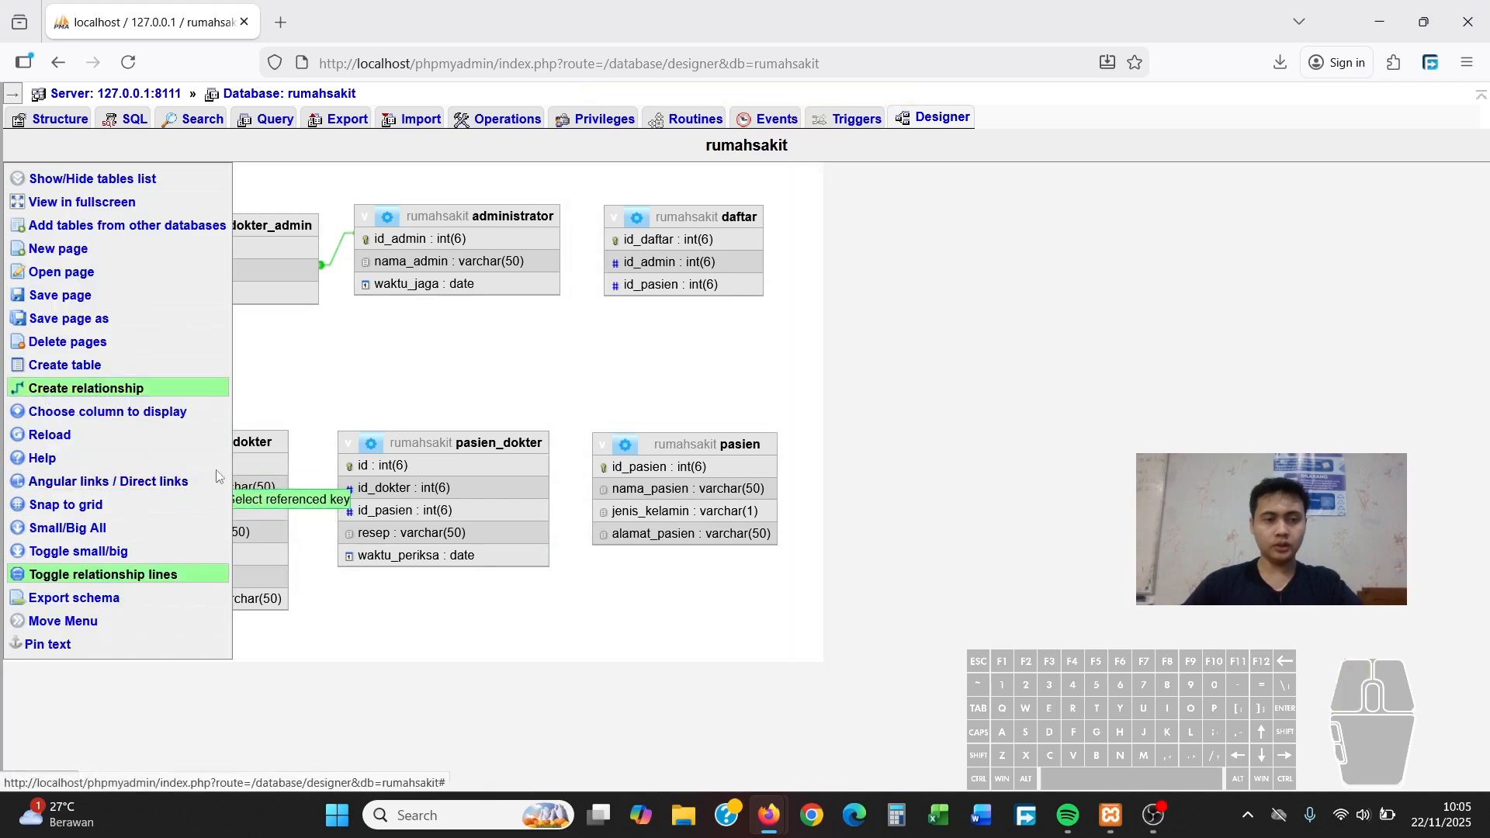
{"action": "left_click", "coordinate": [255, 463]}
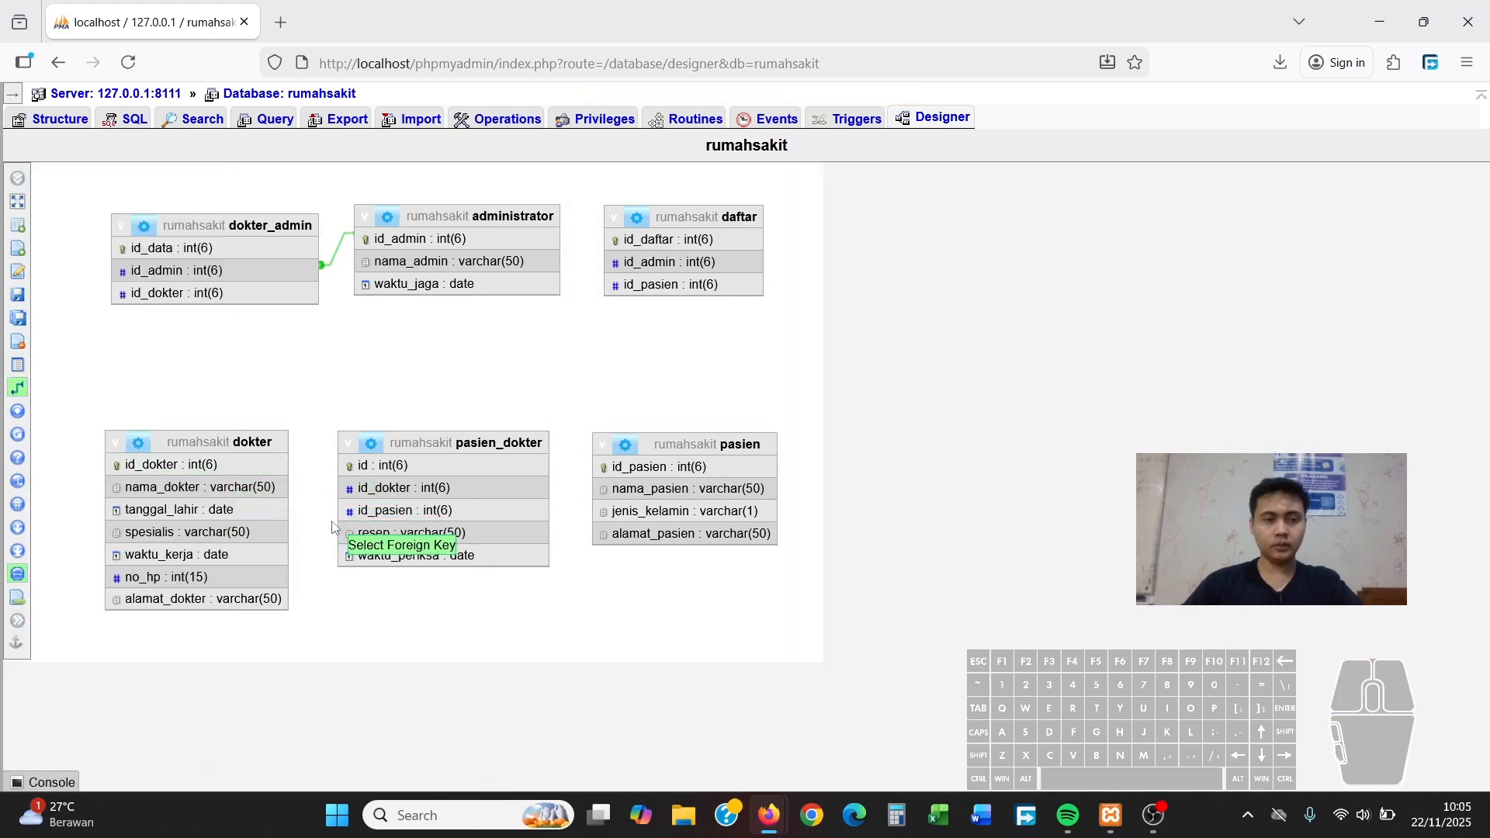
{"action": "left_click", "coordinate": [409, 493]}
{"action": "left_click", "coordinate": [487, 619]}
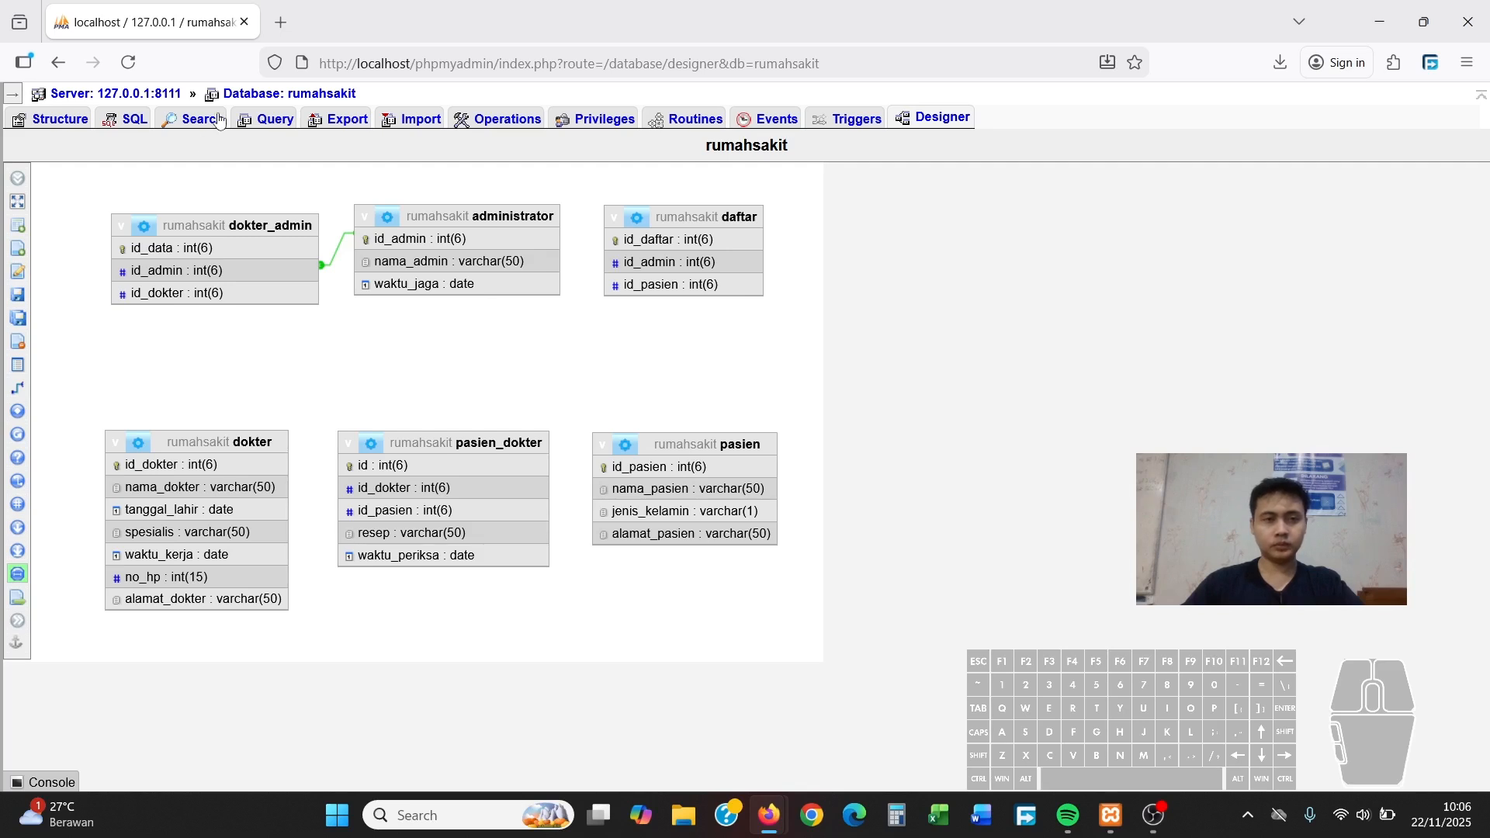
Save the designer layout, reload to draw the new links, and nudge daftar right
{"action": "mouse_move", "coordinate": [6, 310]}
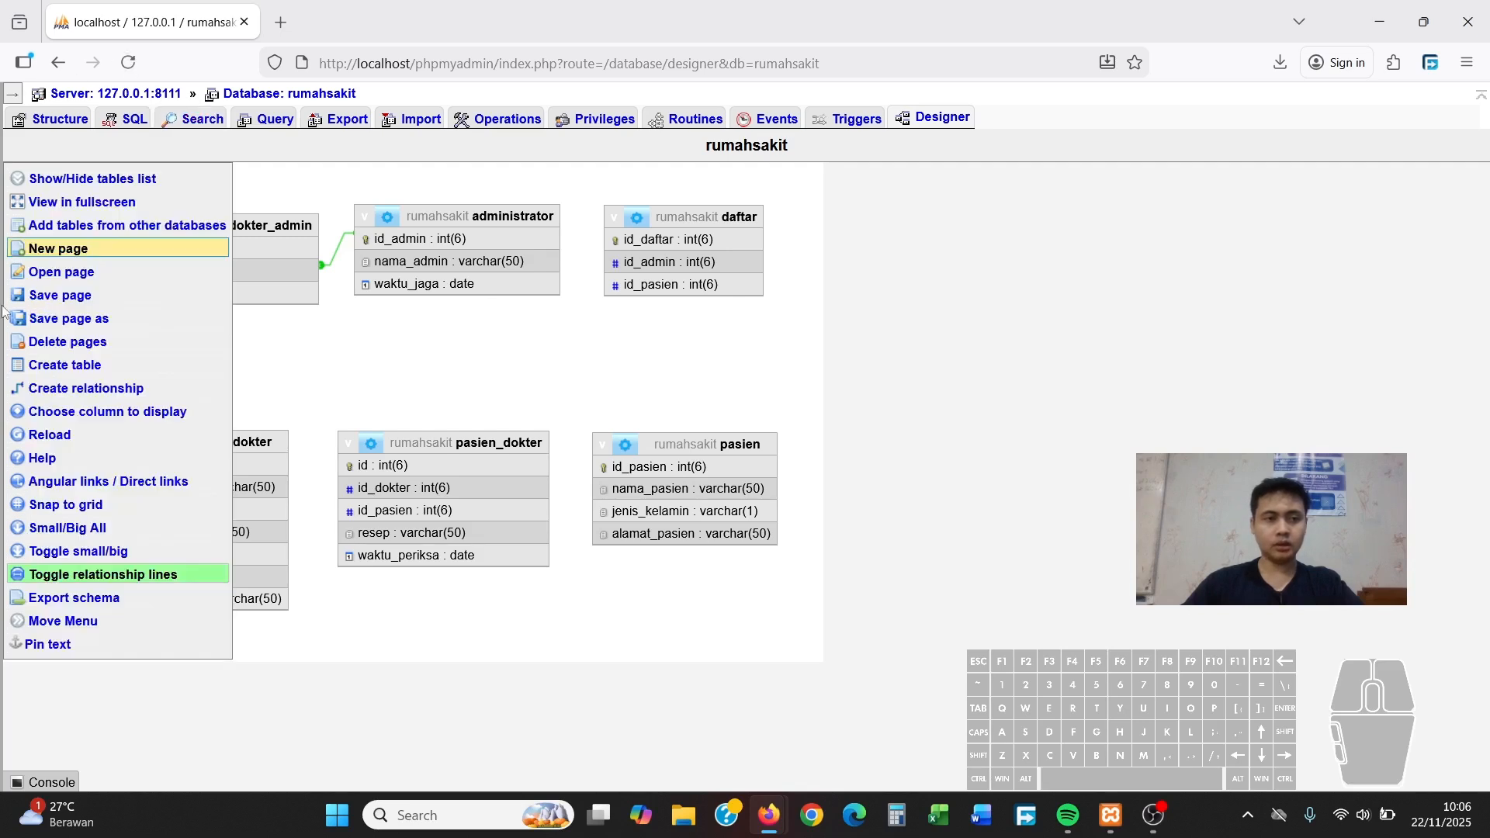
{"action": "left_click", "coordinate": [56, 305]}
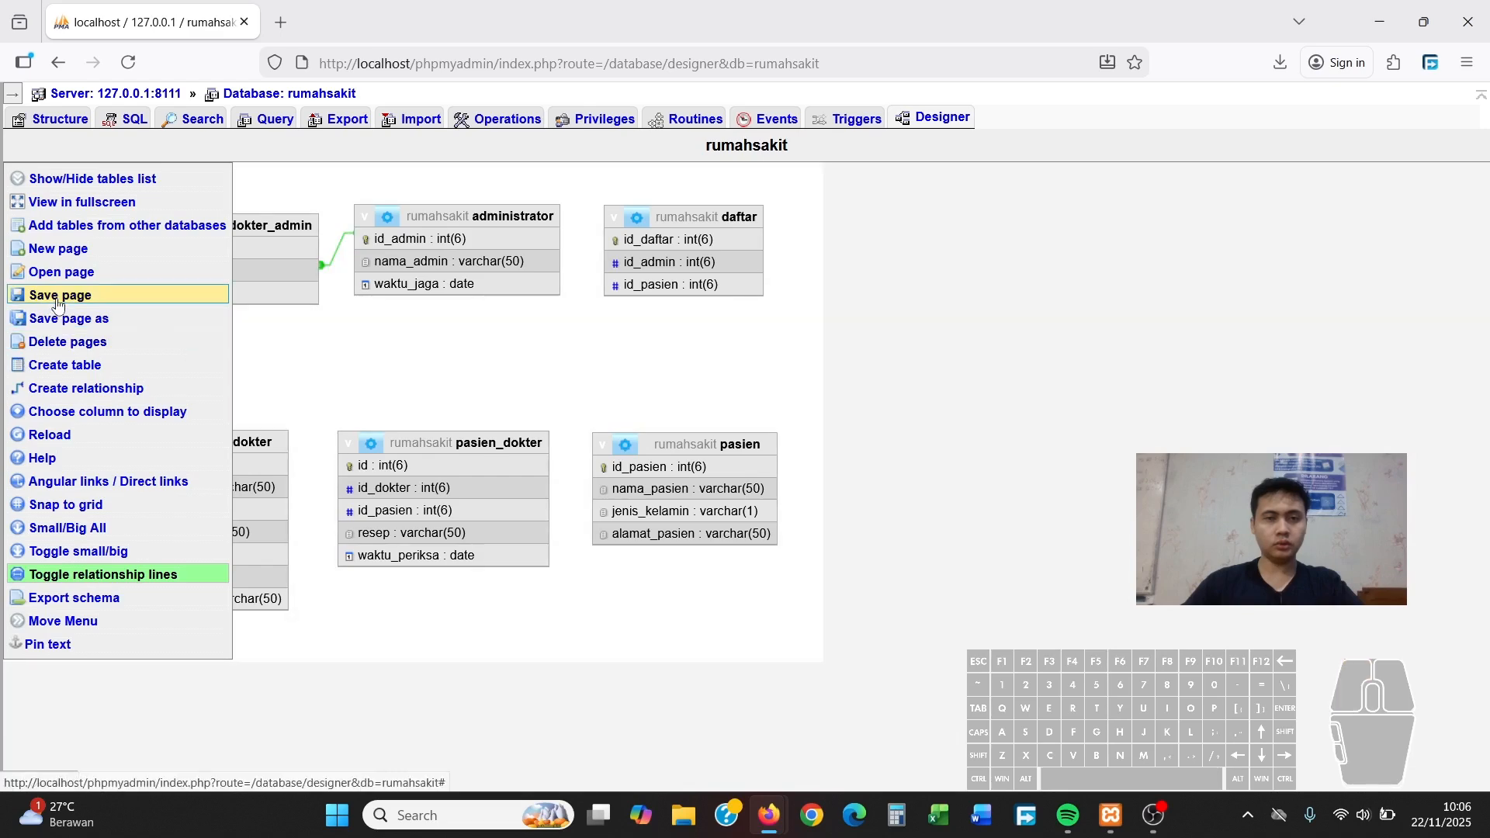
{"action": "left_click", "coordinate": [126, 60]}
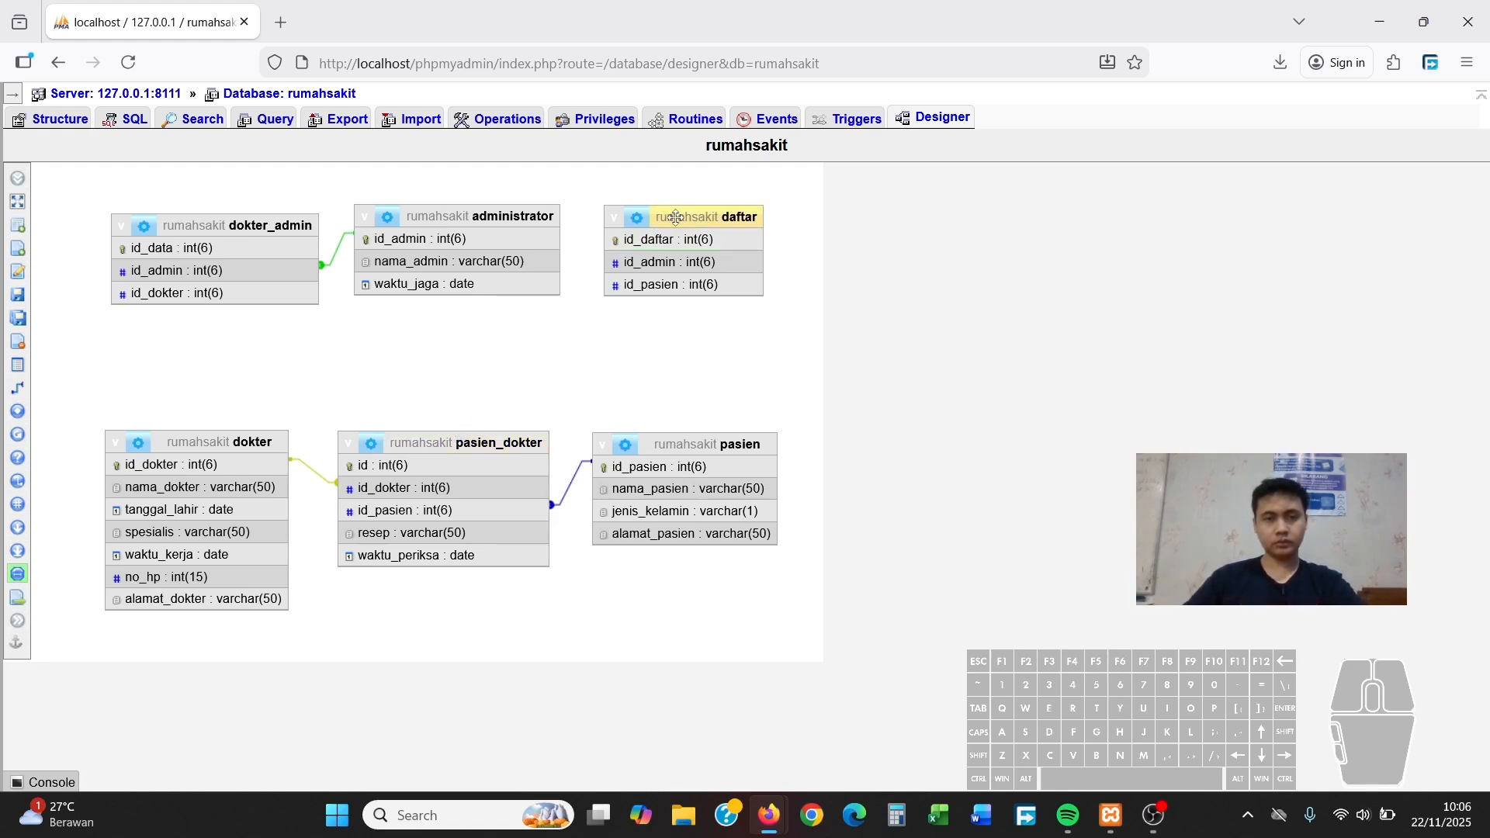
{"action": "left_click_drag", "start_coordinate": [675, 218], "coordinate": [689, 218]}
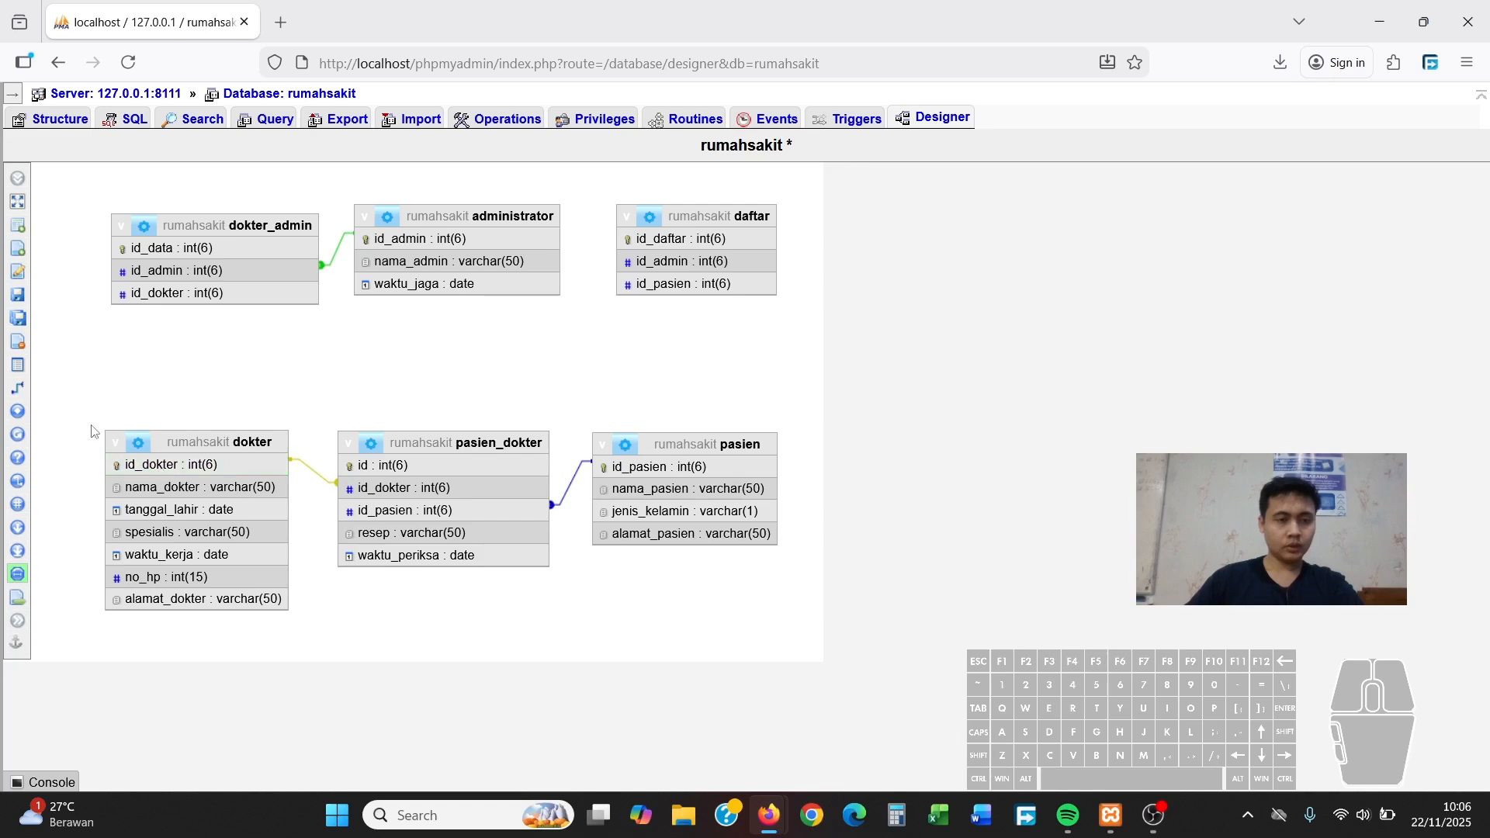
Link dokter_admin.id_dokter to dokter.id_dokter with CASCADE on delete and update, then reload
{"action": "mouse_move", "coordinate": [101, 365]}
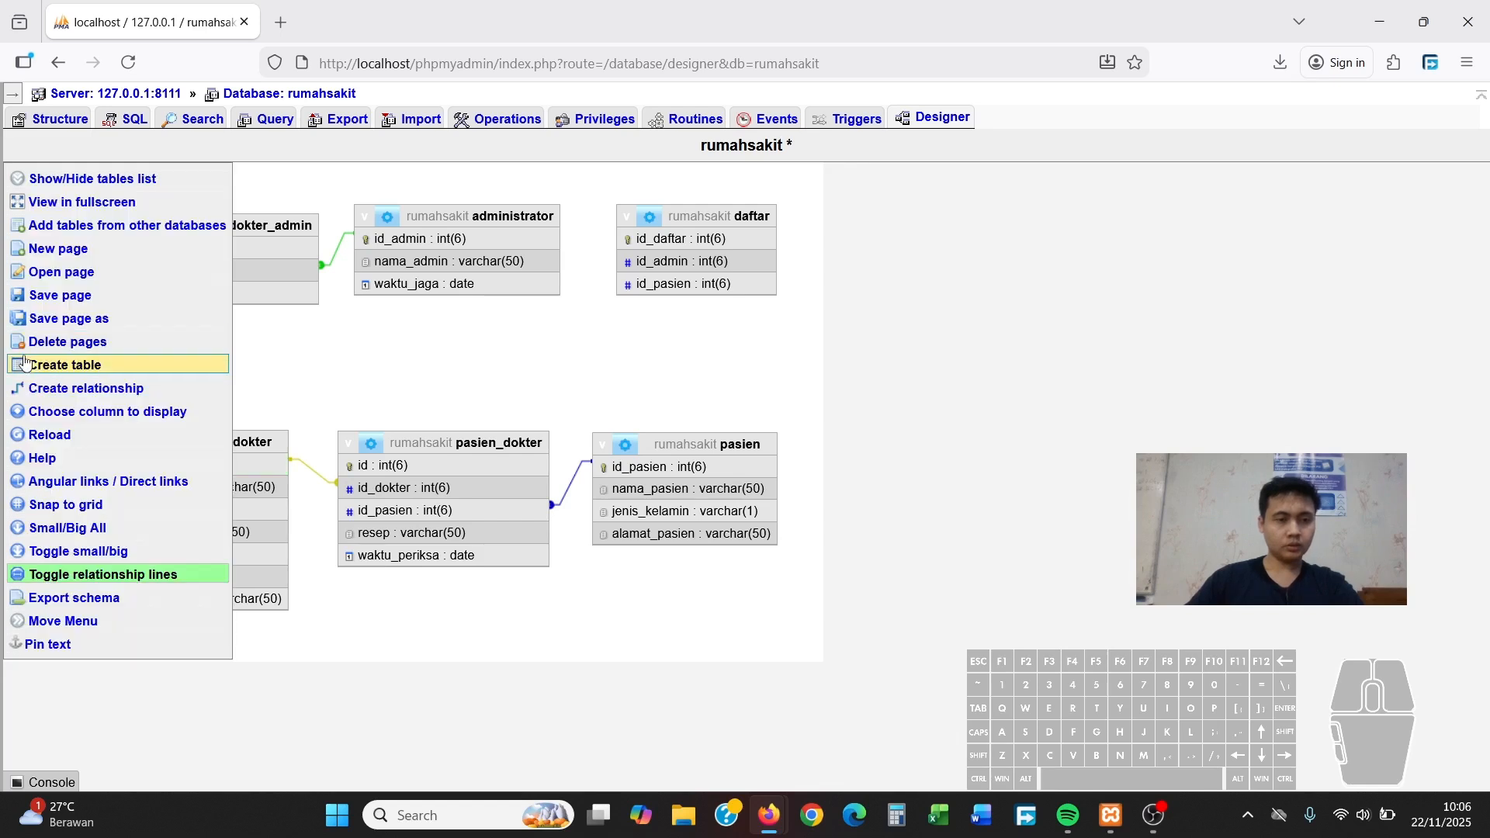
{"action": "left_click", "coordinate": [86, 388]}
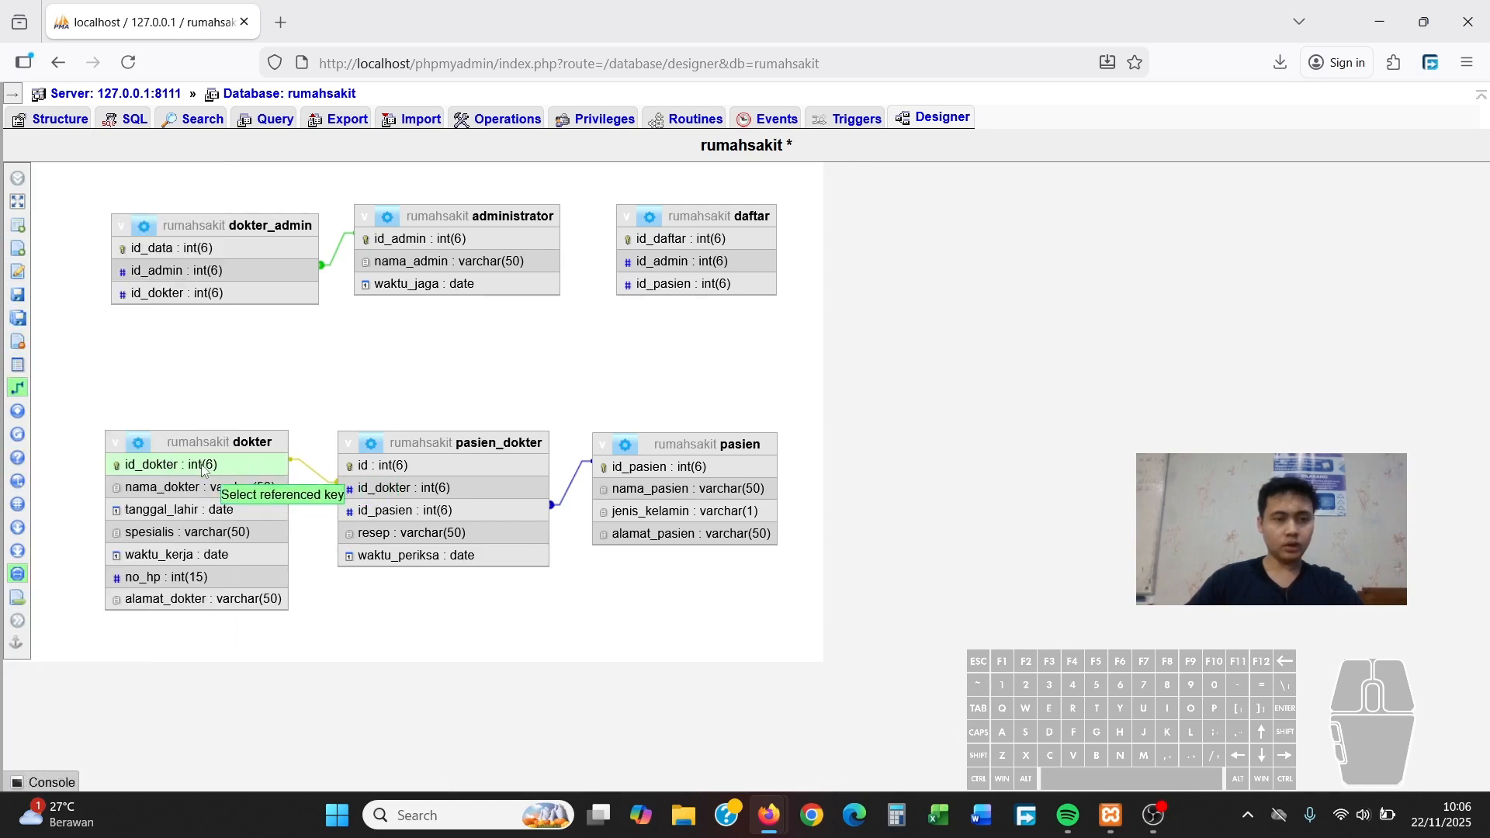
{"action": "left_click", "coordinate": [204, 466]}
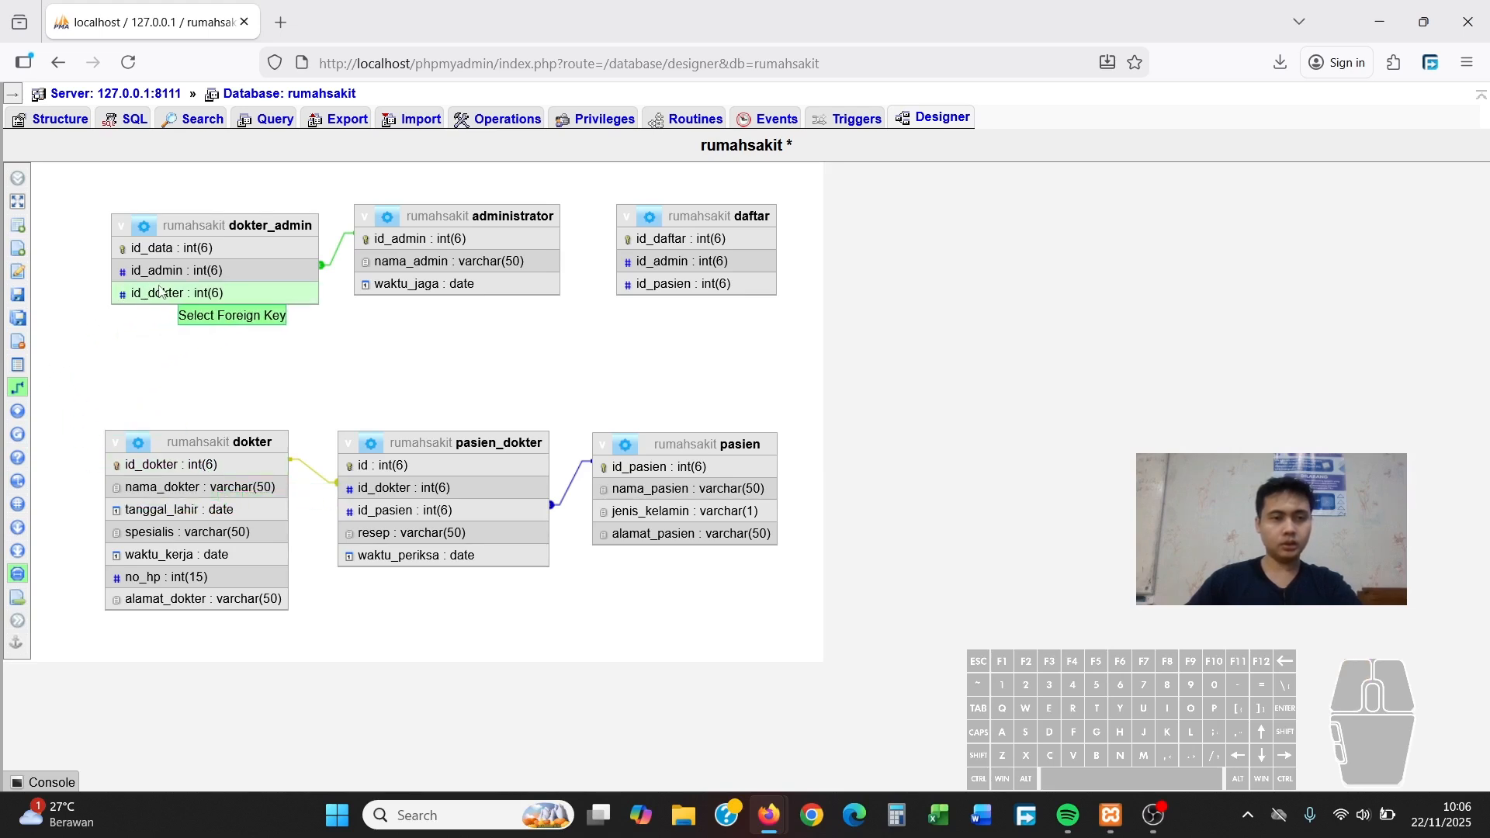
{"action": "left_click", "coordinate": [183, 296]}
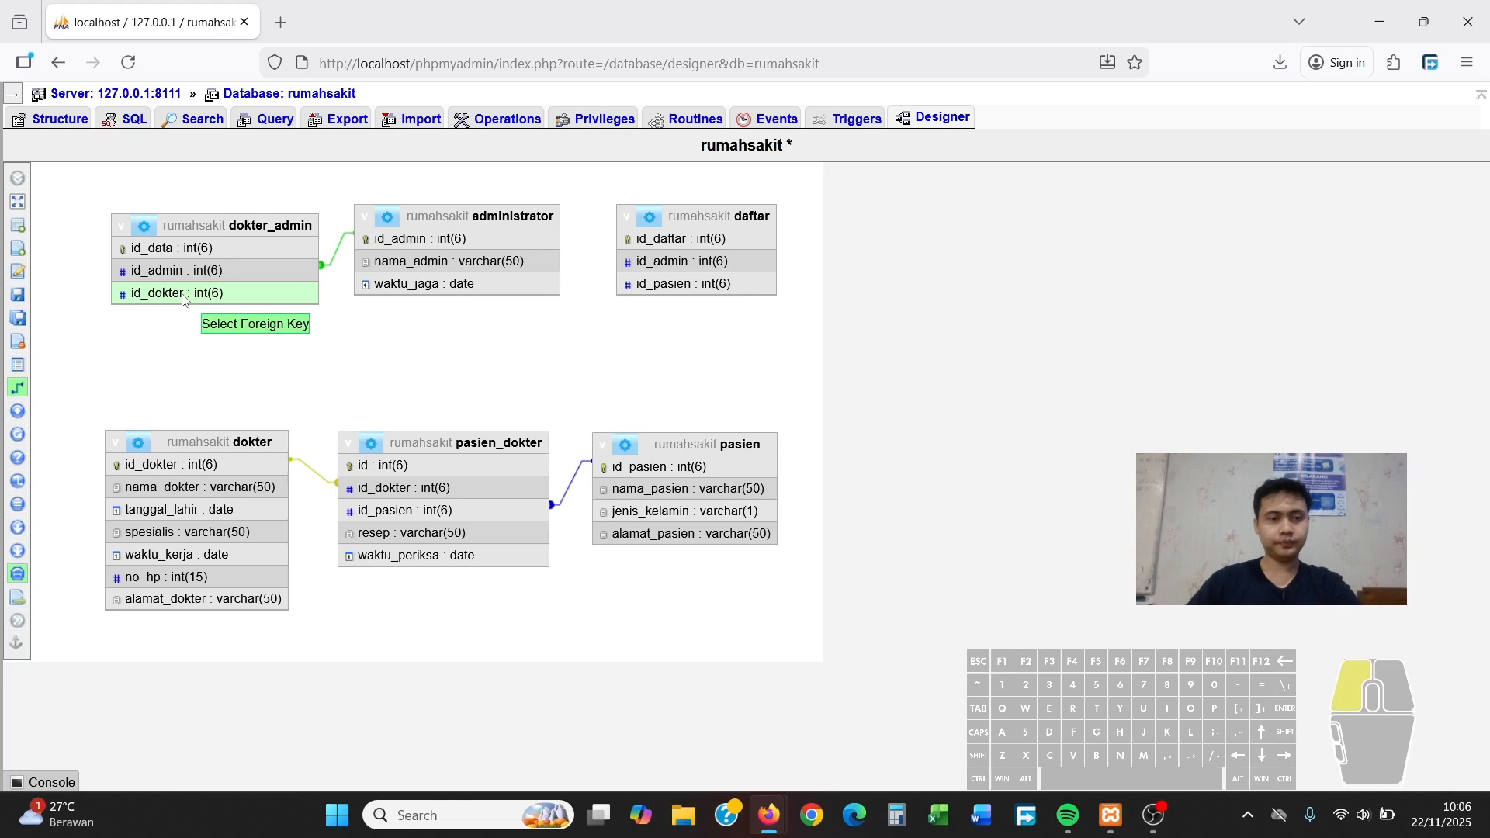
{"action": "left_click", "coordinate": [326, 372]}
{"action": "left_click", "coordinate": [341, 420]}
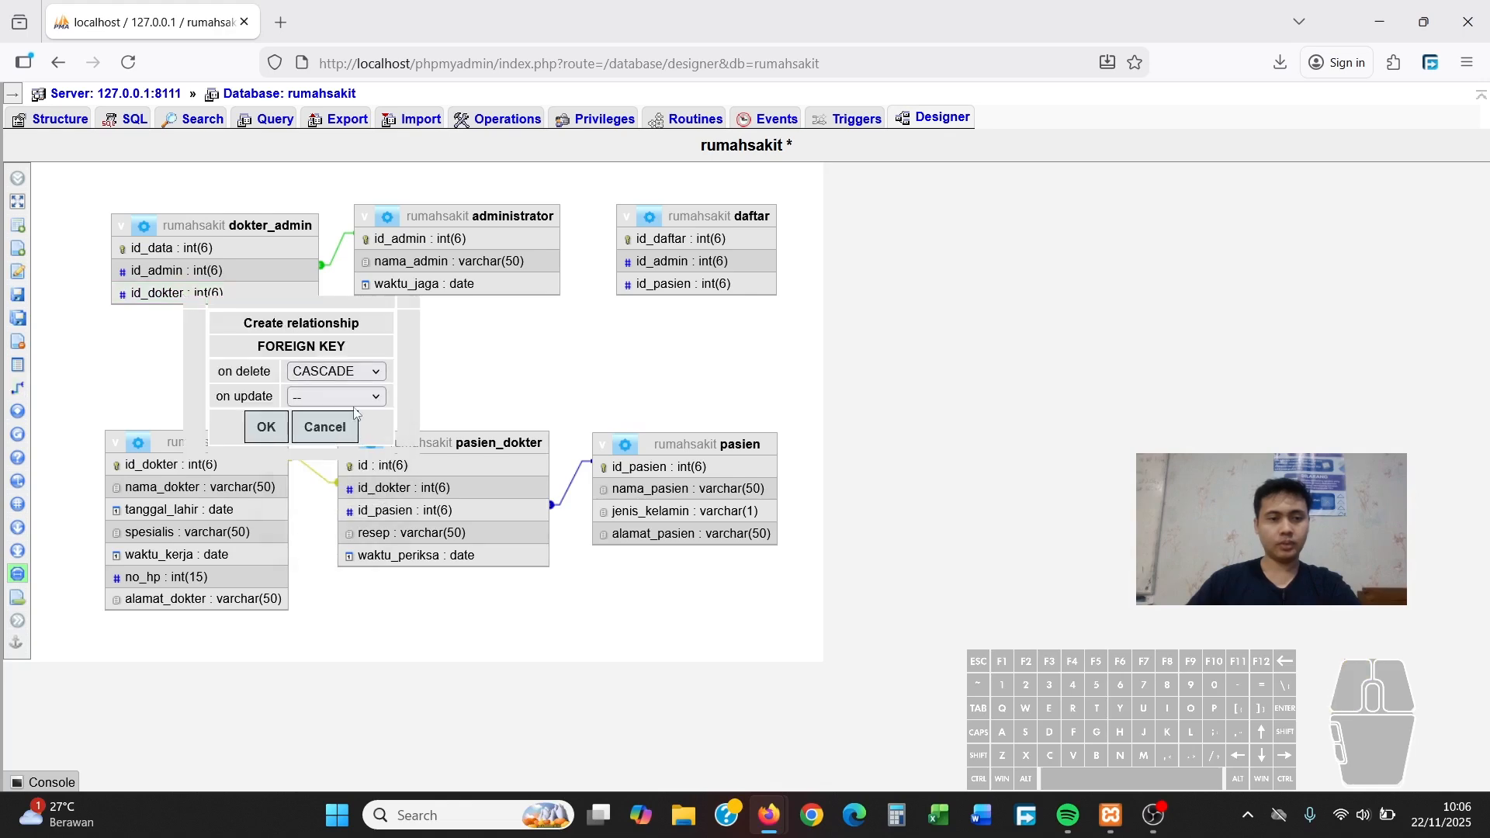
{"action": "left_click", "coordinate": [336, 397]}
{"action": "left_click", "coordinate": [328, 440]}
{"action": "left_click", "coordinate": [263, 427]}
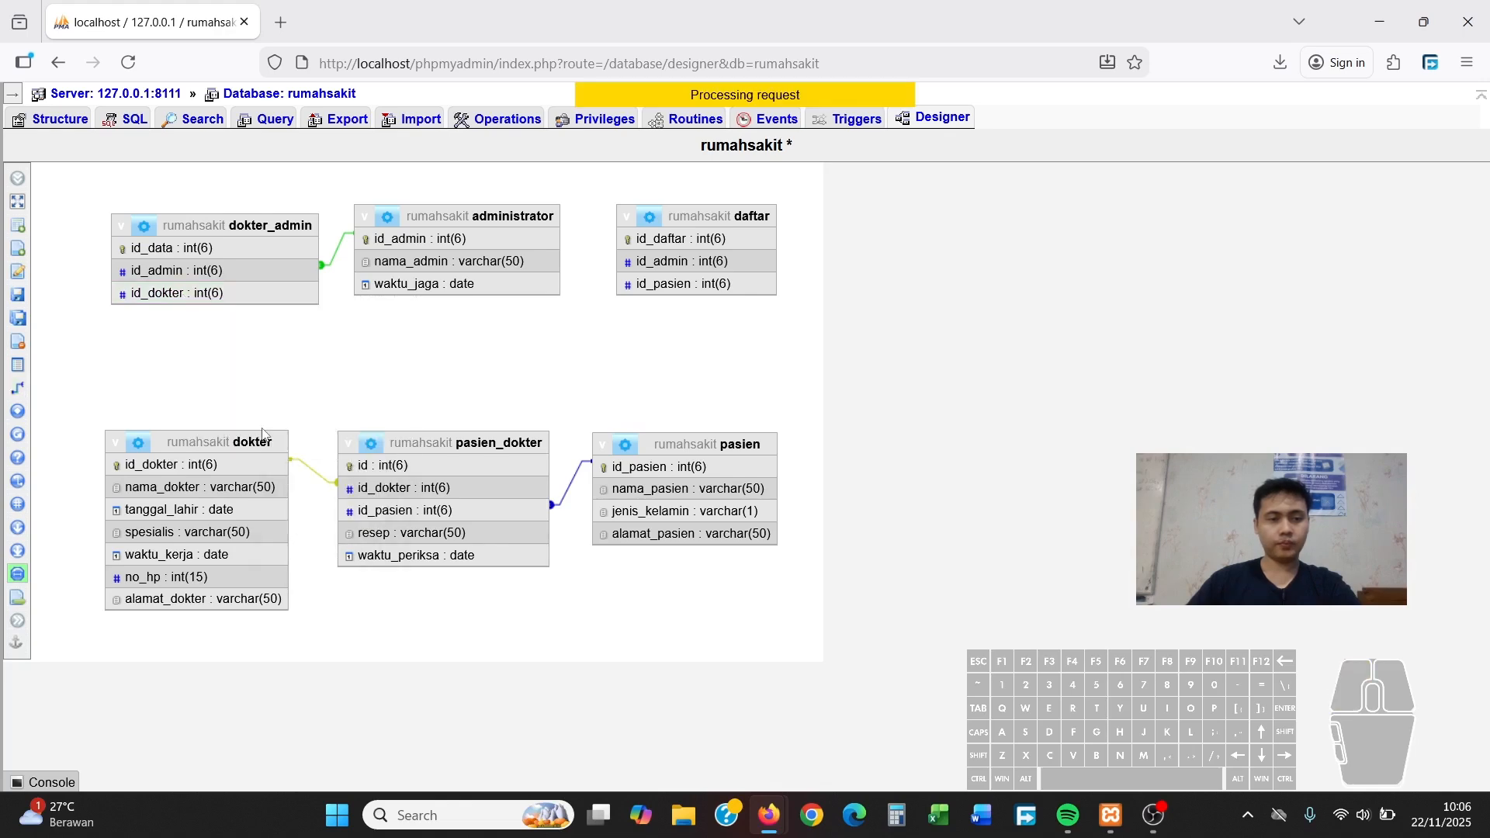
{"action": "left_click", "coordinate": [128, 62]}
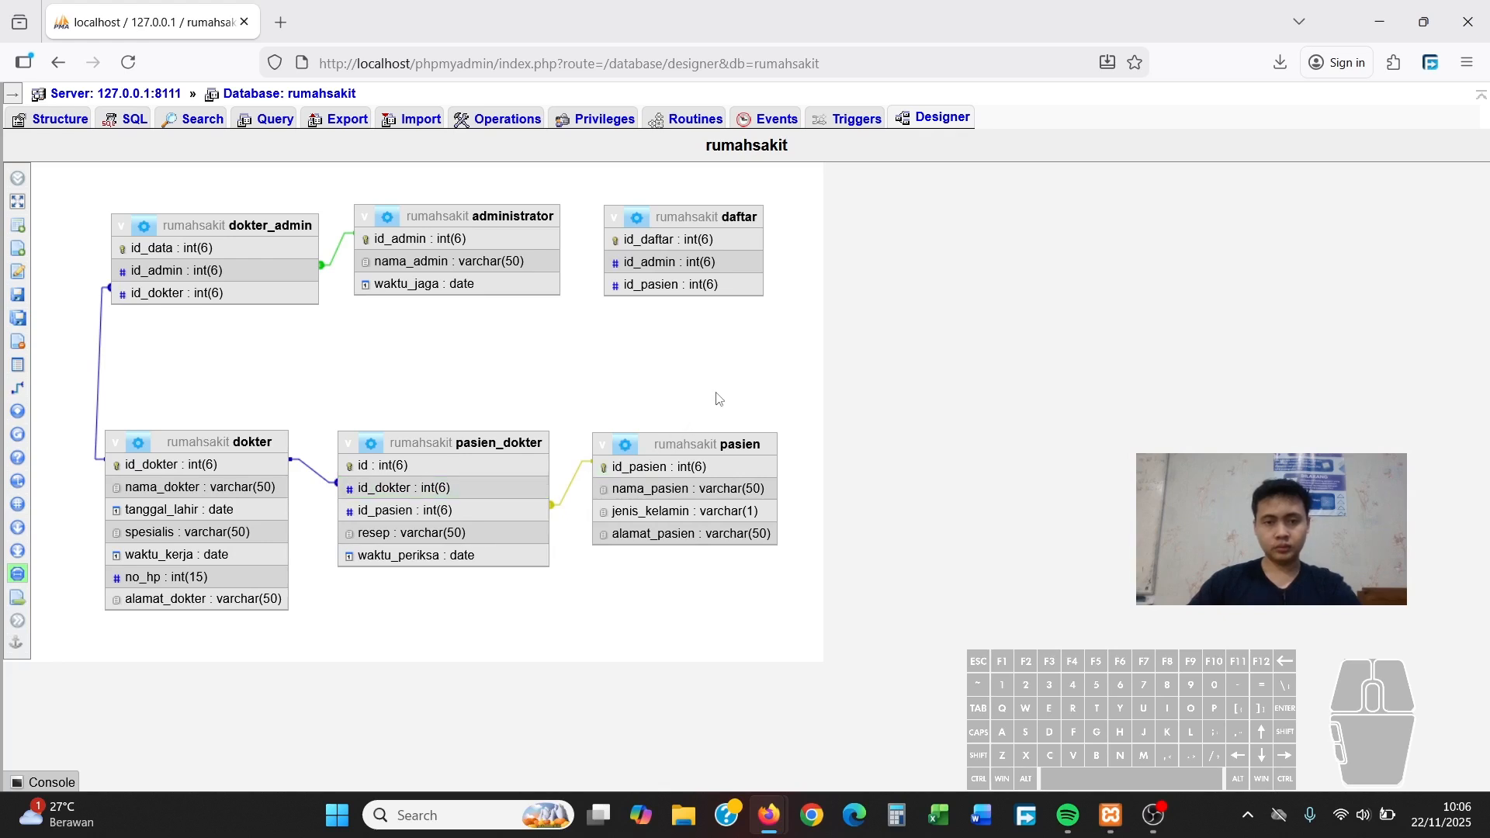
Add a foreign key from daftar.id_pasien to pasien.id_pasien, CASCADE on delete and update
{"action": "right_click", "coordinate": [707, 475]}
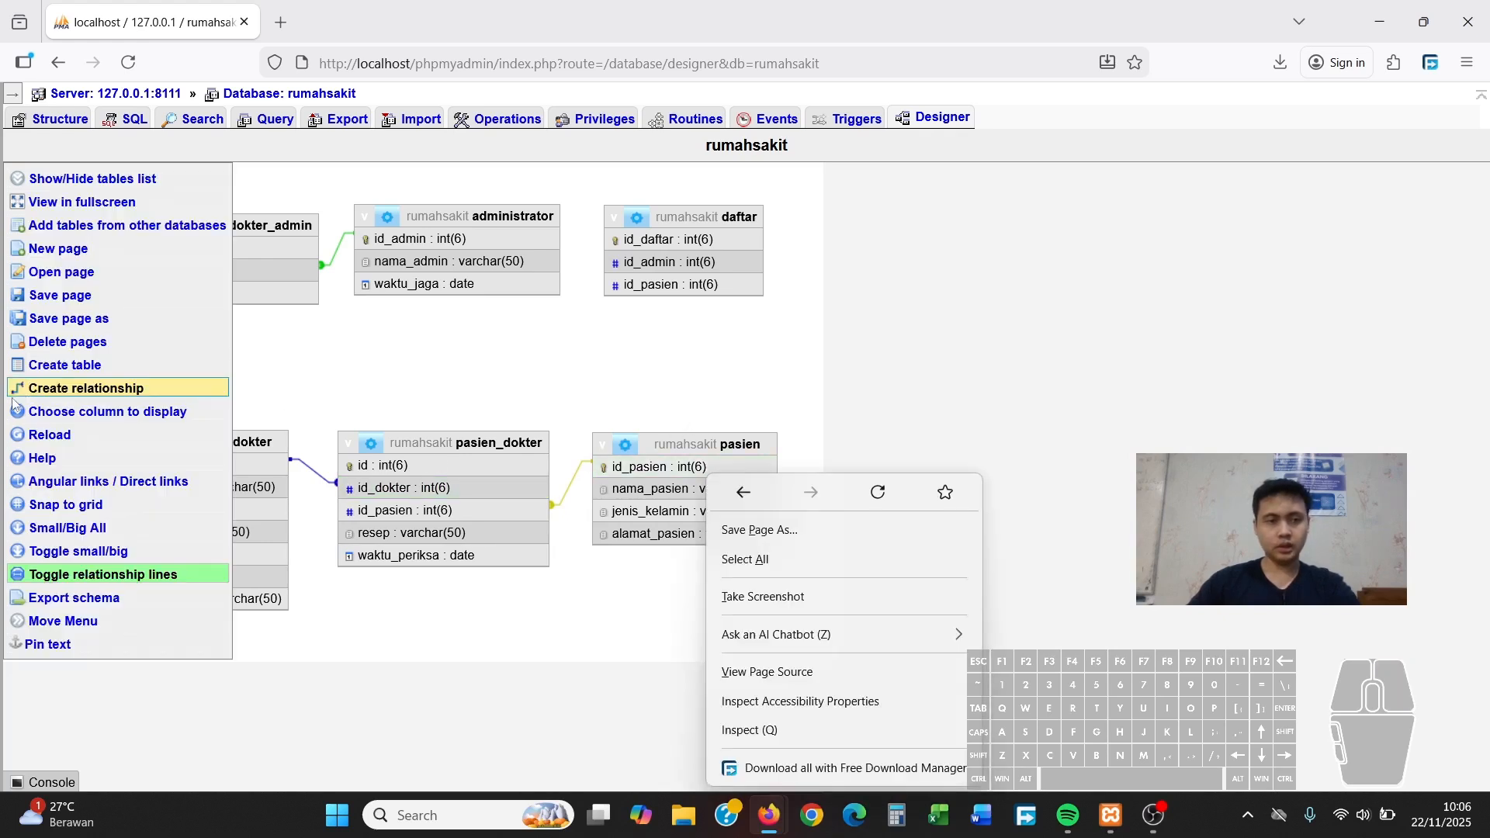
{"action": "left_click", "coordinate": [12, 395]}
{"action": "left_click", "coordinate": [654, 467]}
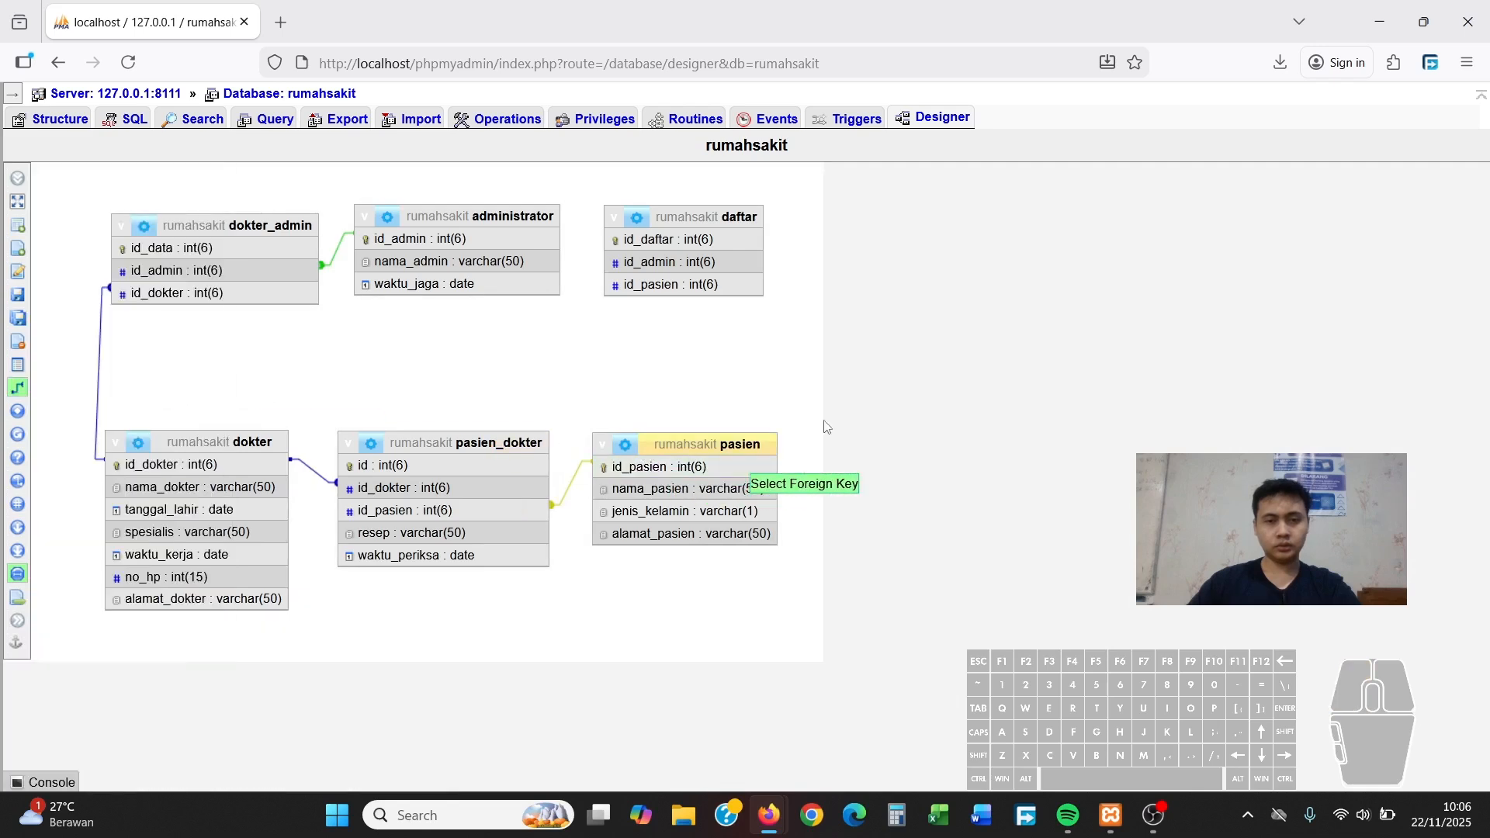
{"action": "left_click", "coordinate": [725, 286]}
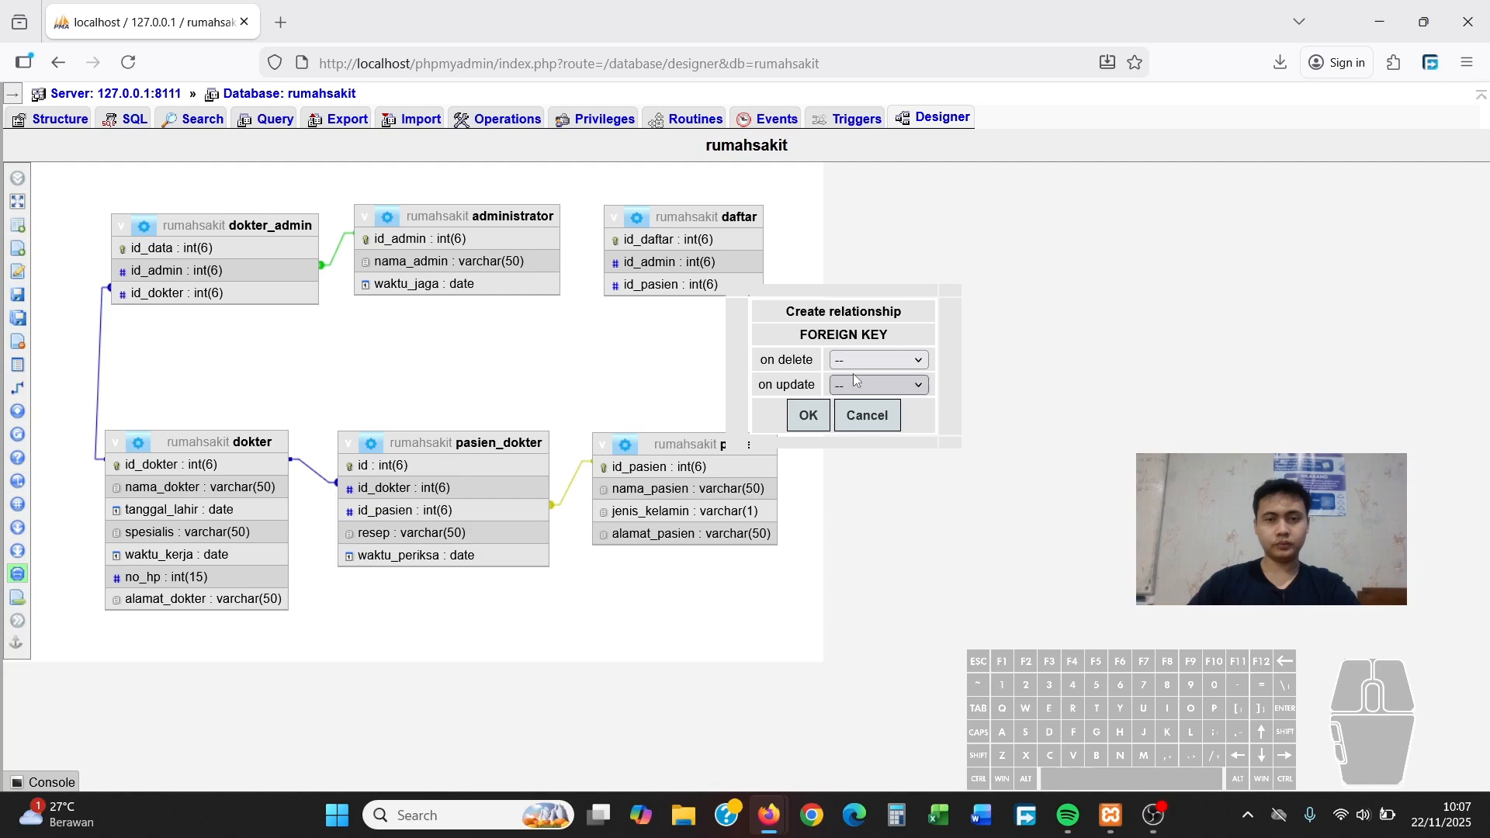
{"action": "left_click", "coordinate": [889, 359]}
{"action": "left_click", "coordinate": [885, 410]}
{"action": "left_click", "coordinate": [879, 385]}
{"action": "left_click", "coordinate": [877, 434]}
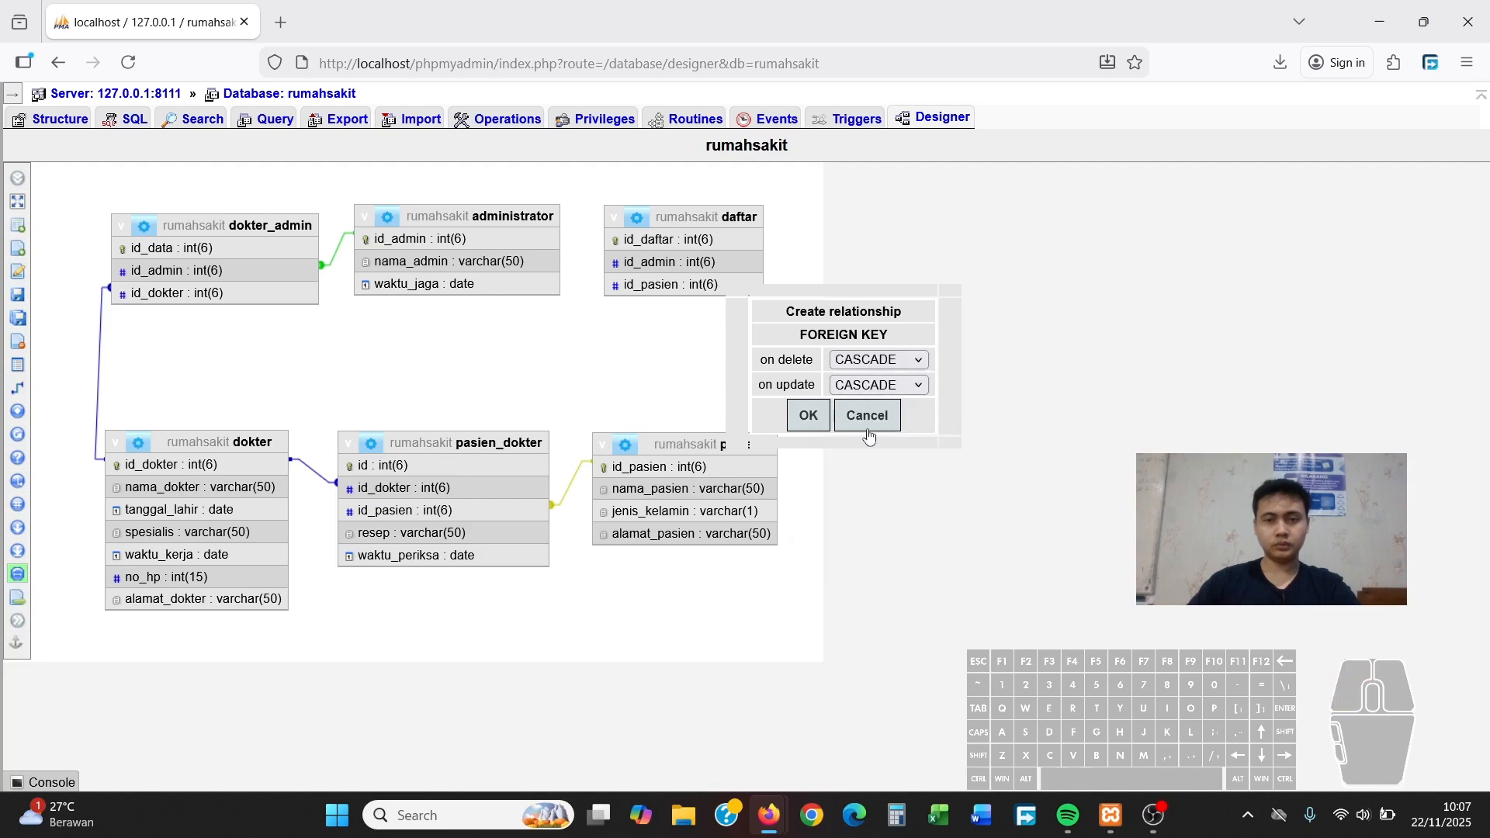
{"action": "left_click", "coordinate": [807, 415]}
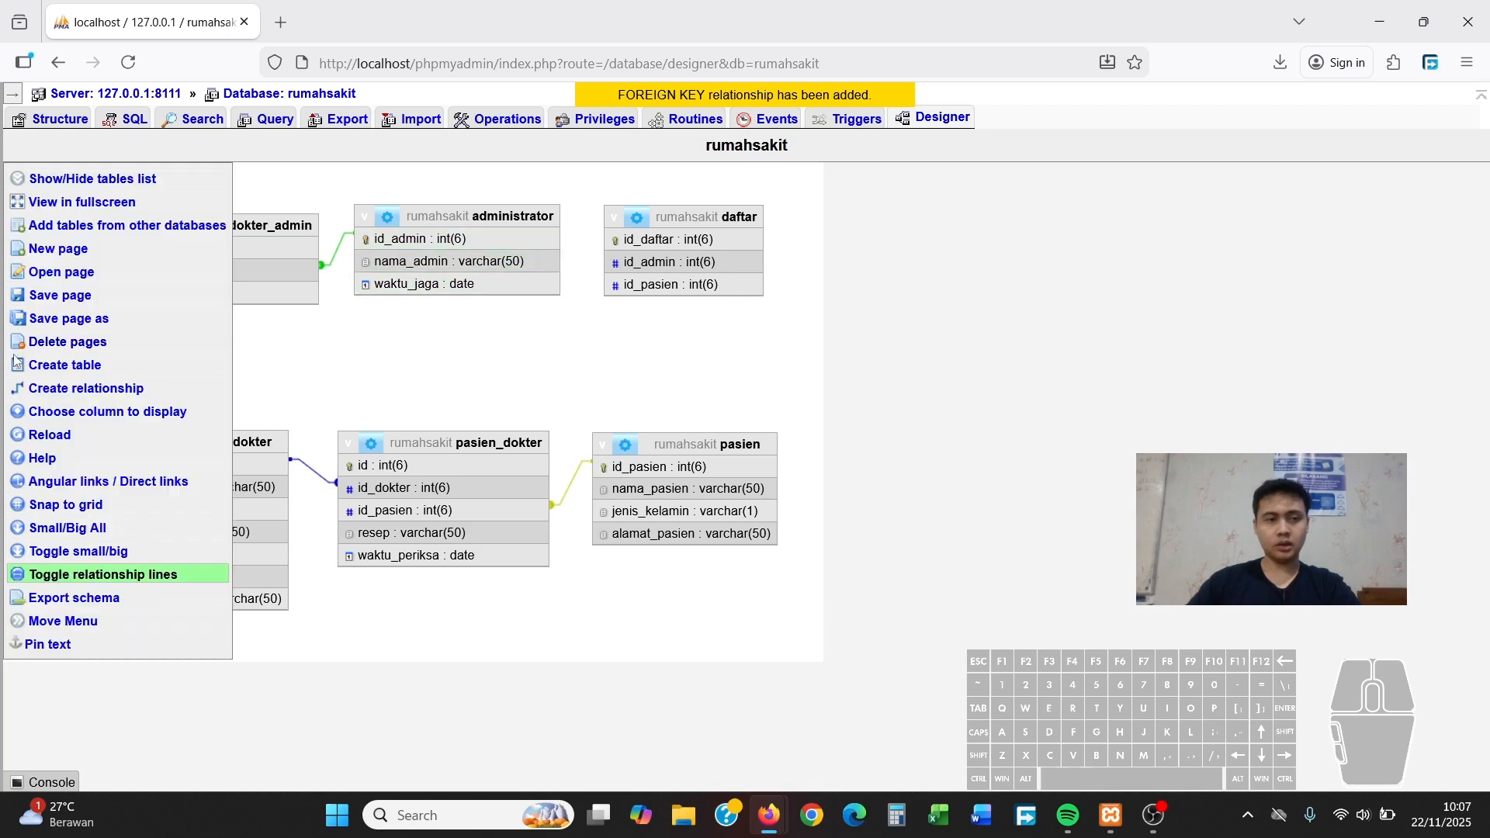
Add a cascading foreign key from daftar.id_admin to administrator.id_admin, then refresh the diagram and nudge pasien
{"action": "left_click", "coordinate": [86, 388]}
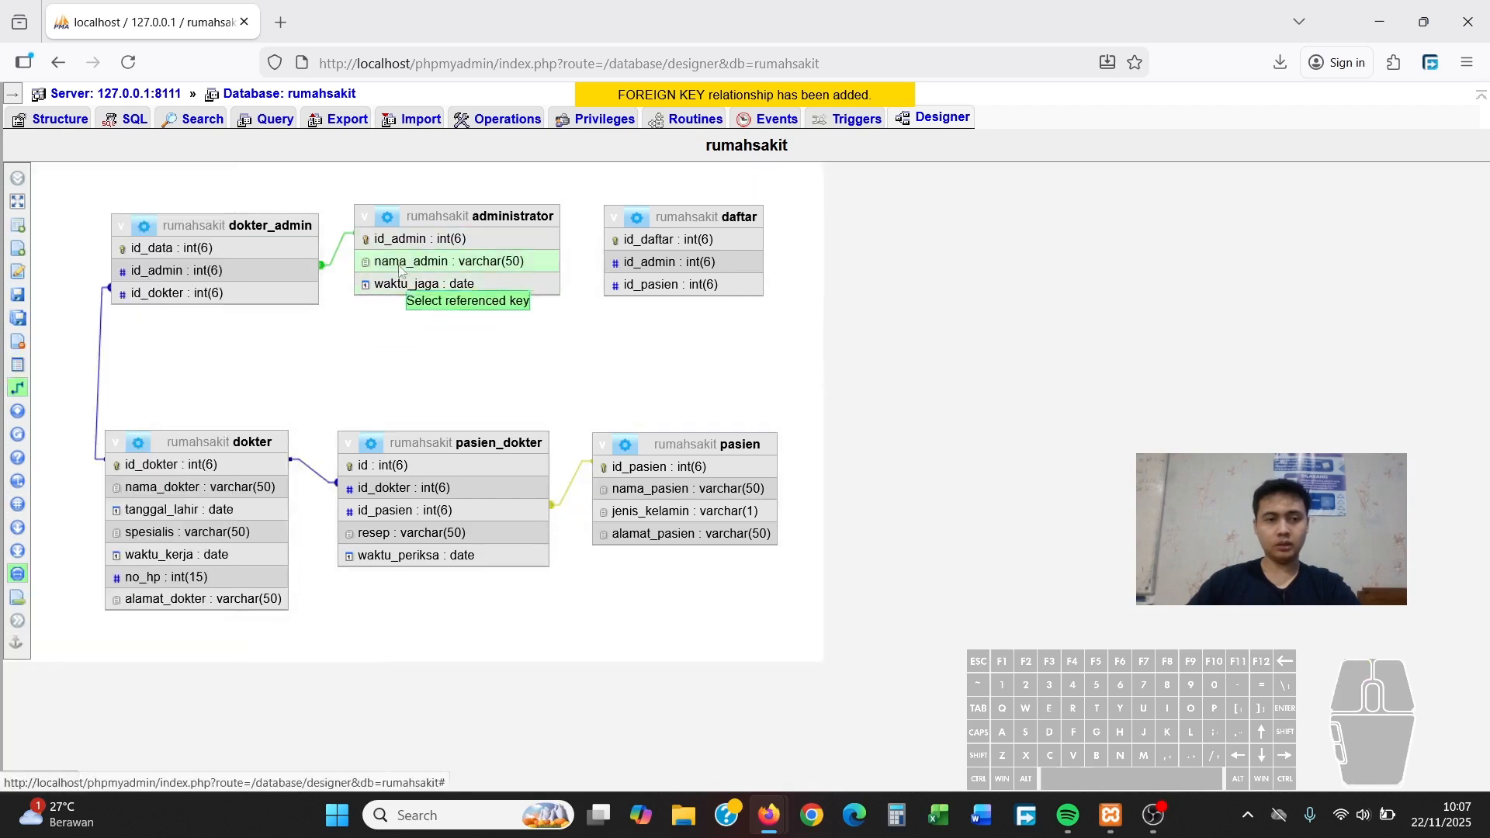
{"action": "left_click", "coordinate": [481, 239]}
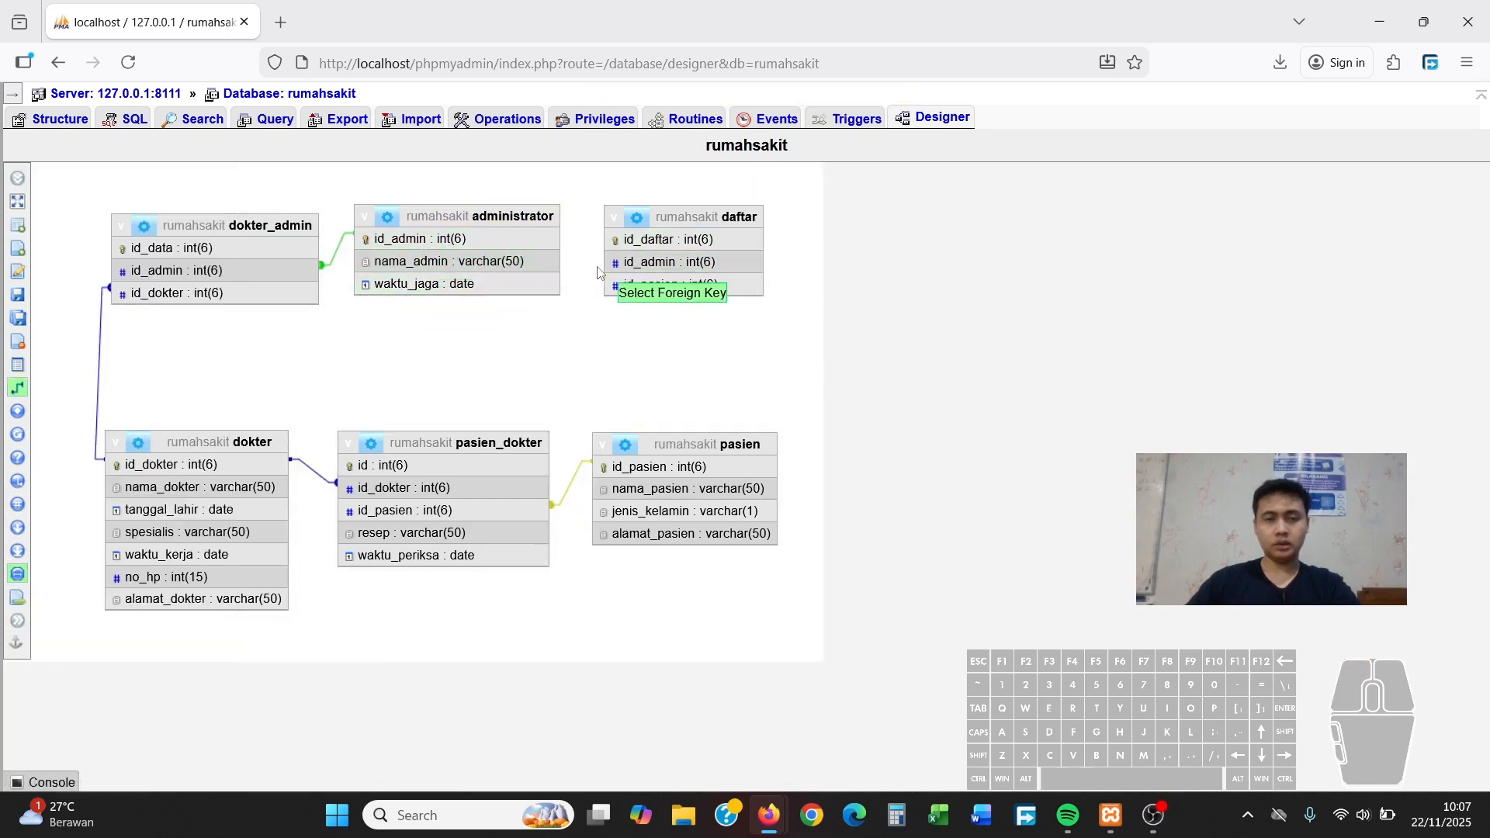
{"action": "left_click", "coordinate": [667, 263]}
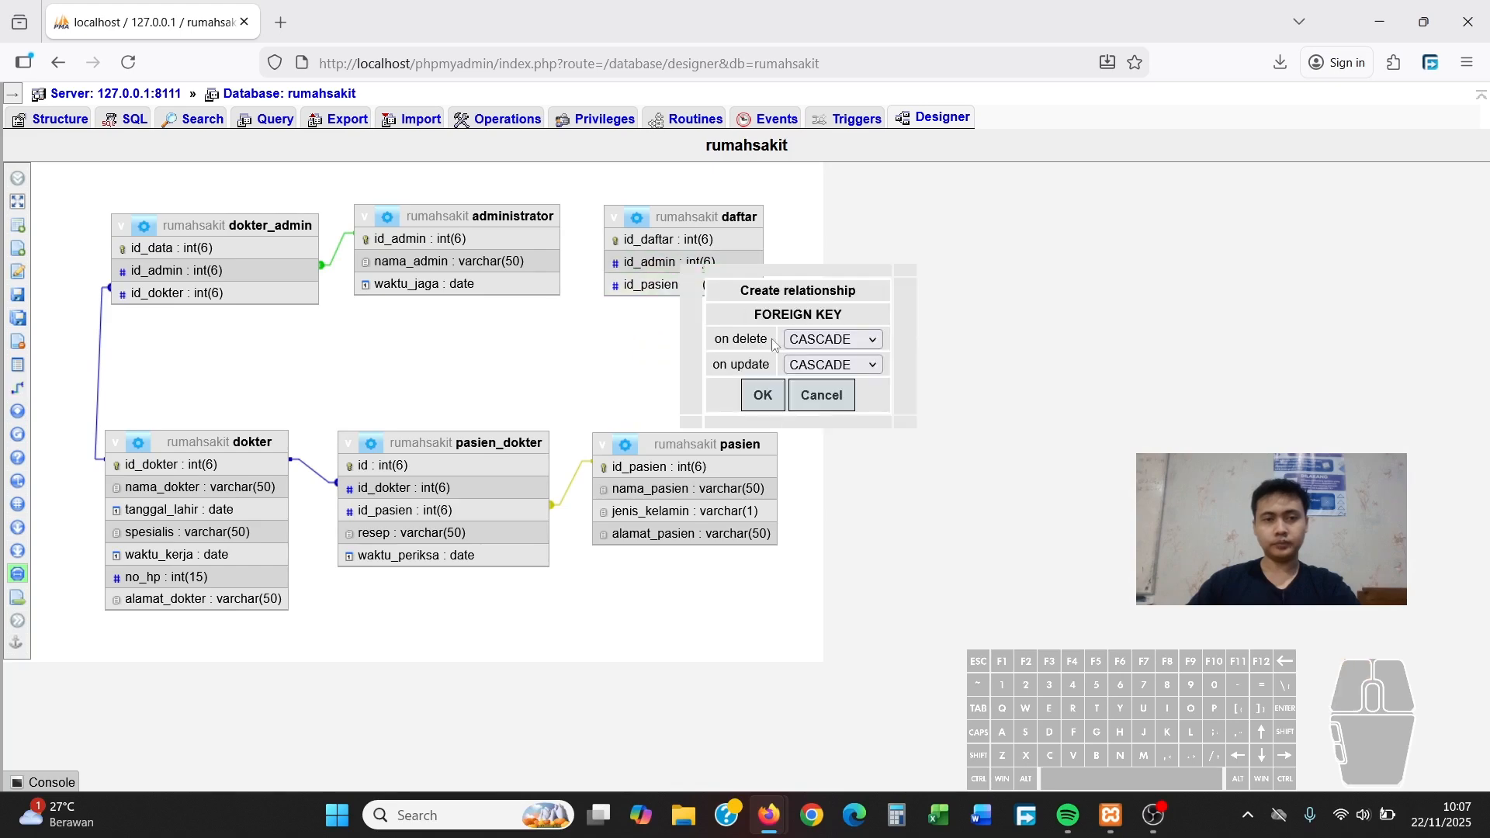
{"action": "left_click", "coordinate": [765, 396]}
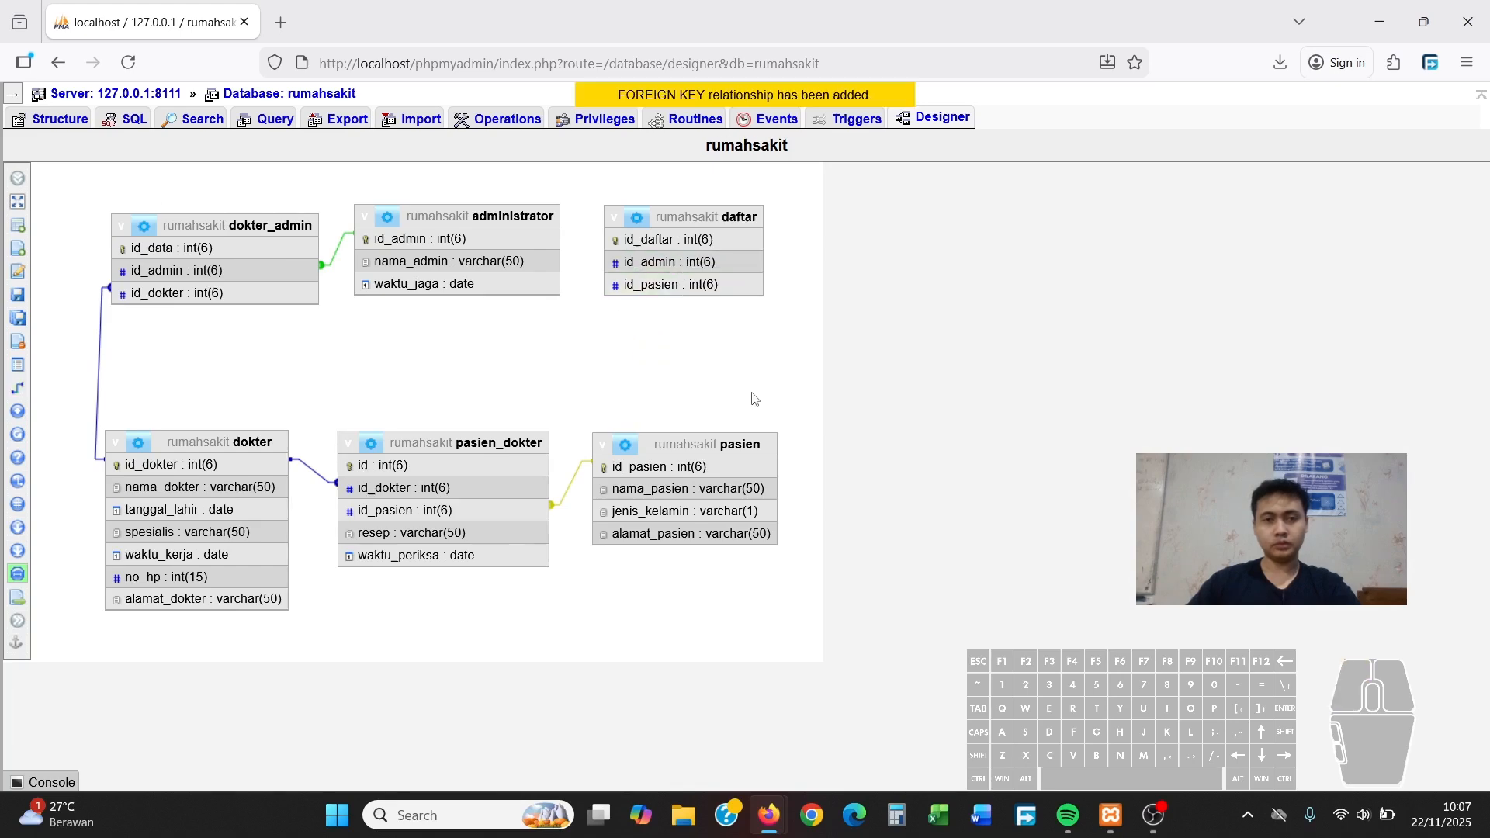
{"action": "left_click", "coordinate": [128, 63]}
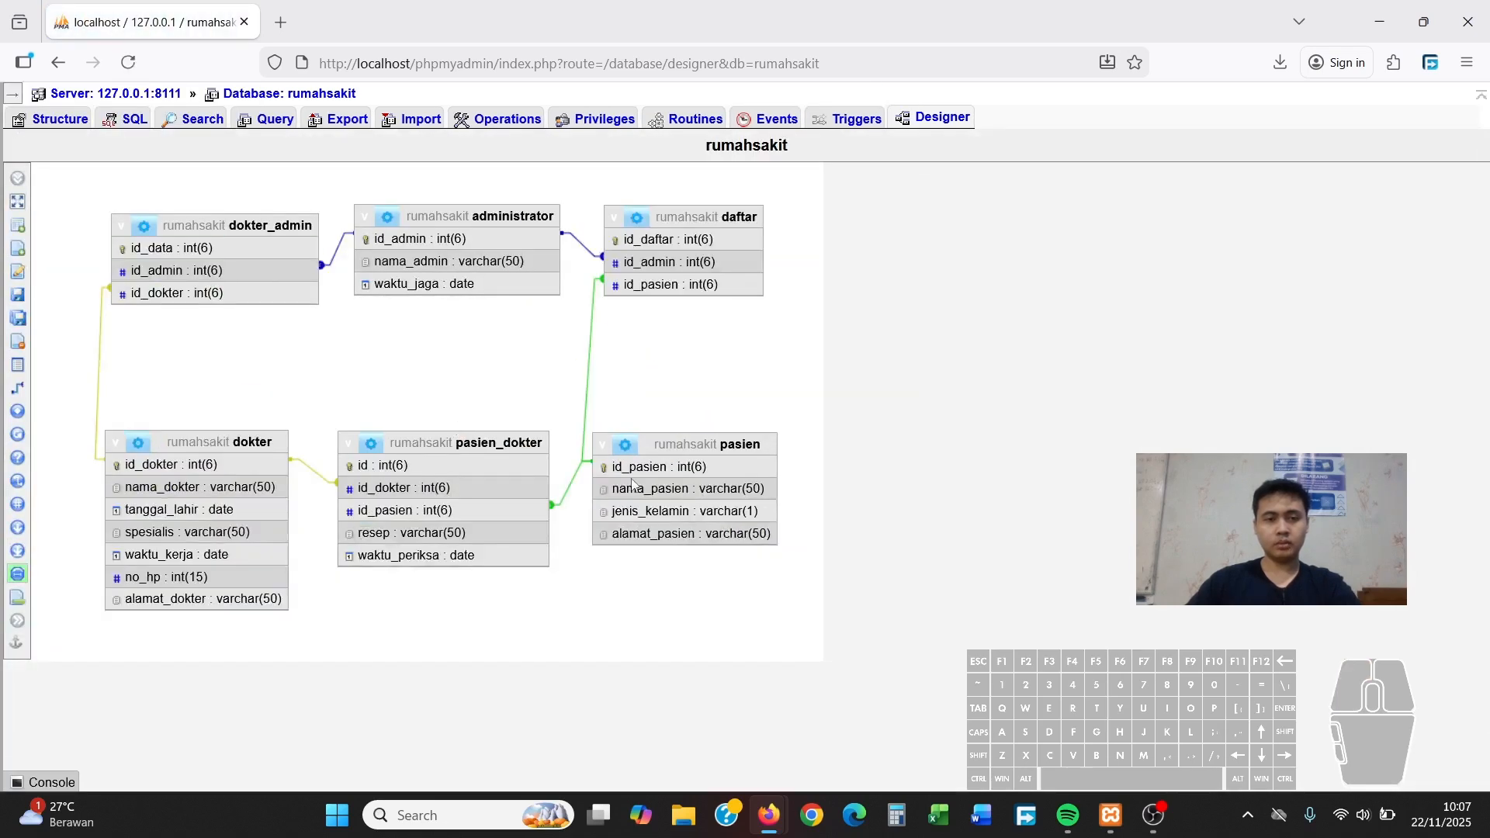
{"action": "left_click_drag", "start_coordinate": [684, 446], "coordinate": [695, 451]}
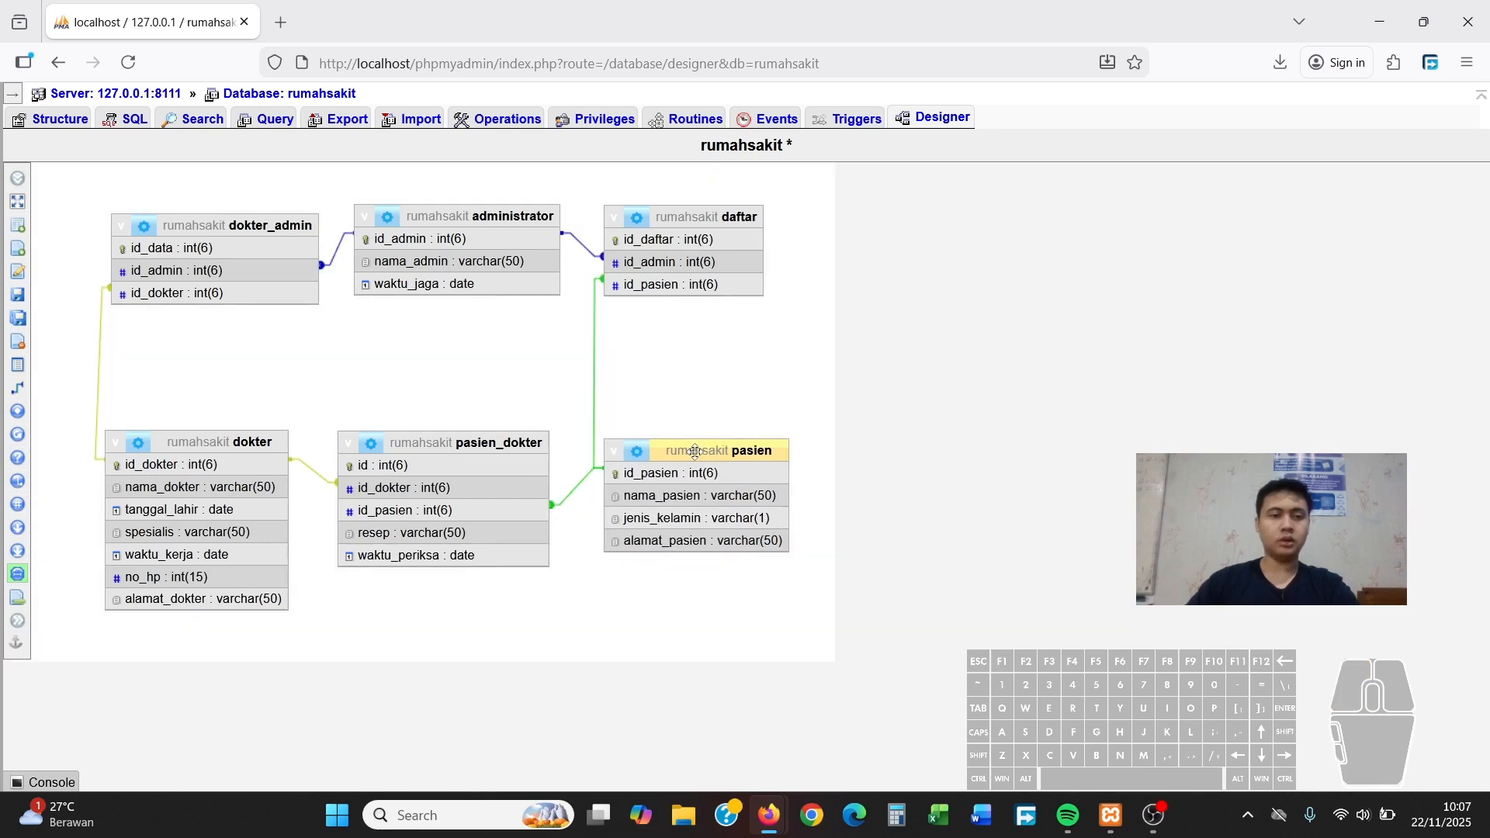